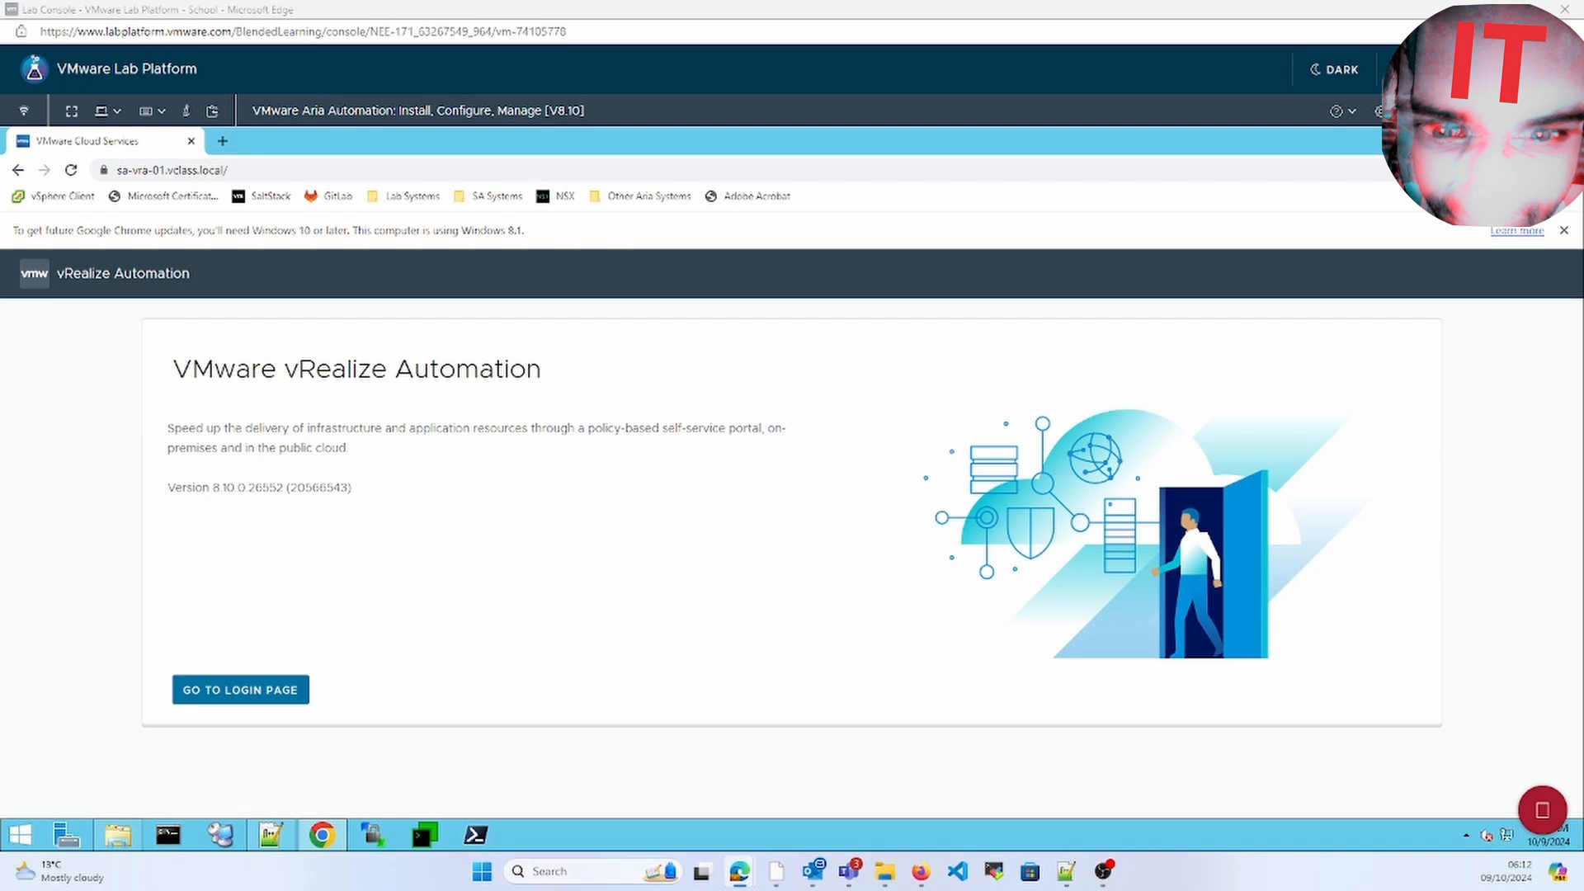
Sign in with the admin username and password, then open Cloud Assembly's Design list of 23 cloud templates
left_click(272, 691)
type("ENG")
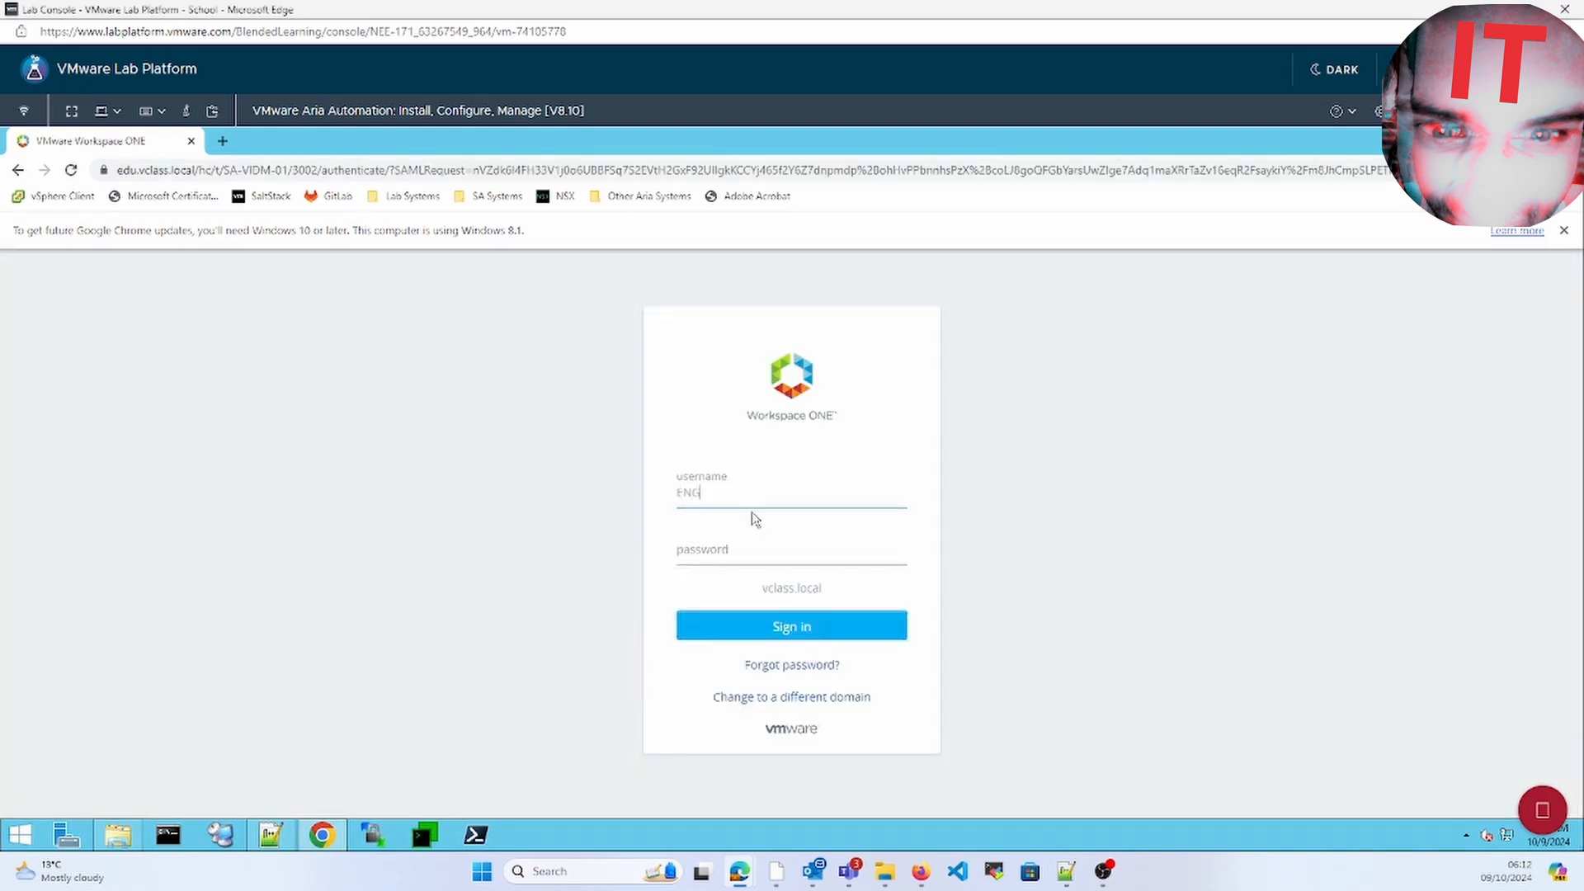
type("-CA-Admin")
key("Tab")
type("VMware1")
key("Return")
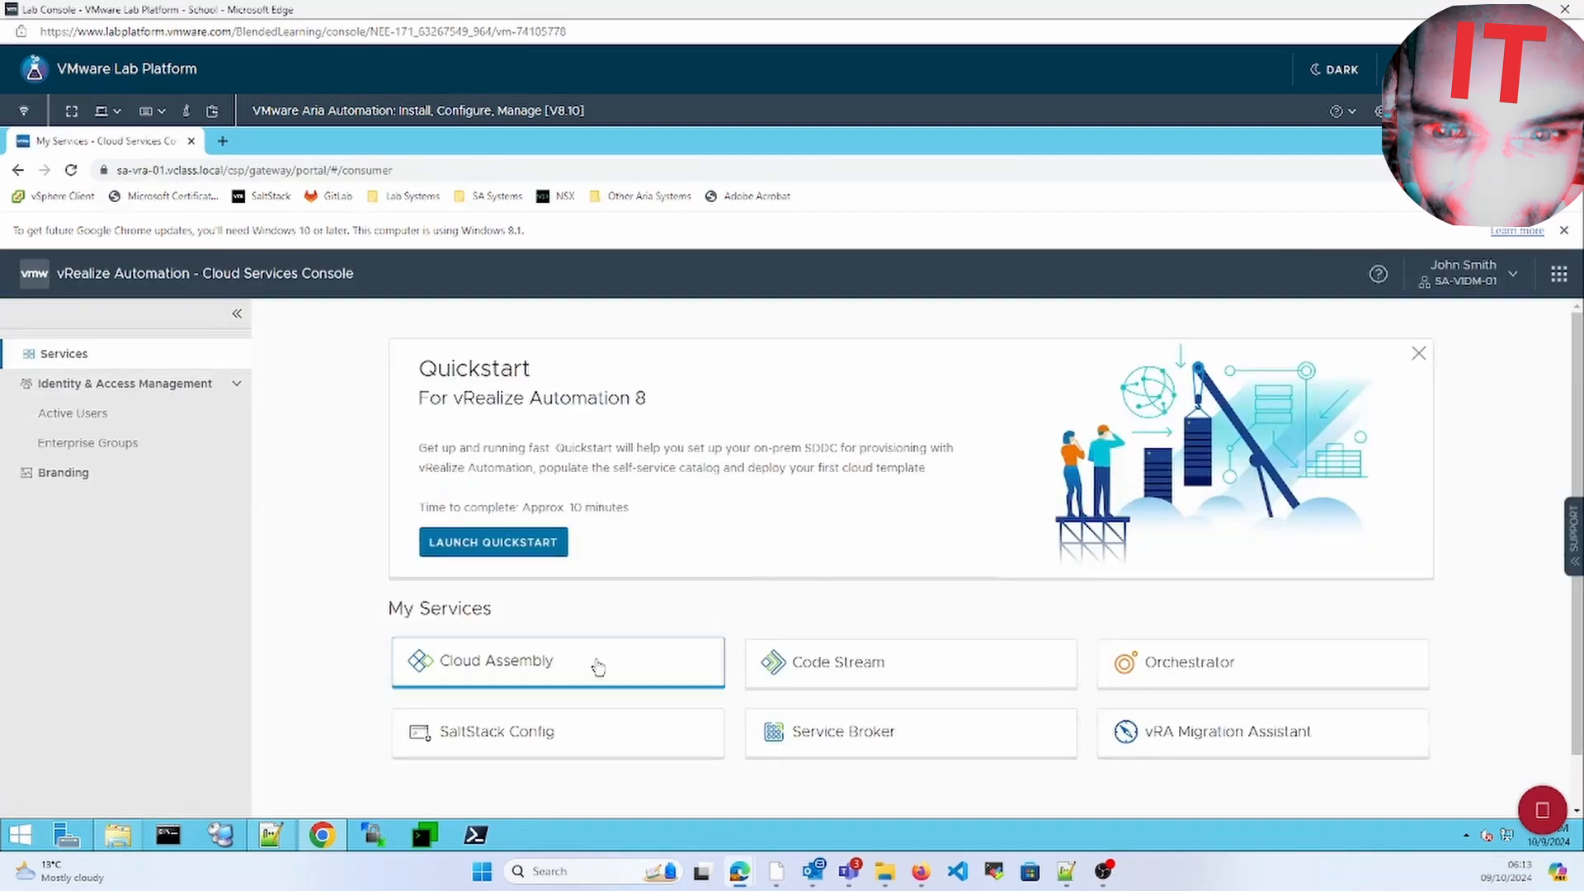
left_click(594, 660)
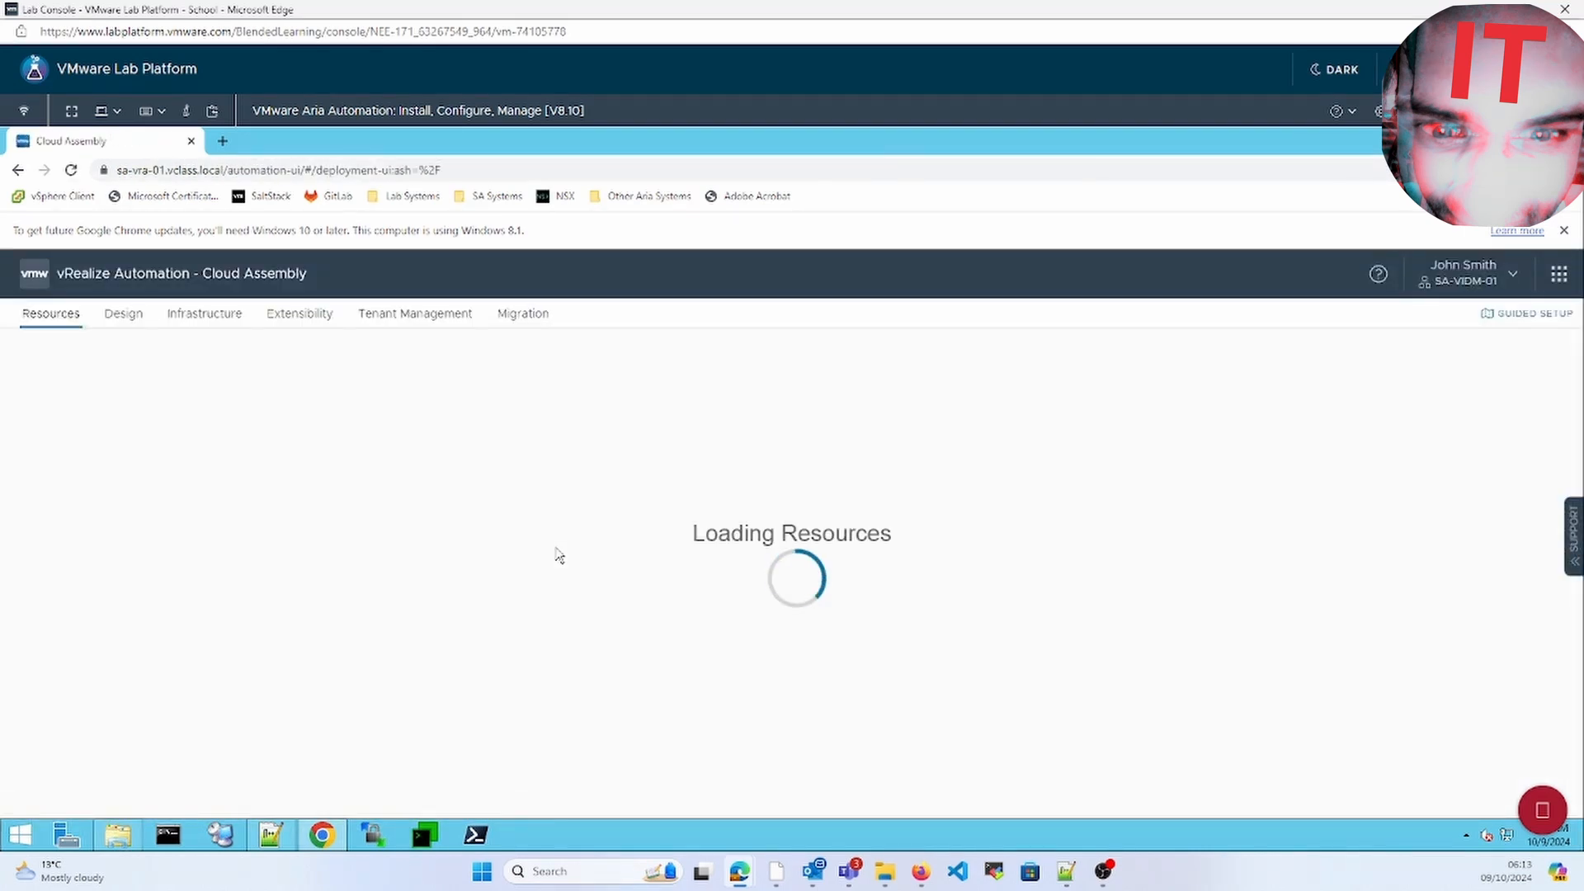
left_click(135, 322)
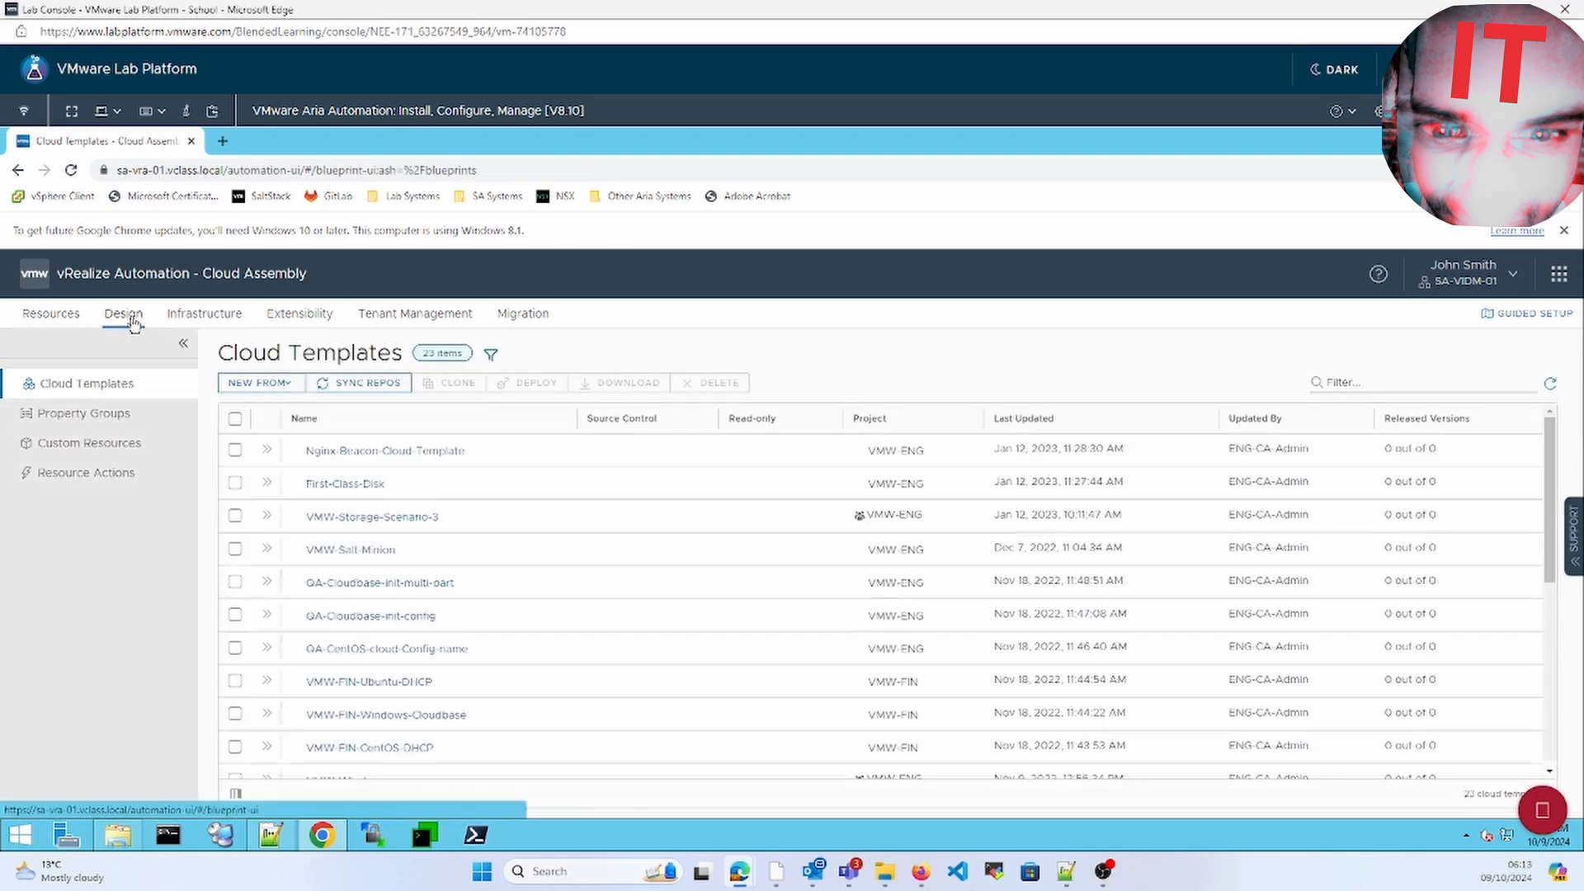
Create a blank-canvas cloud template named Windows-Cloudebase-init in the VMW-ENG project
left_click(275, 384)
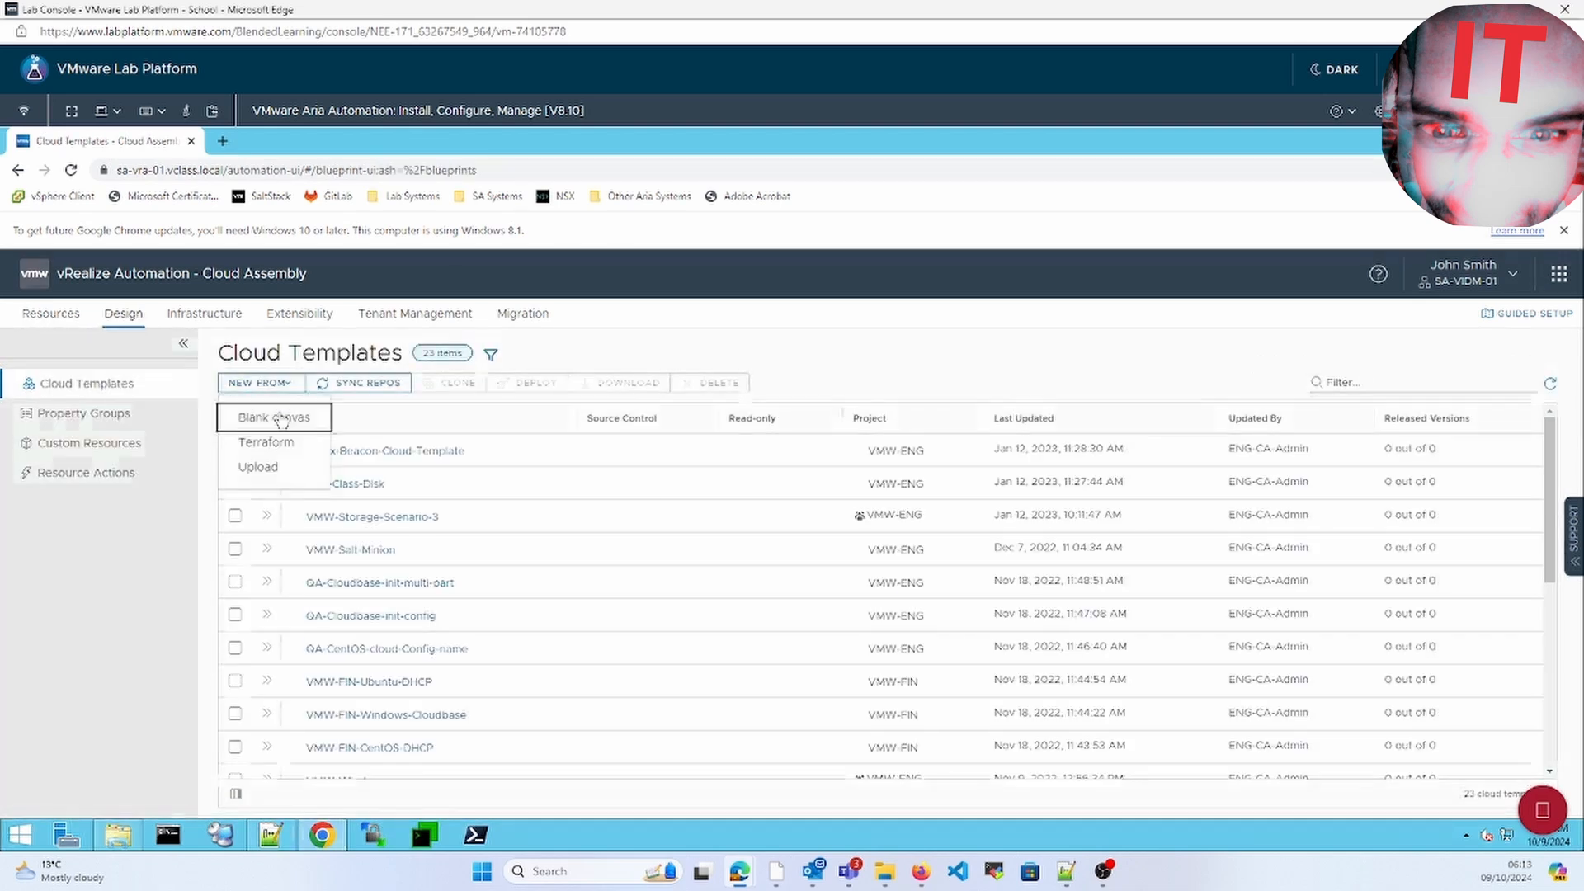
left_click(279, 419)
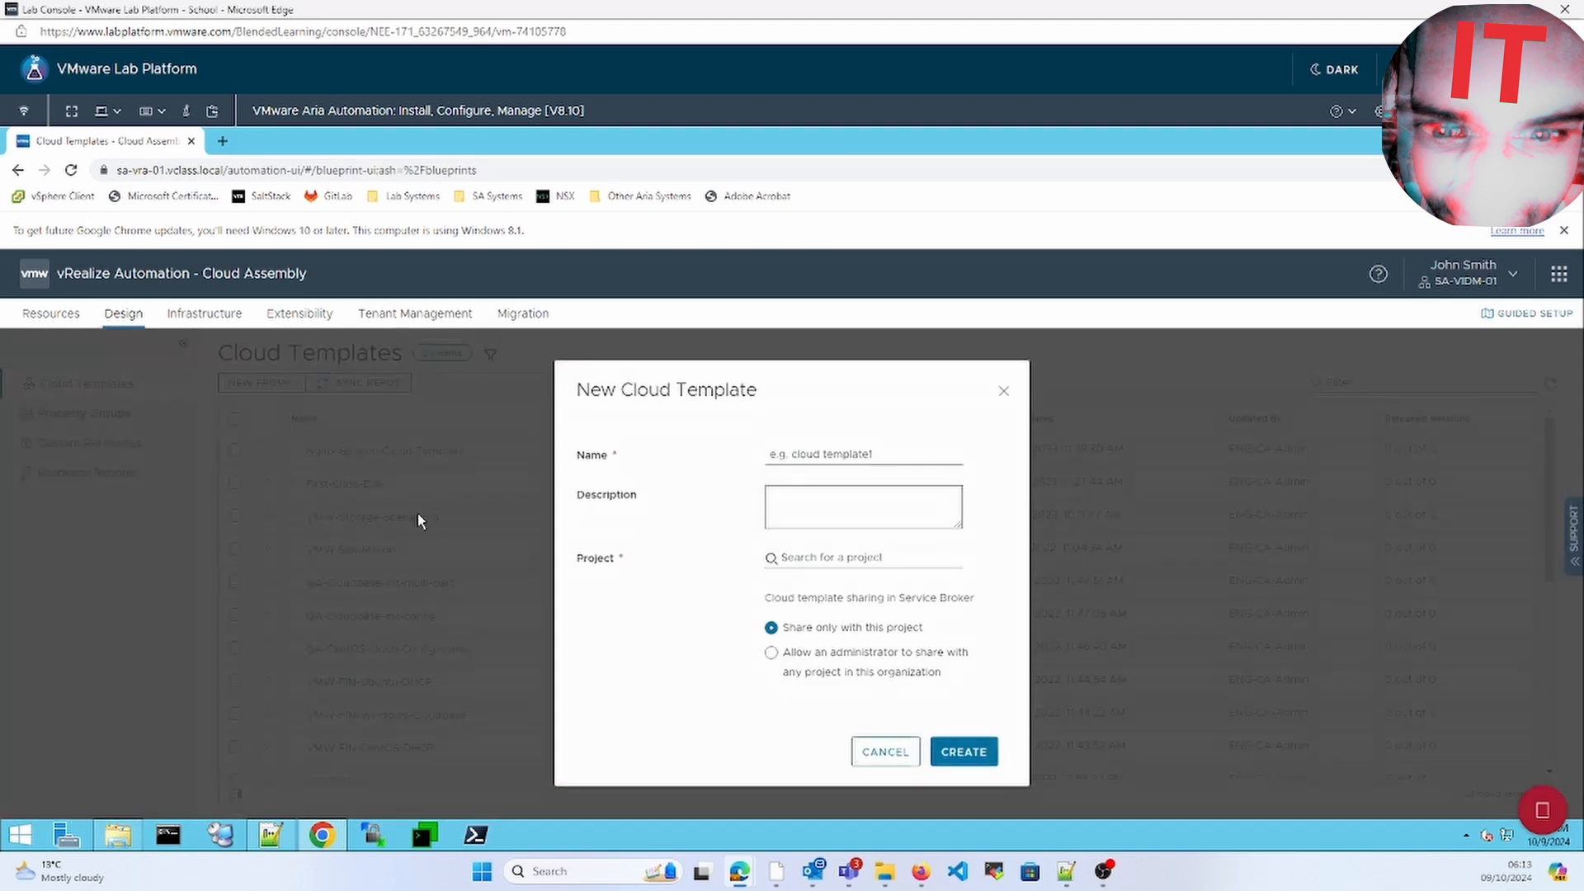
left_click(830, 458)
type("Windoiws")
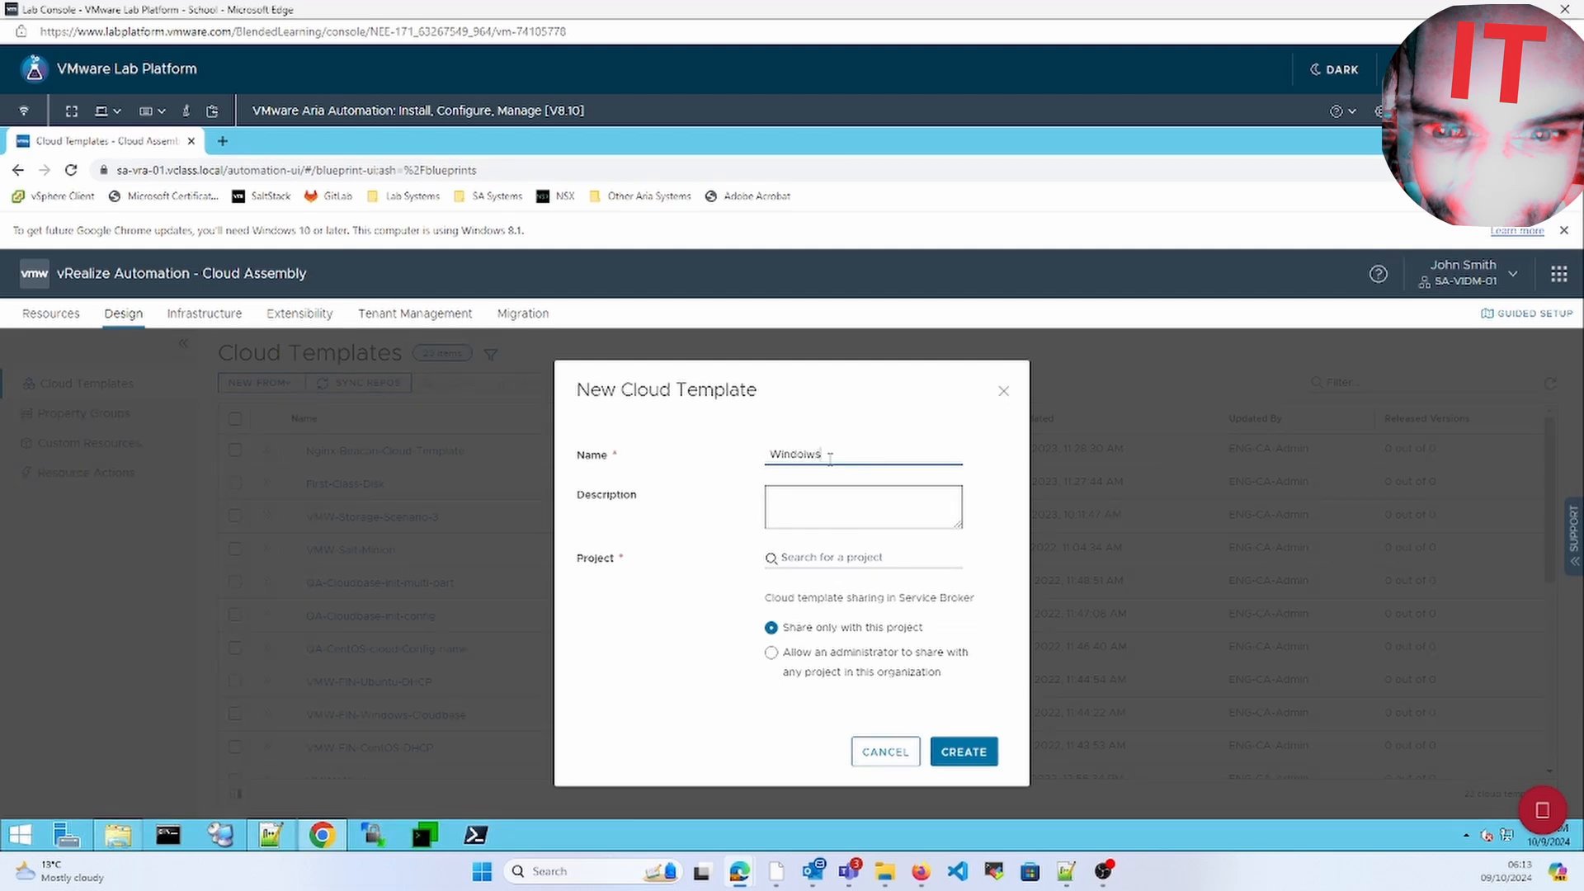
key("BackSpace")
type("ws-Cloudebase-init")
left_click(840, 559)
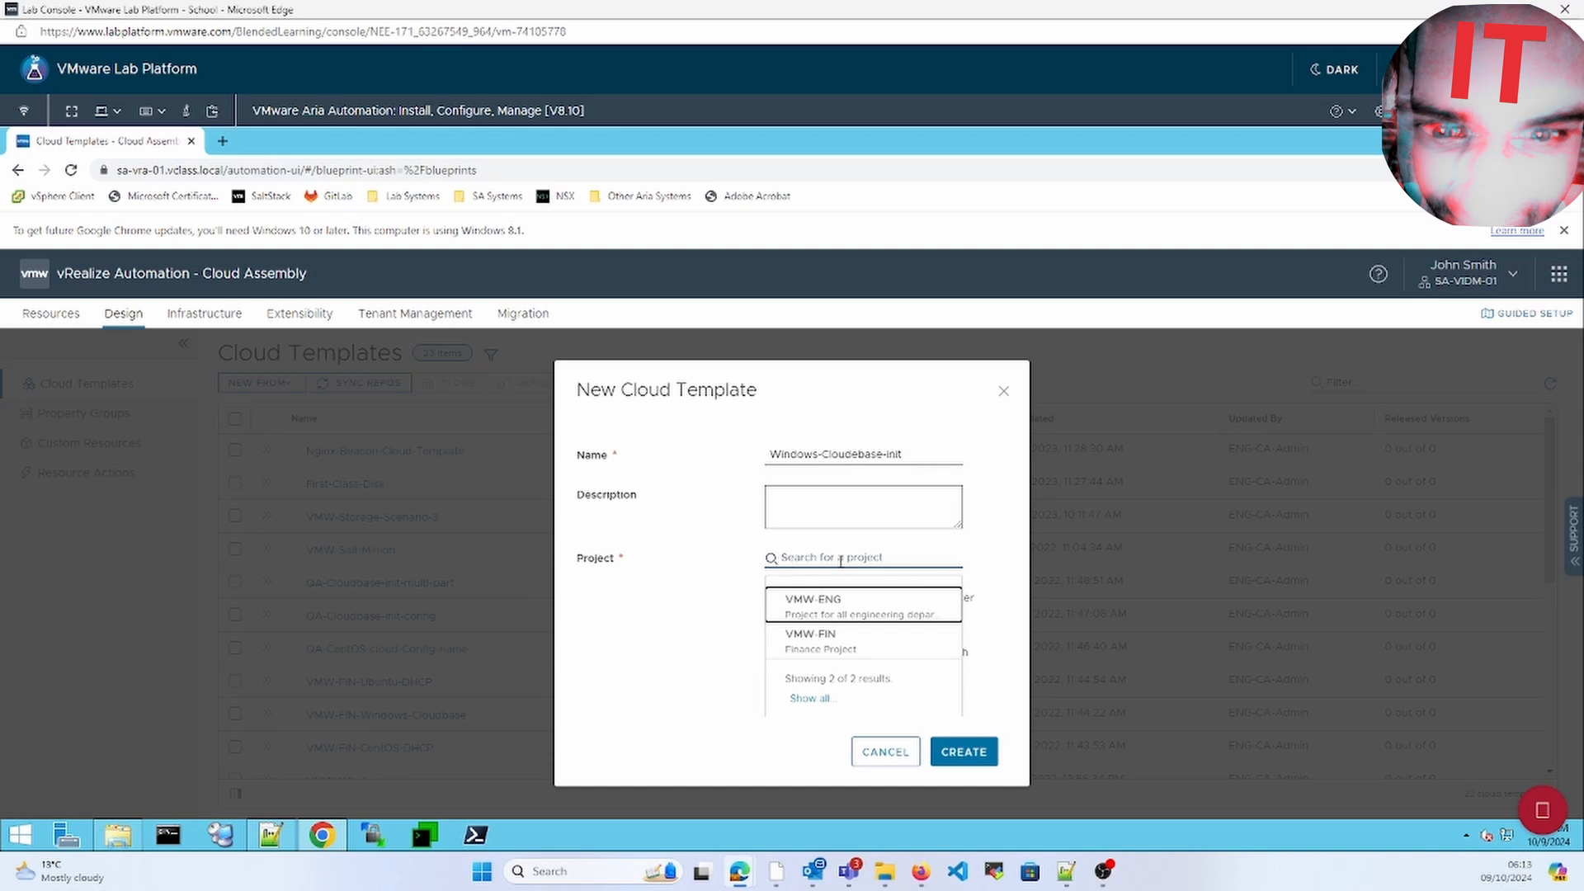
left_click(836, 619)
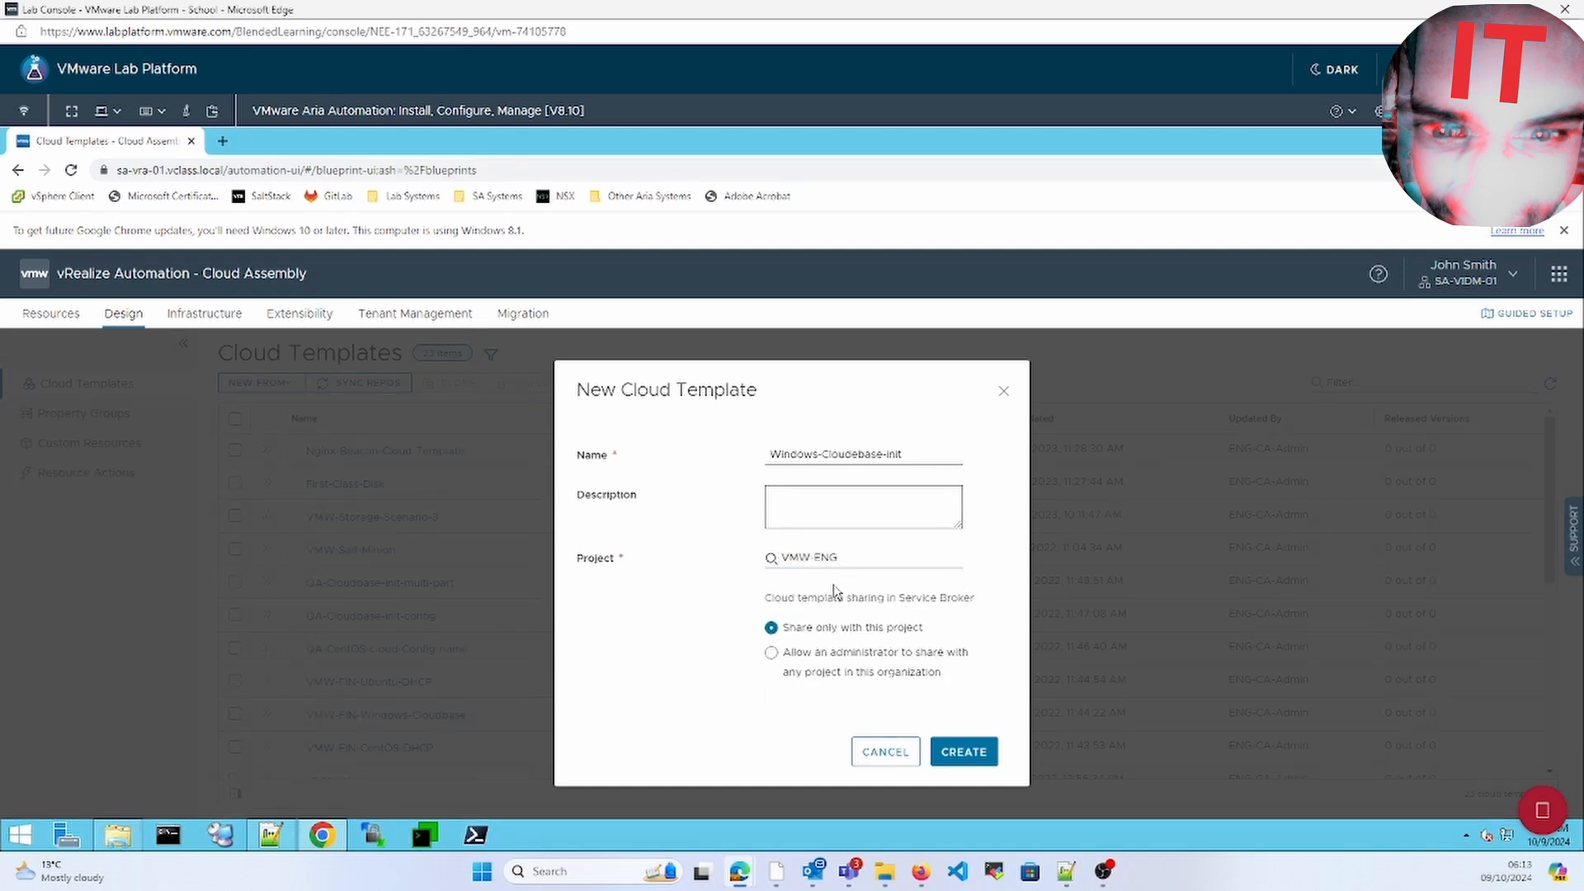
left_click(963, 752)
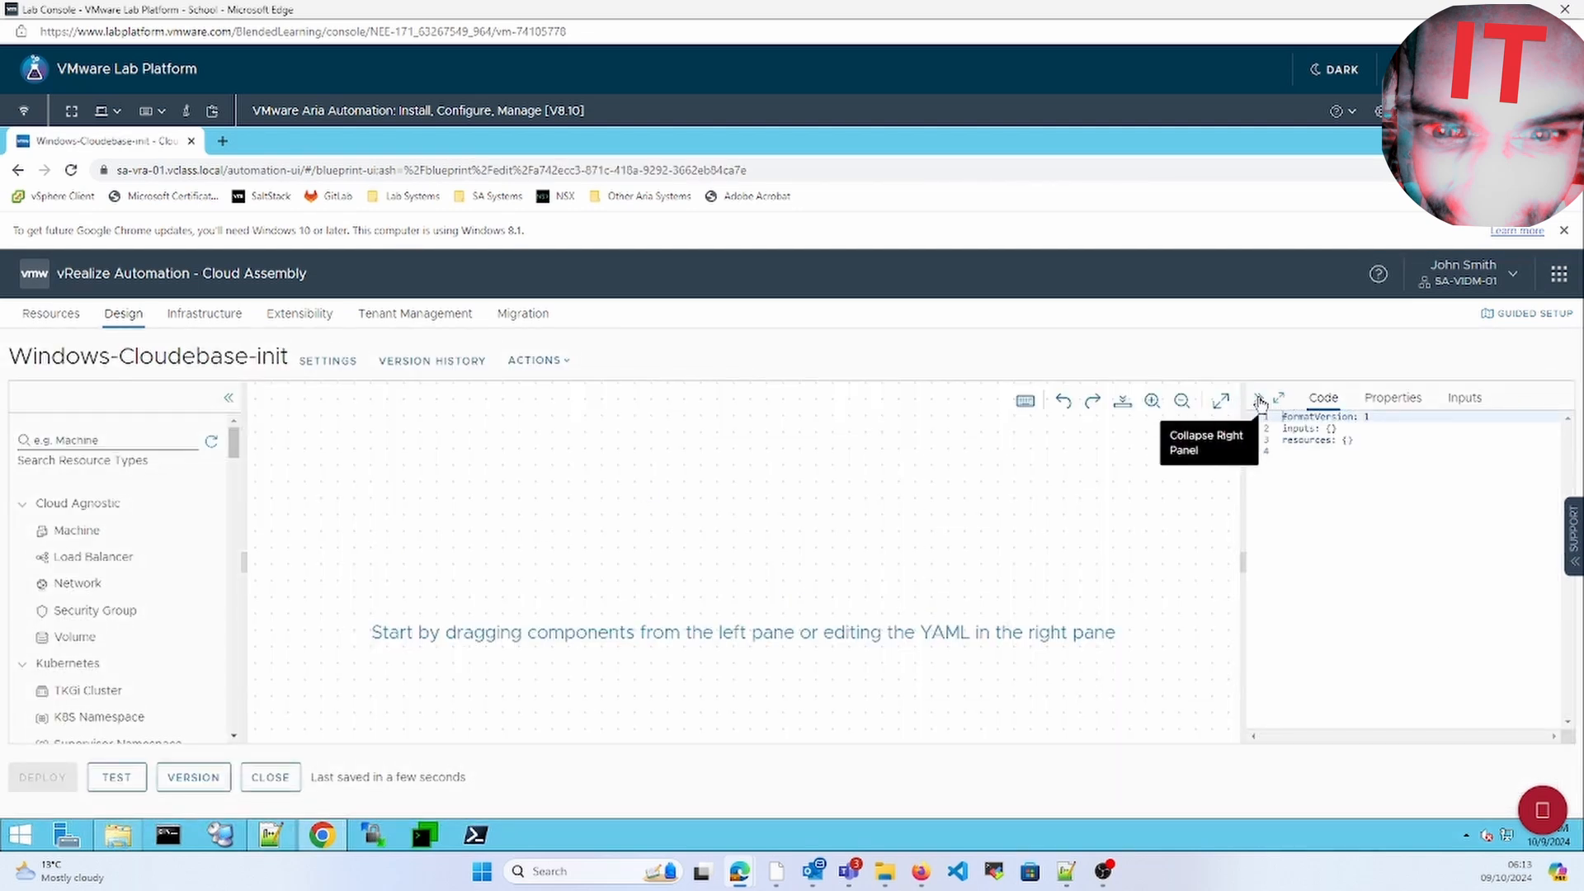
Maximize the Code pane and delete all of the template's default YAML
left_click(1281, 403)
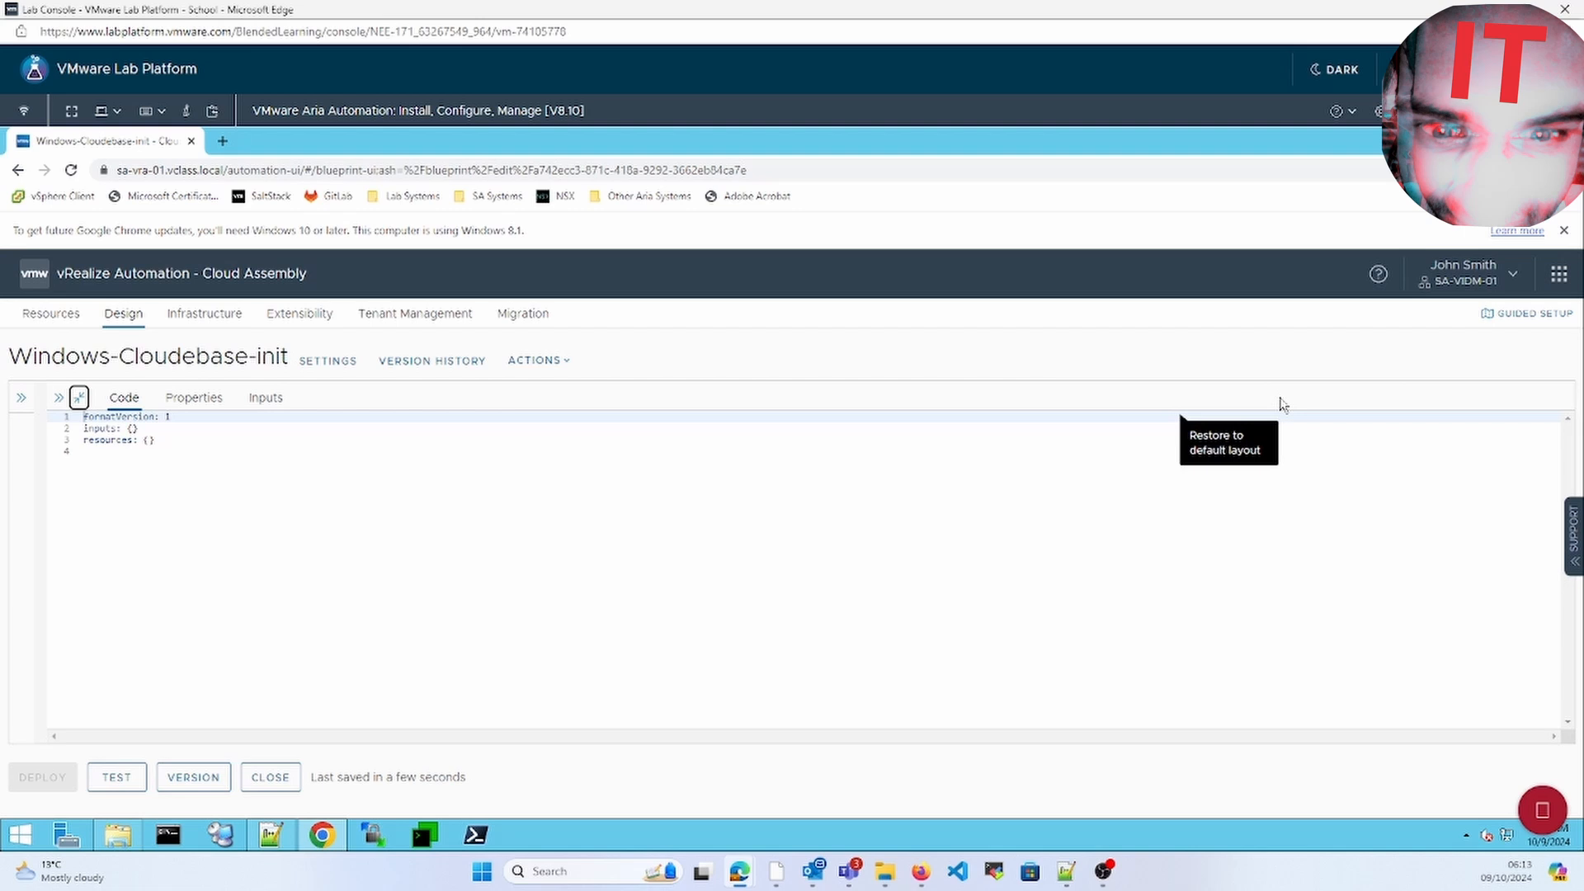
left_click(726, 521)
key("ctrl+a")
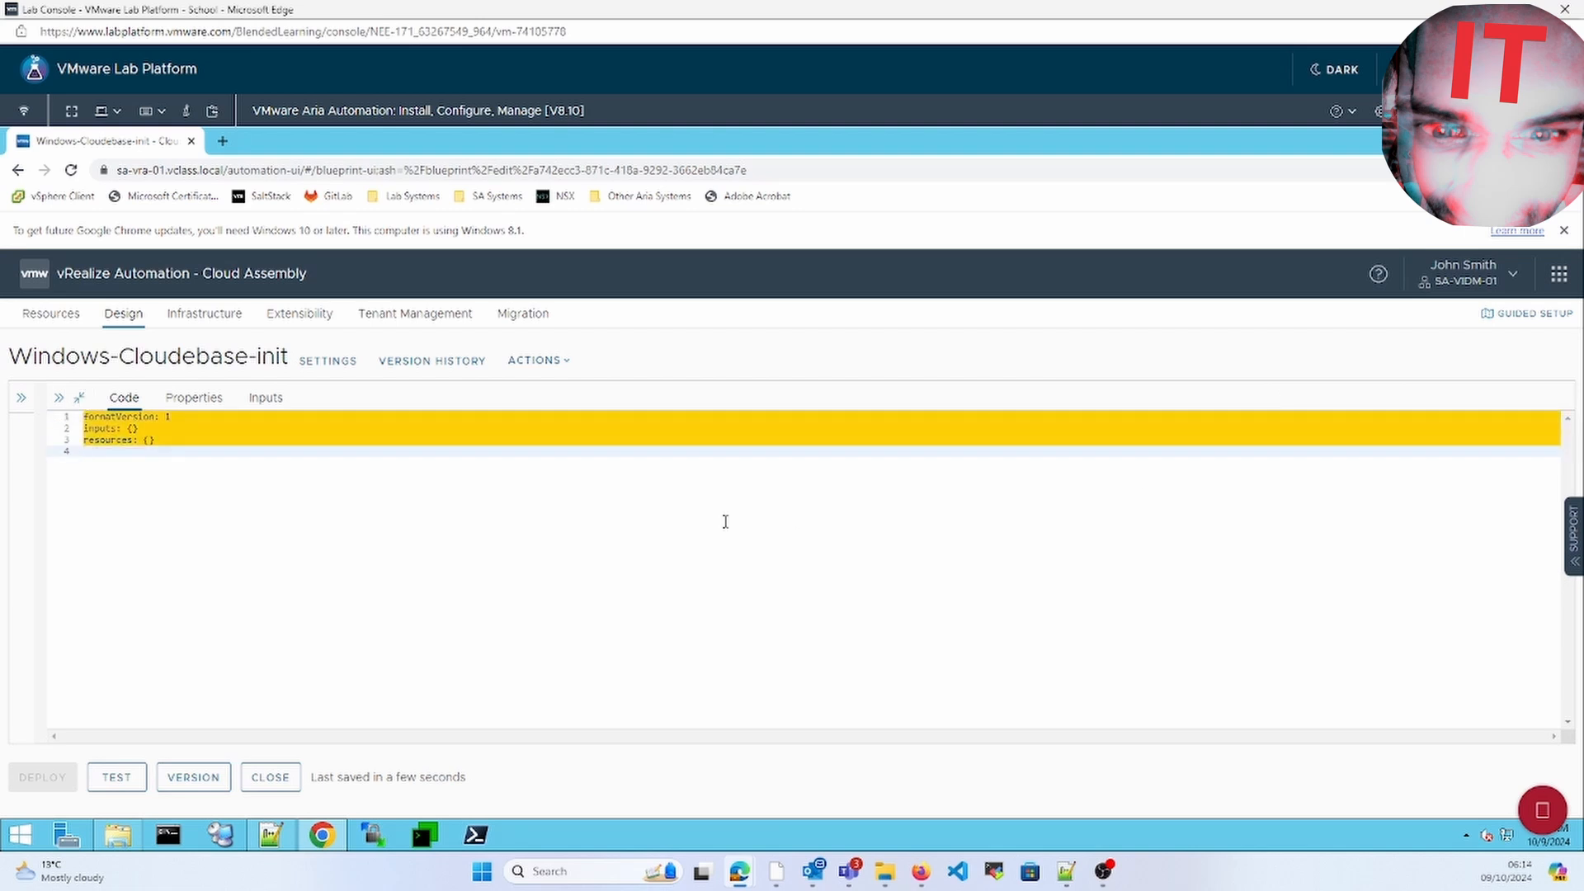
key("BackSpace")
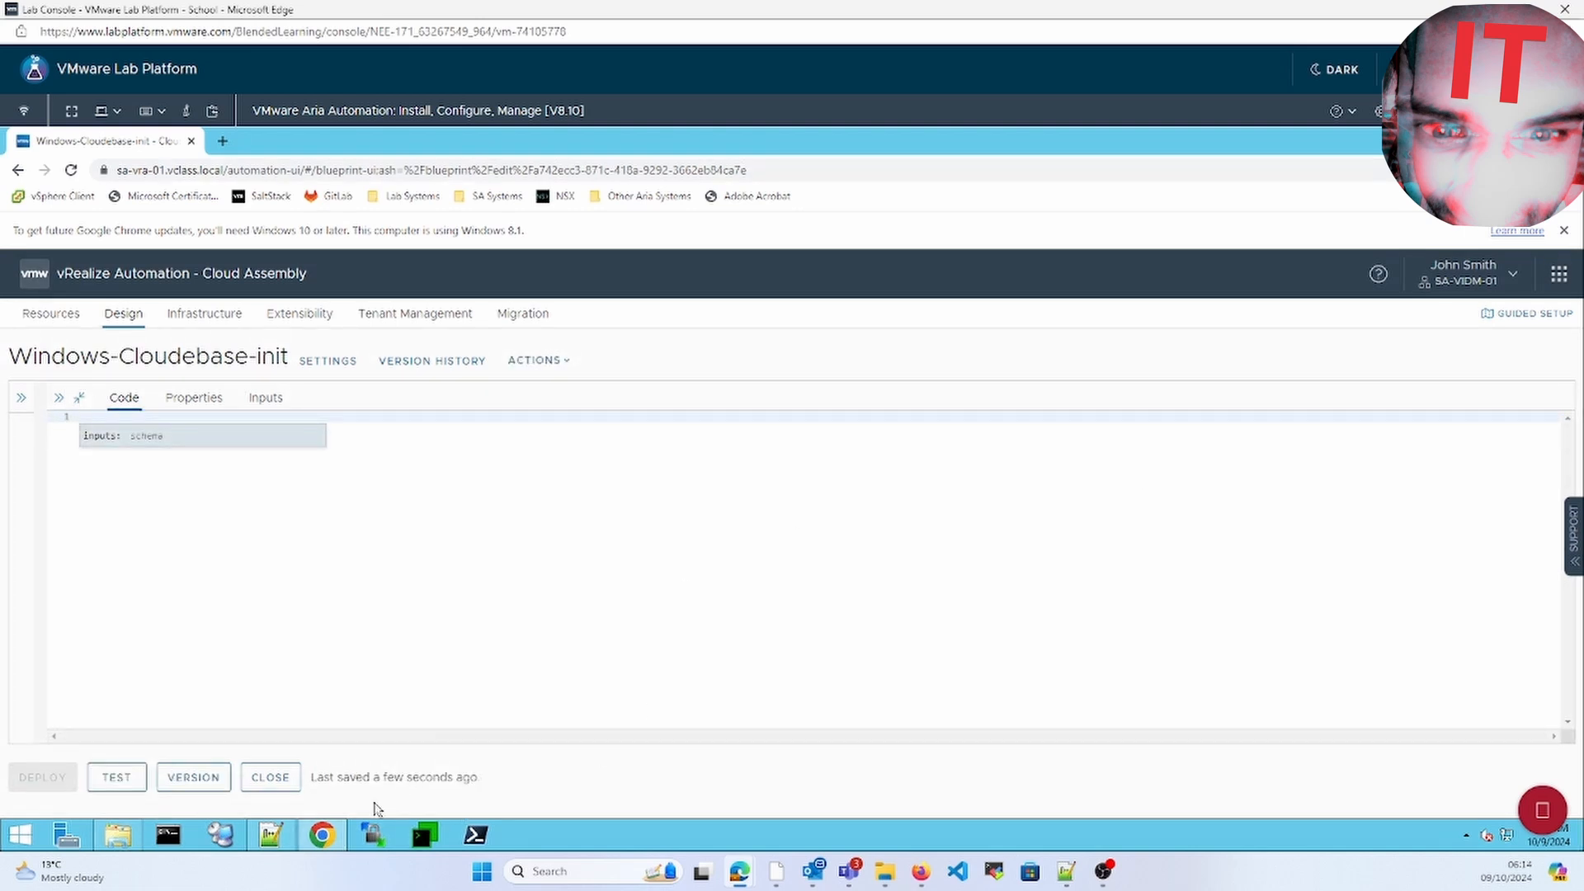
Copy the whole cloudbase-init answer file from Notepad++ and paste it into the template code
left_click(271, 835)
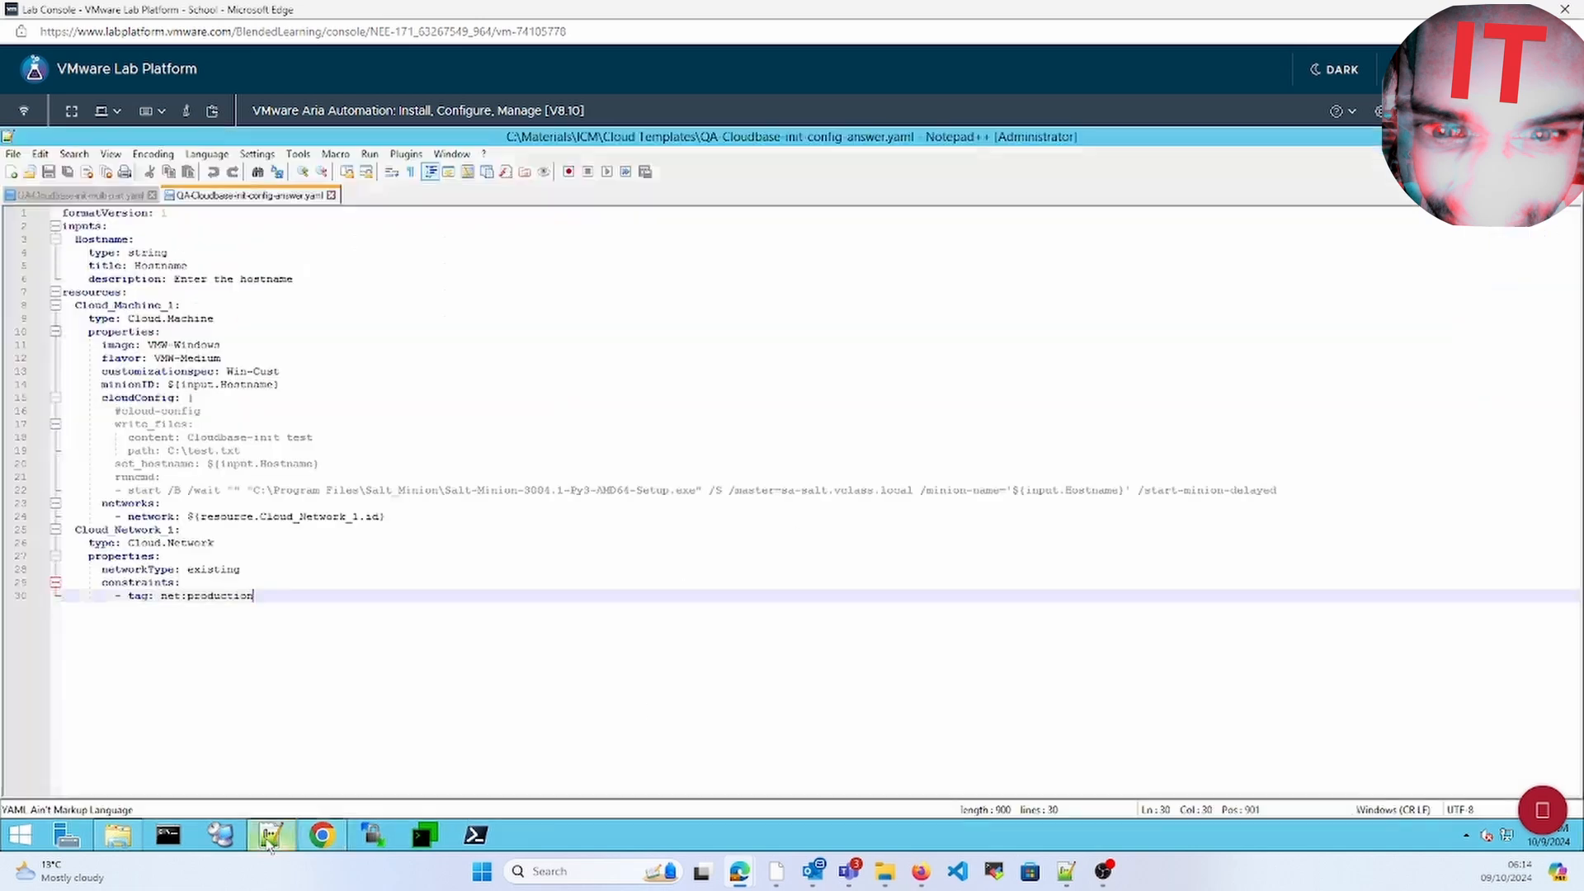
left_click(408, 329)
key("ctrl+a")
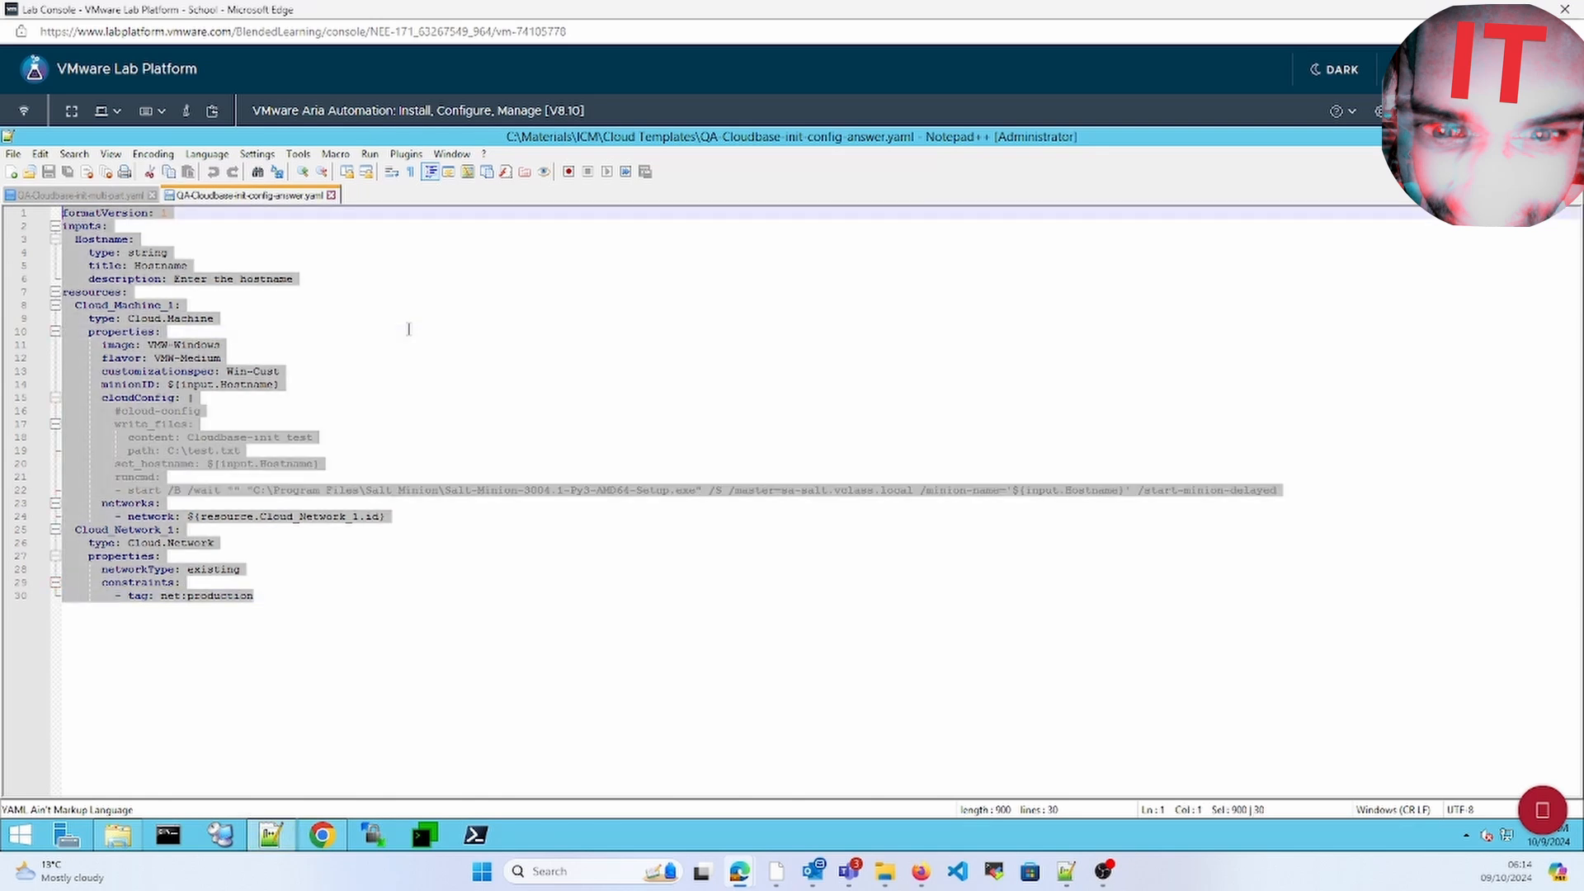
right_click(159, 380)
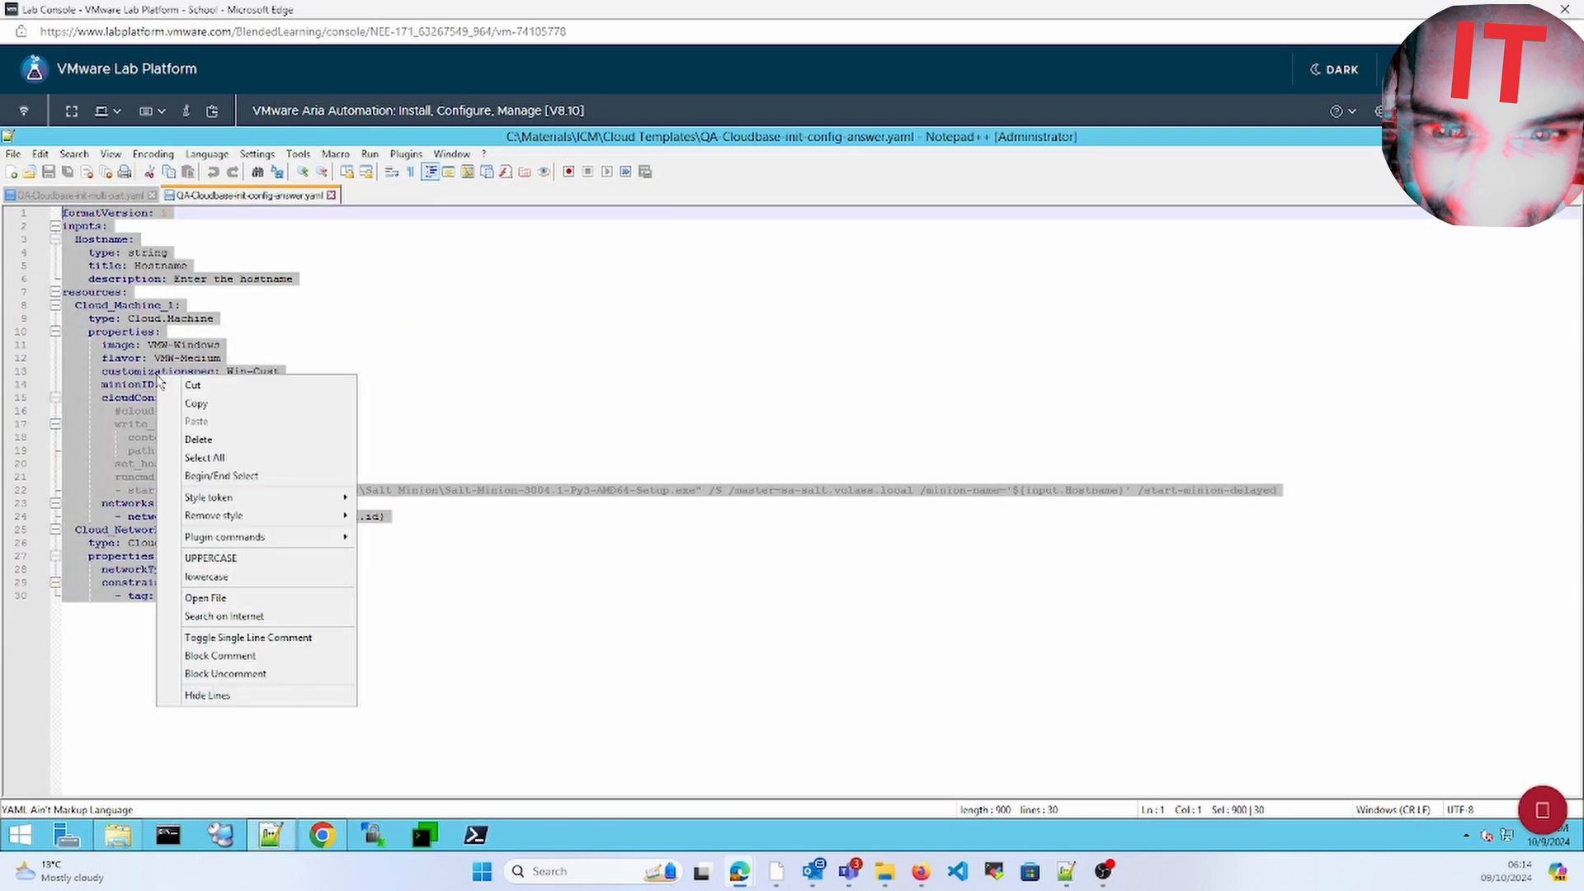
left_click(196, 403)
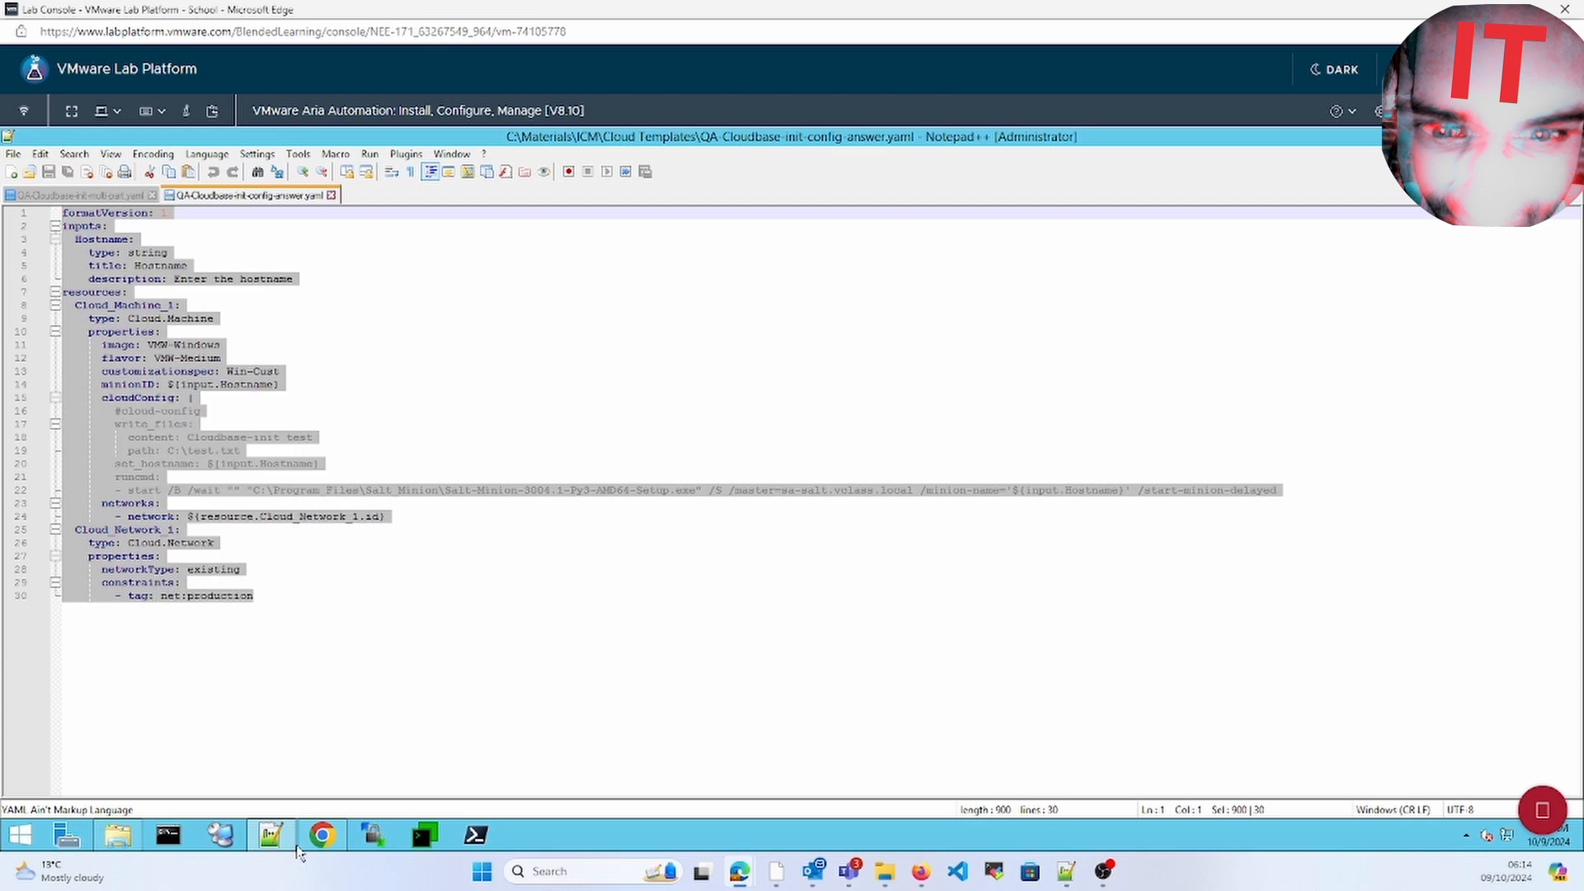
left_click(320, 835)
right_click(283, 584)
left_click(366, 686)
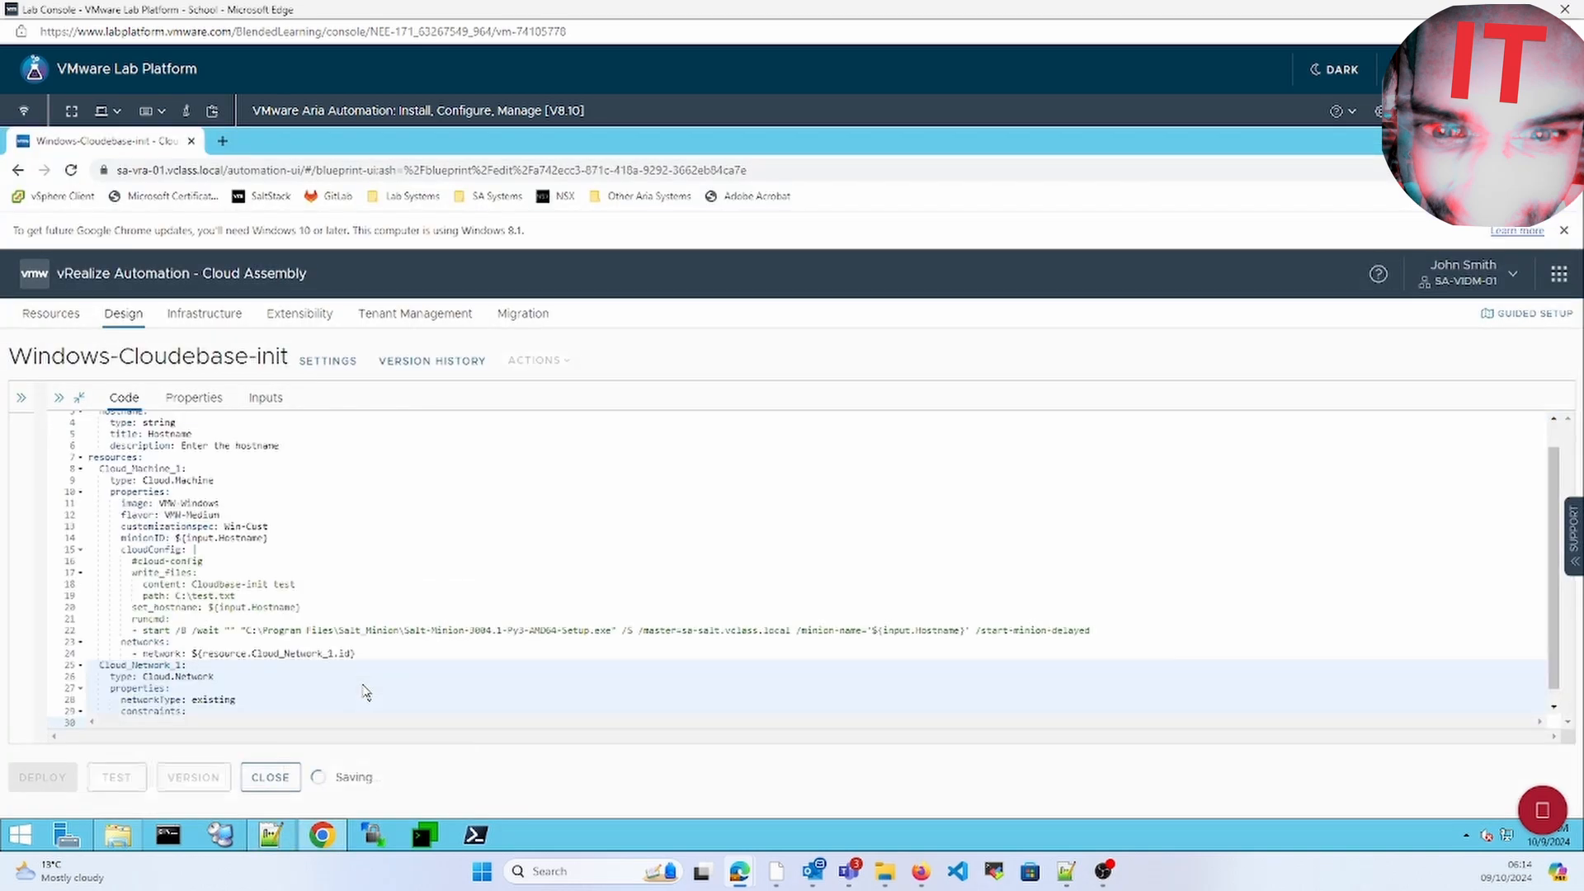
Highlight the Cloud_Machine_1 and Cloud_Network_1 resource names in the Notepad++ answer file
left_click(279, 839)
left_click(254, 322)
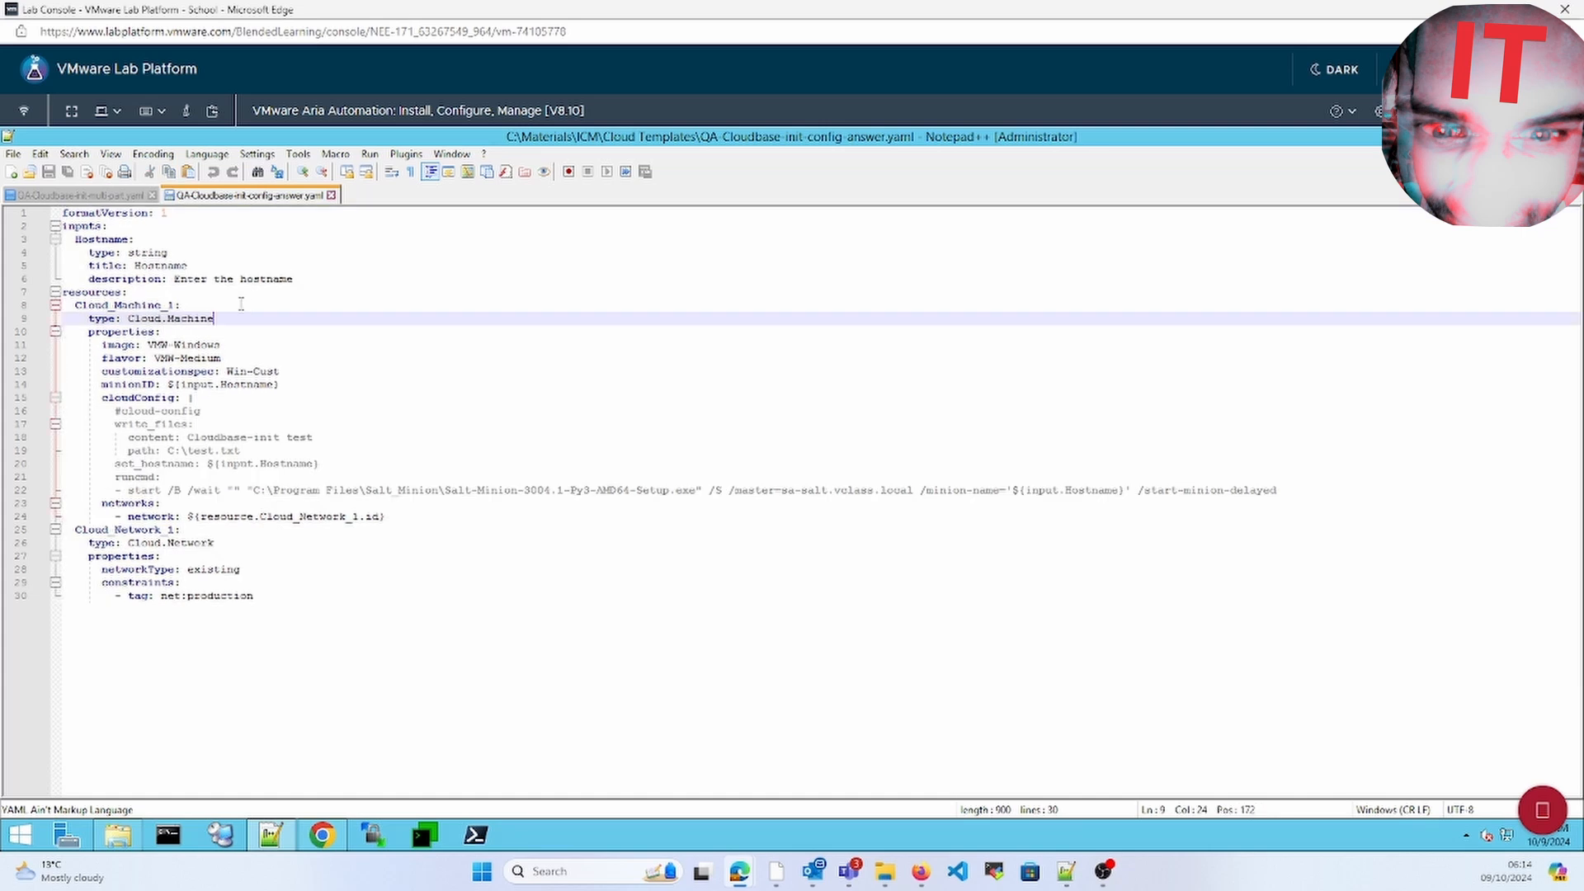
double_click(146, 308)
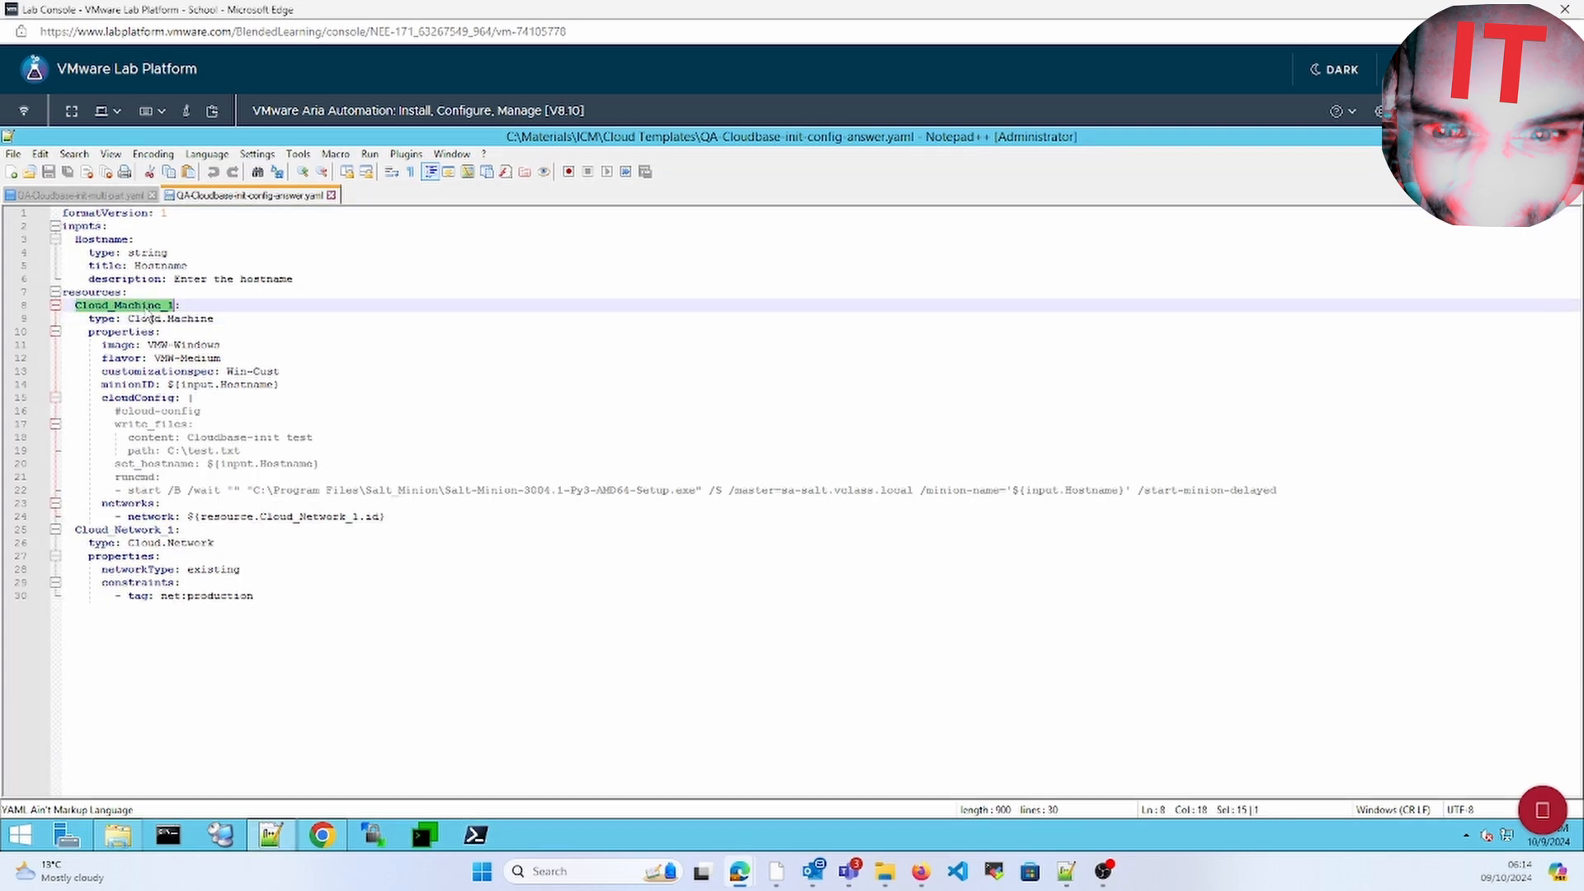
double_click(103, 529)
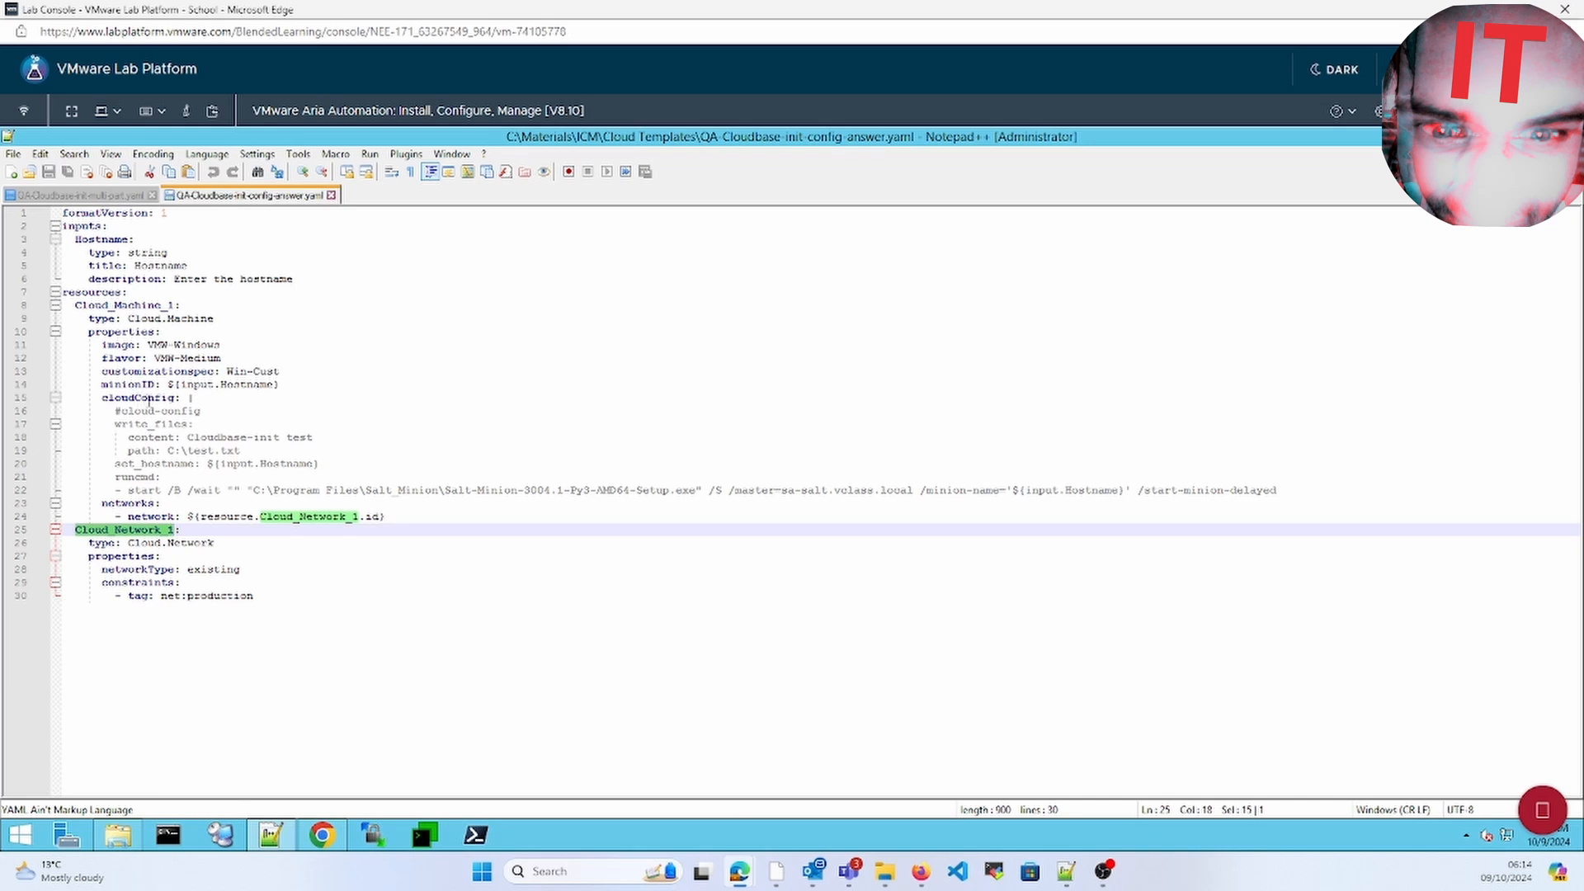
Walk through the #cloud-config, write_files, C:\test.txt path and set_hostname lines, highlighting Hostname
left_click(123, 413)
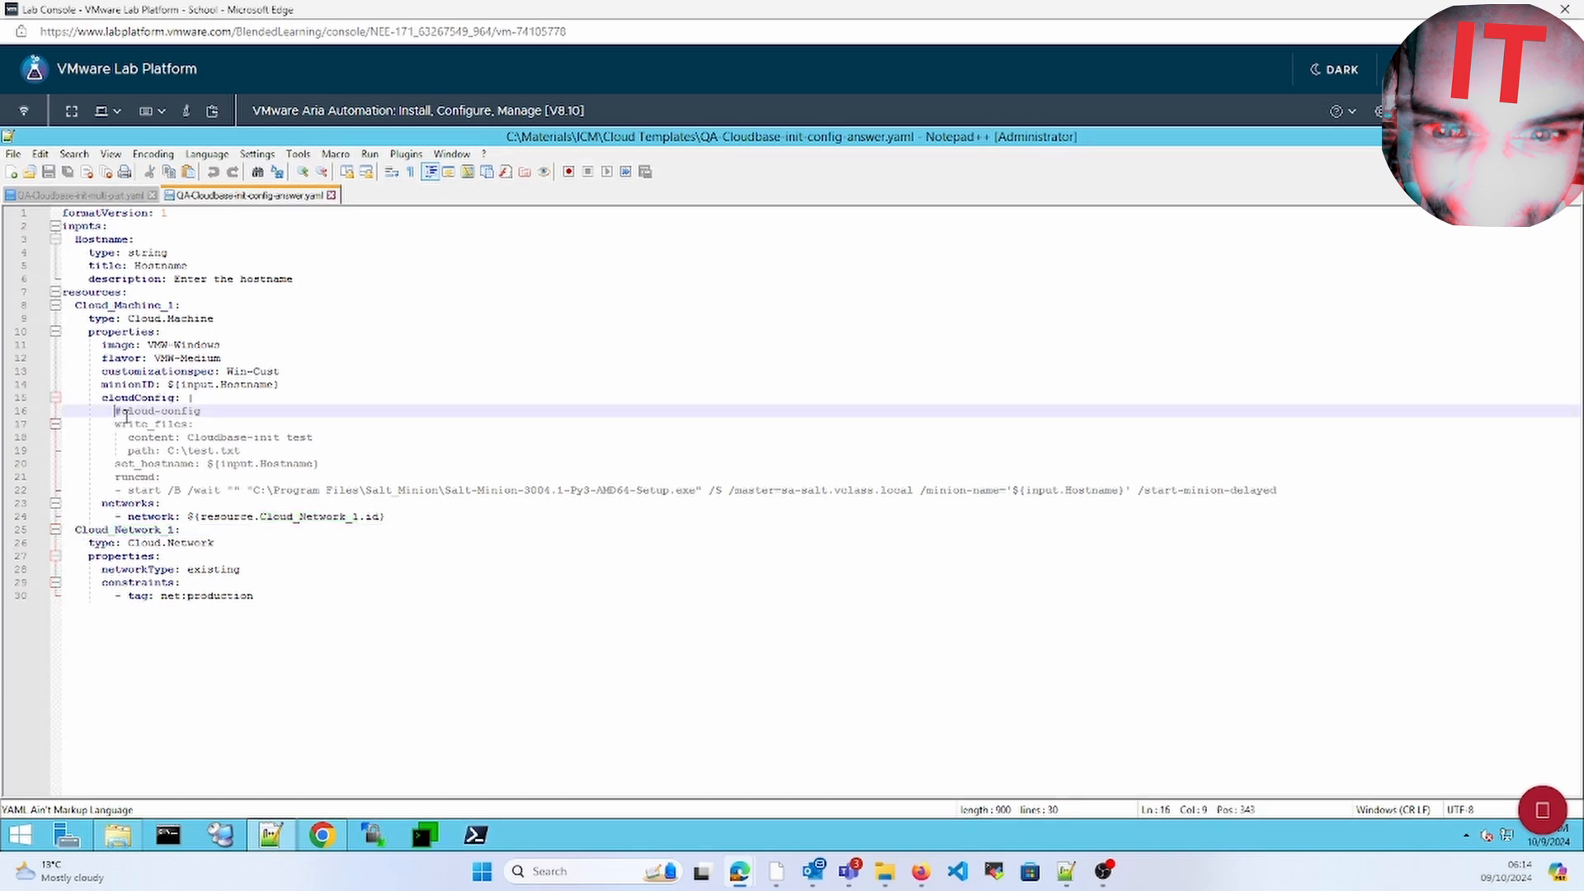
key("Down")
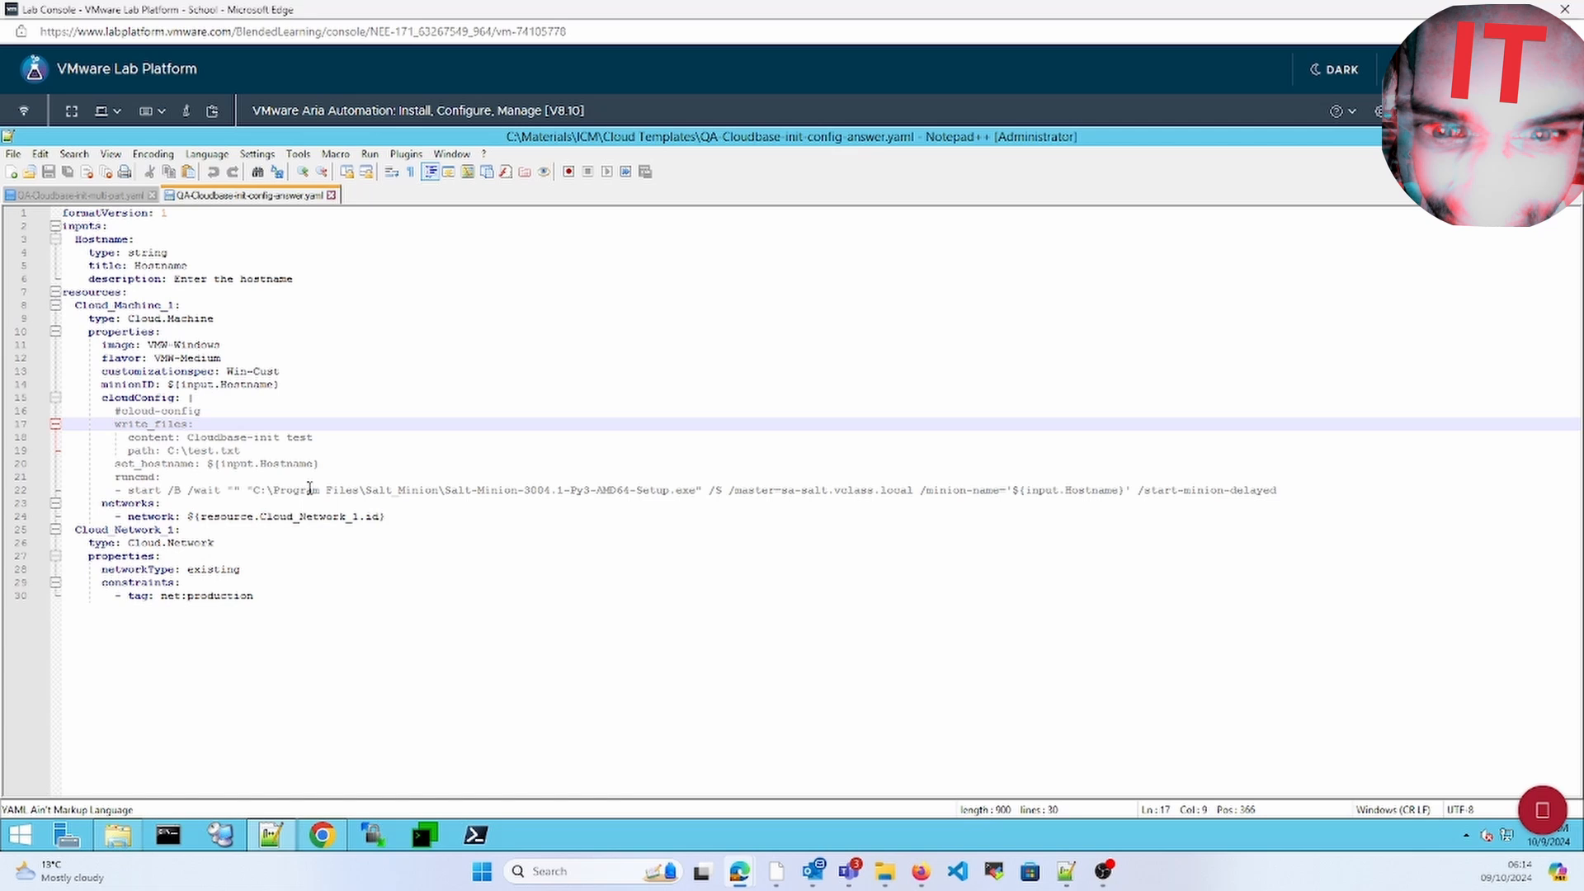
key("Down")
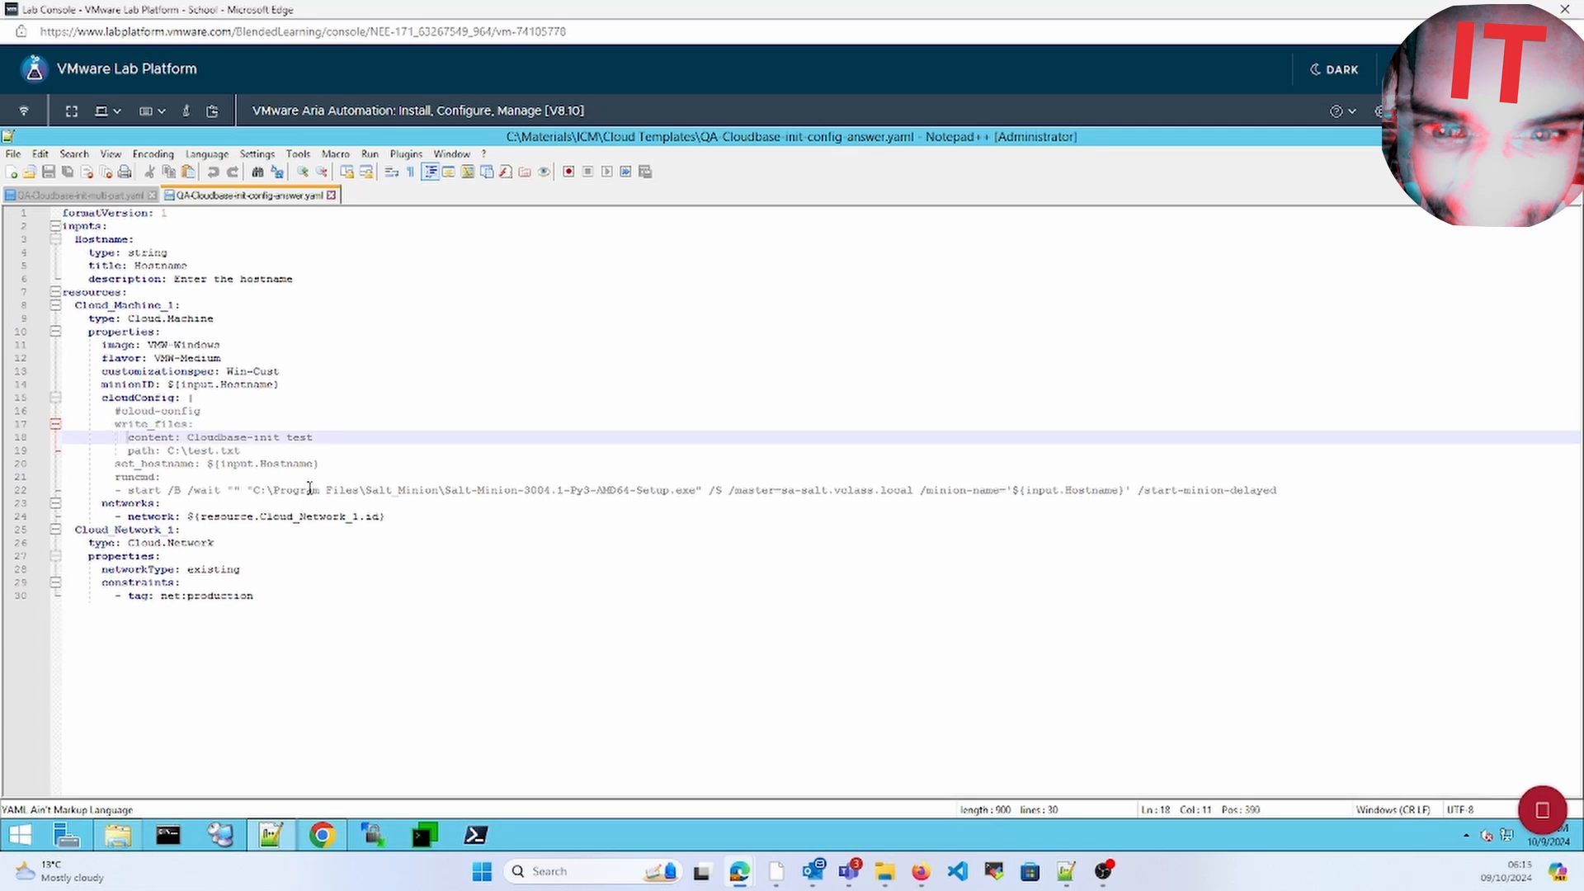
key("Down")
key("shift+Right")
key("shift+Right")
key("shift+Right")
key("shift+Right")
key("shift+Right")
key("shift+Right")
key("shift+Right")
key("shift+Right")
key("shift+Right")
key("shift+Right")
key("shift+Right")
key("shift+Right")
key("shift+Right")
key("shift+Right")
key("shift+Right")
key("shift+Right")
key("shift+Right")
key("shift+Right")
key("shift+Right")
key("shift+Right")
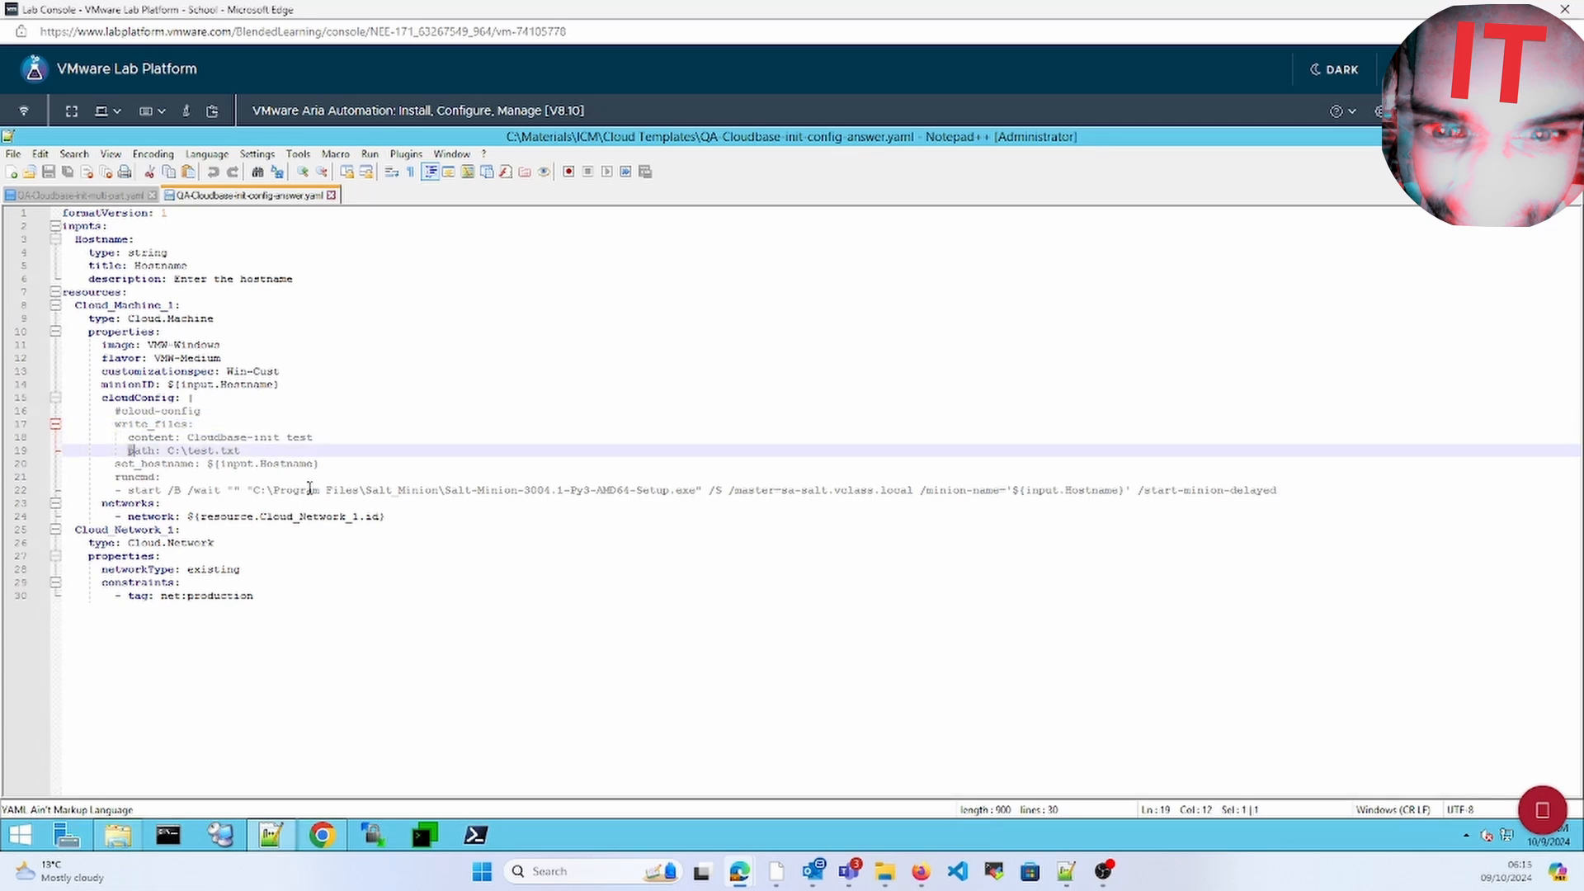
key("Right")
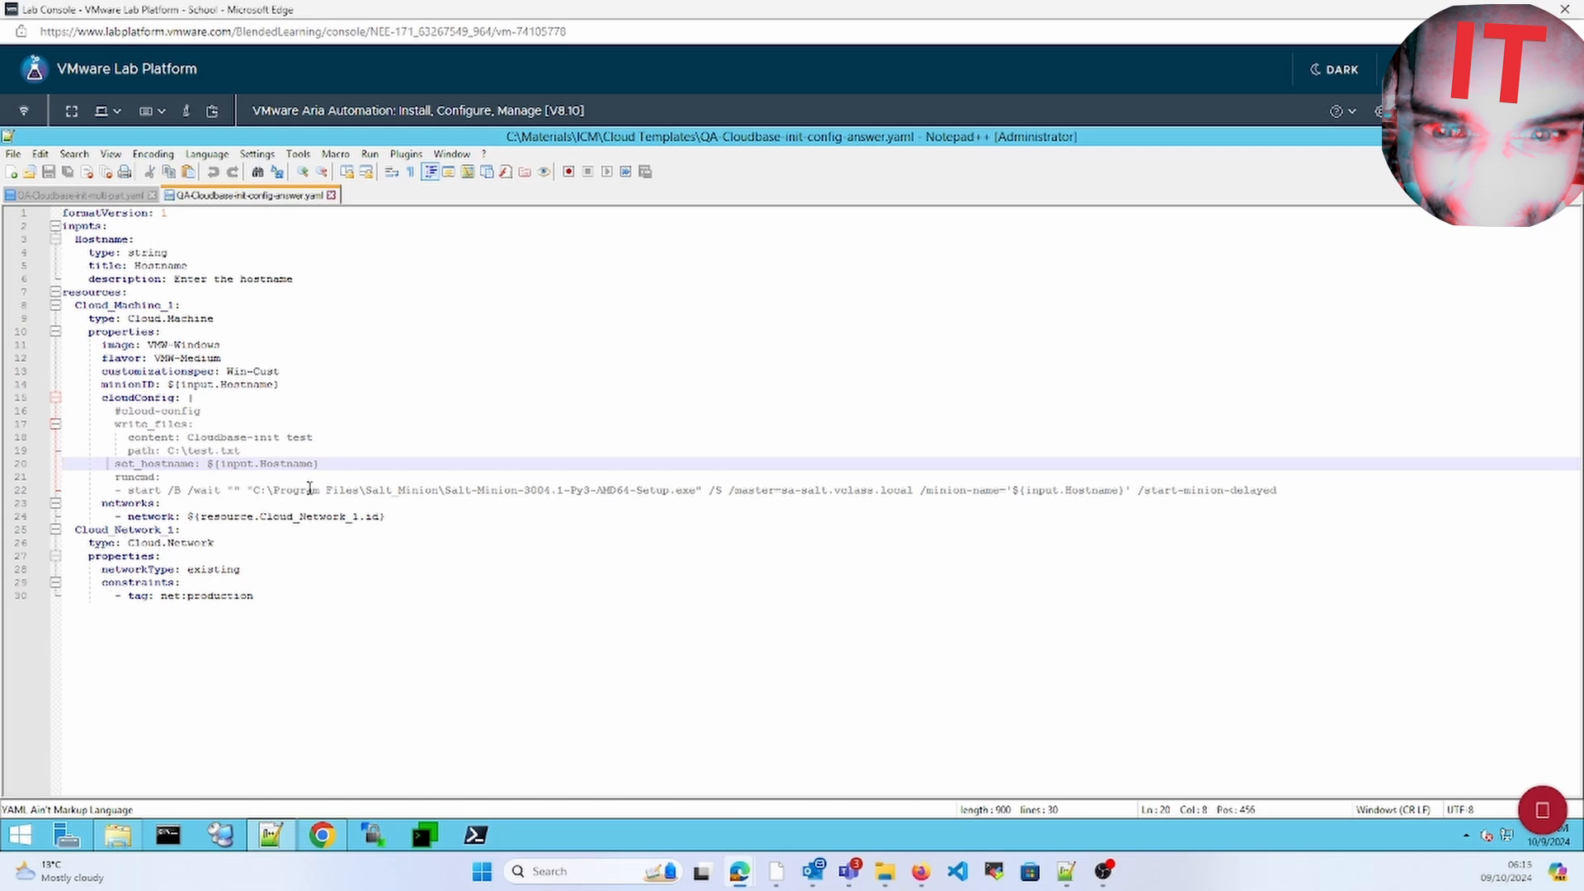
key("Right")
key("Right")
key("Left")
key("shift+Right")
key("shift+Right")
key("shift+Right")
key("shift+Right")
left_click(274, 467)
double_click(275, 467)
left_click(289, 509)
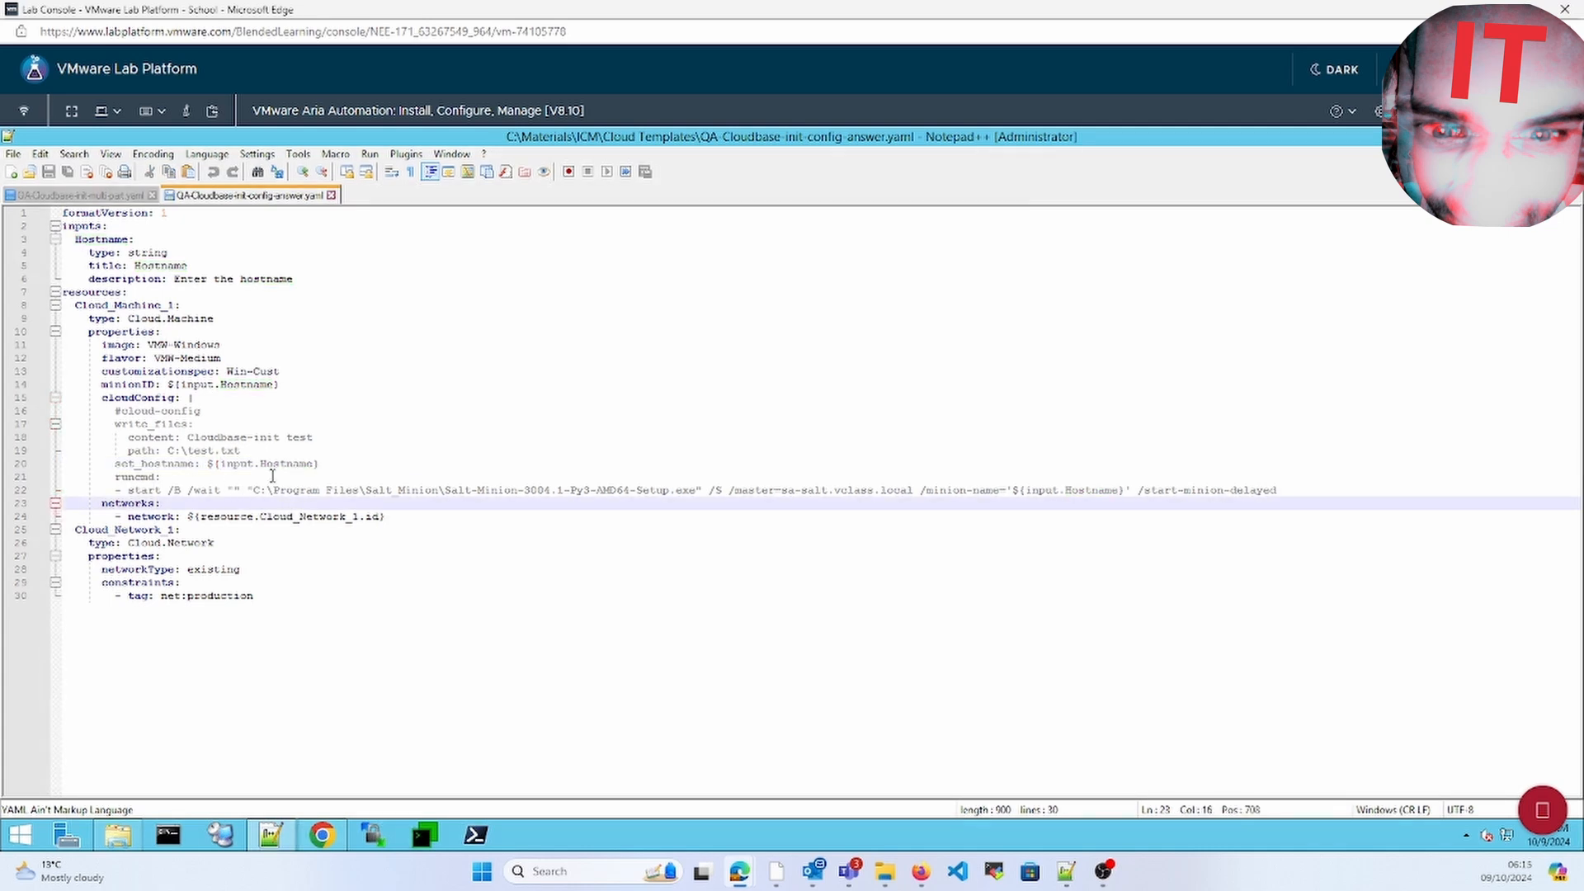
Select the runcmd lines installing the Salt minion, then return to the Cloud Assembly template
left_click(293, 480)
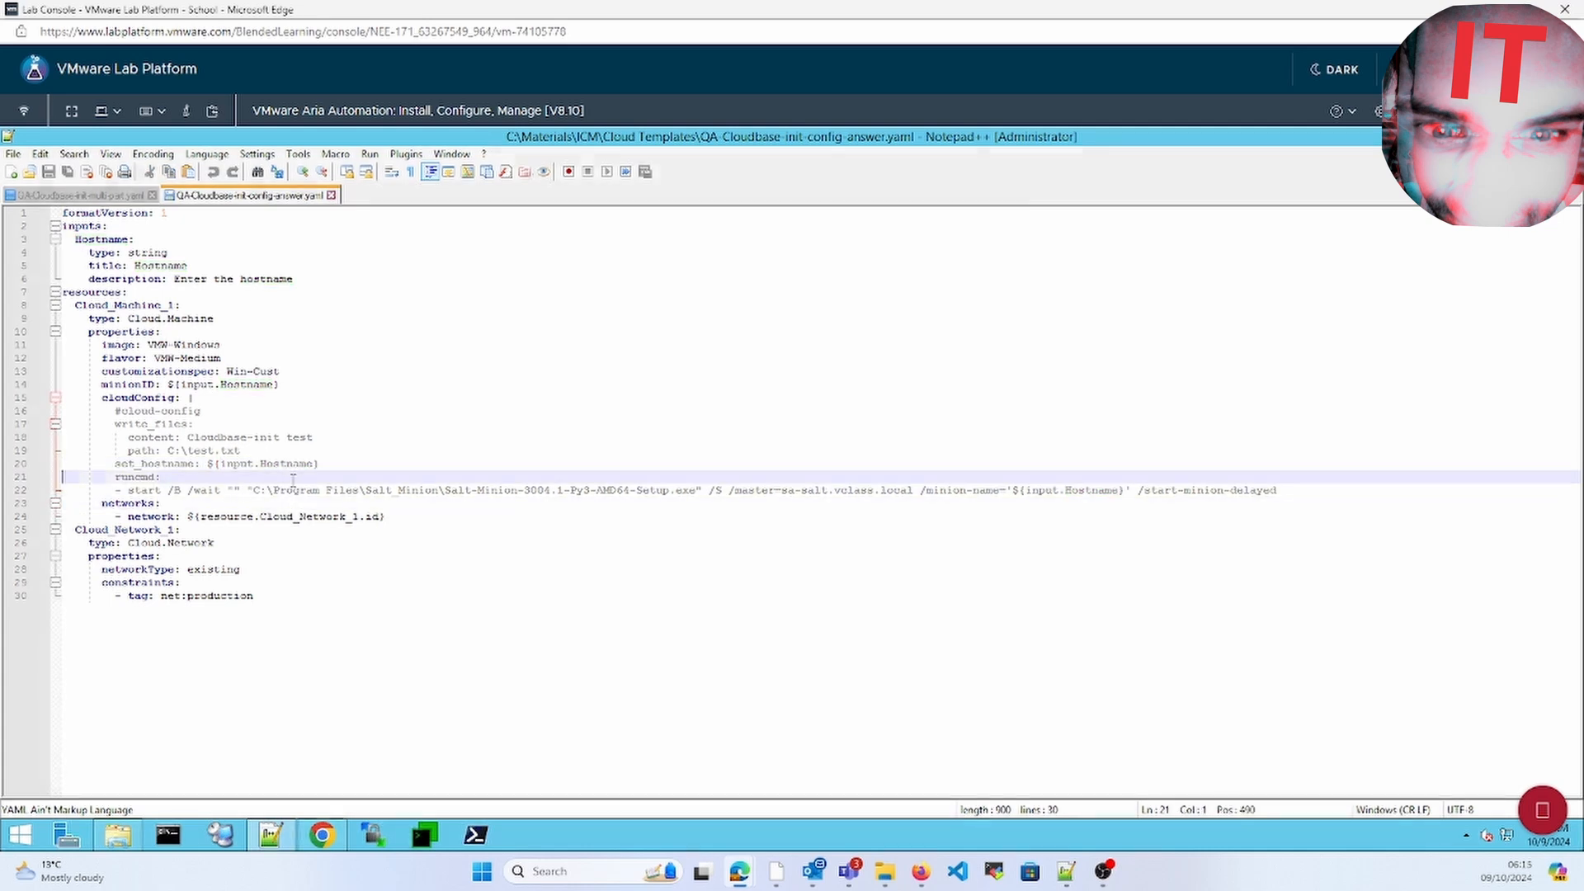
key("shift+Down")
key("shift+Down")
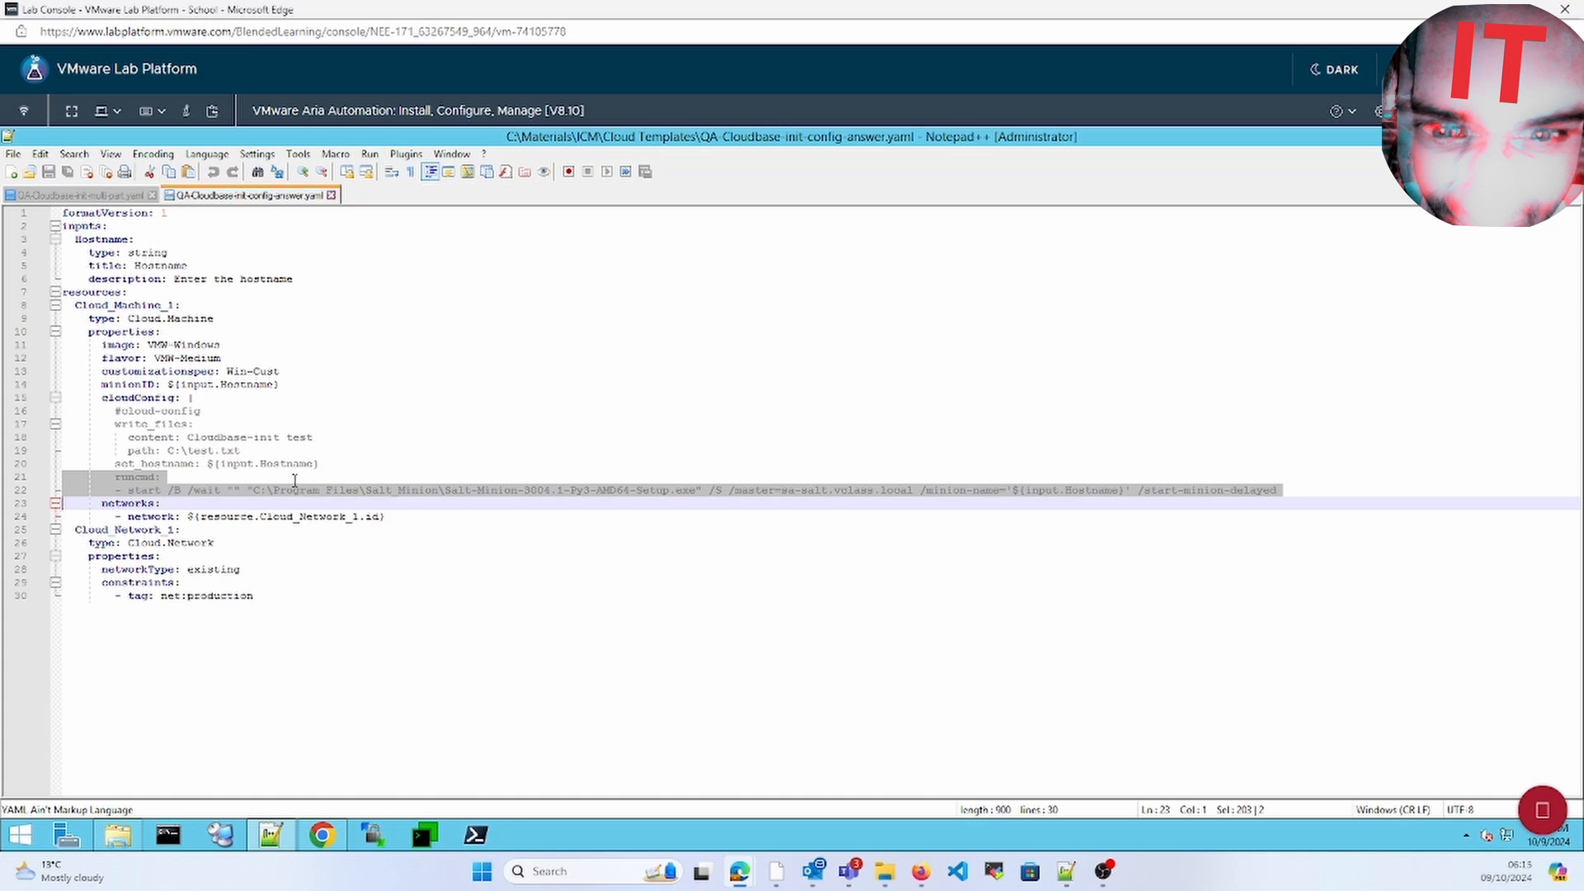
left_click(295, 480)
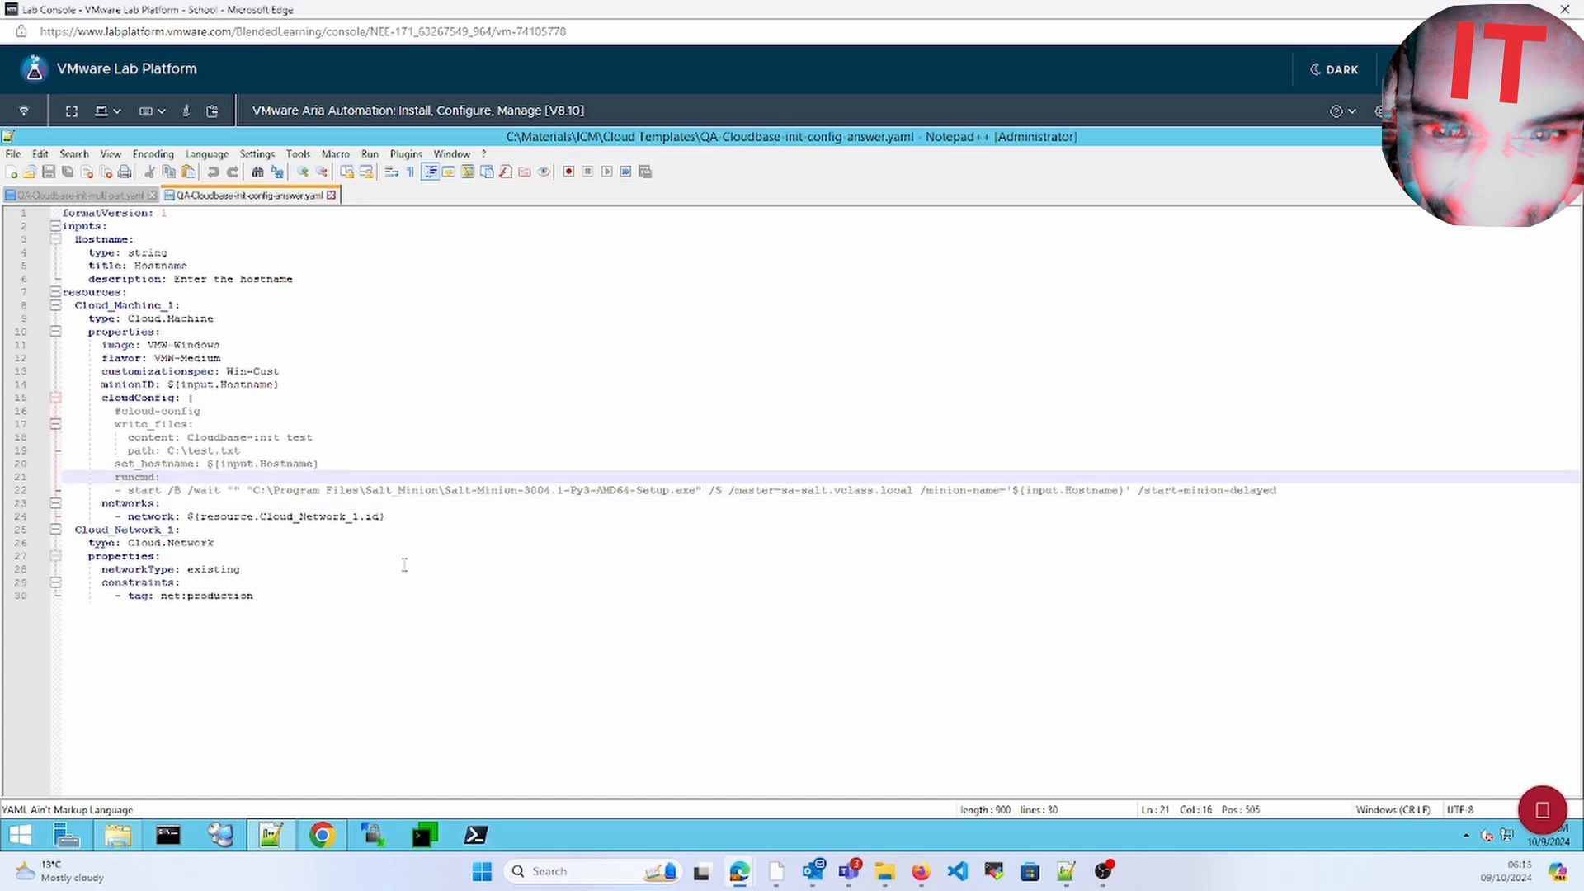
key("alt+Tab")
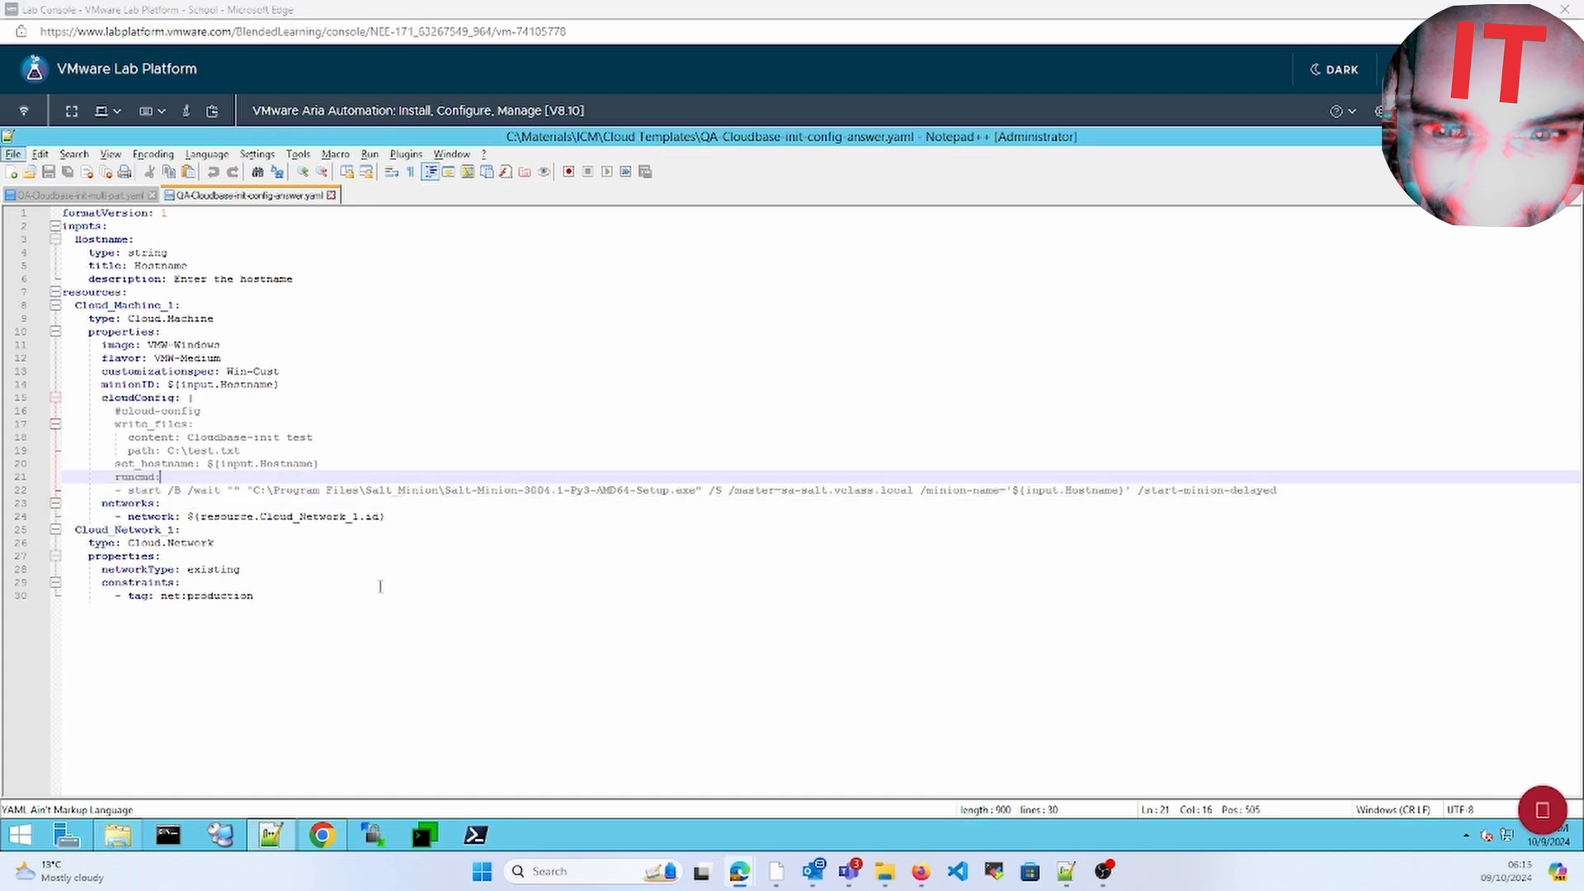
left_click(323, 836)
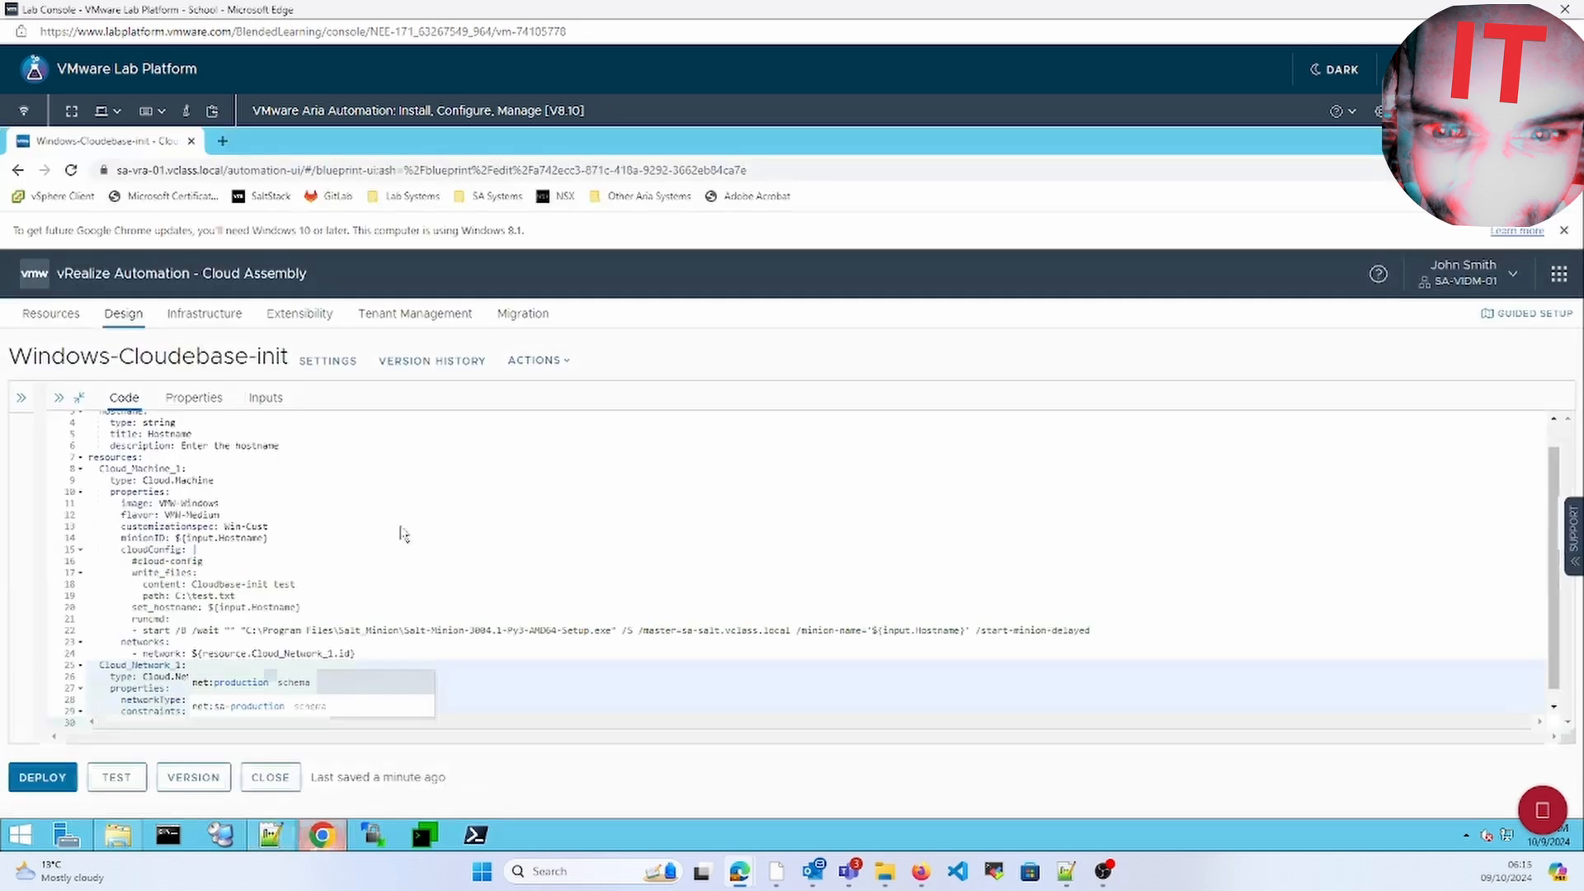
Show the canvas beside the Windows-Cloudebase-init code and launch a TEST, which prompts for Hostname
left_click(340, 547)
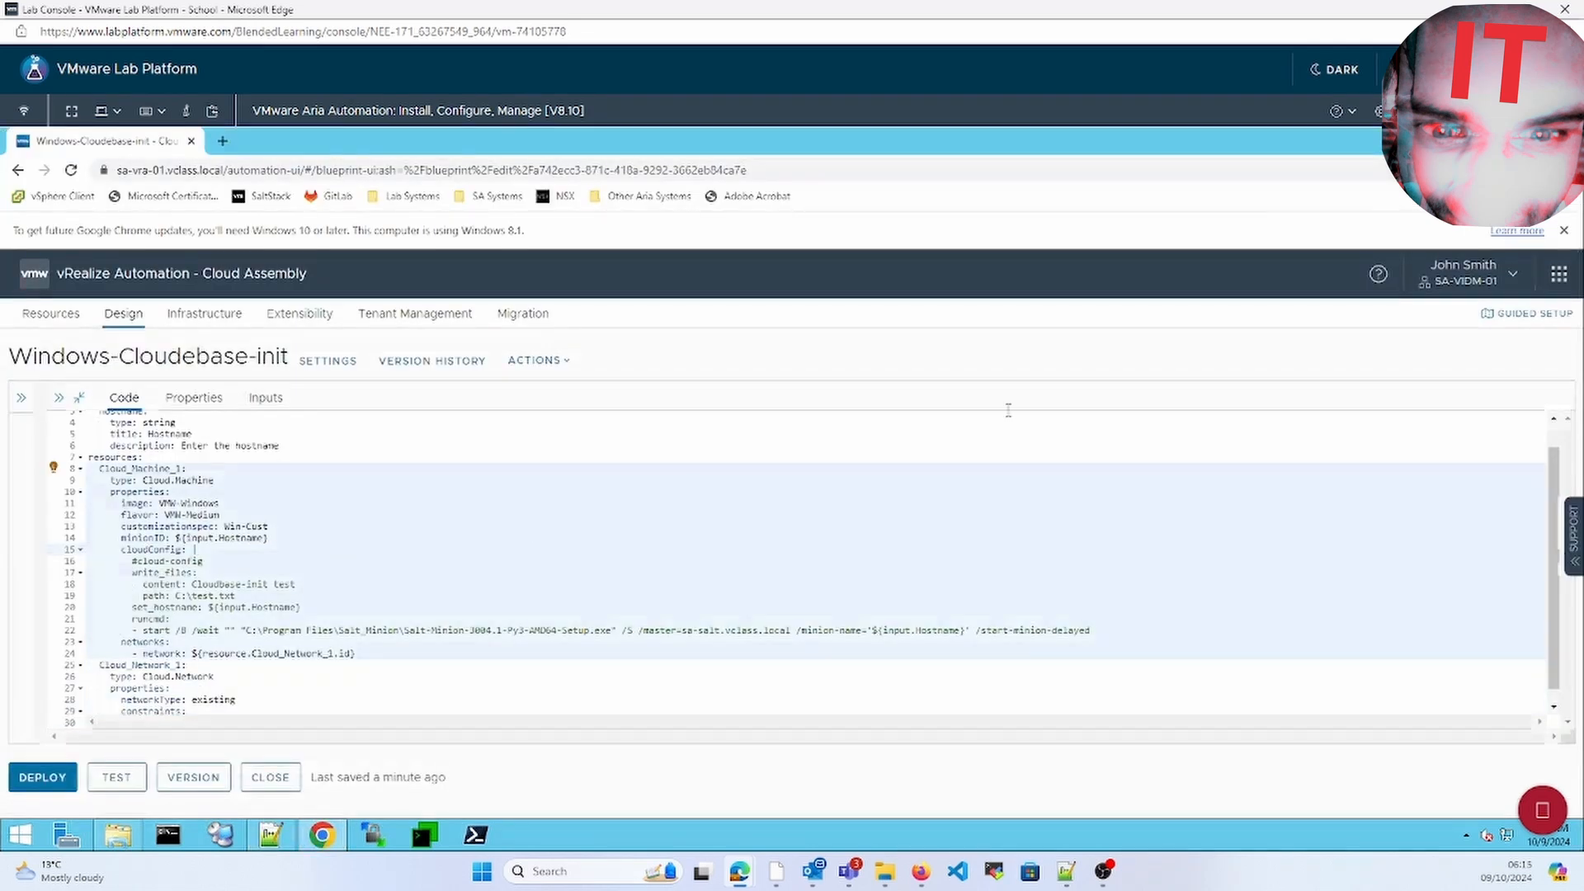
left_click(79, 398)
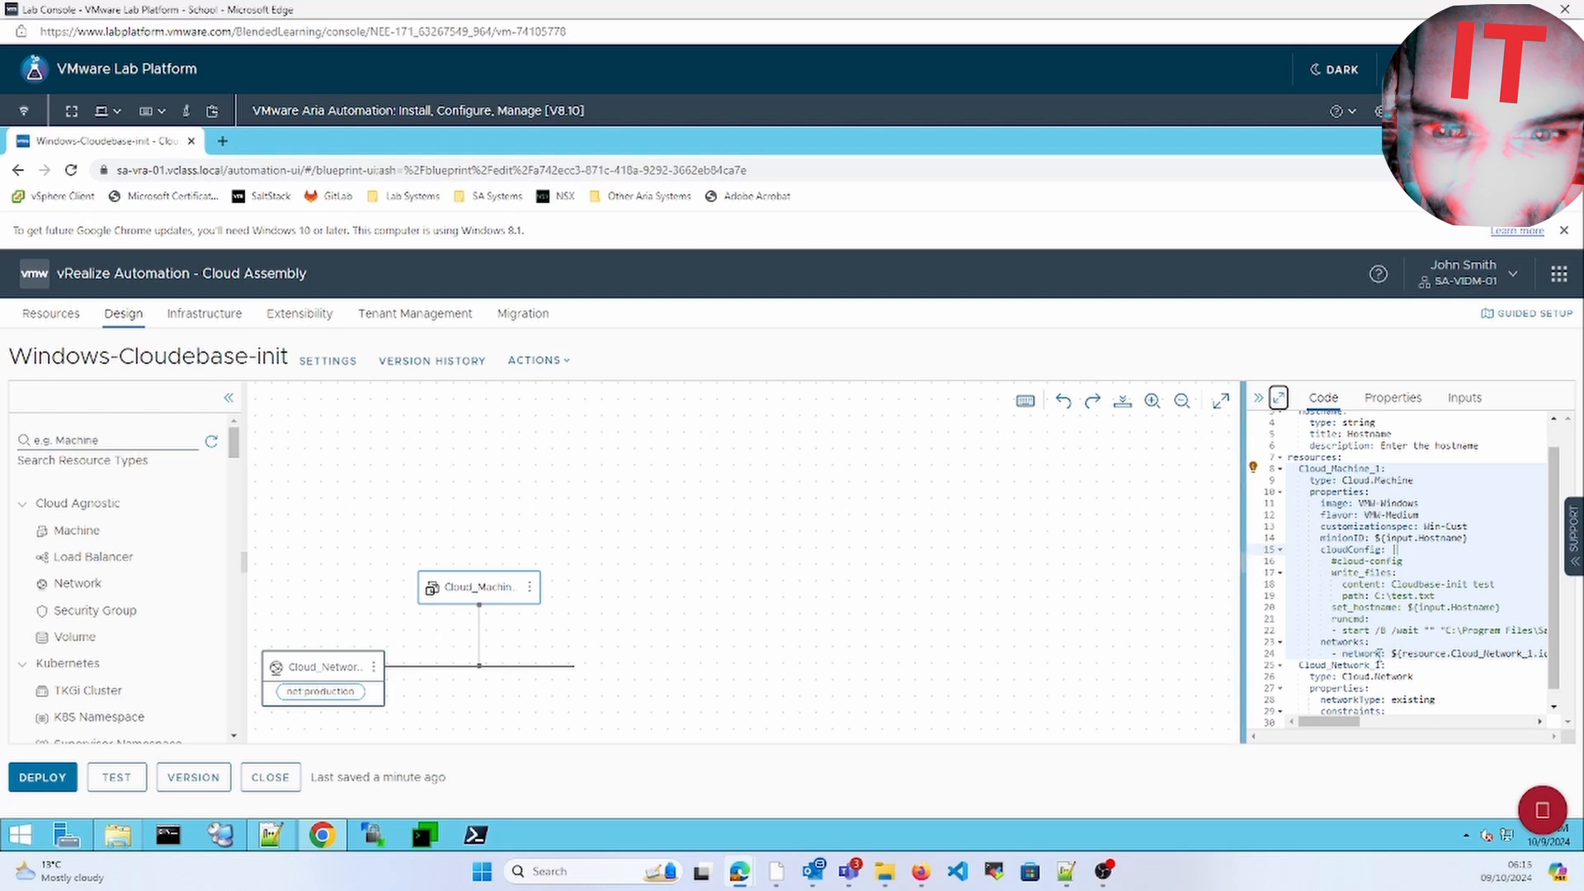
mouse_move(1386, 646)
left_click(1380, 619)
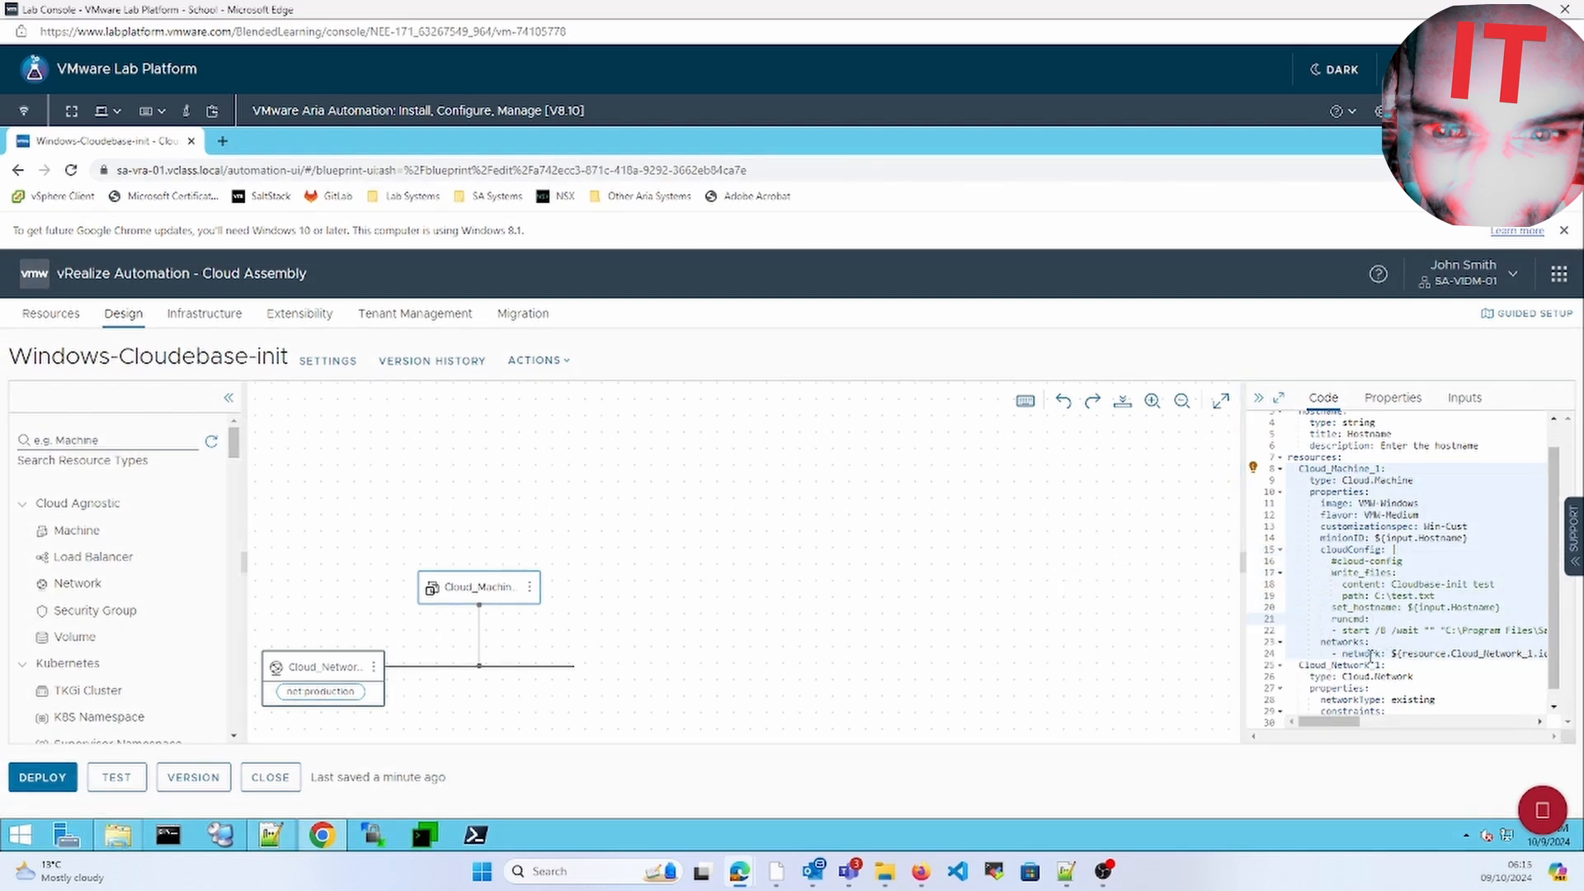
left_click(116, 777)
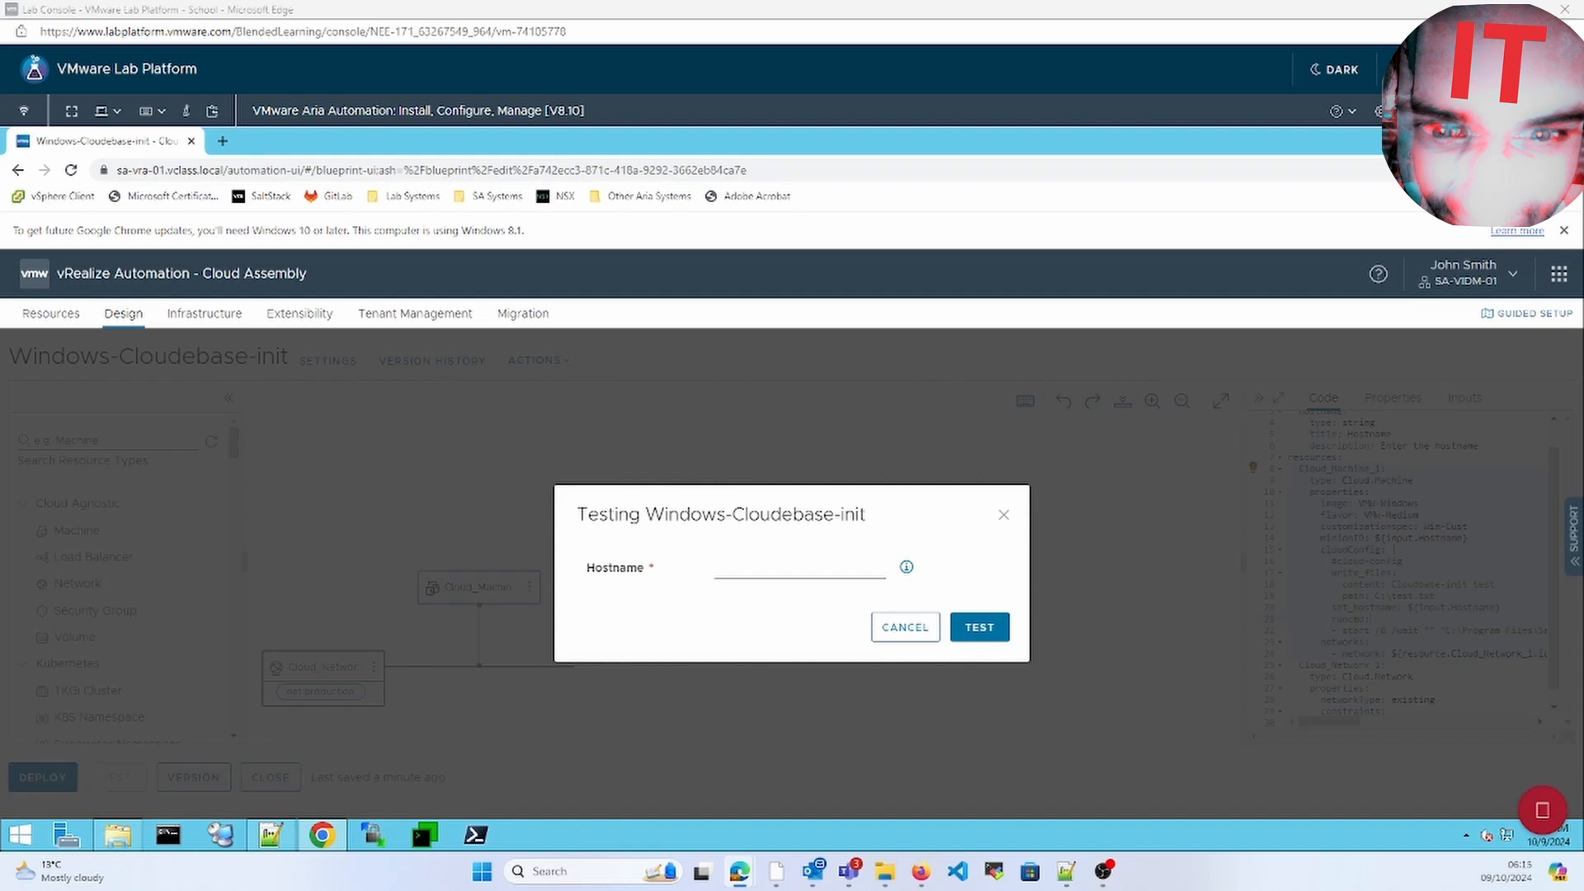
Test the template with hostname Win1-cloudbase and, once it succeeds, open the Deploy dialog
left_click(791, 569)
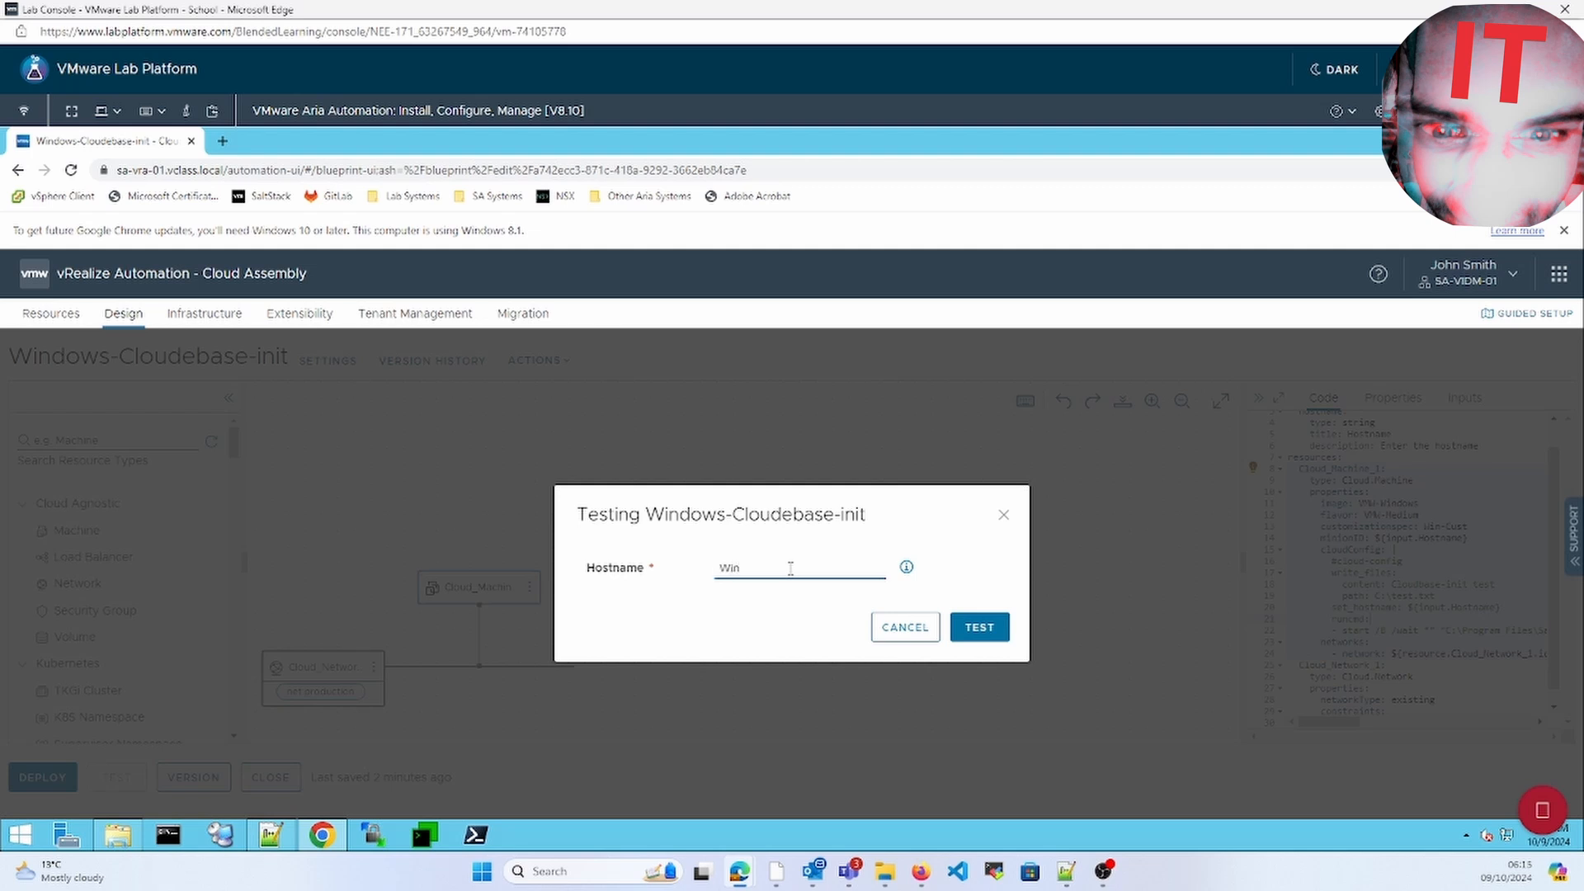
type("Win1-cloudbase")
left_click(980, 627)
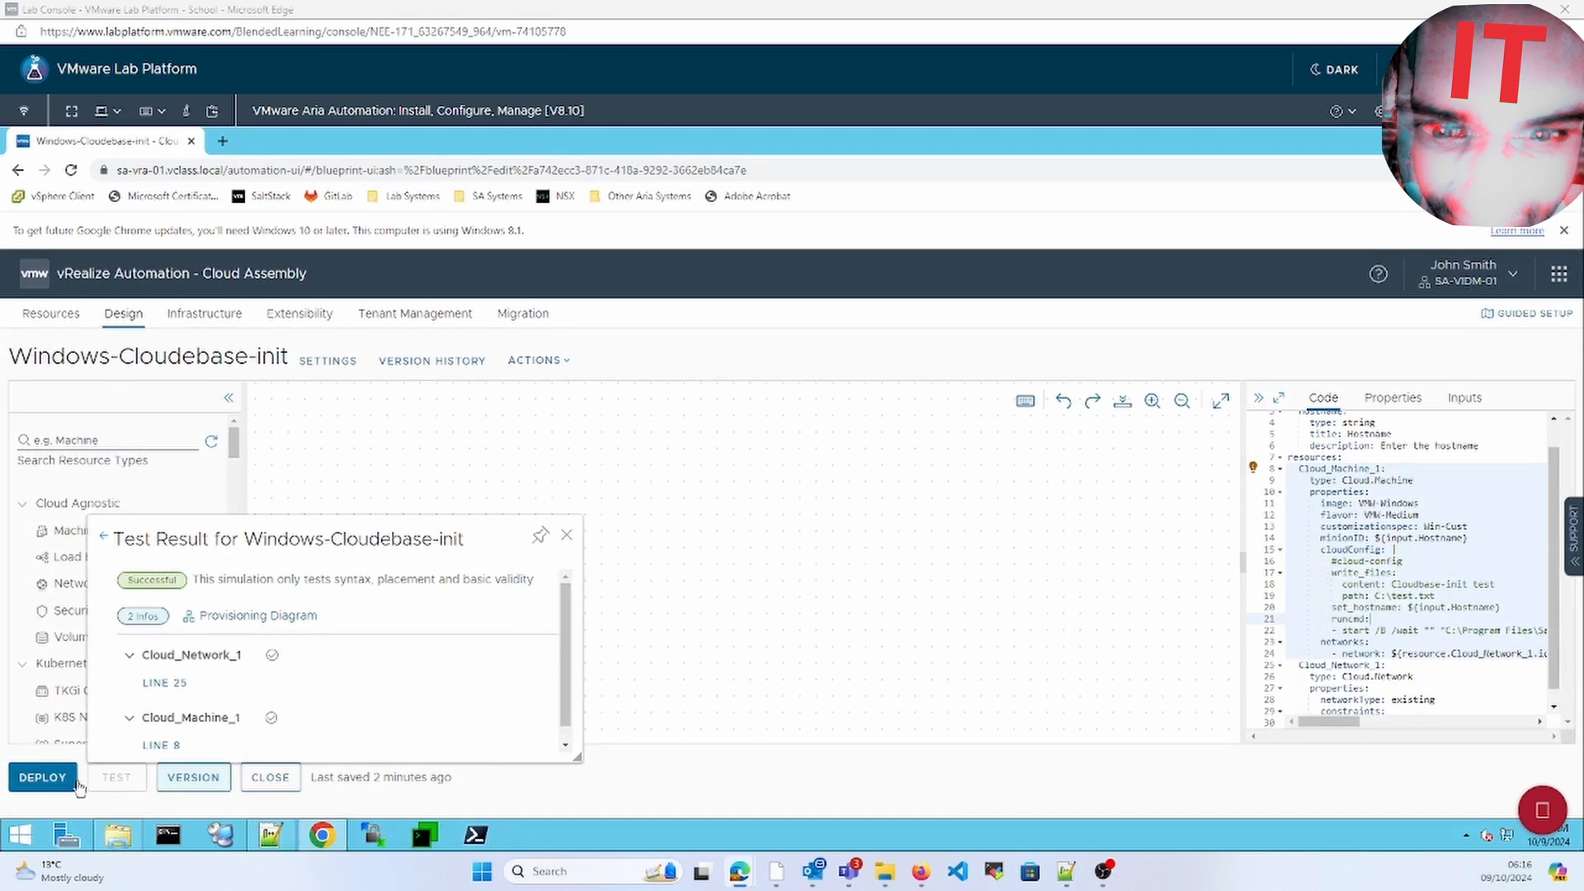
left_click(42, 782)
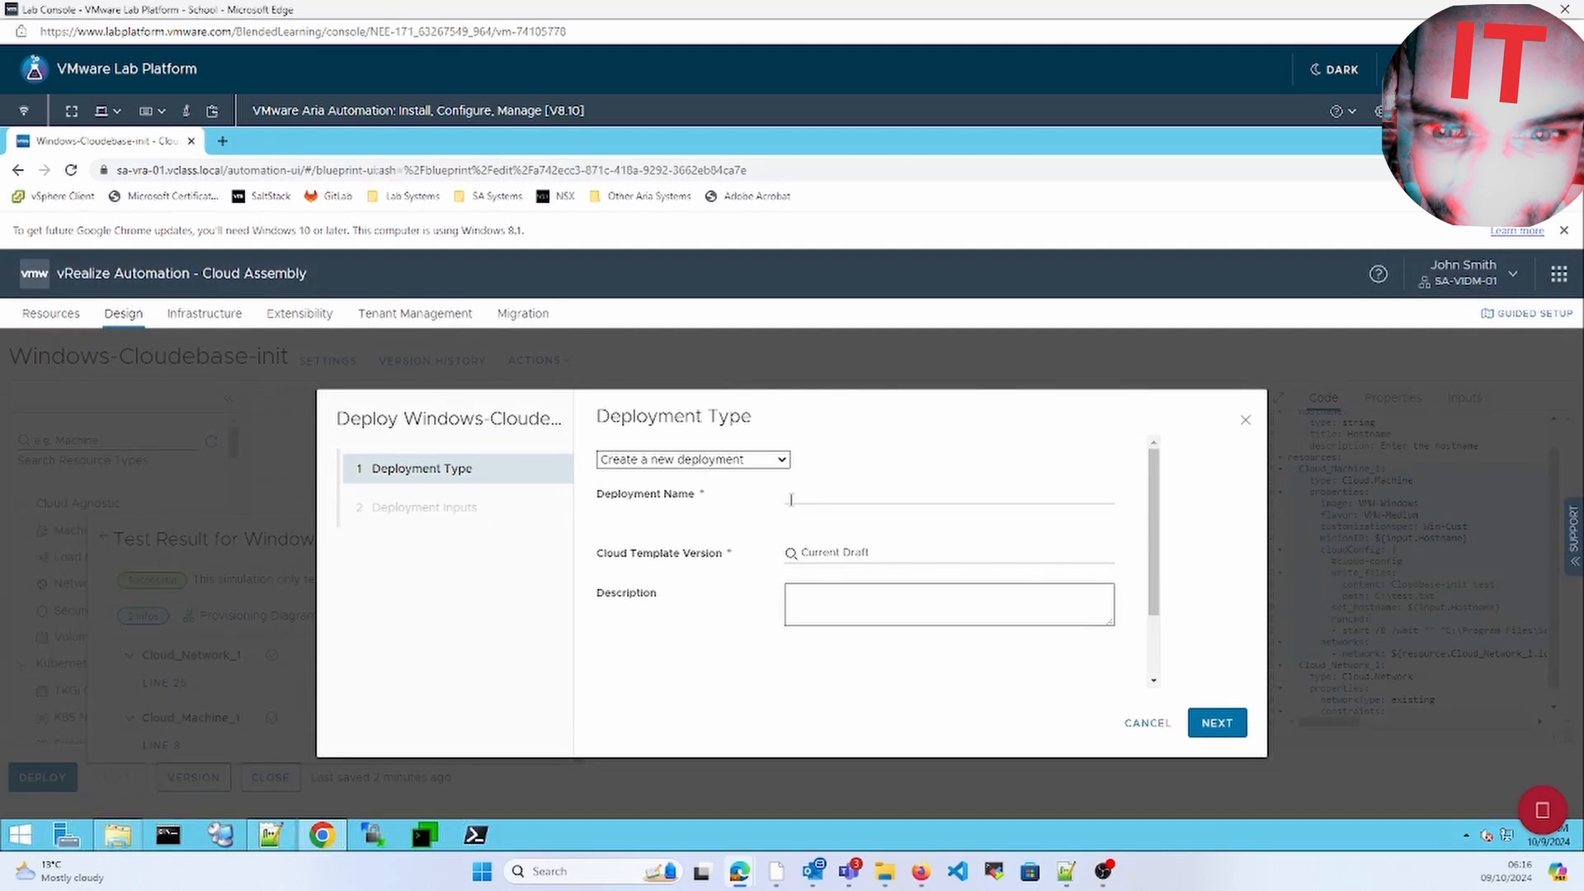
Deploy the Current Draft as Windows-cloudbase with hostname win1-cloudbase
left_click(811, 516)
type("c")
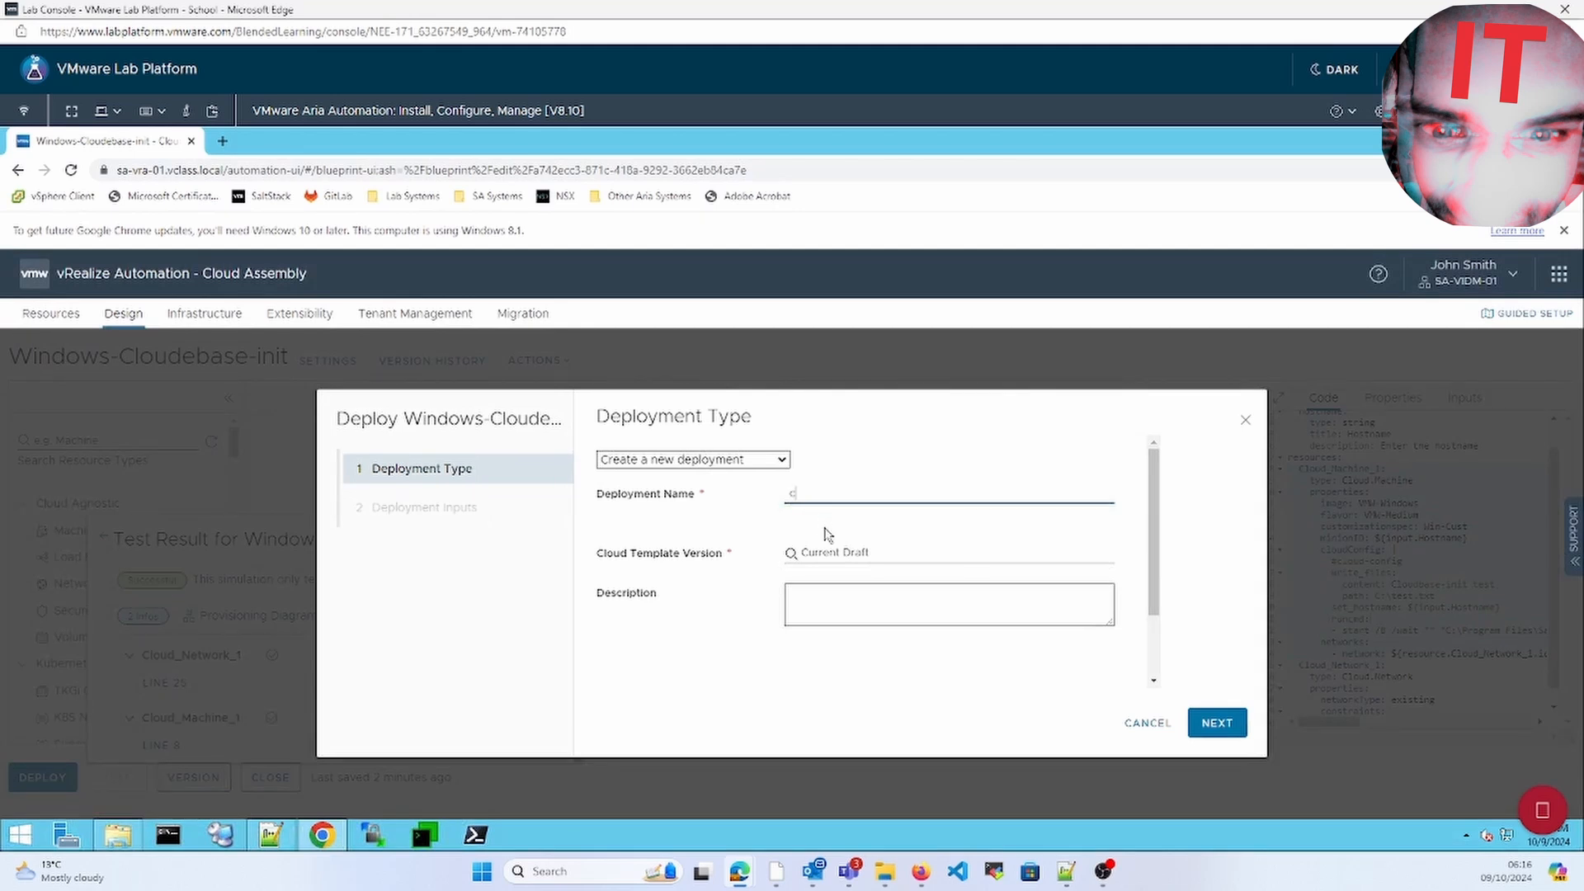
type("lo")
key("BackSpace")
key("BackSpace")
key("BackSpace")
type("Windows-cloudinit")
left_click(835, 557)
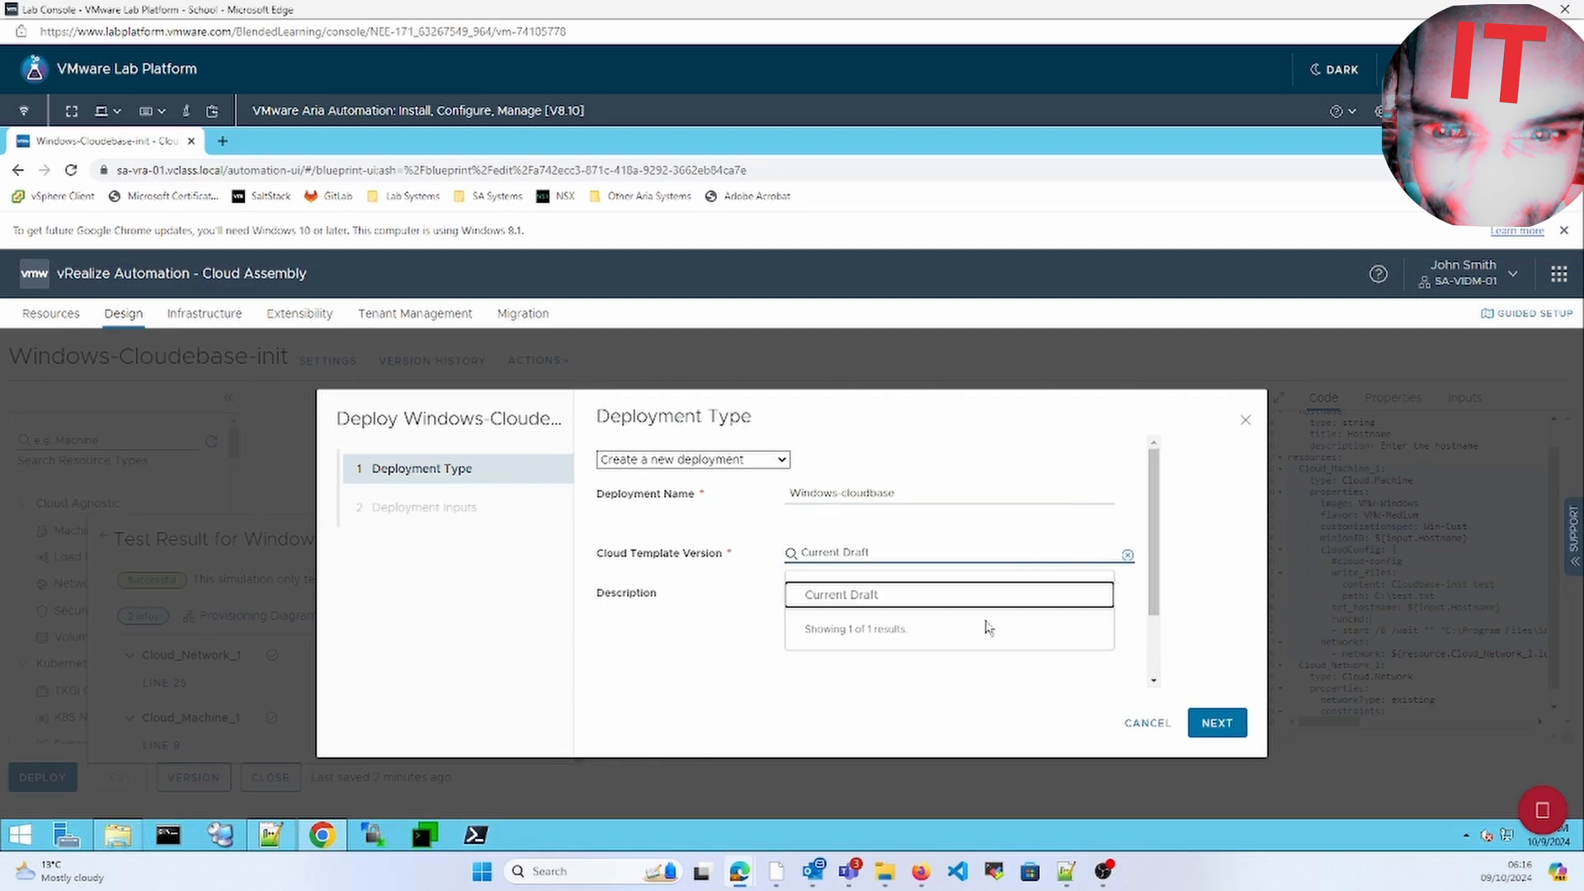
left_click(981, 595)
left_click(1221, 722)
left_click(829, 472)
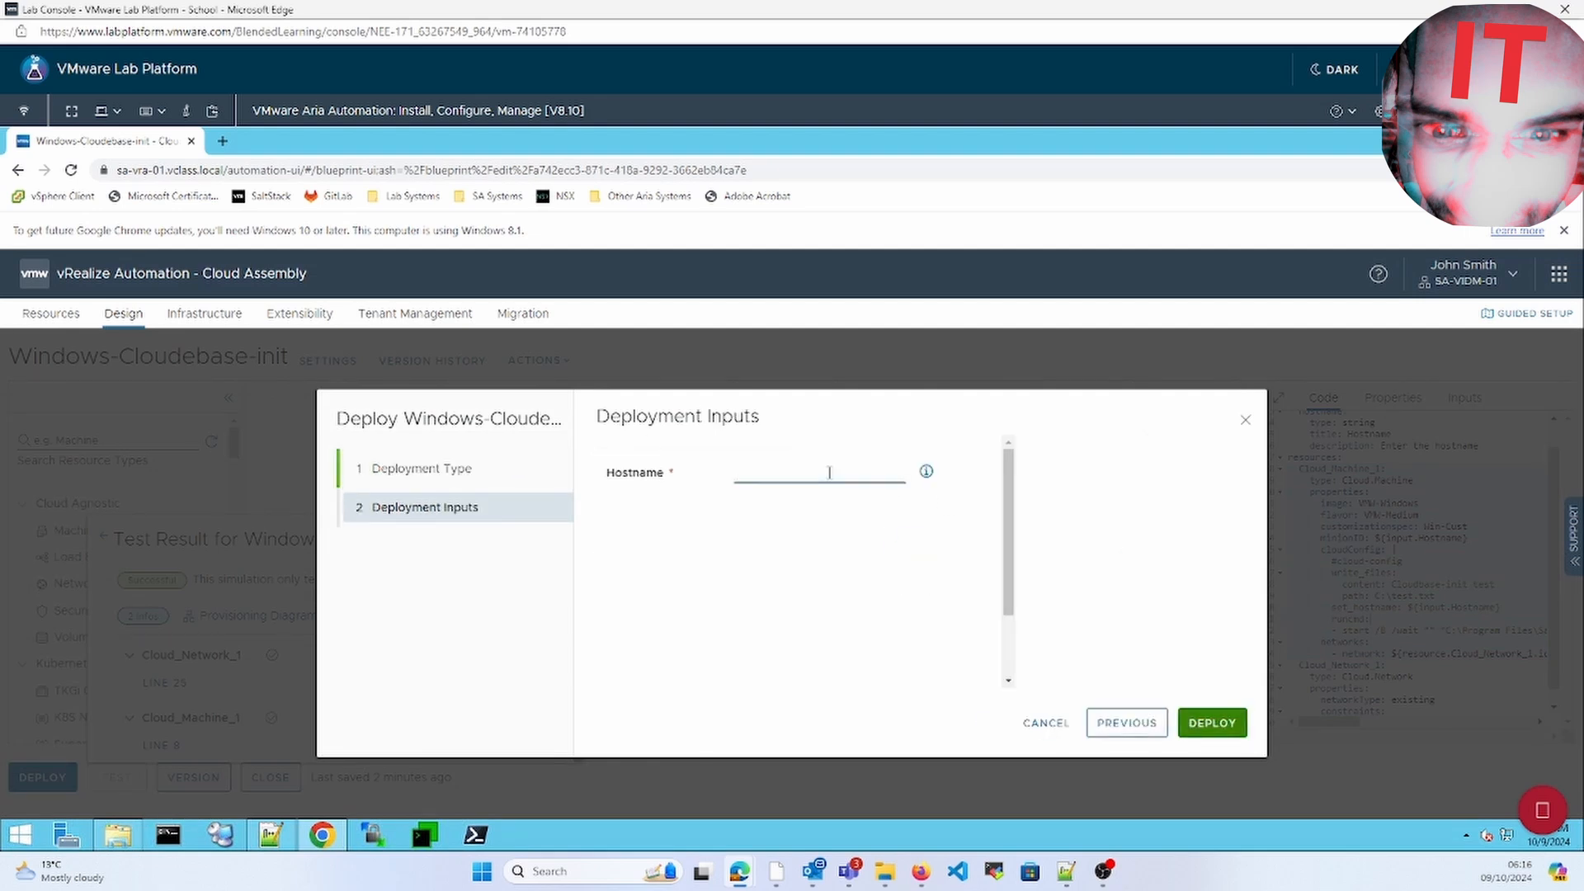
type("win1-cloudbase")
left_click(1215, 725)
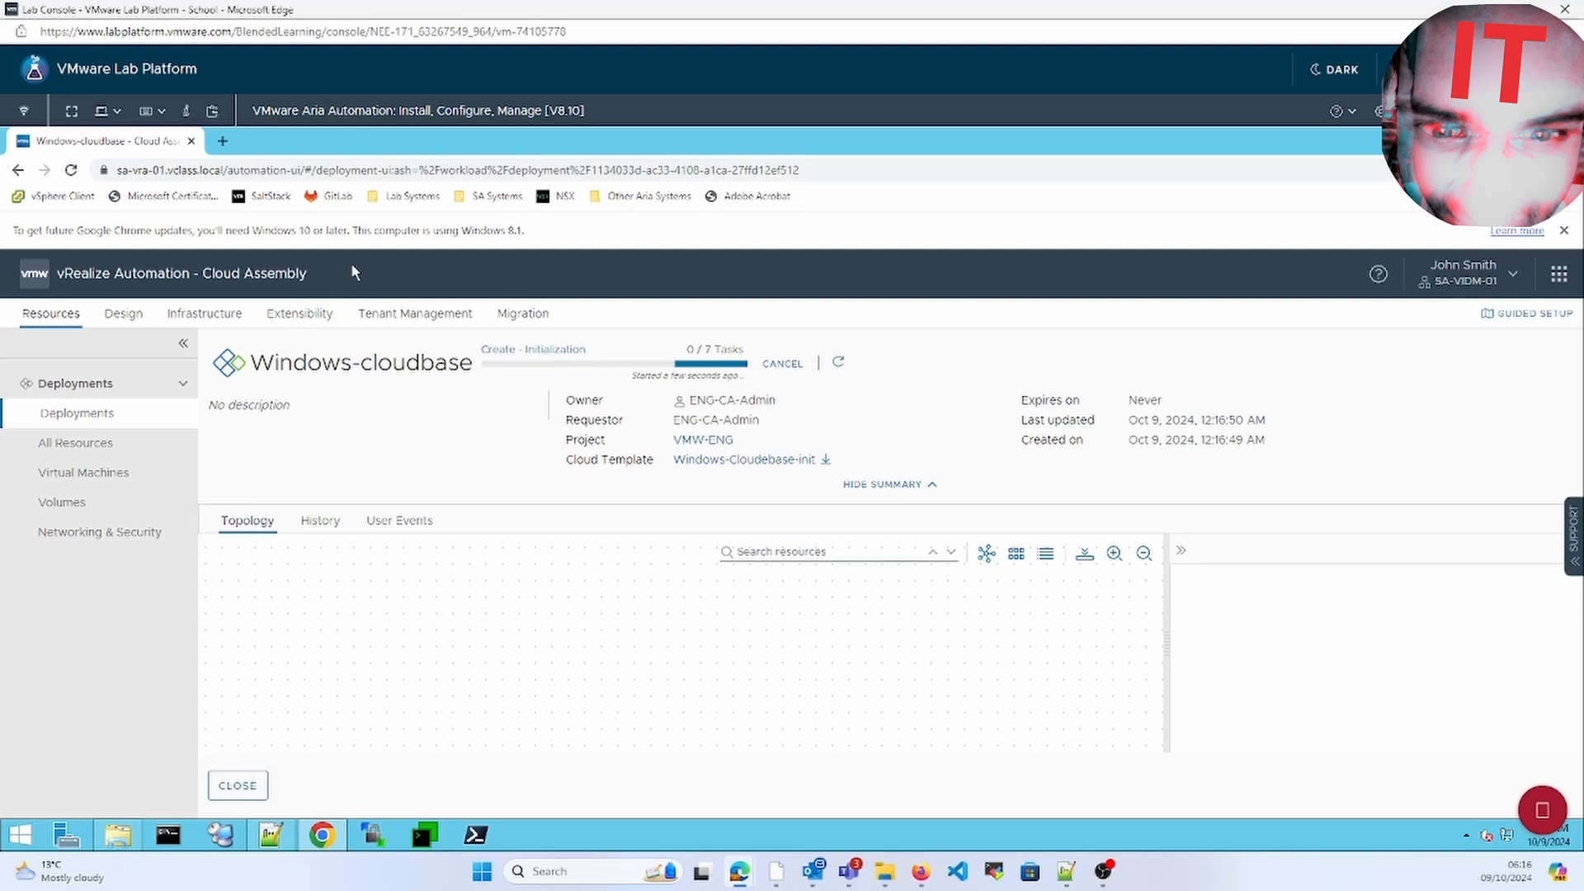
In a new tab, log in to the vSphere Client with the administrator account and its password
left_click(224, 141)
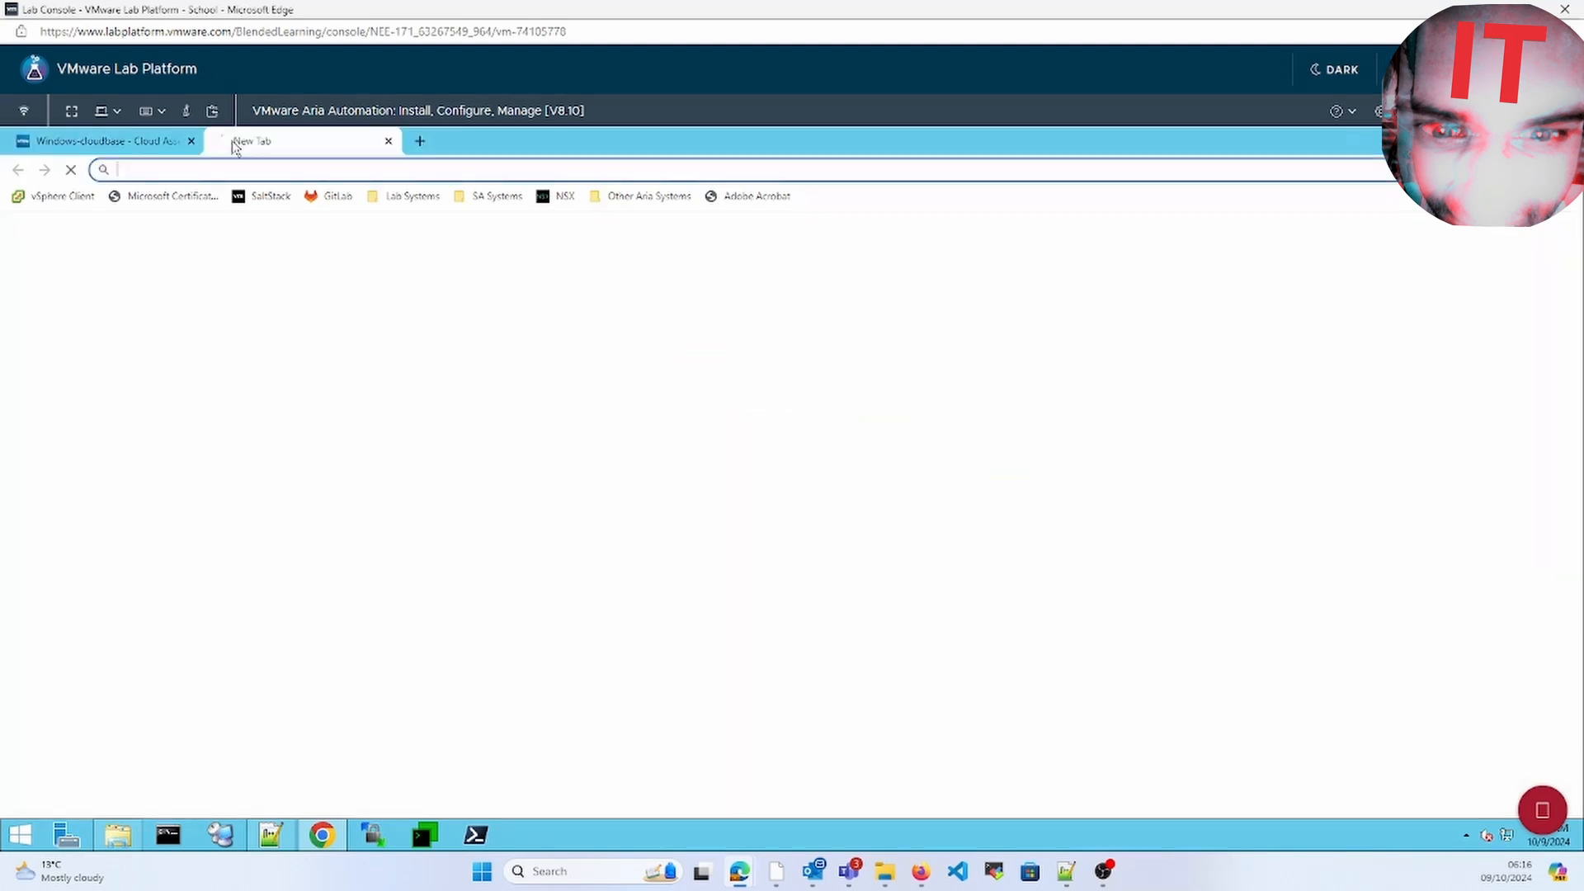
left_click(80, 198)
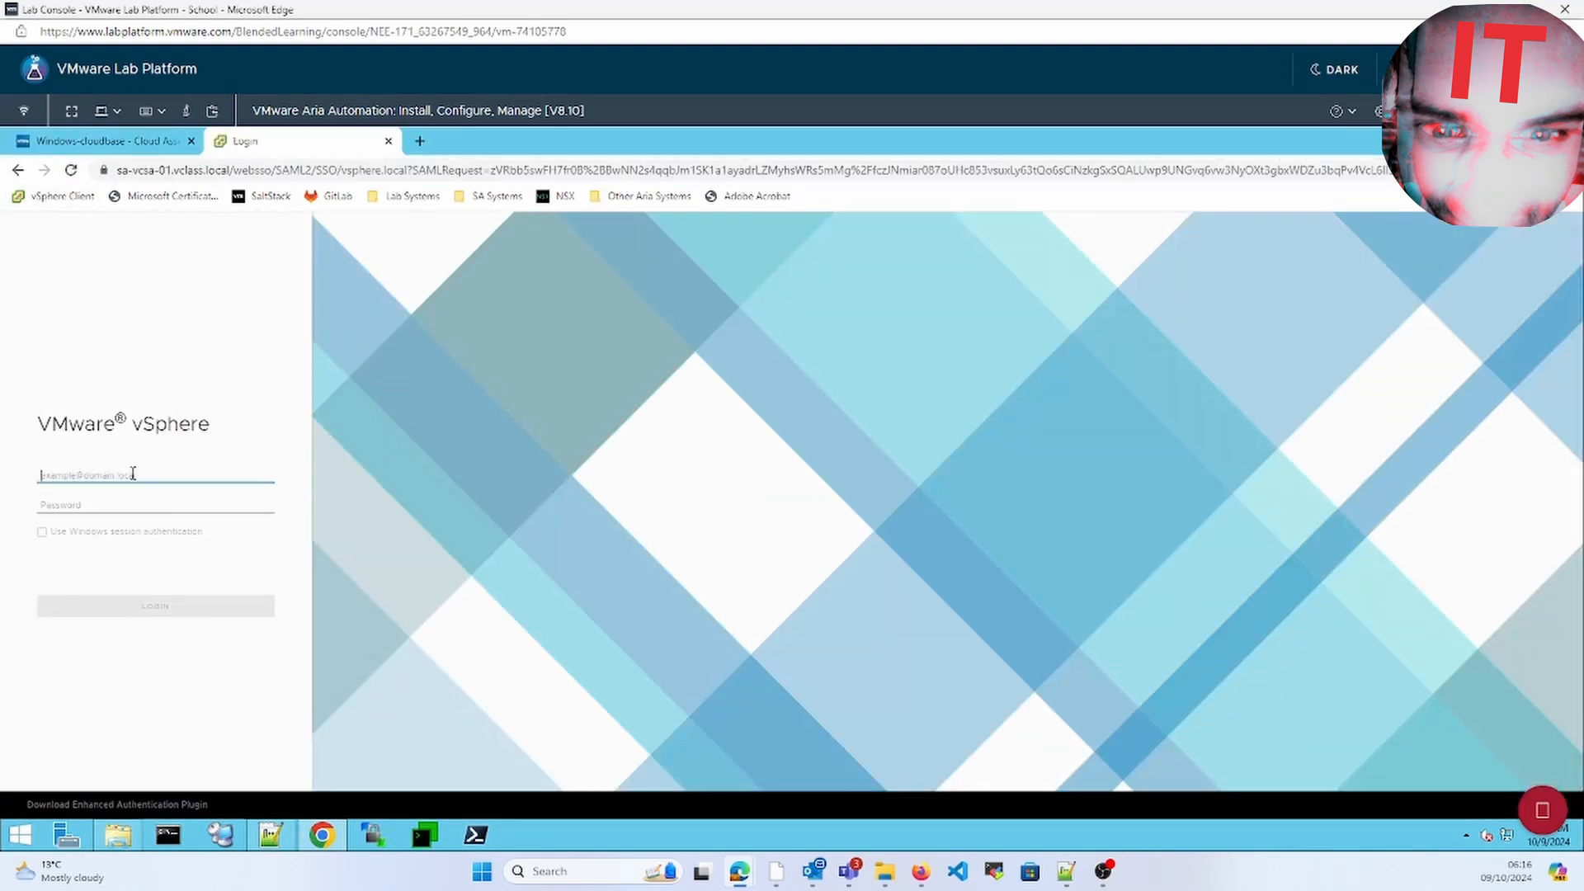
type("admin")
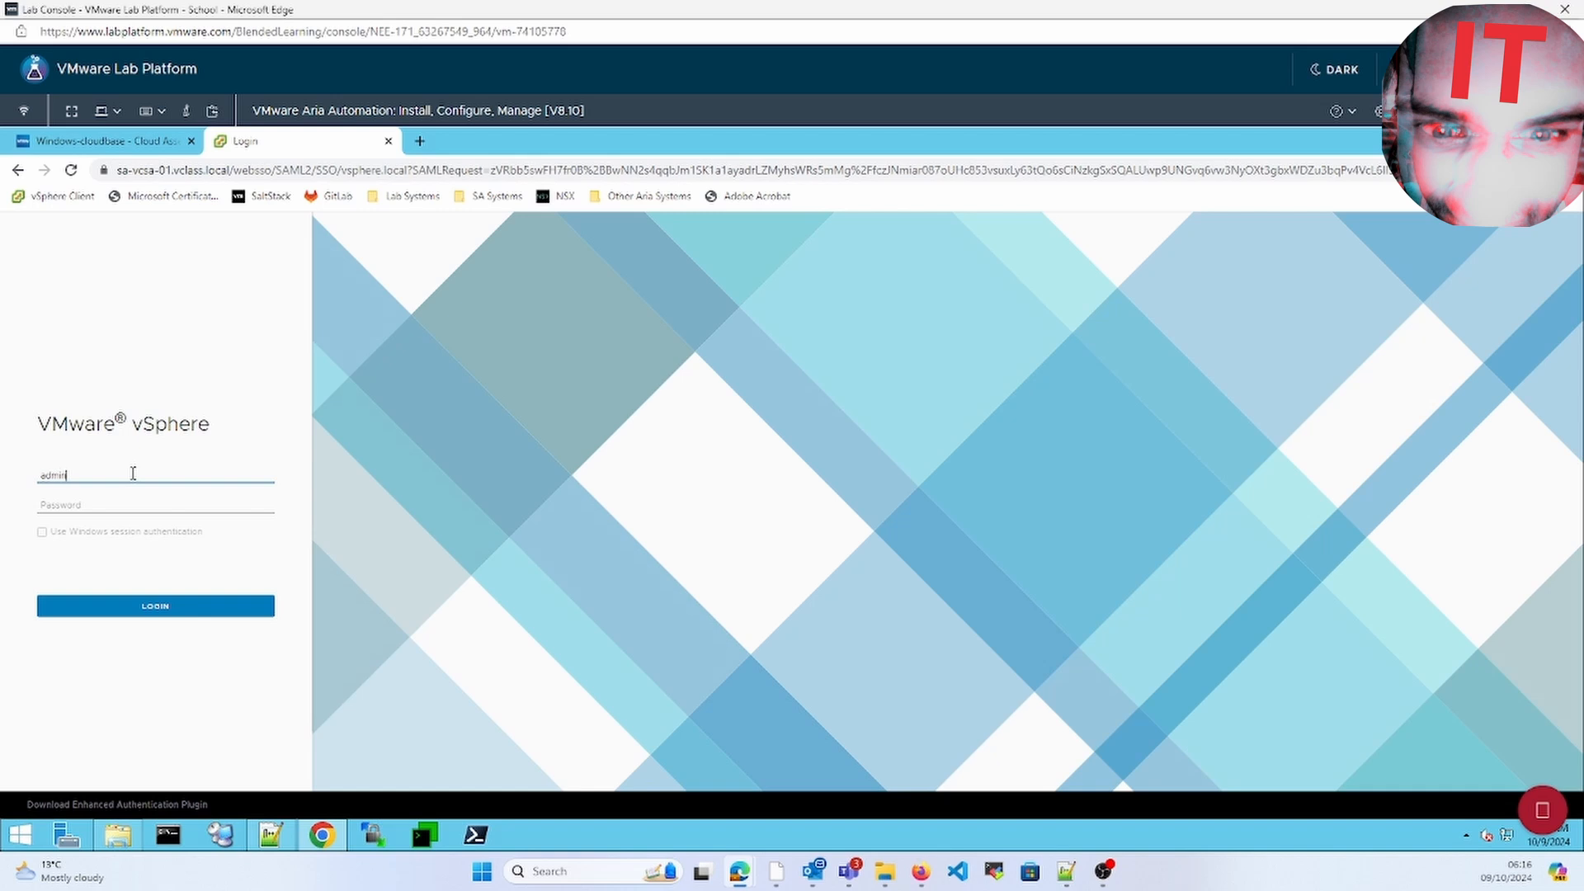
type("istrator@vsphere.local")
left_click(128, 509)
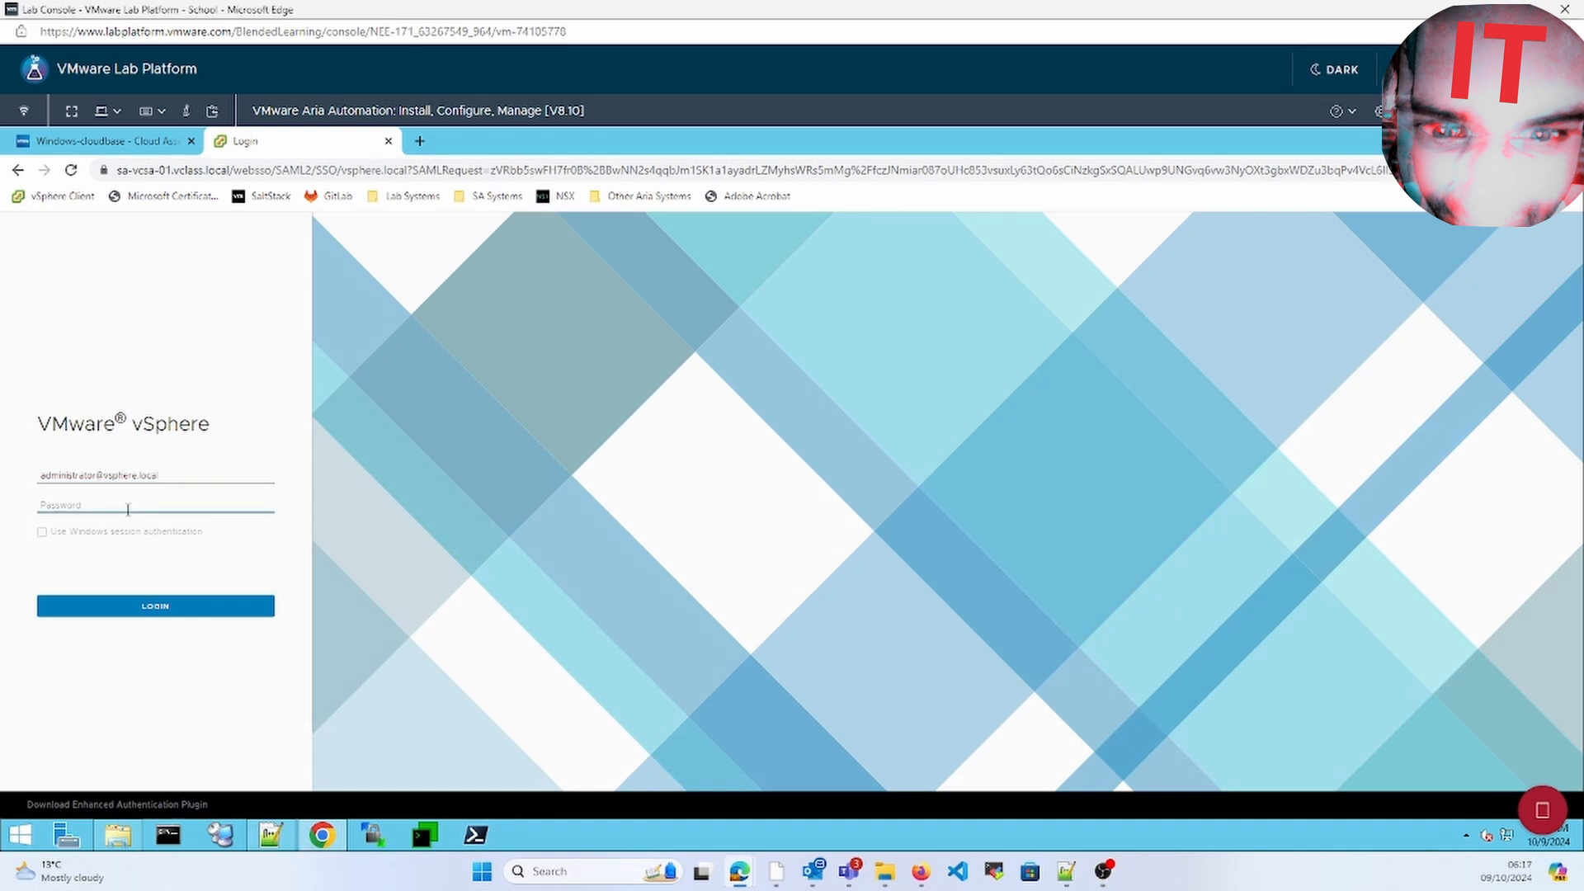
type("VMware")
key("Return")
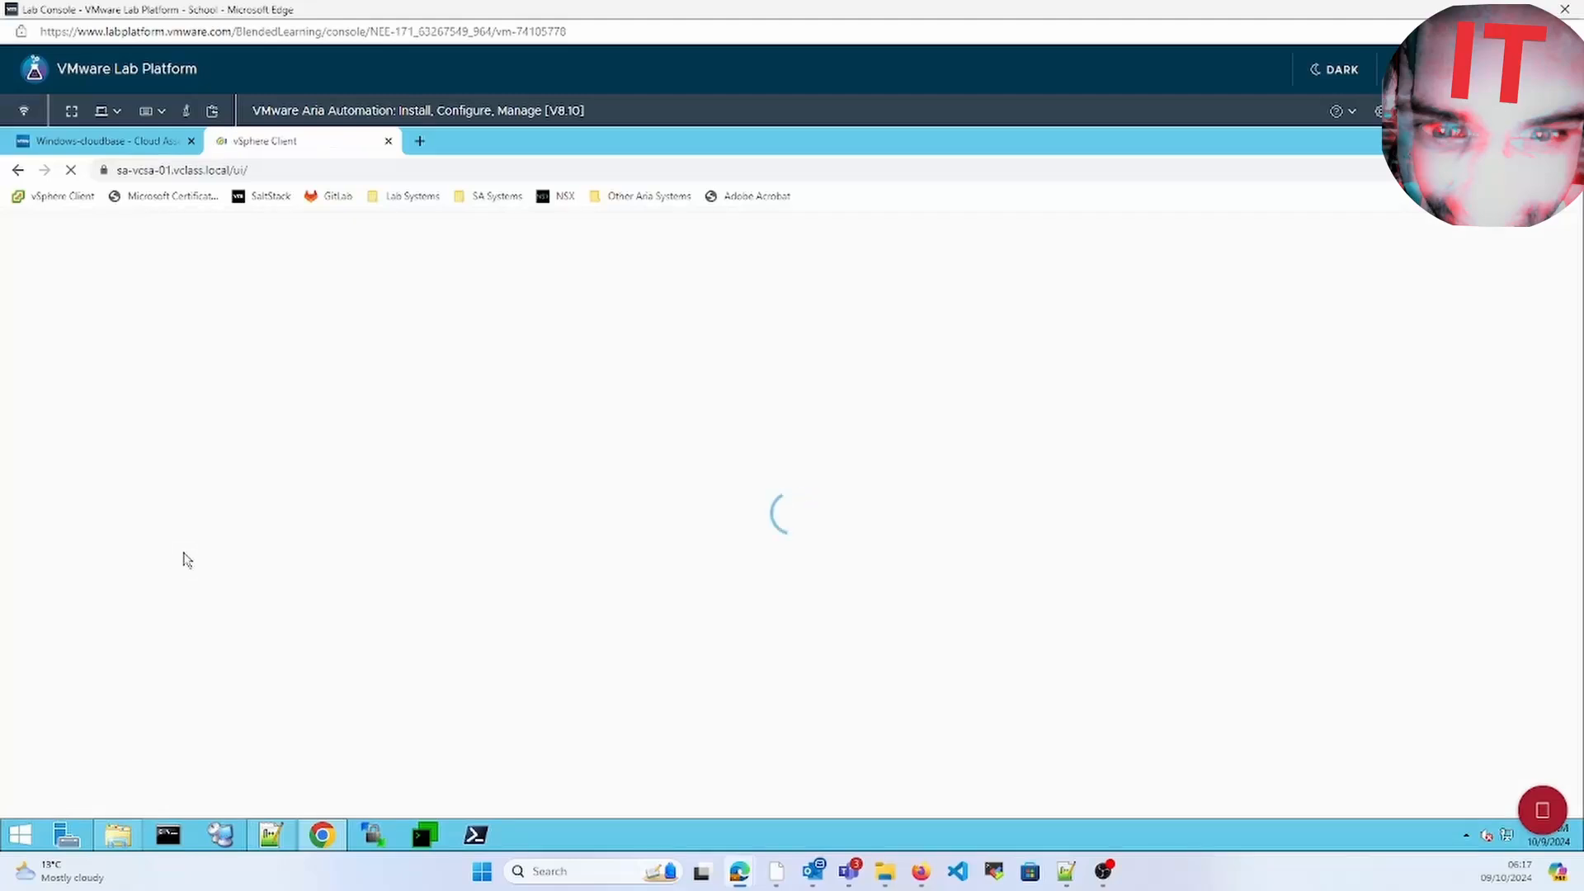
Enlarge vSphere's Recent Tasks to follow the Win-Template clone, then check the Windows-cloudbase deployment progress
left_click(76, 813)
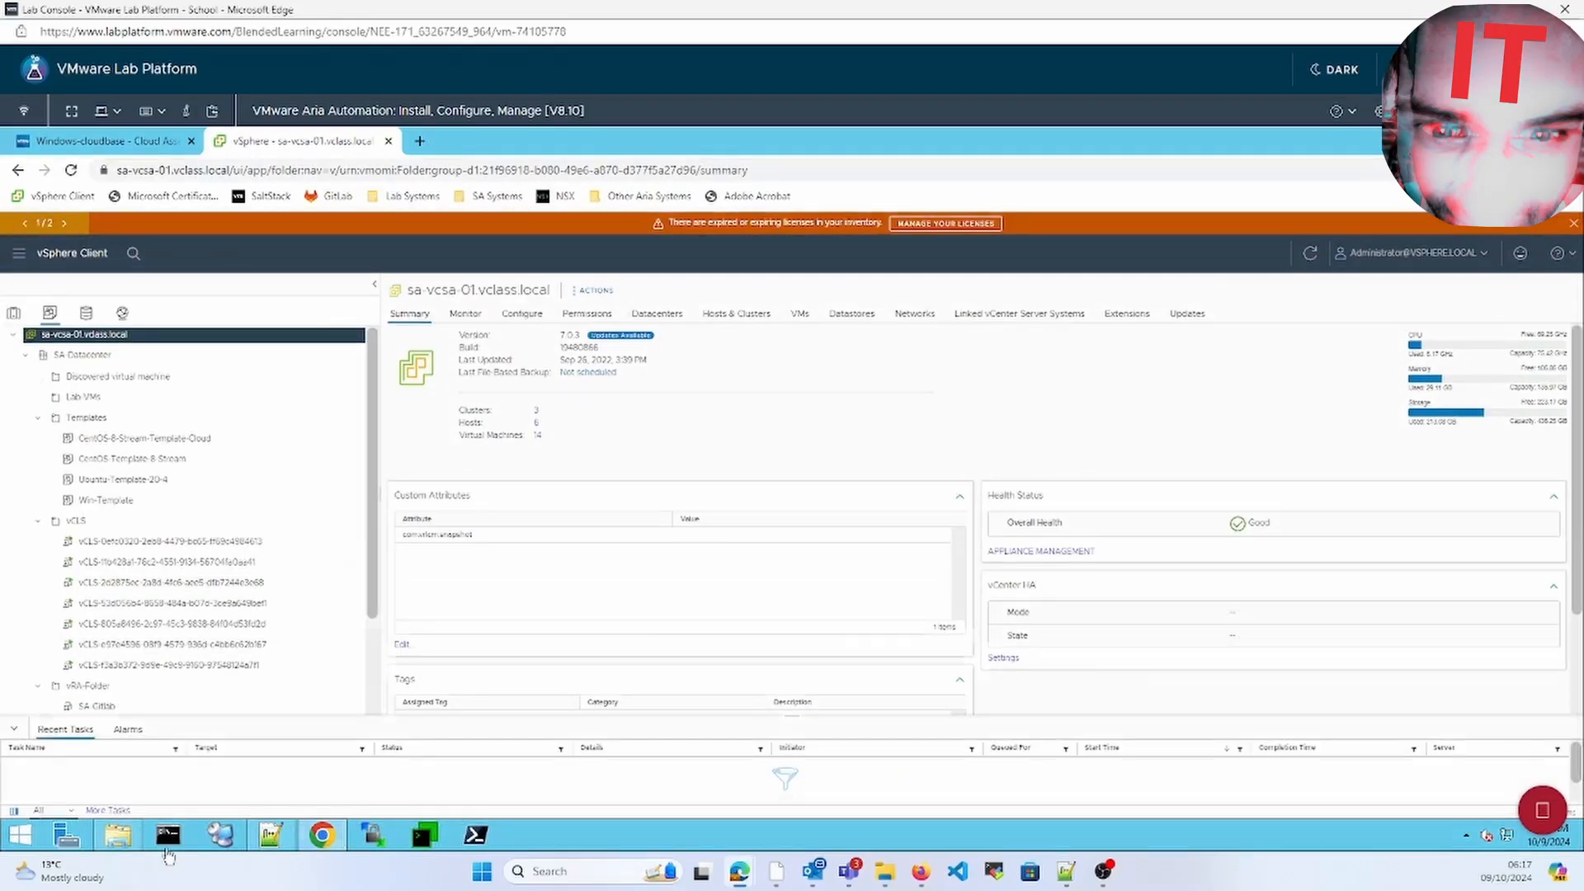
left_click(128, 143)
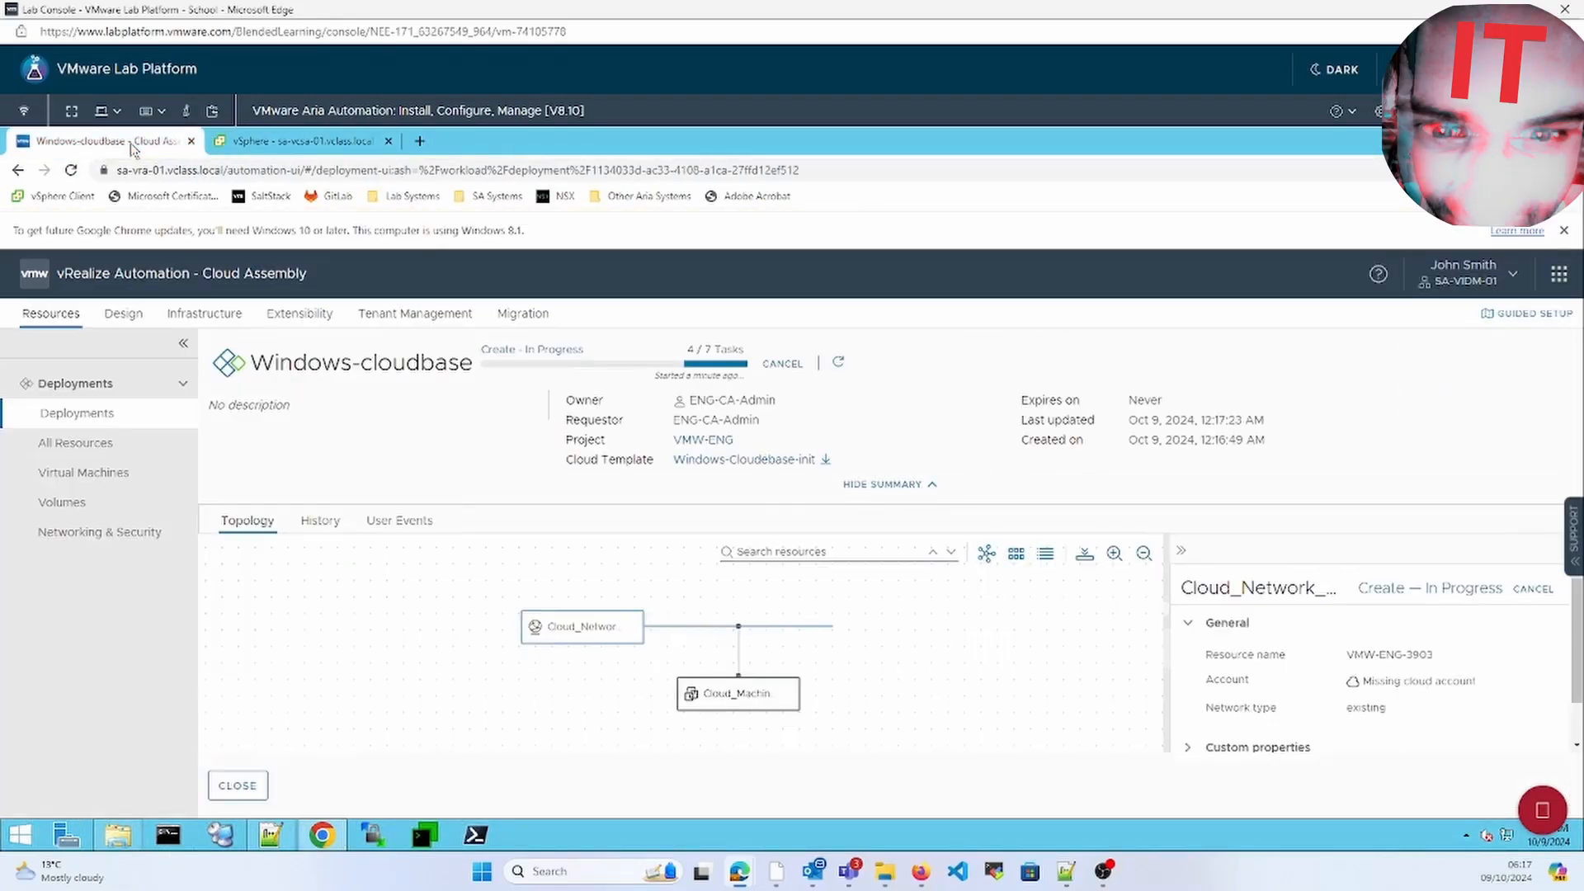
left_click(305, 142)
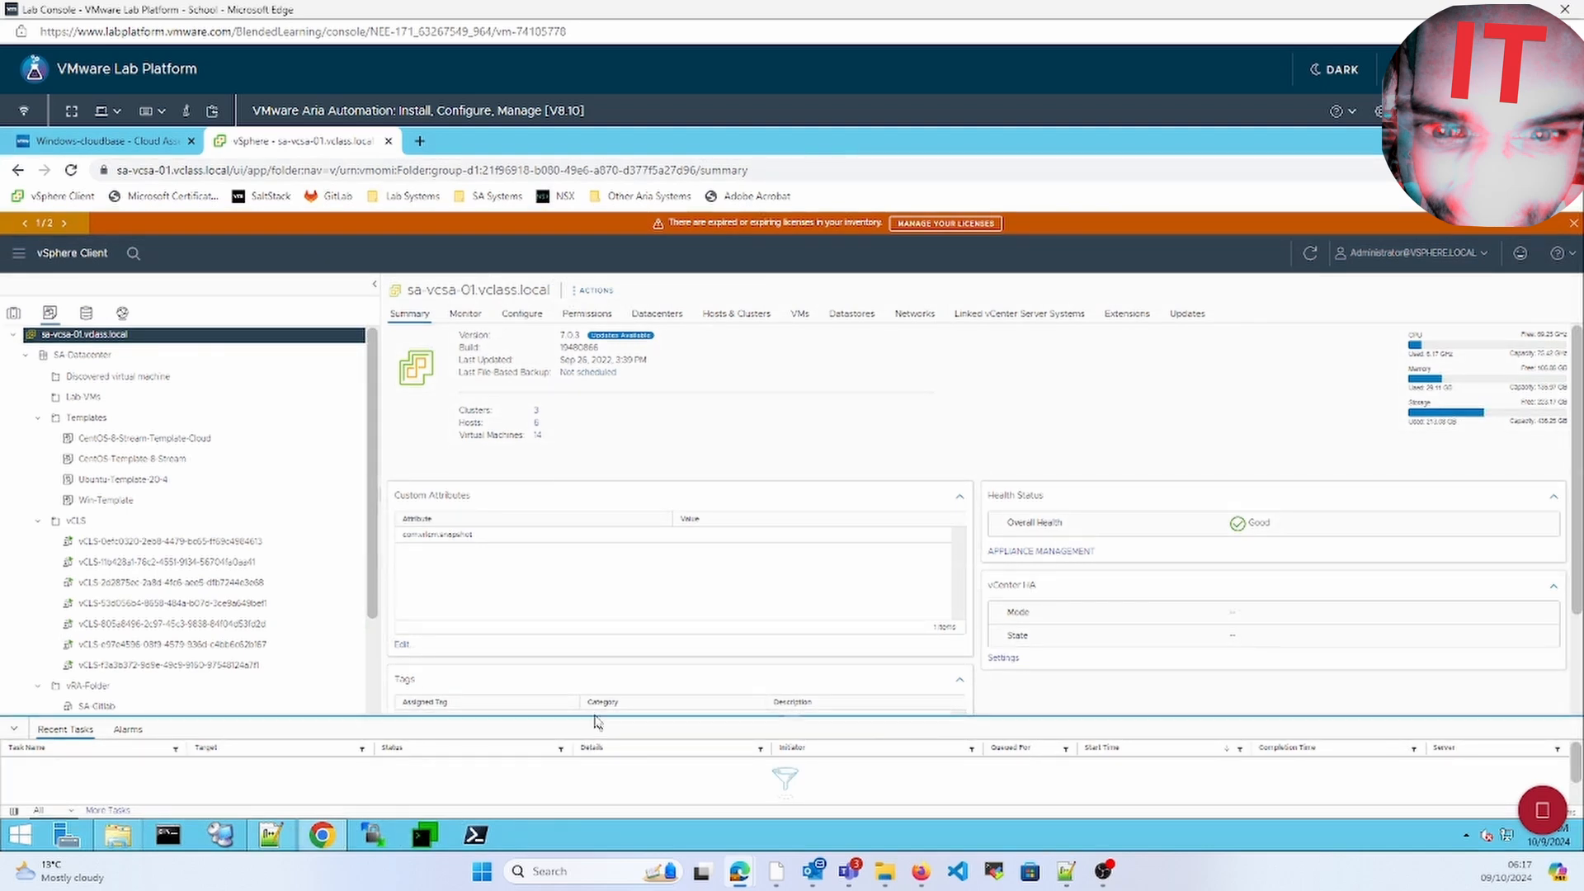
left_click_drag(583, 715, 569, 622)
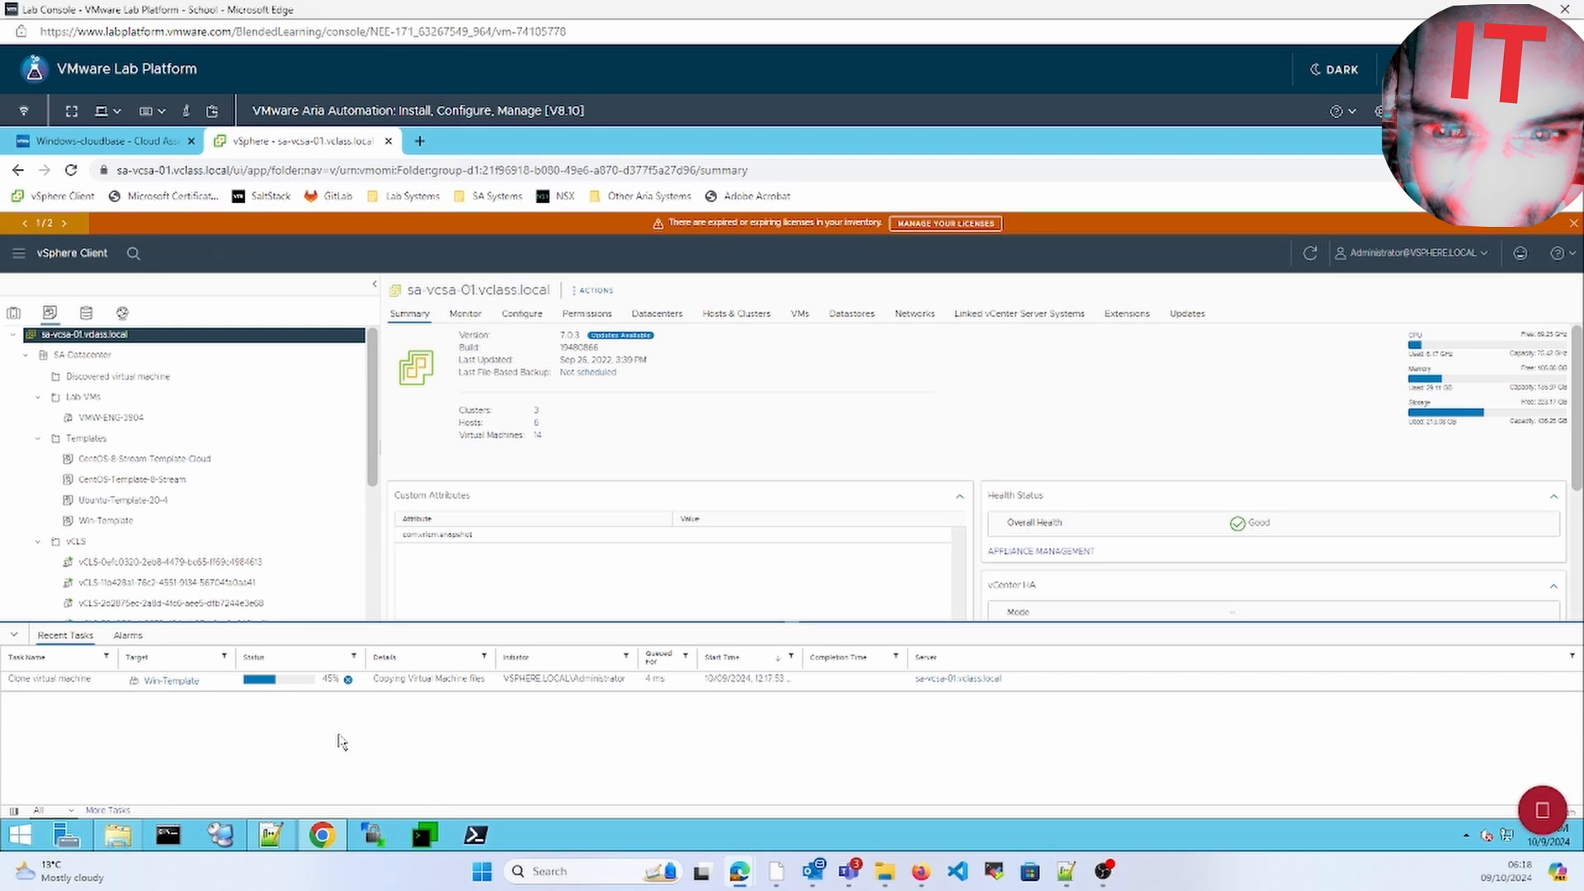
left_click(132, 142)
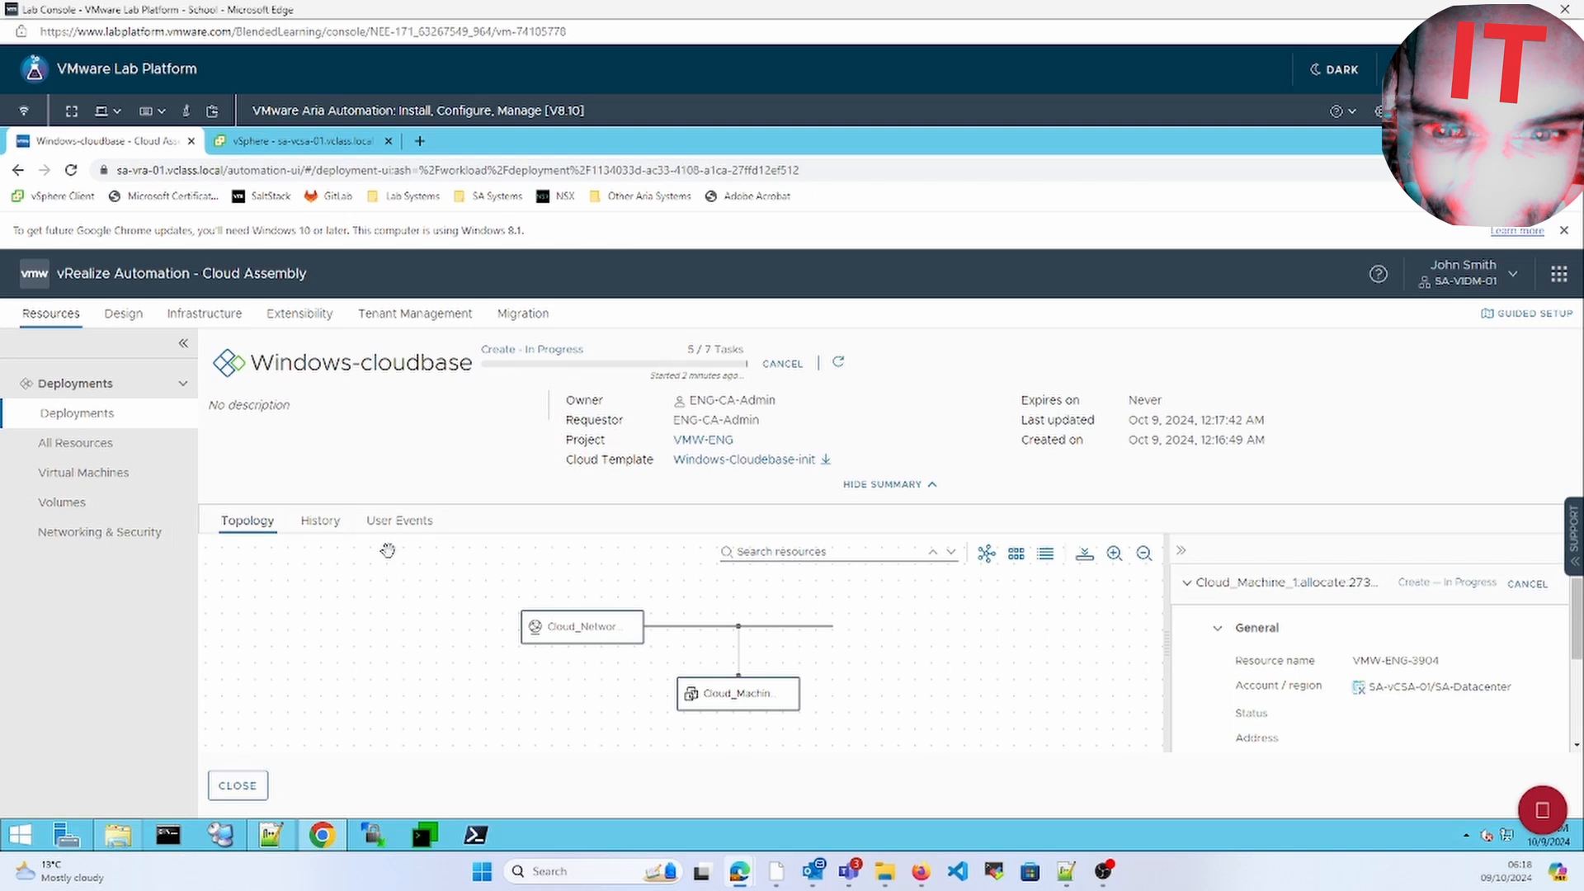
Review the Windows-cloudbase create request history and provisioning diagram, then switch to the vSphere Client tab
left_click(319, 523)
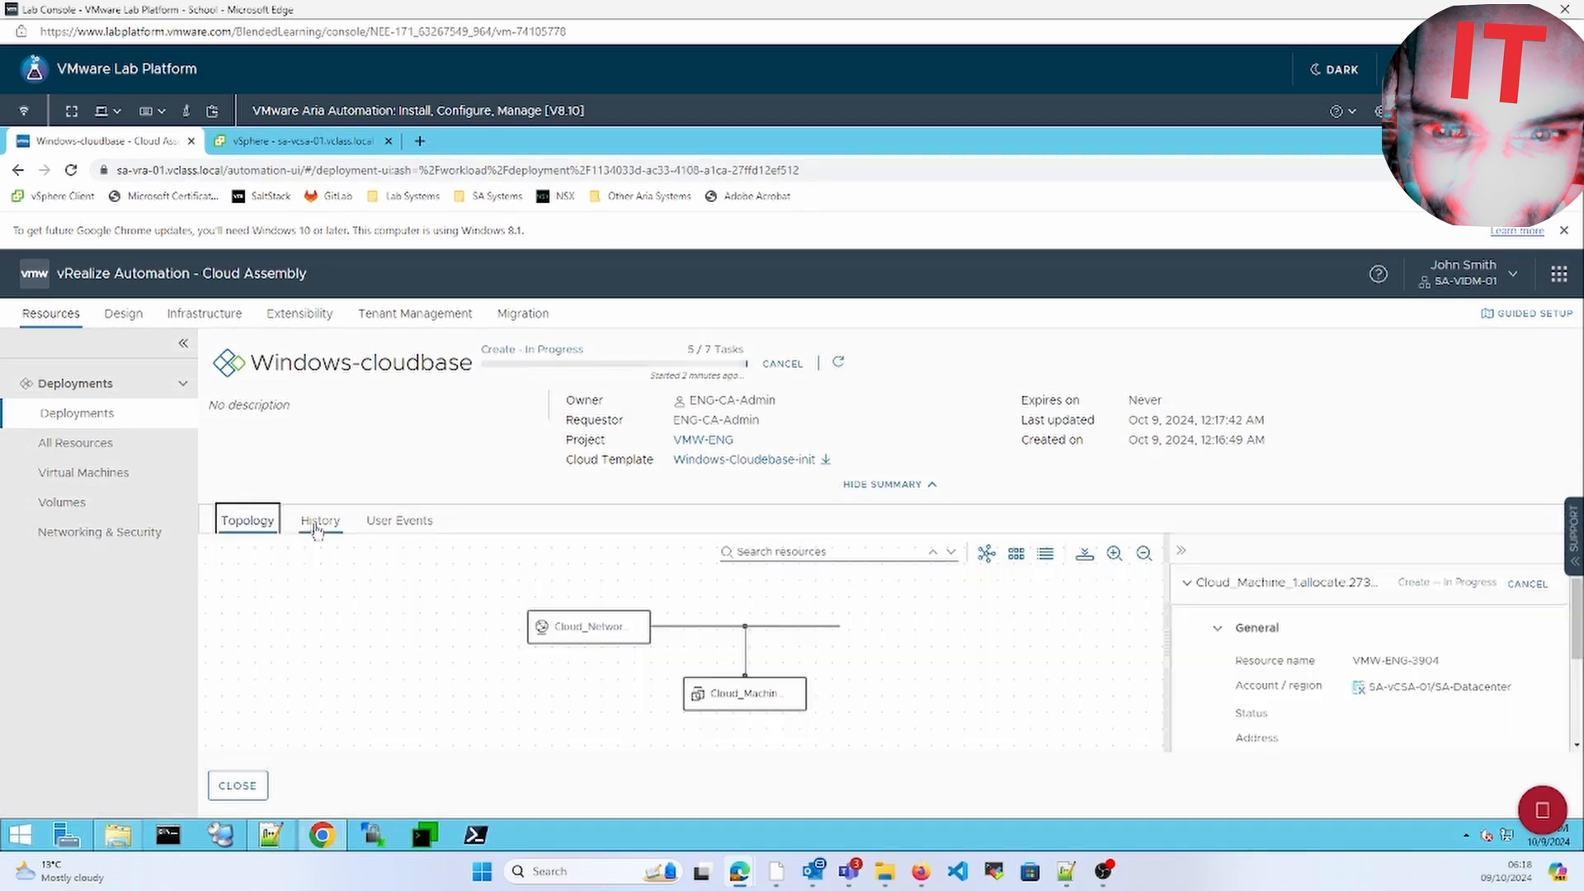
left_click(318, 523)
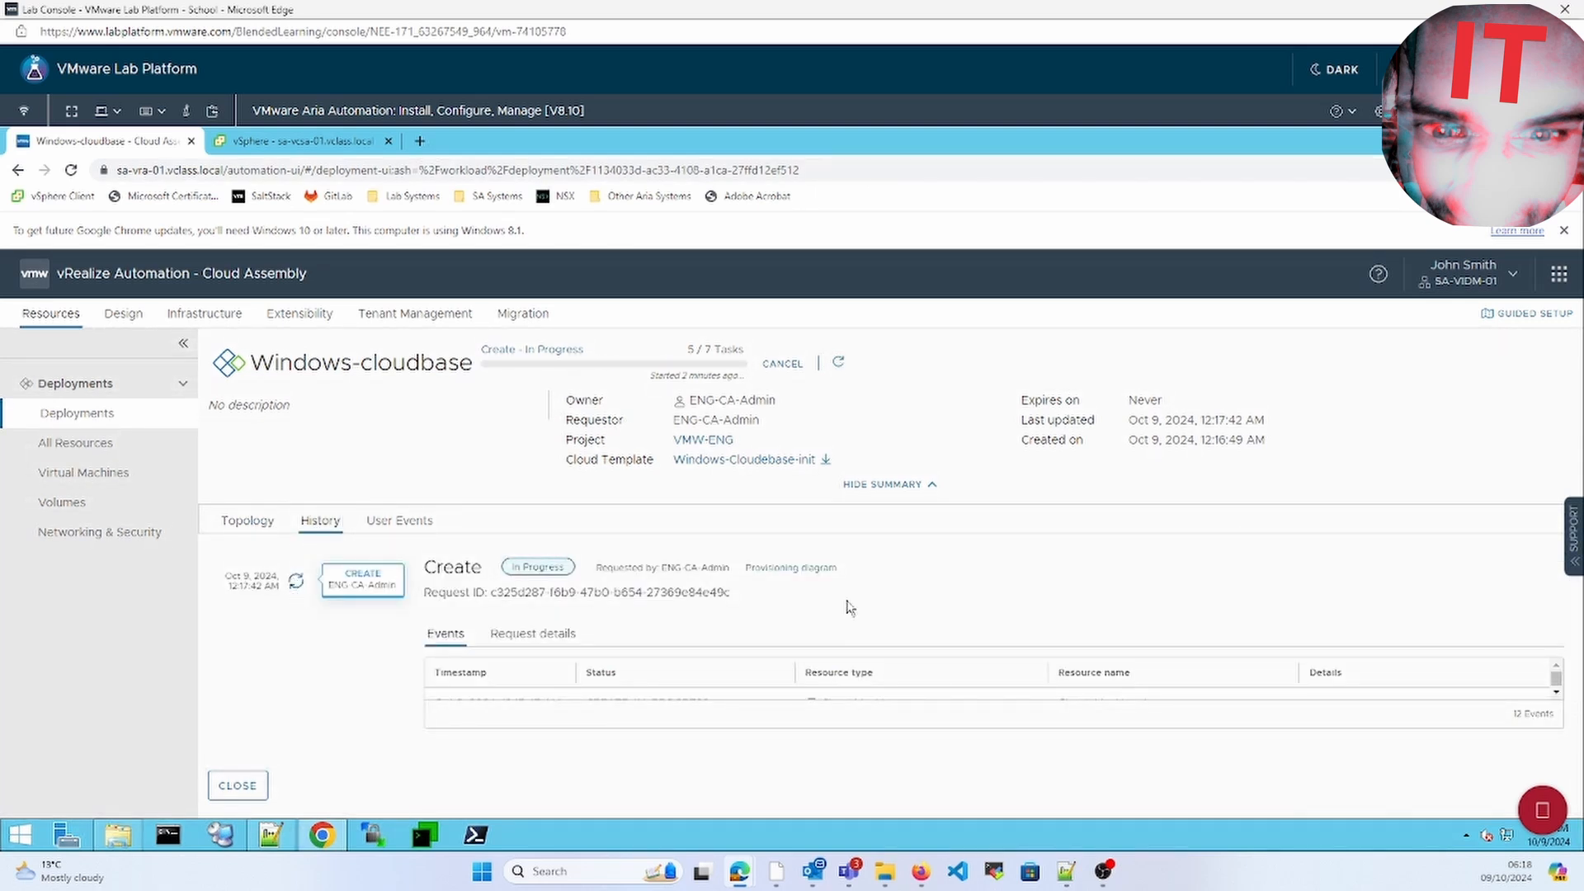
left_click(790, 567)
left_click_drag(1553, 501, 1554, 625)
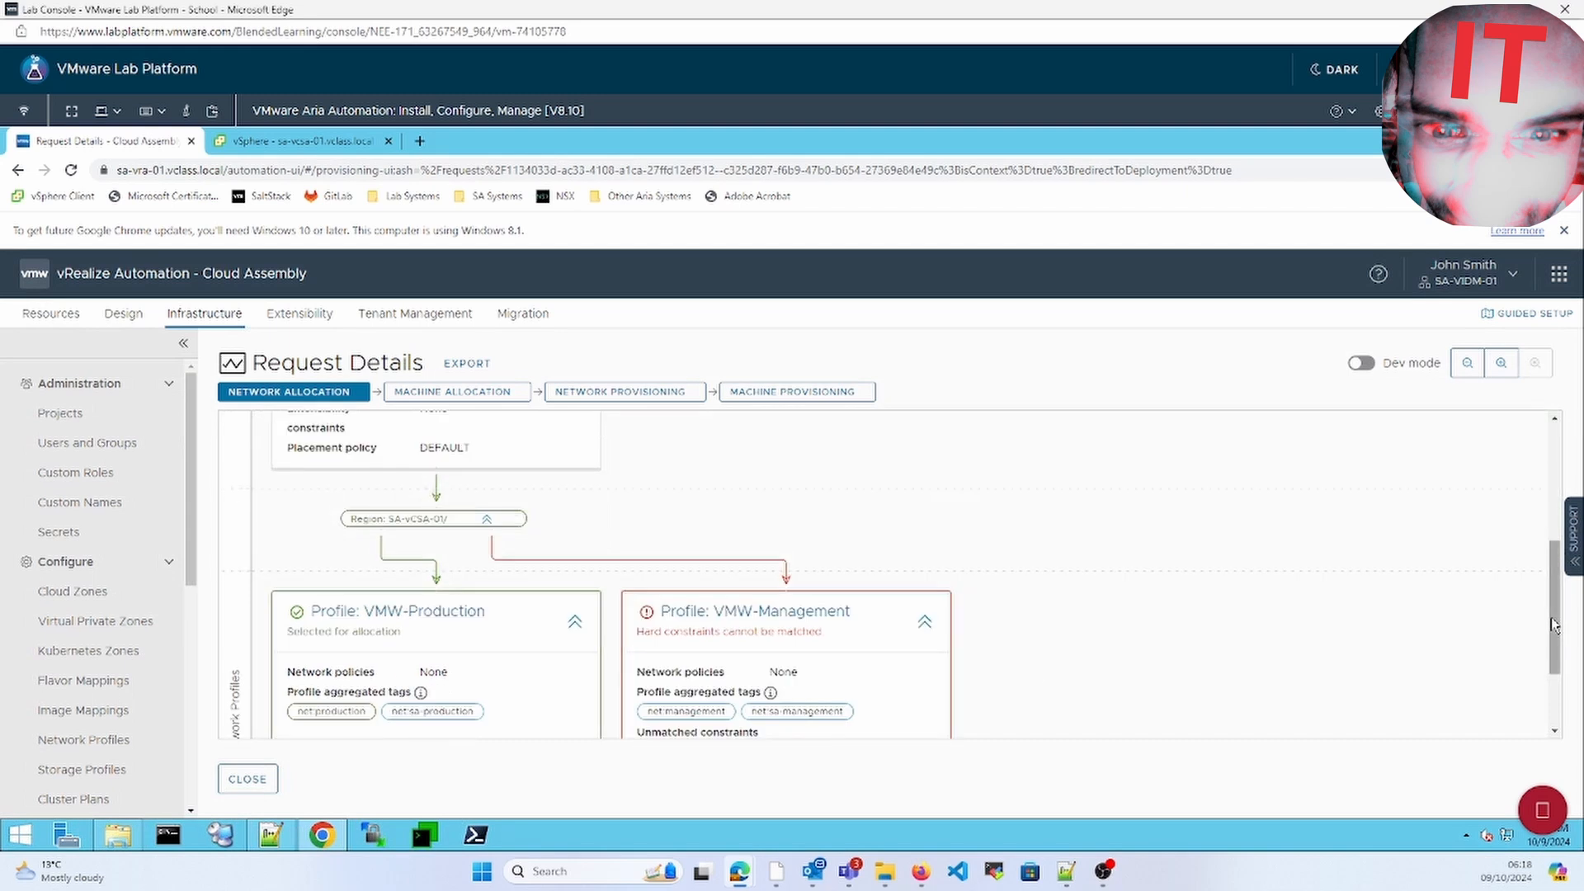
left_click(248, 779)
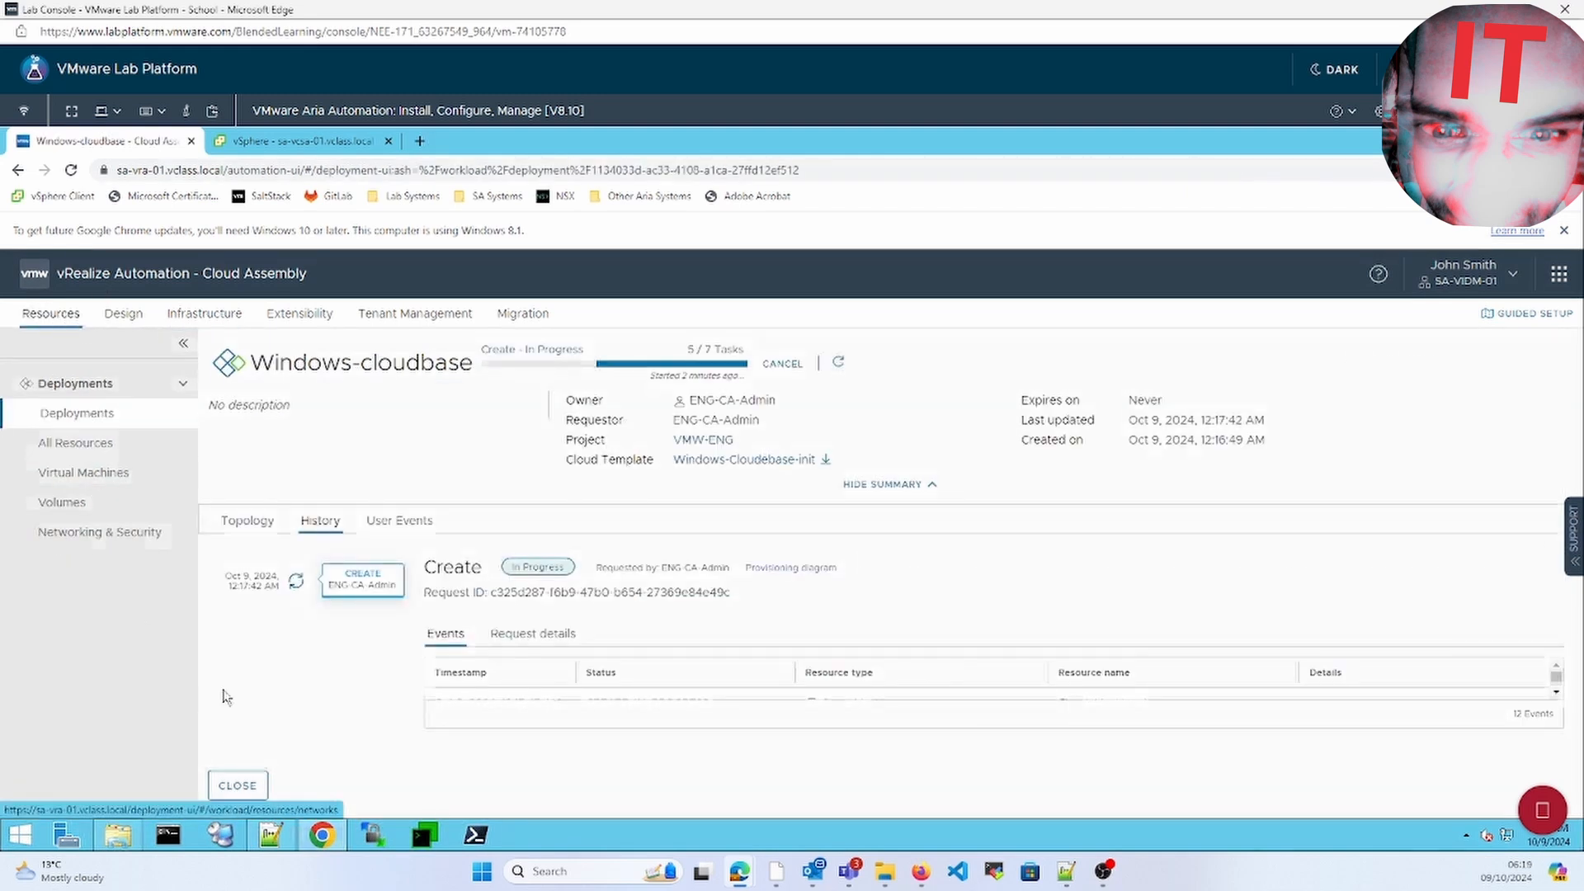
key("ctrl+Tab")
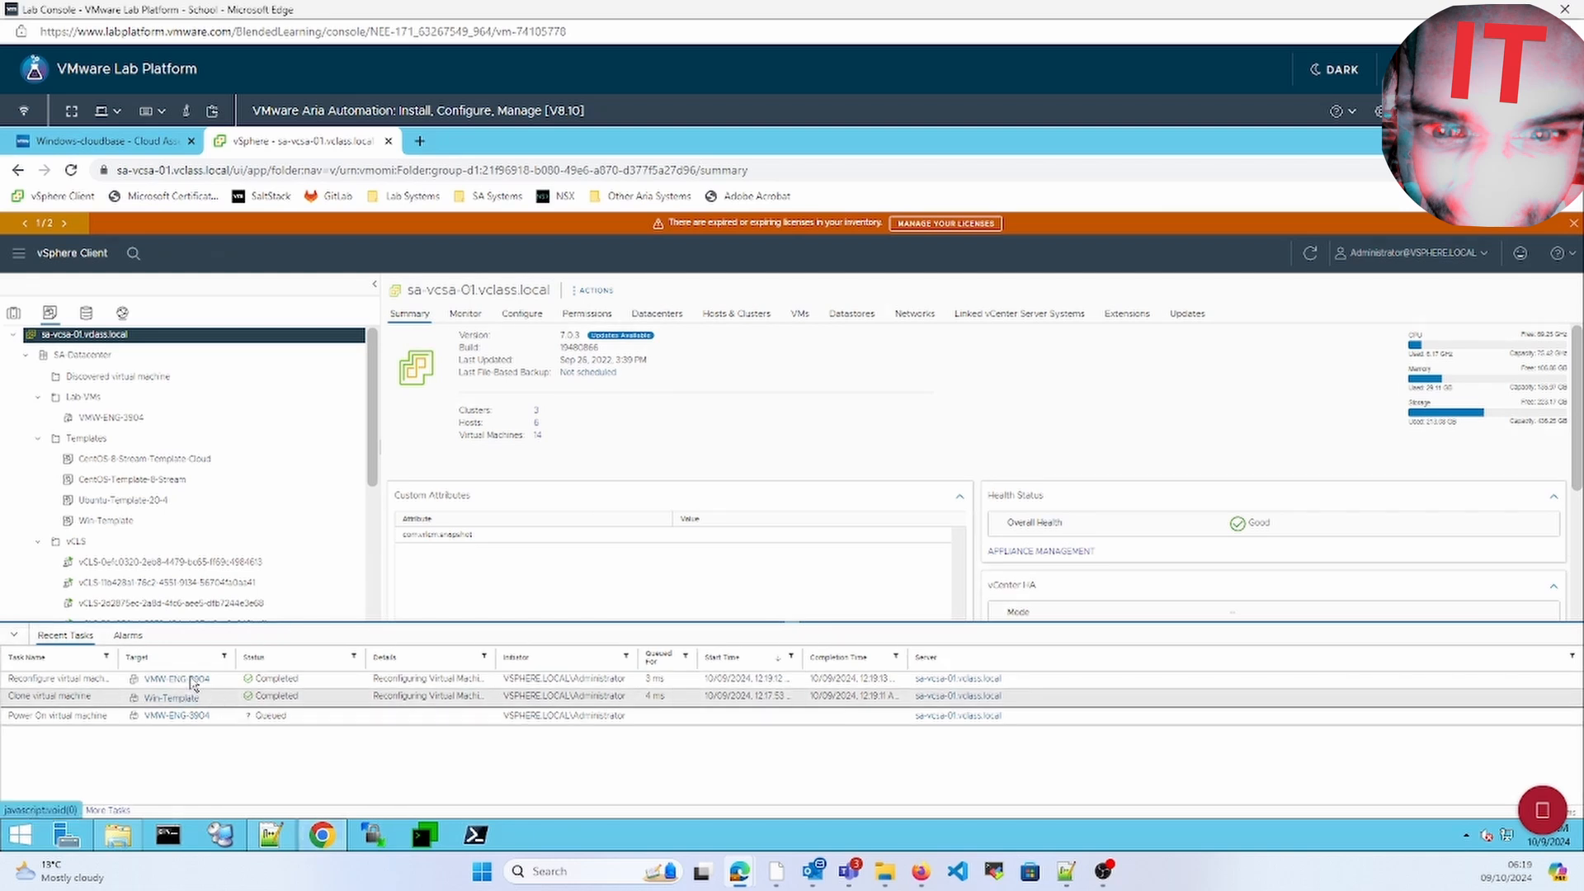
Check VMW-ENG-3904's Summary in vSphere Client, then go back to the Windows-cloudbase deployment
left_click(177, 678)
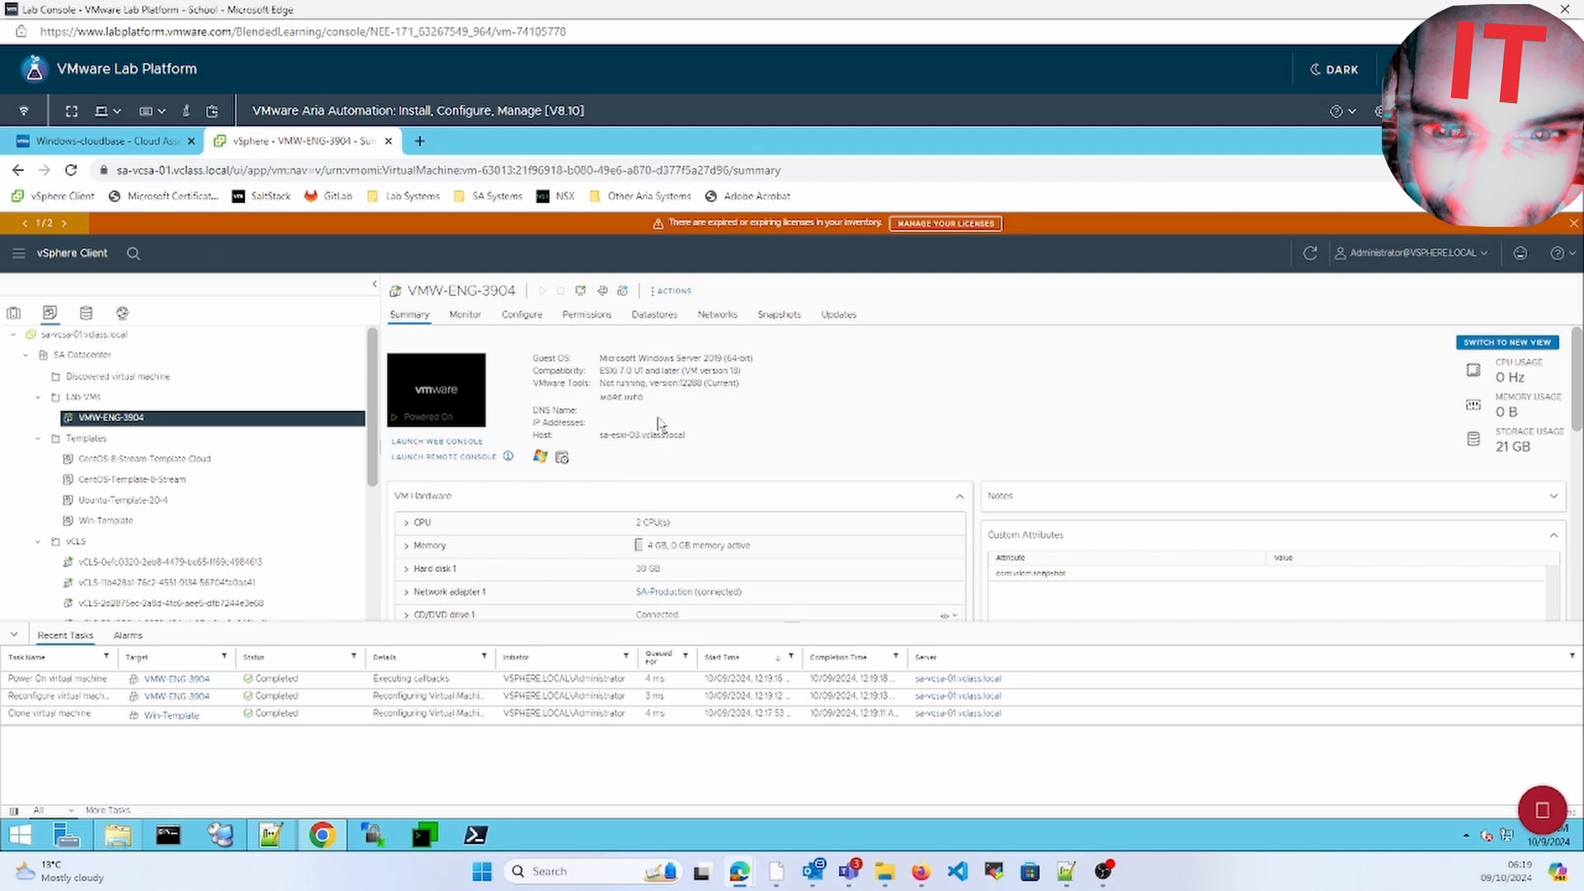
left_click(137, 146)
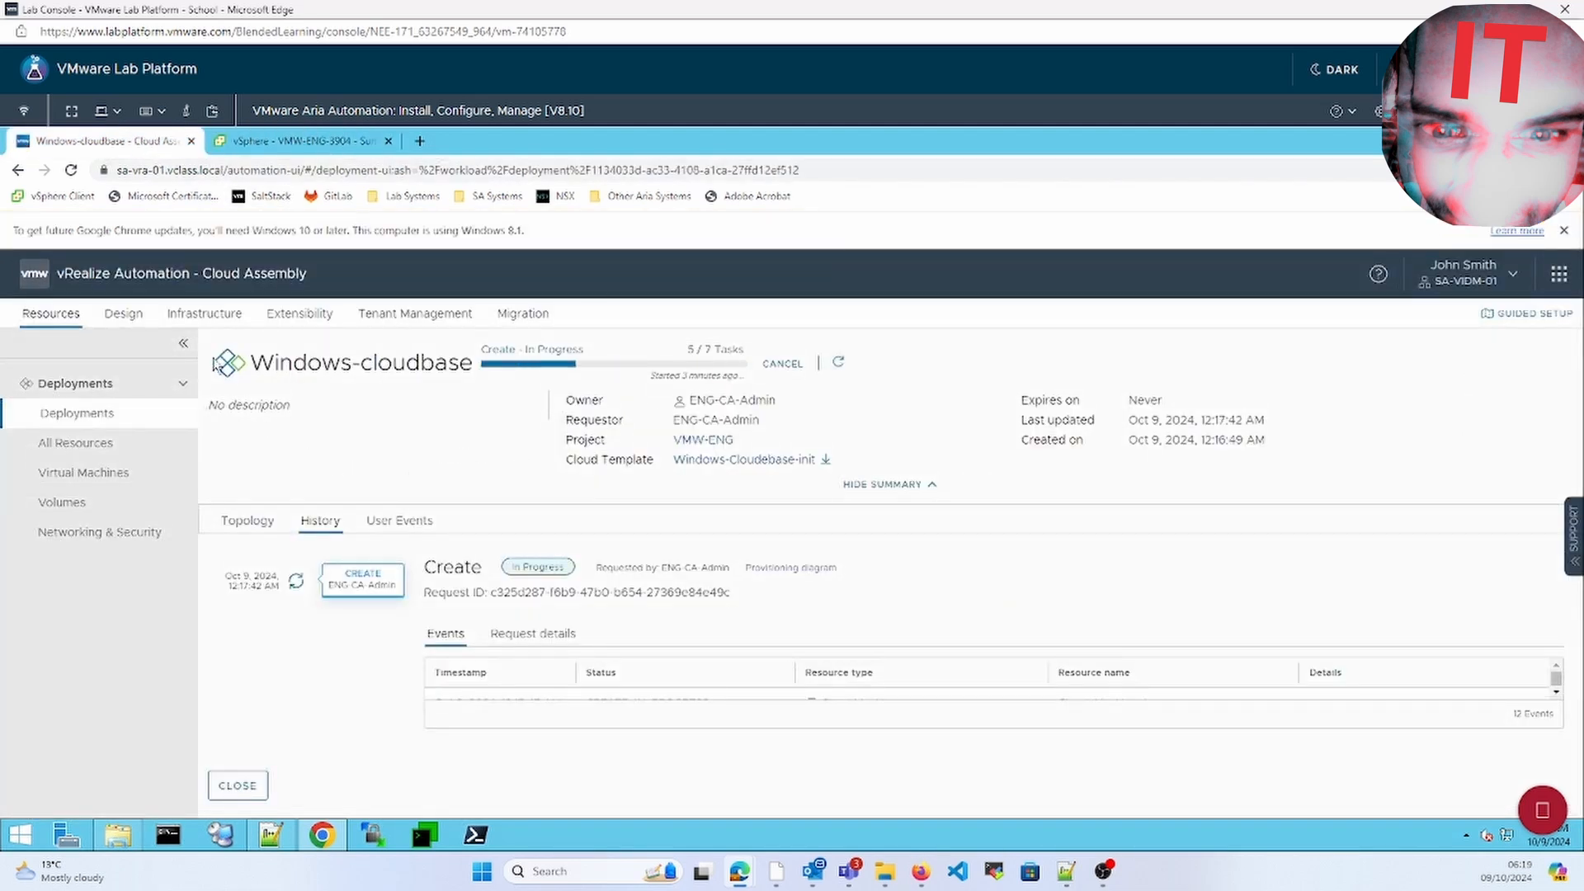
Review the set_hostname property in the Windows-Cloudebase-init template code
left_click(123, 314)
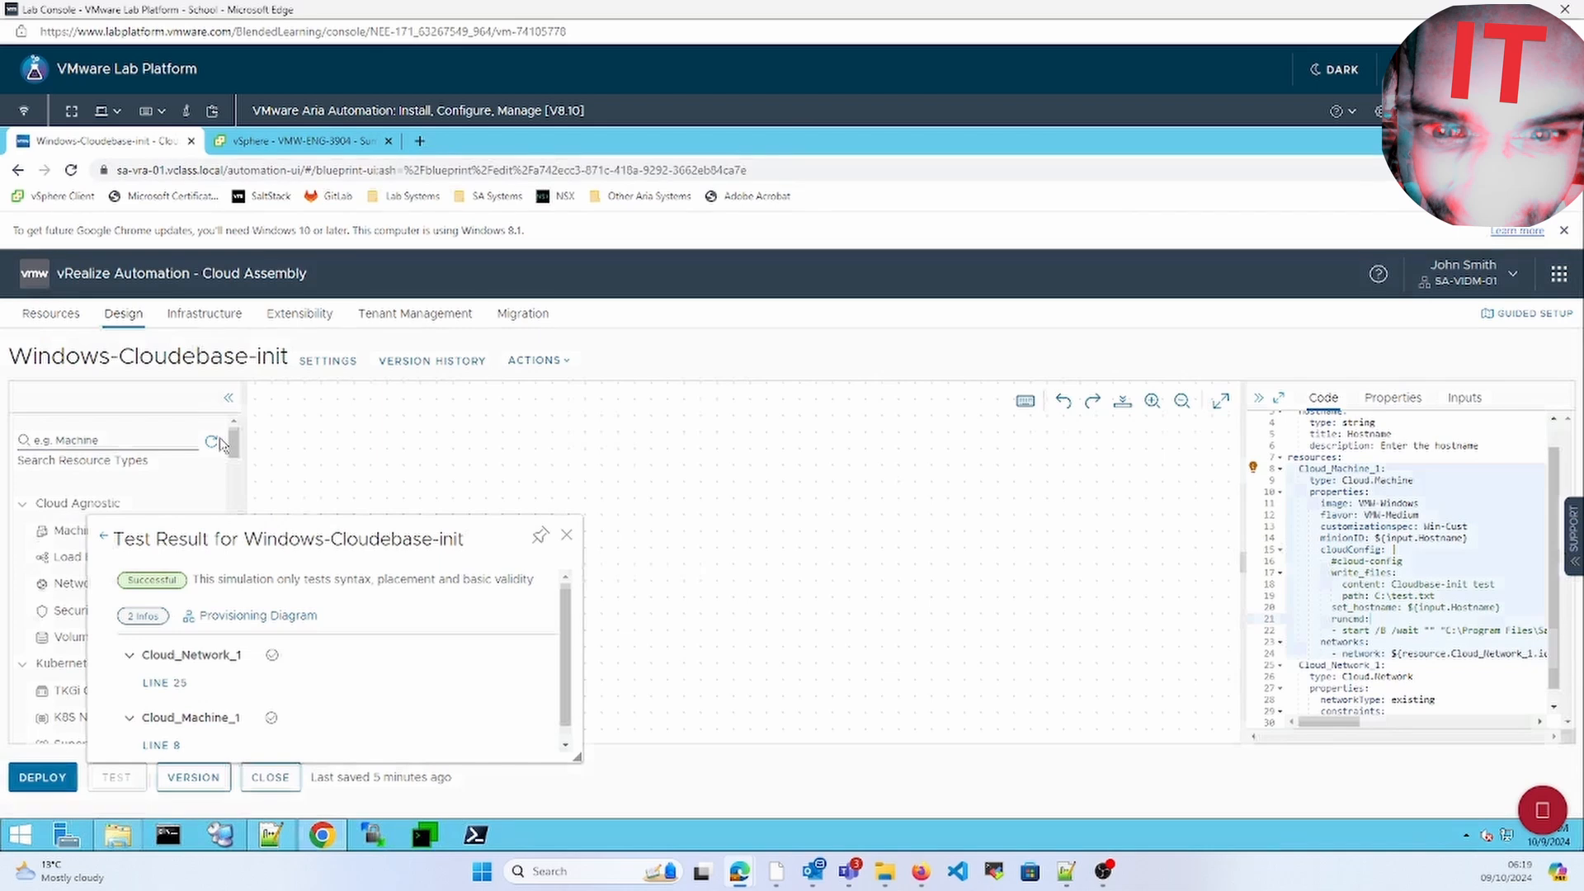
double_click(1391, 608)
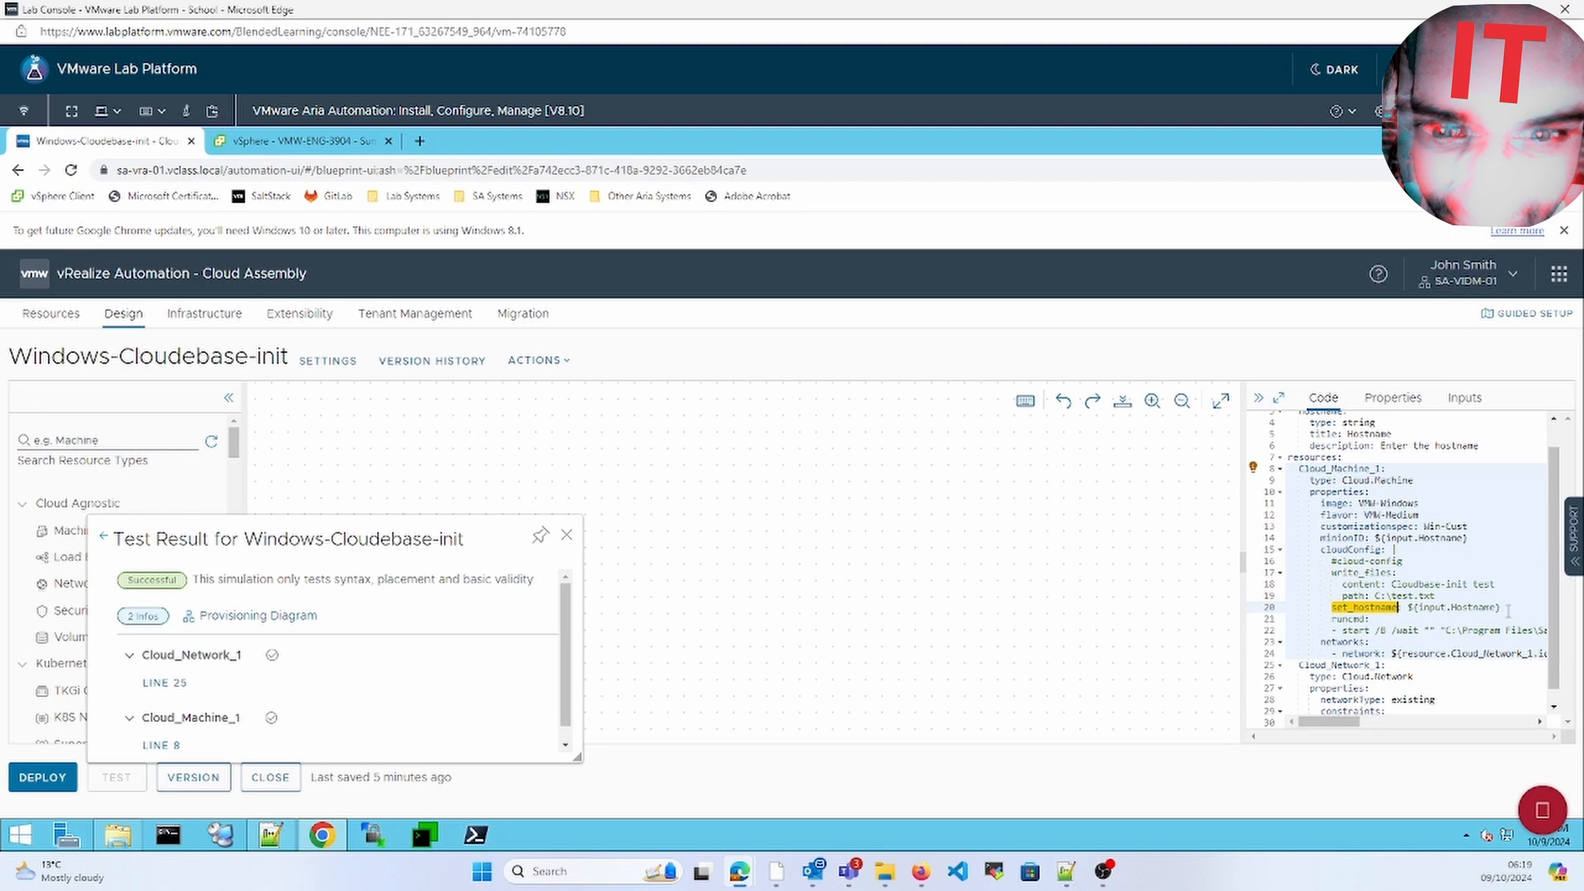
left_click(51, 314)
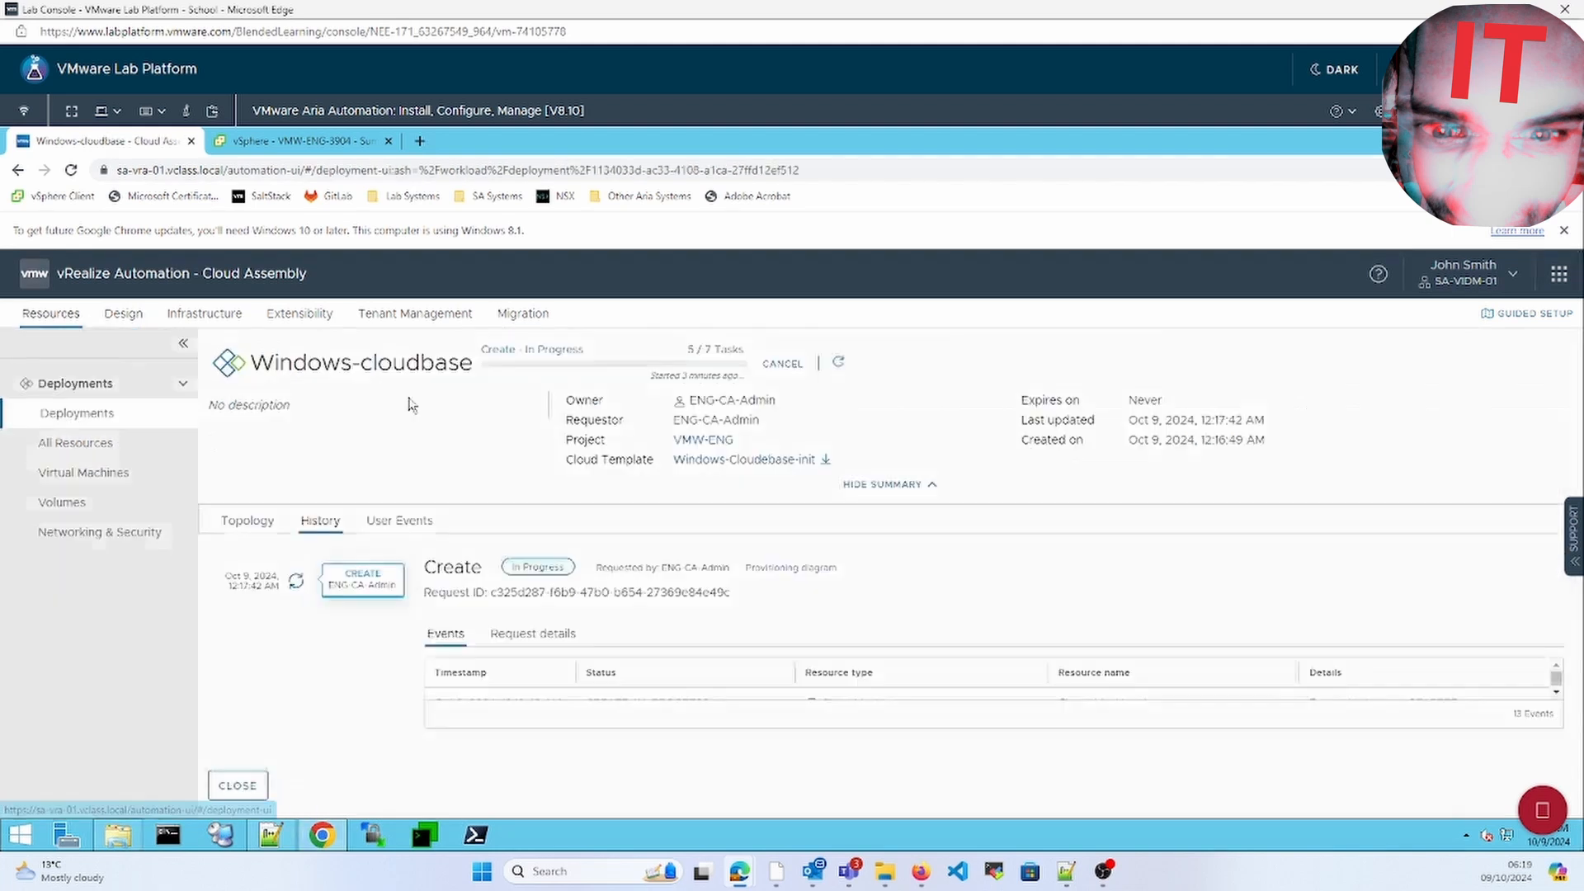
View the Windows-cloudbase deployment's Topology, then bring up VMW-ENG-3904 in vSphere
left_click(328, 141)
left_click(140, 145)
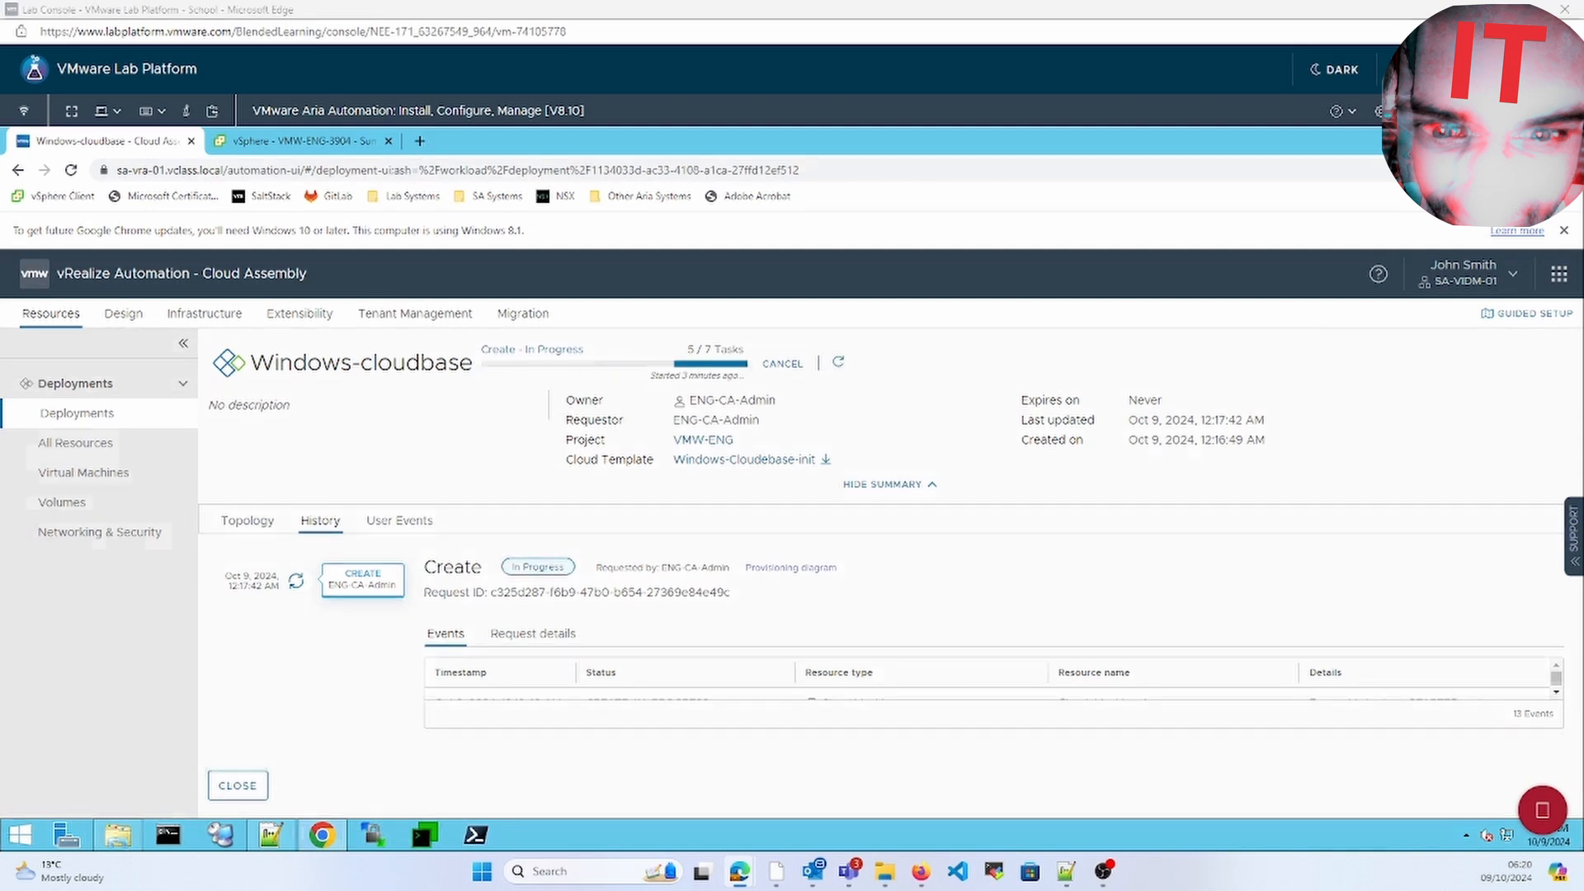
left_click(245, 524)
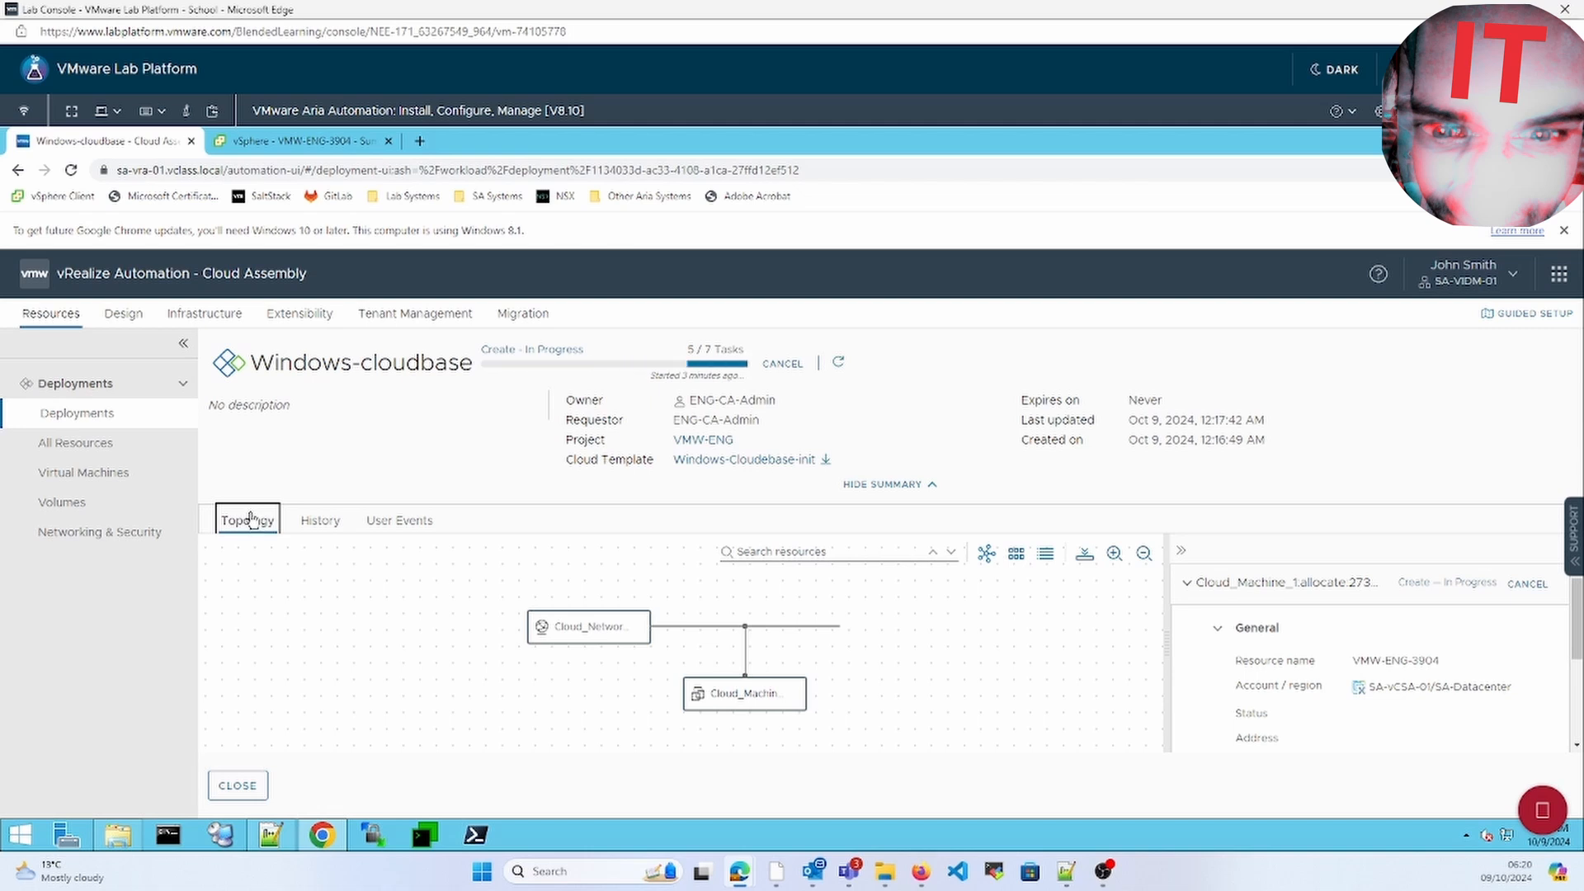
left_click(318, 144)
Launch VMW-ENG-3904's Web Console, then reopen Windows-cloudbase, now showing Create Successful
left_click(433, 405)
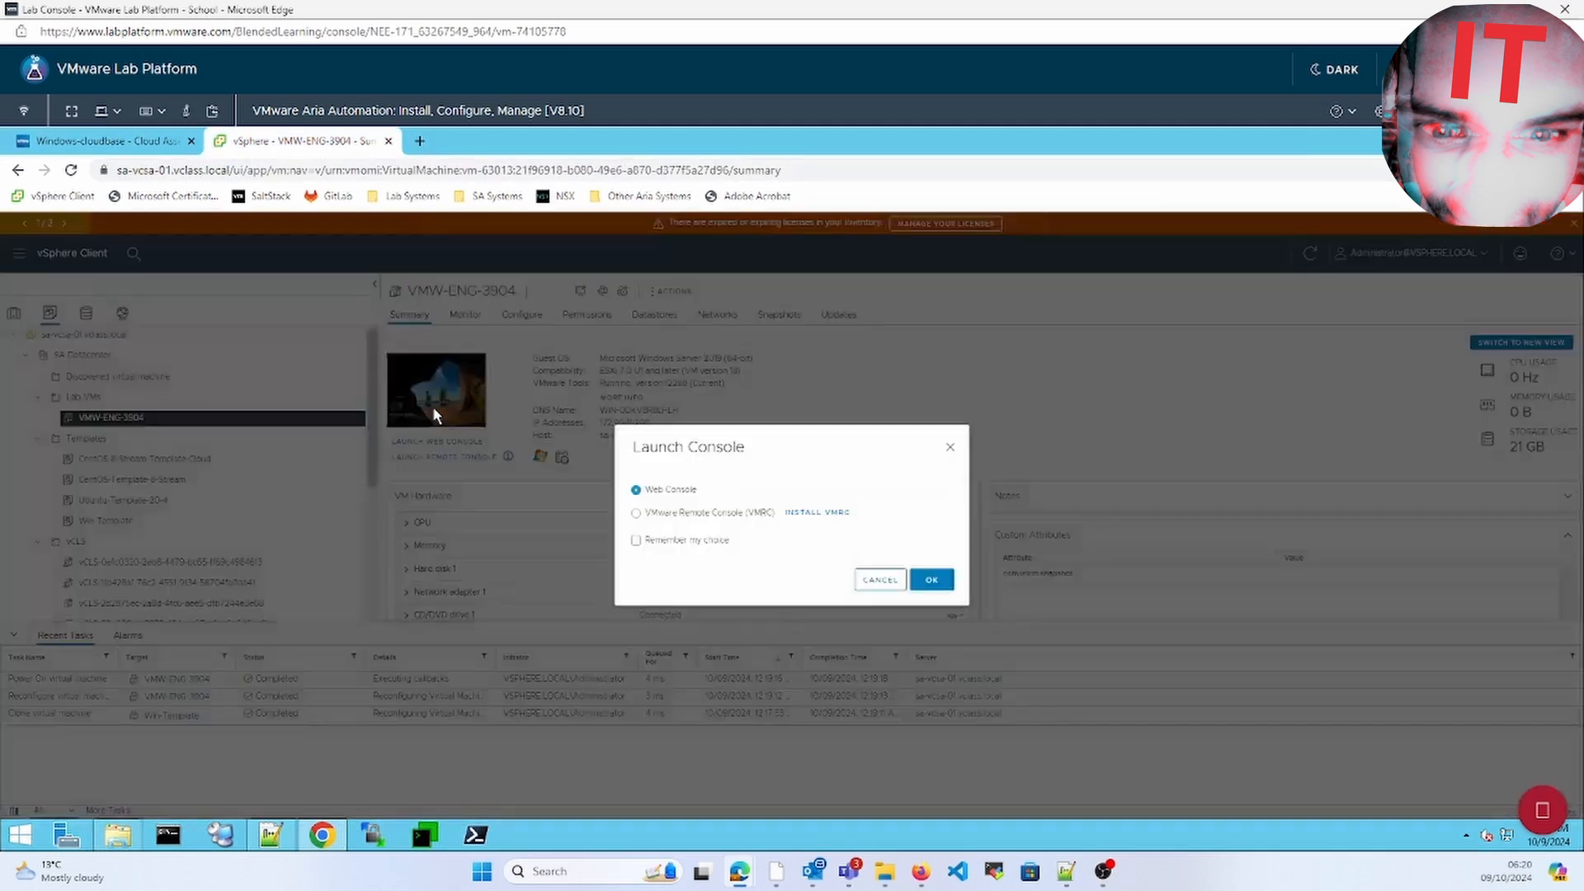
left_click(931, 580)
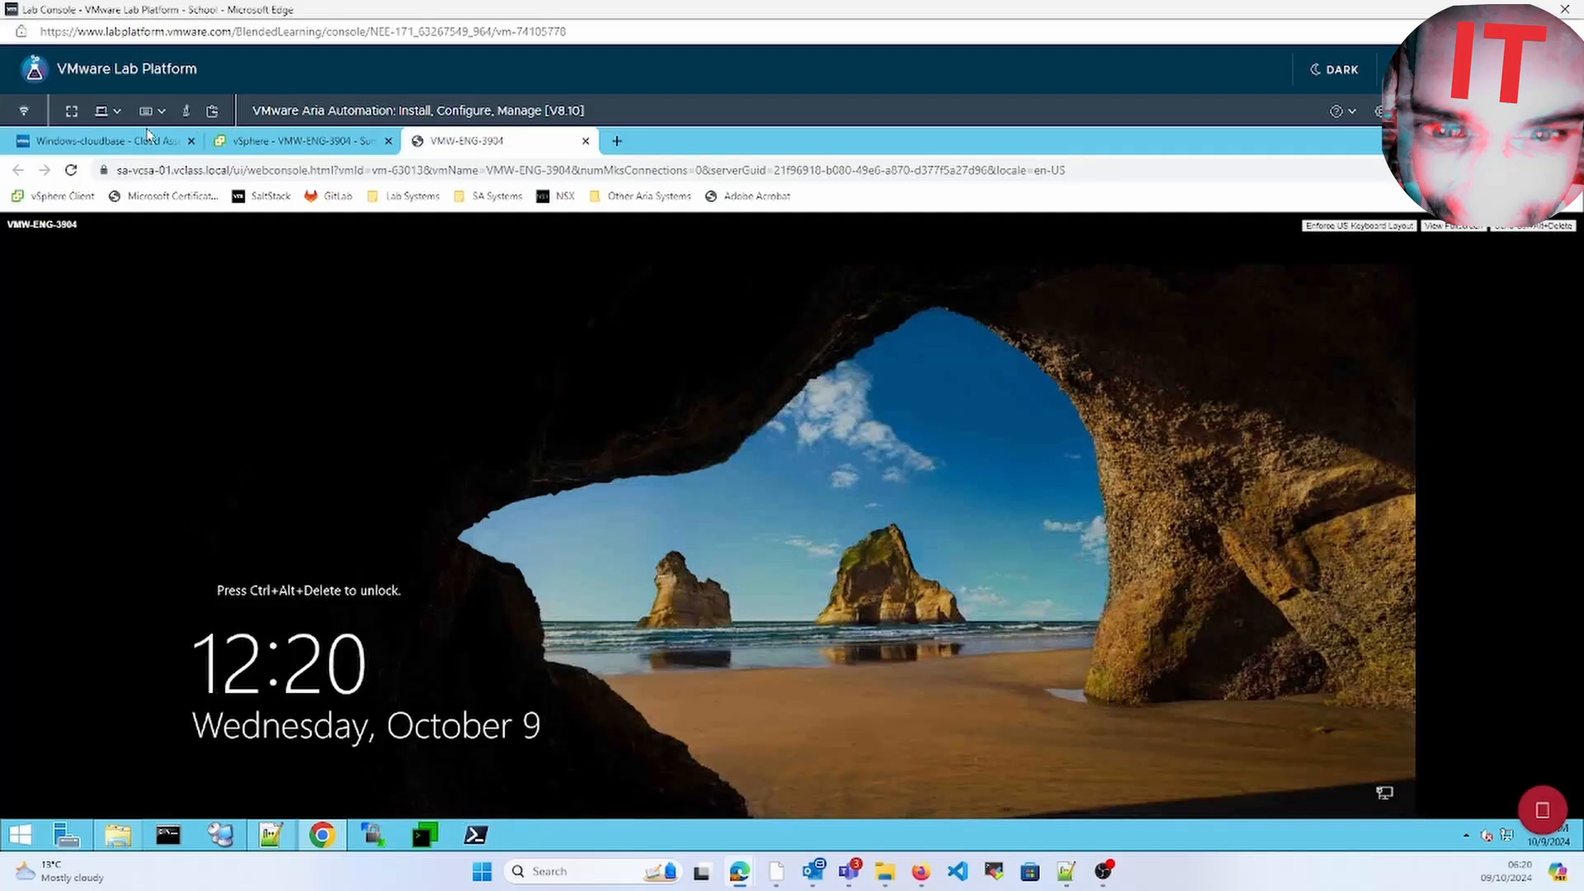
left_click(142, 142)
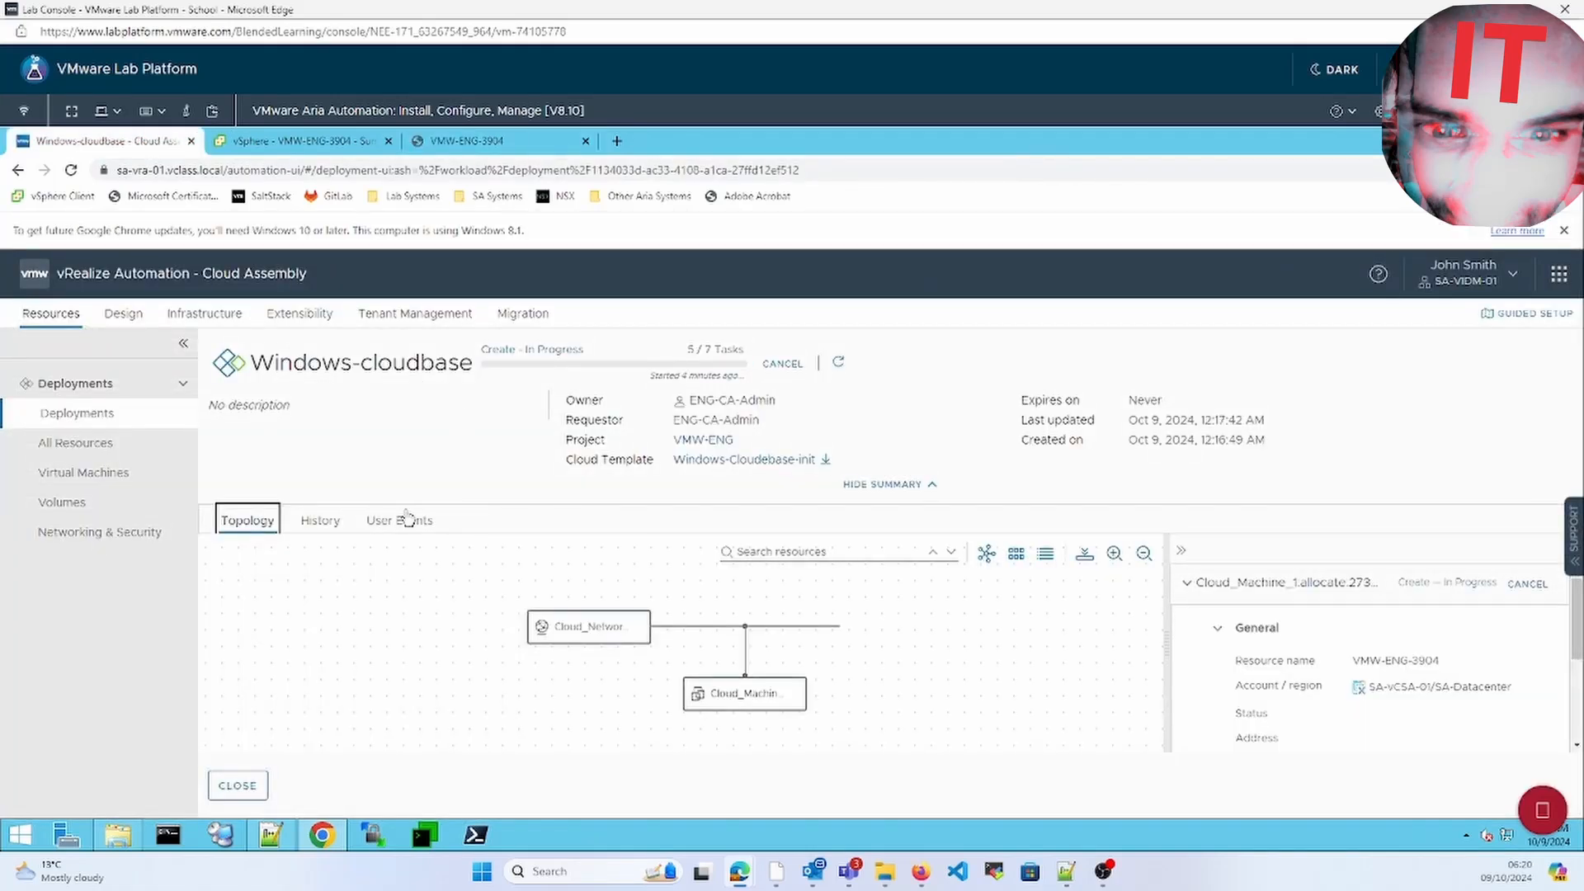
left_click(116, 444)
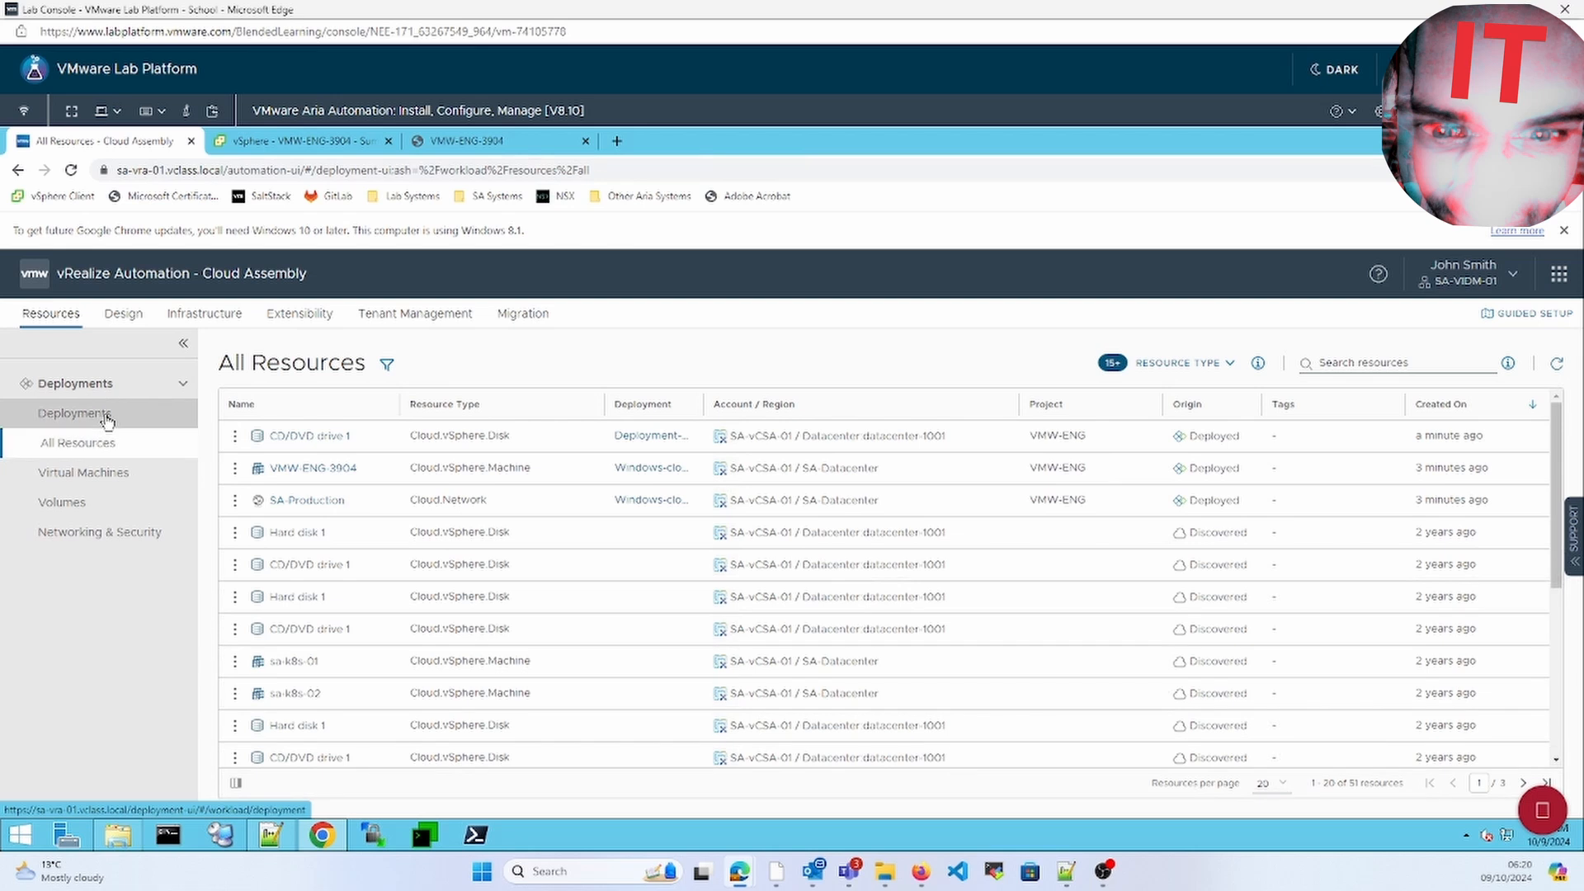
left_click(107, 420)
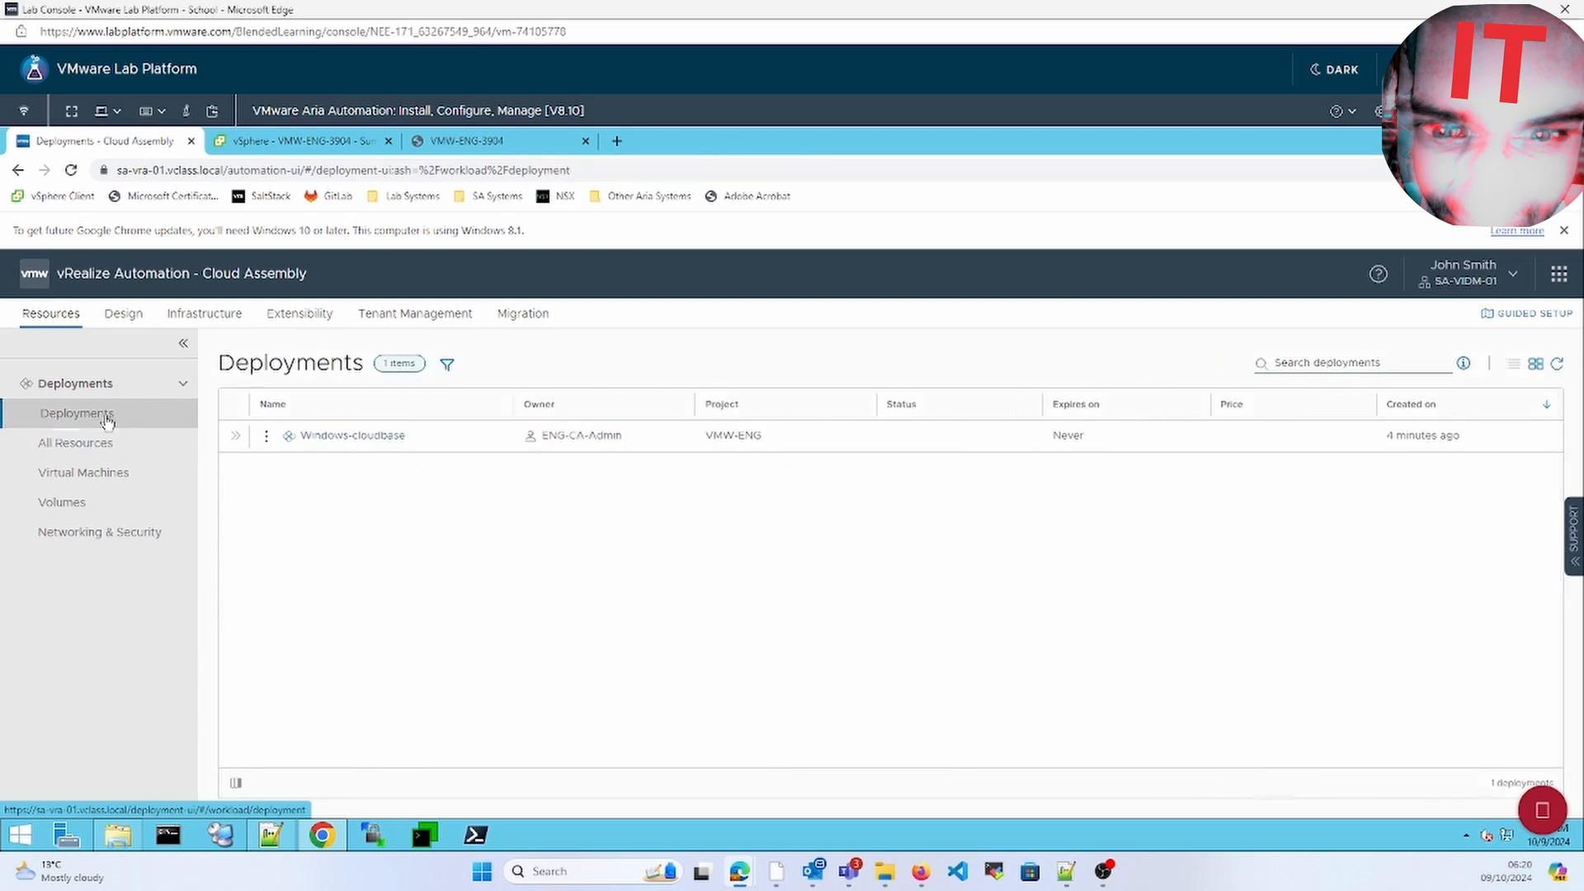
left_click(338, 437)
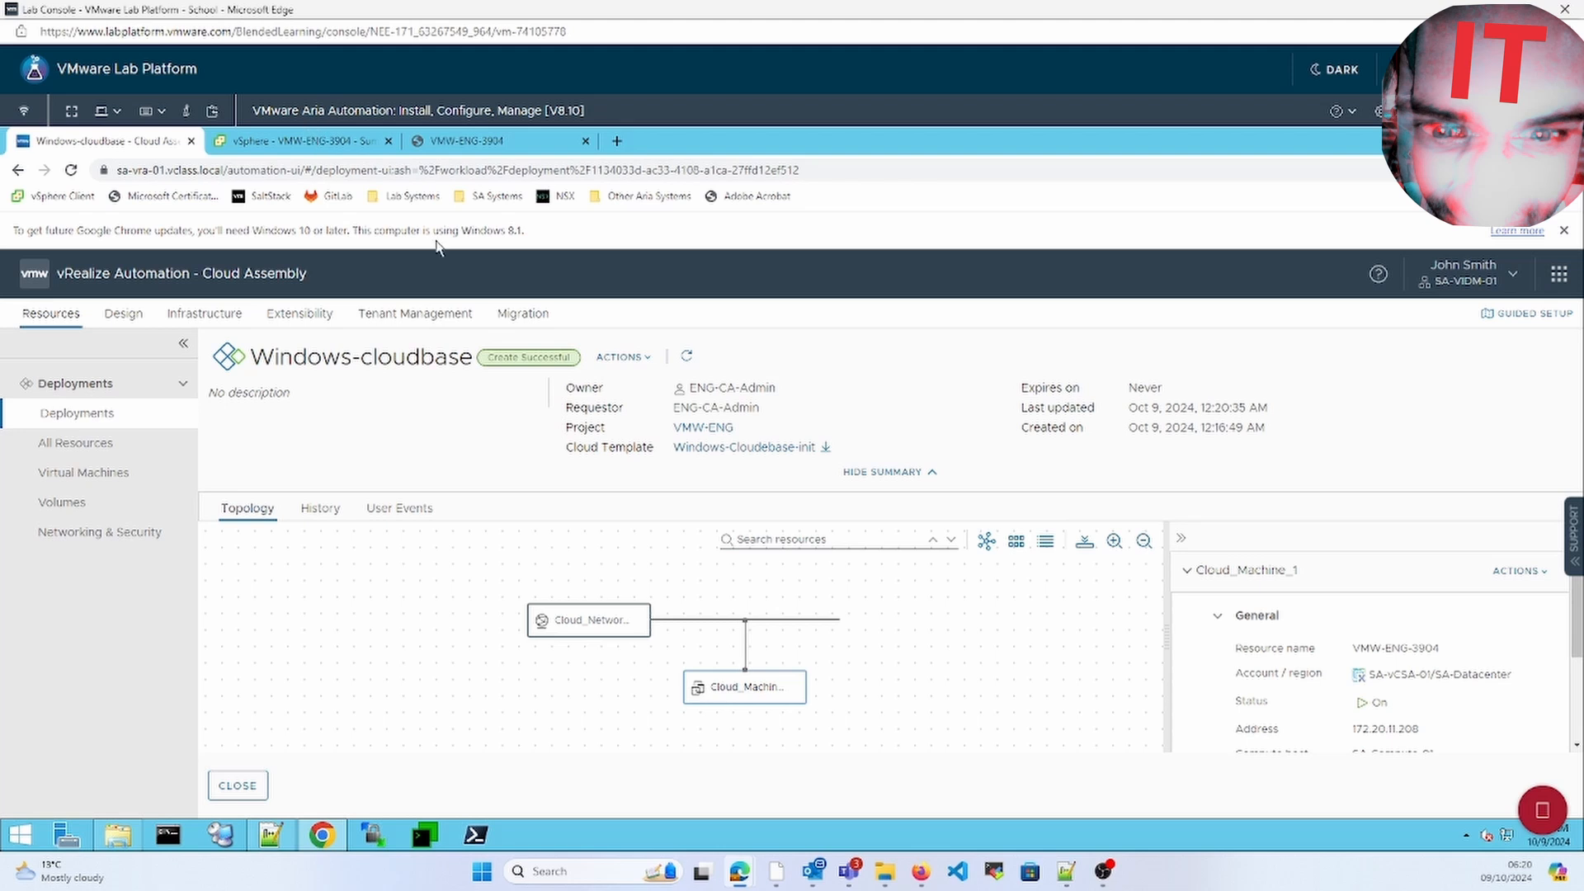
Sign in to VMW-ENG-3904's web console with the Administrator password
left_click(314, 137)
left_click(493, 140)
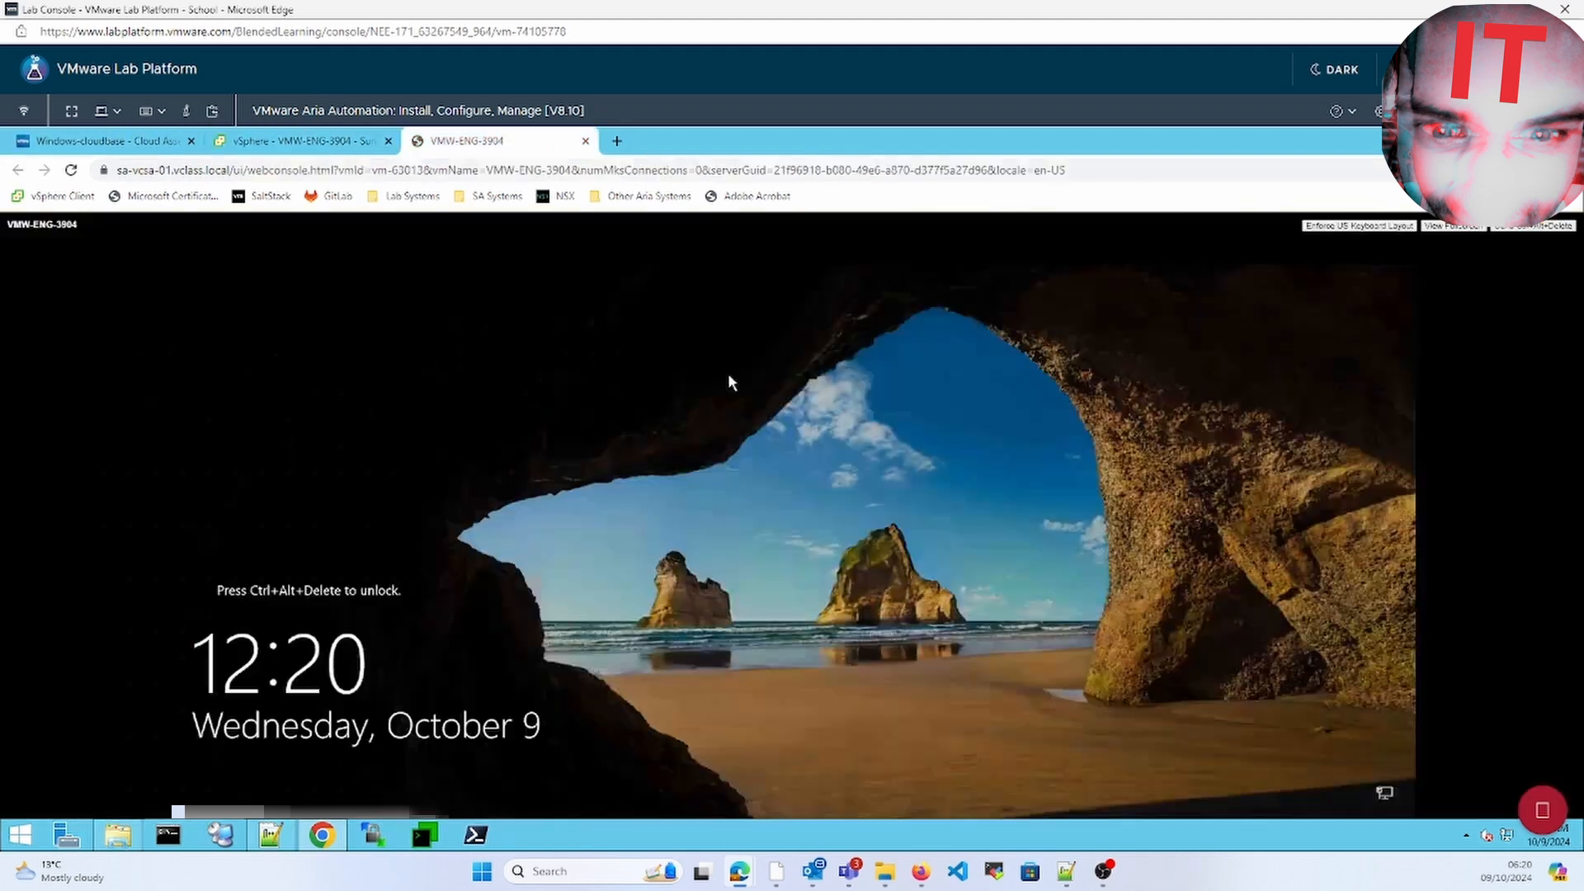
left_click(1526, 226)
key("Return")
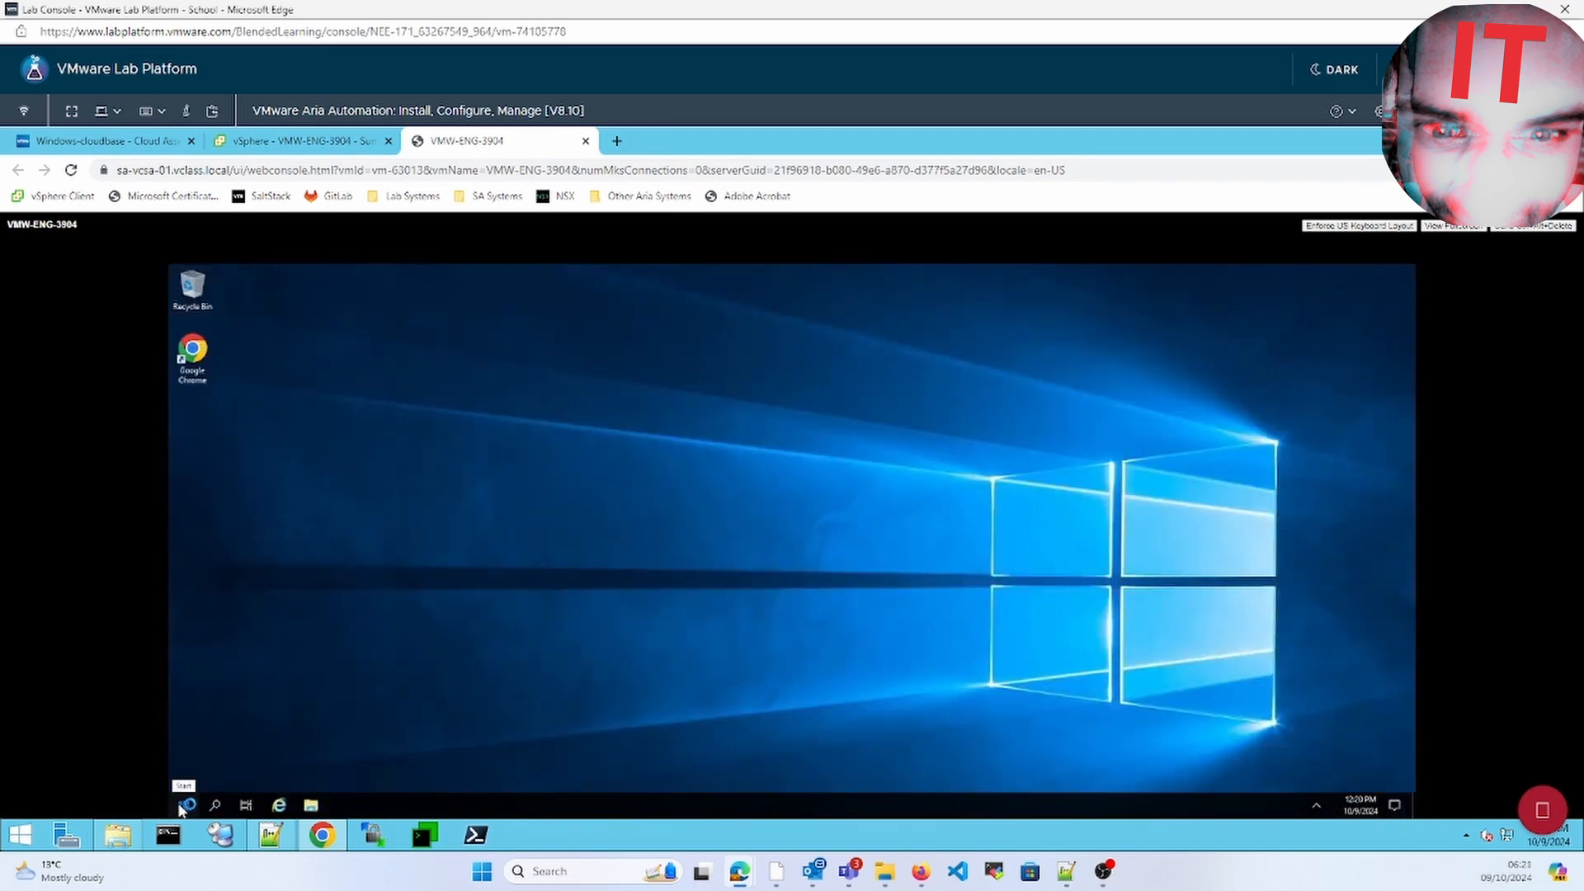
Browse in File Explorer to the VM's Local Disk (C:)
left_click(182, 805)
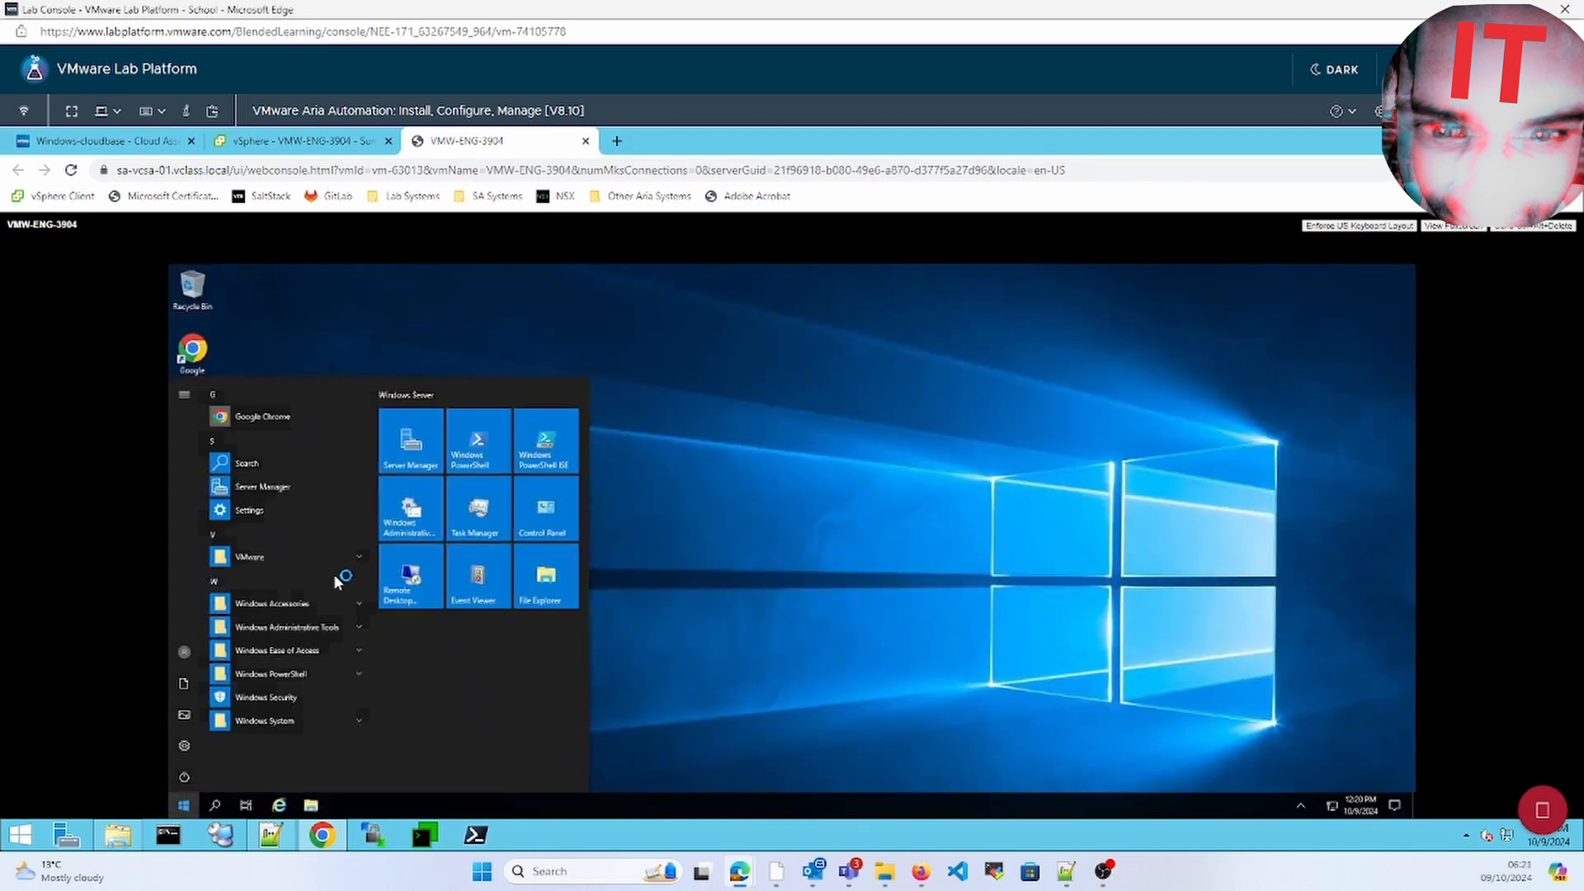
left_click(542, 591)
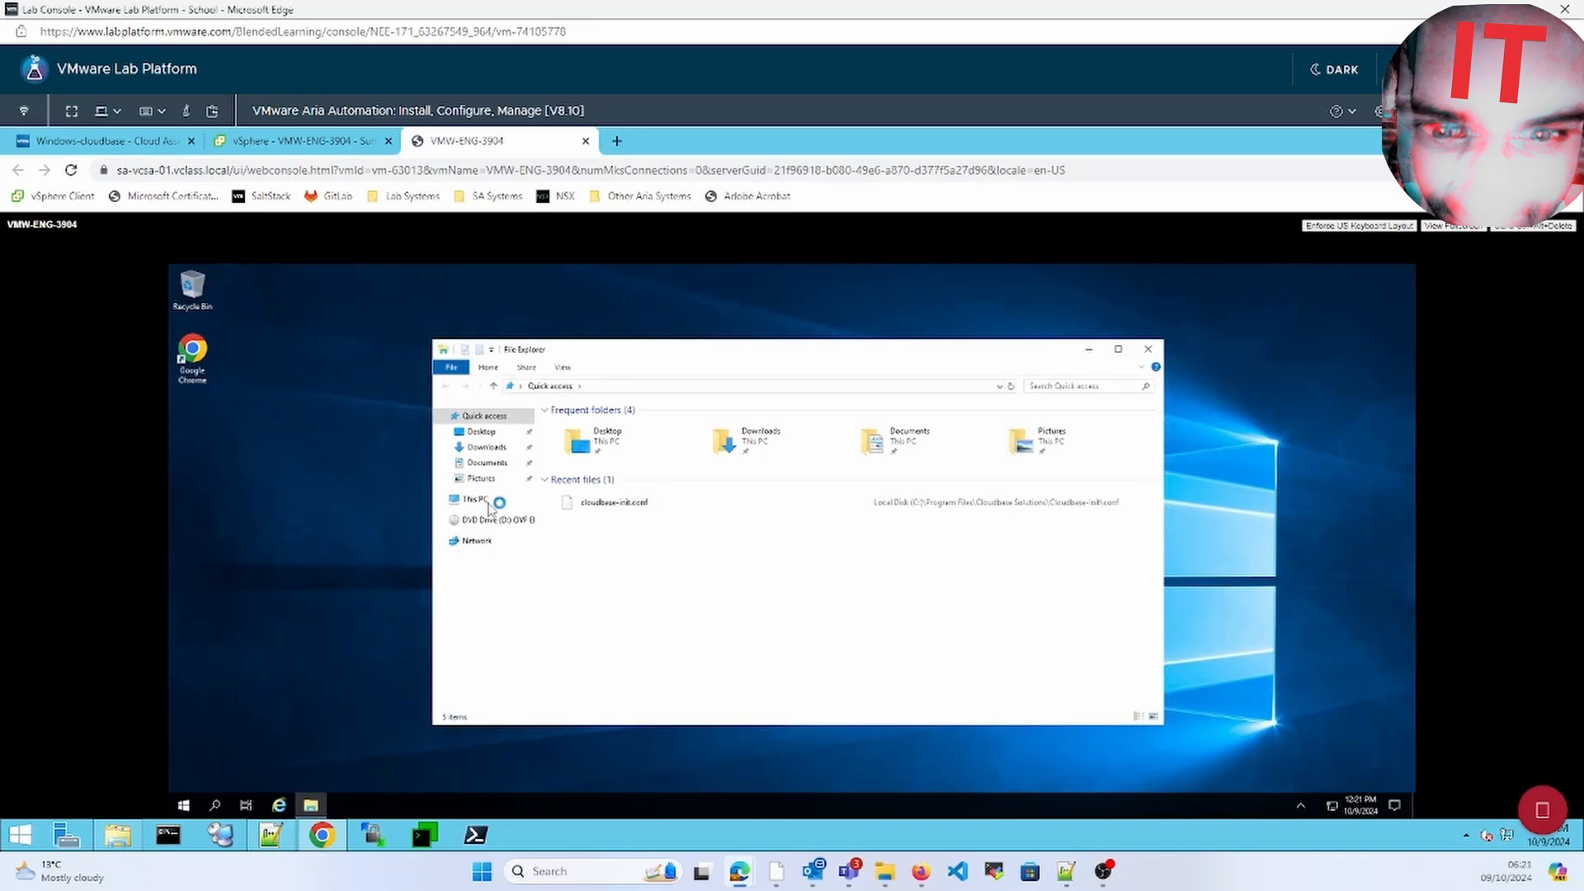
left_click(481, 430)
left_click(484, 507)
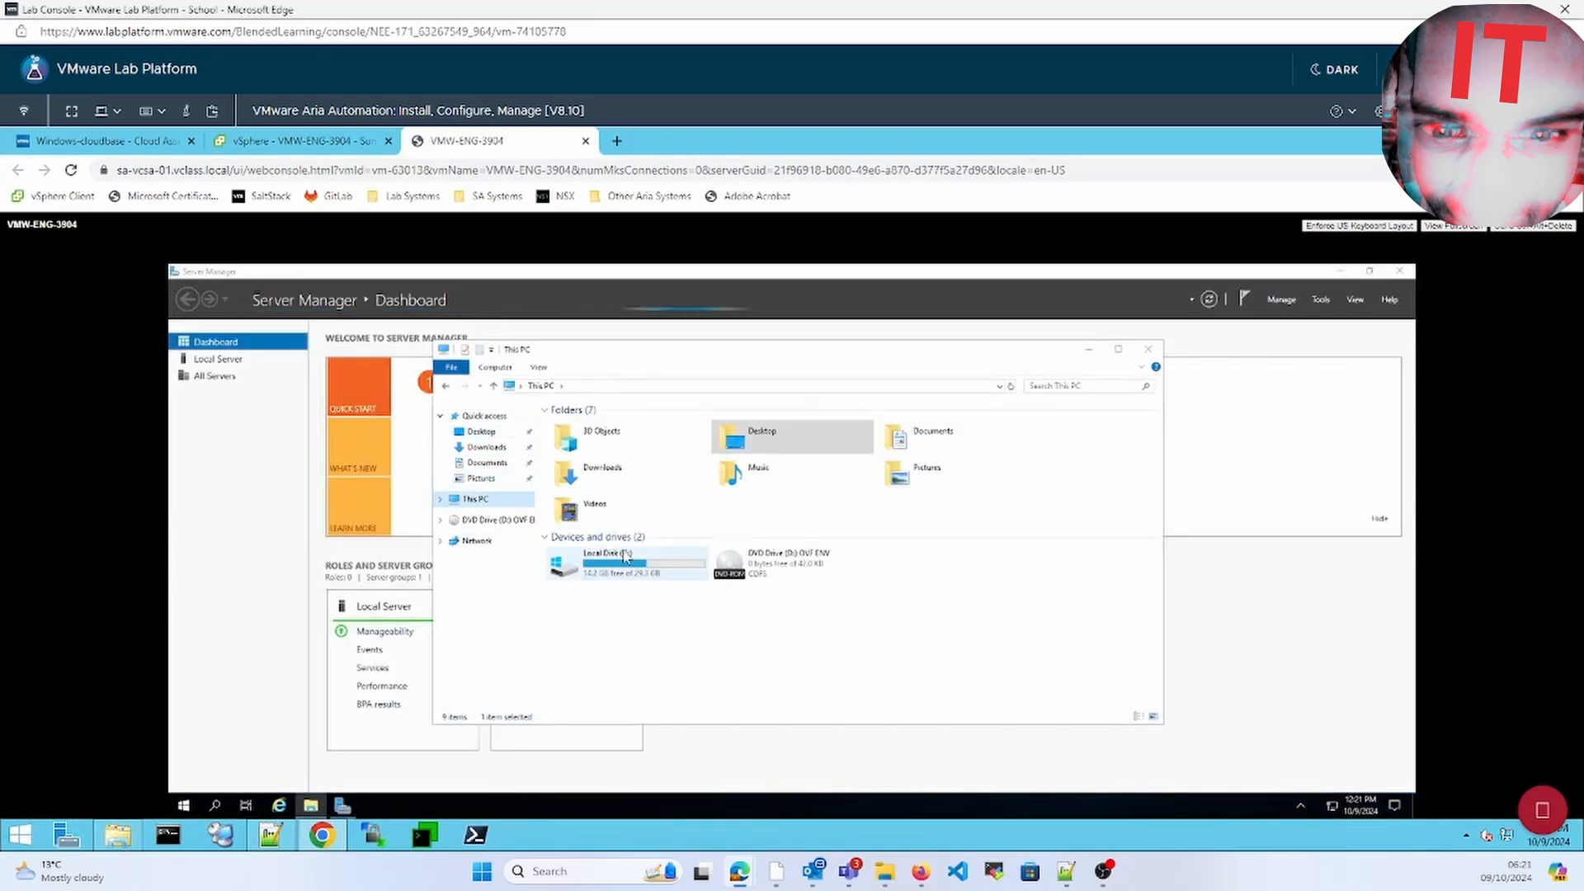
double_click(578, 563)
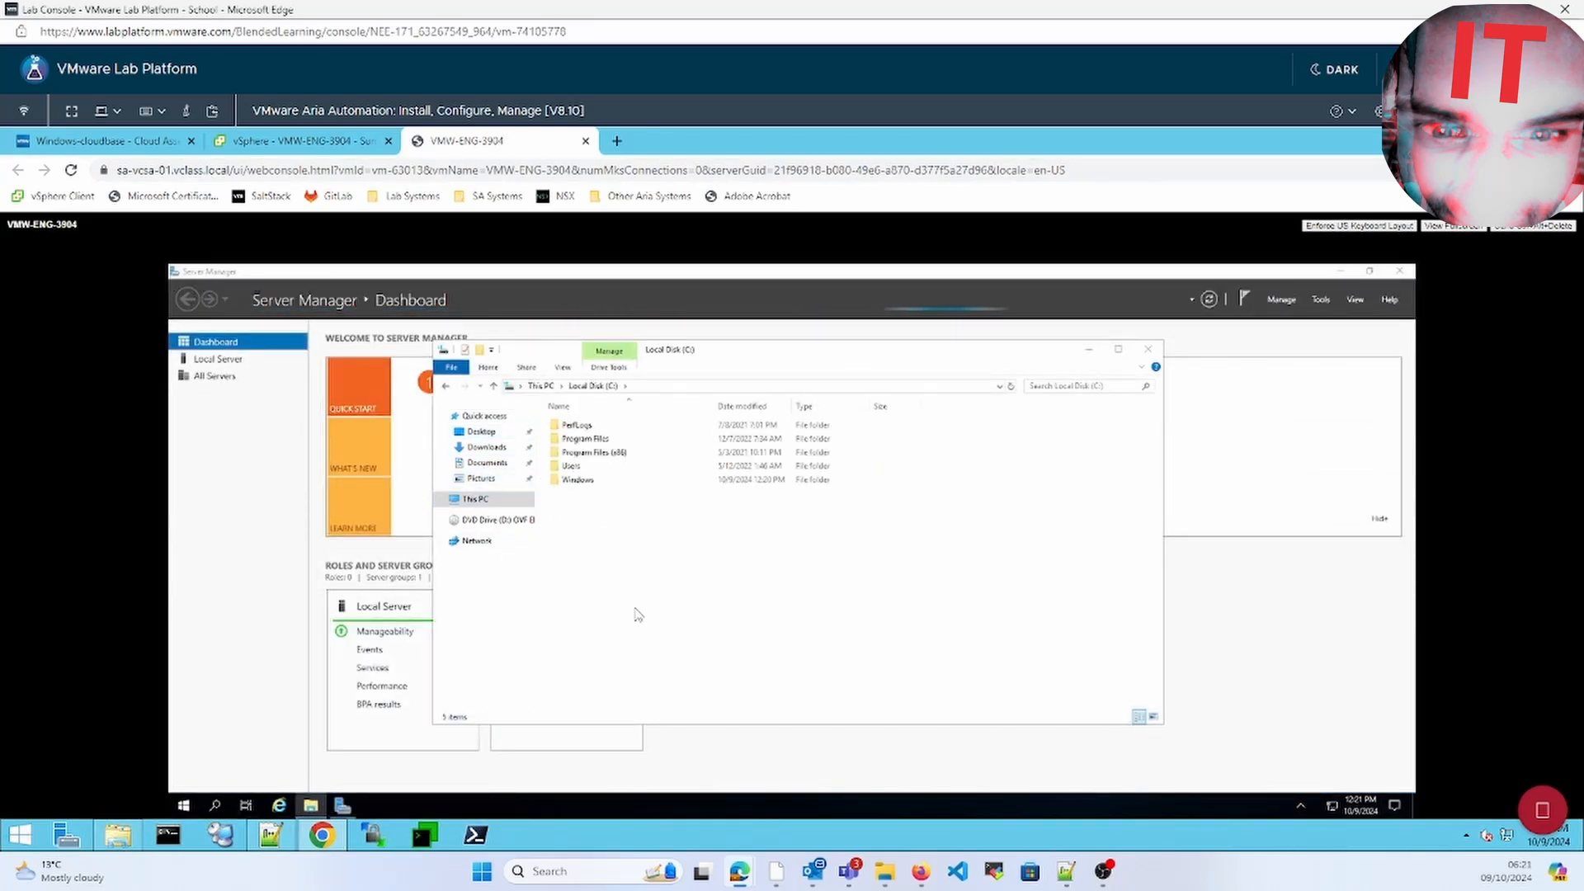
Note the VM's full DNS name, then select the 1 KB test file on C:
left_click(291, 147)
triple_click(623, 411)
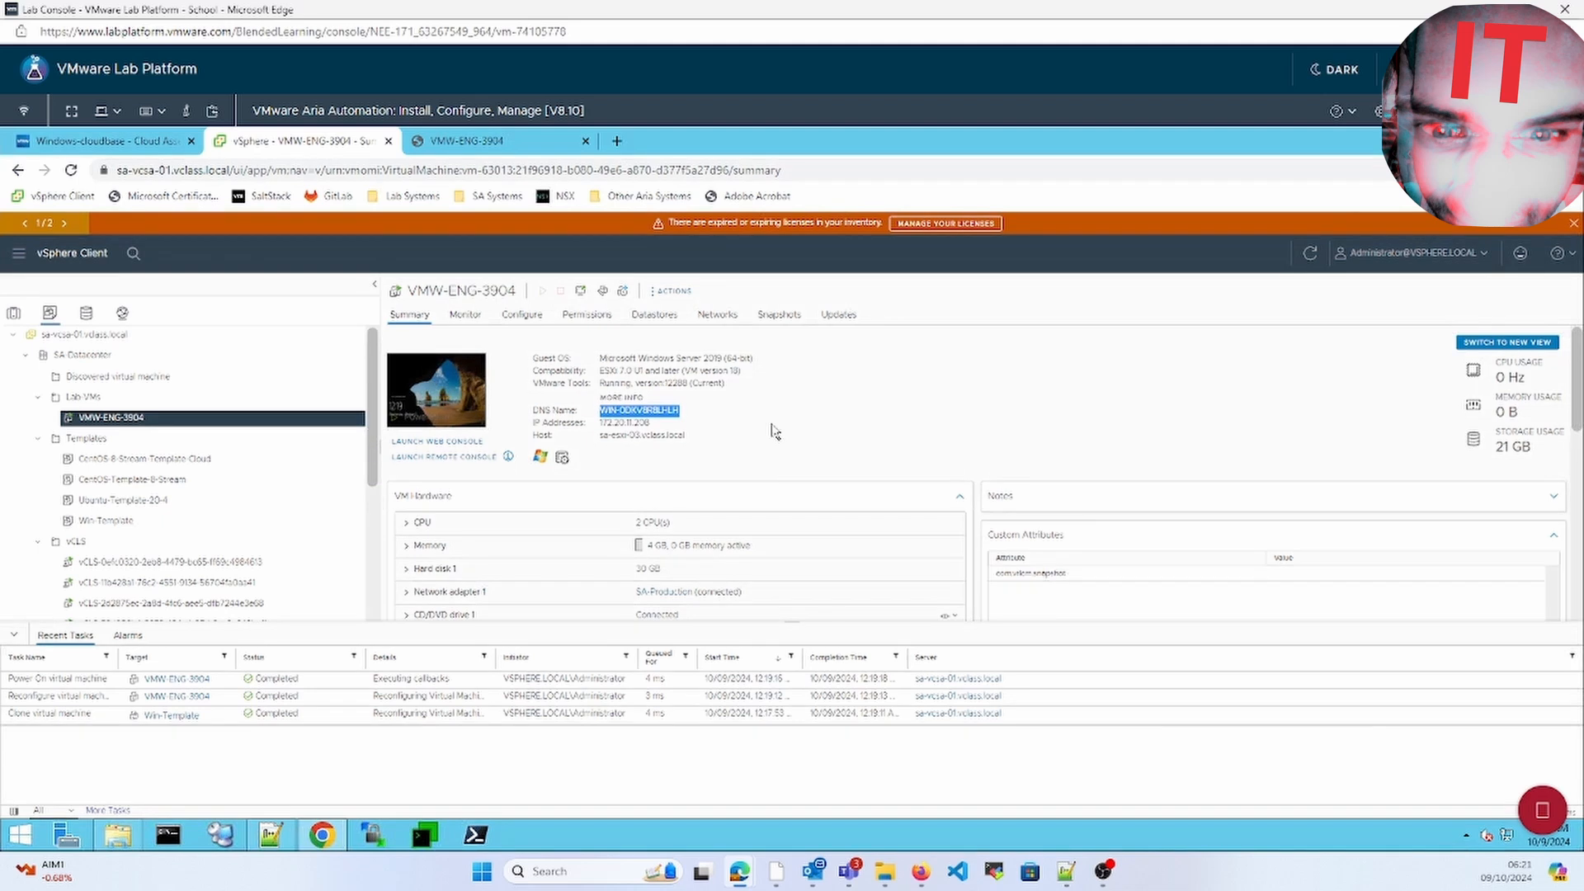
left_click(464, 153)
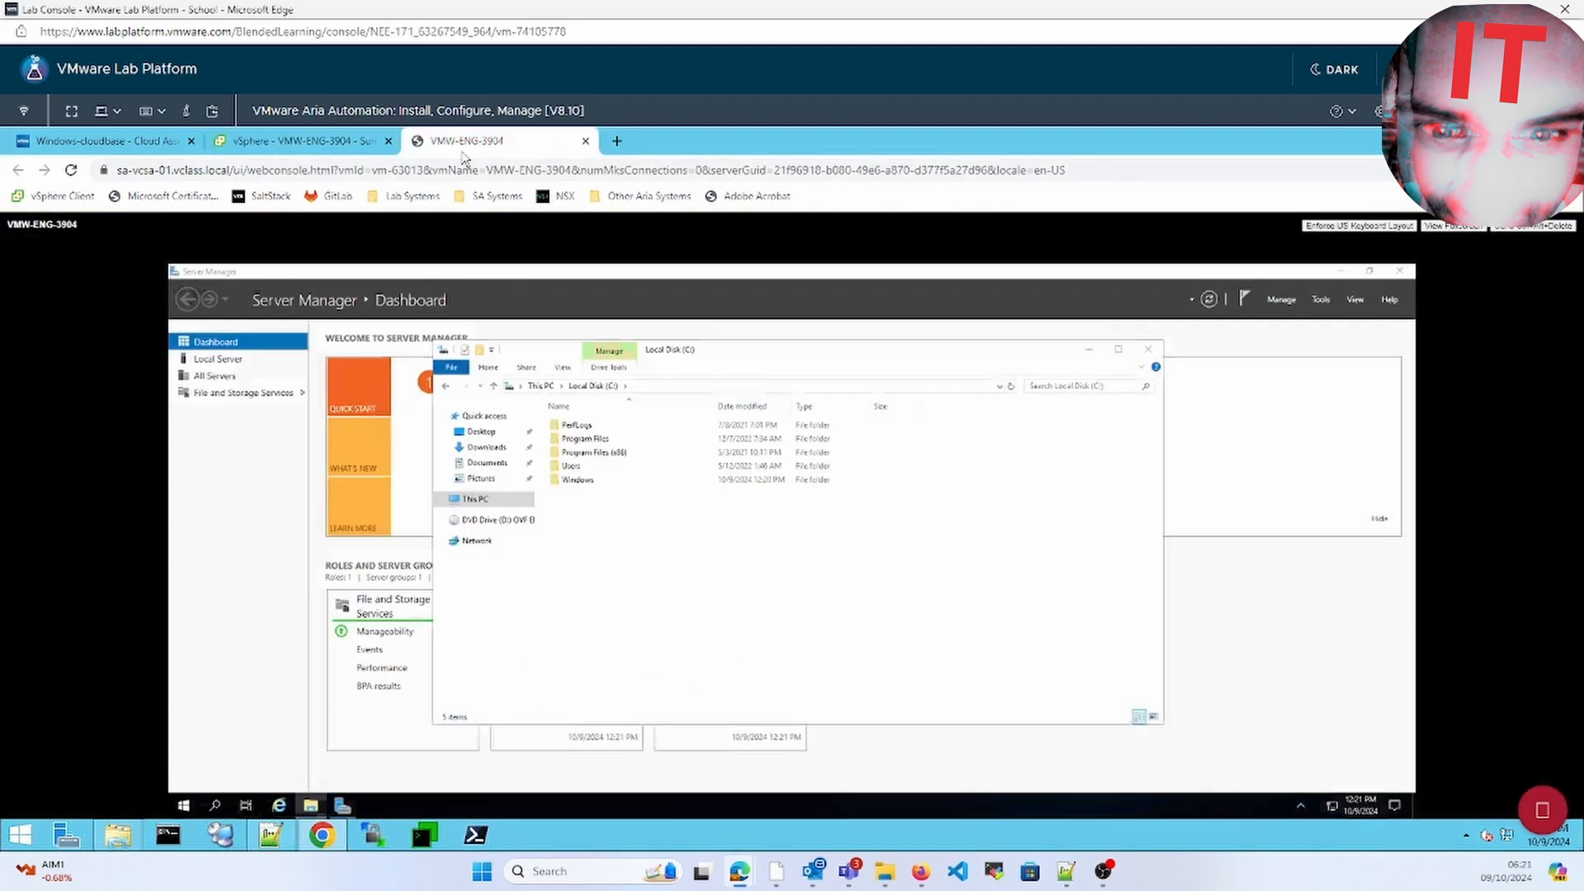
left_click(1152, 349)
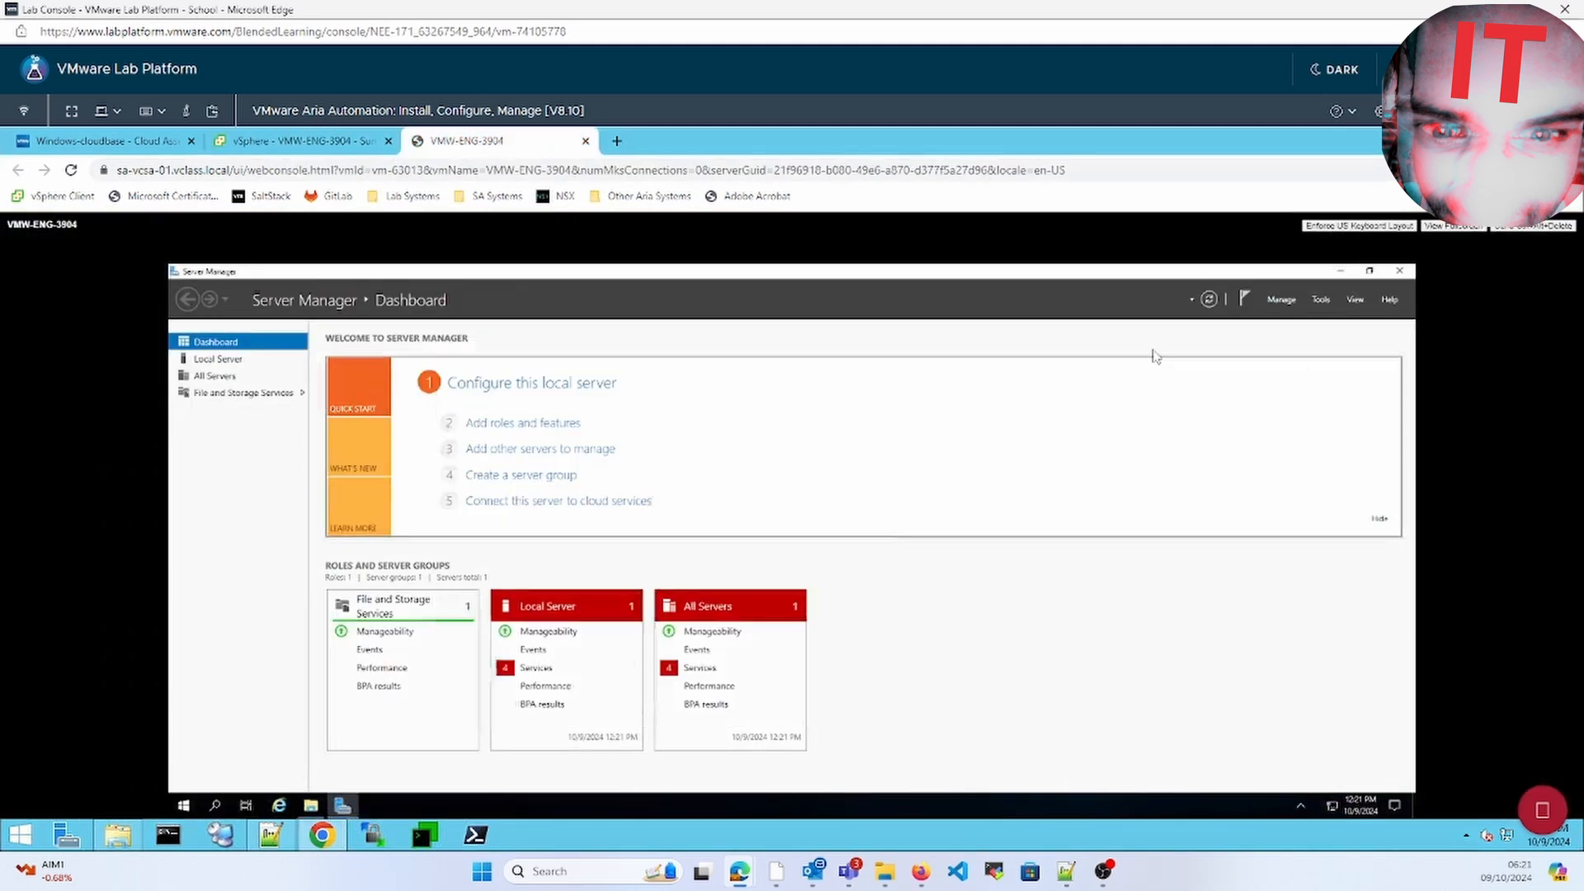
left_click(1341, 271)
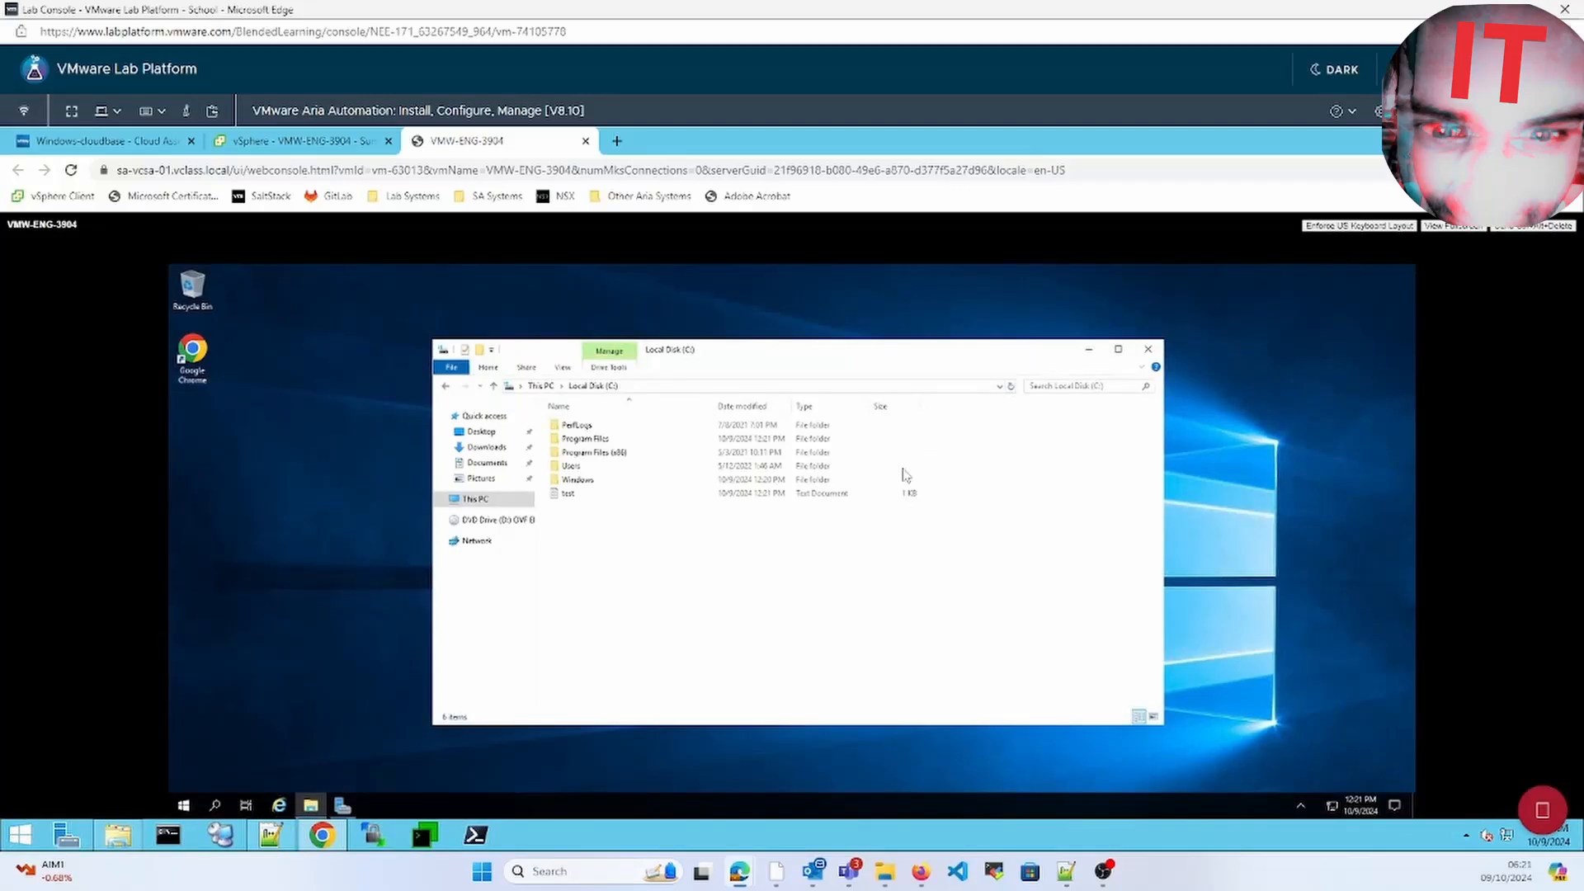
left_click(728, 496)
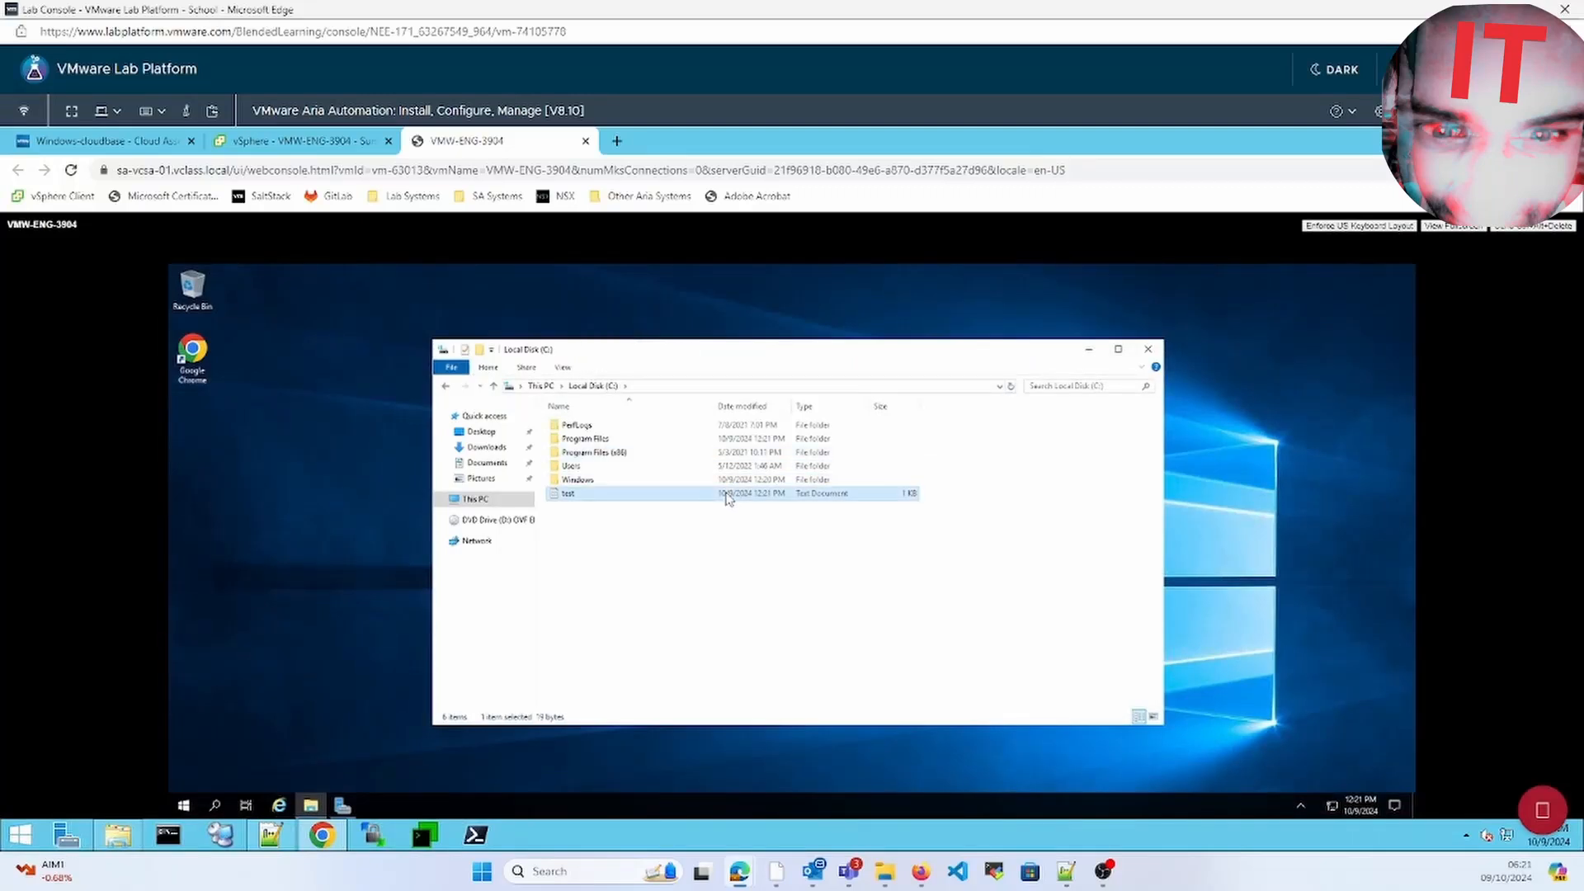
left_click(335, 144)
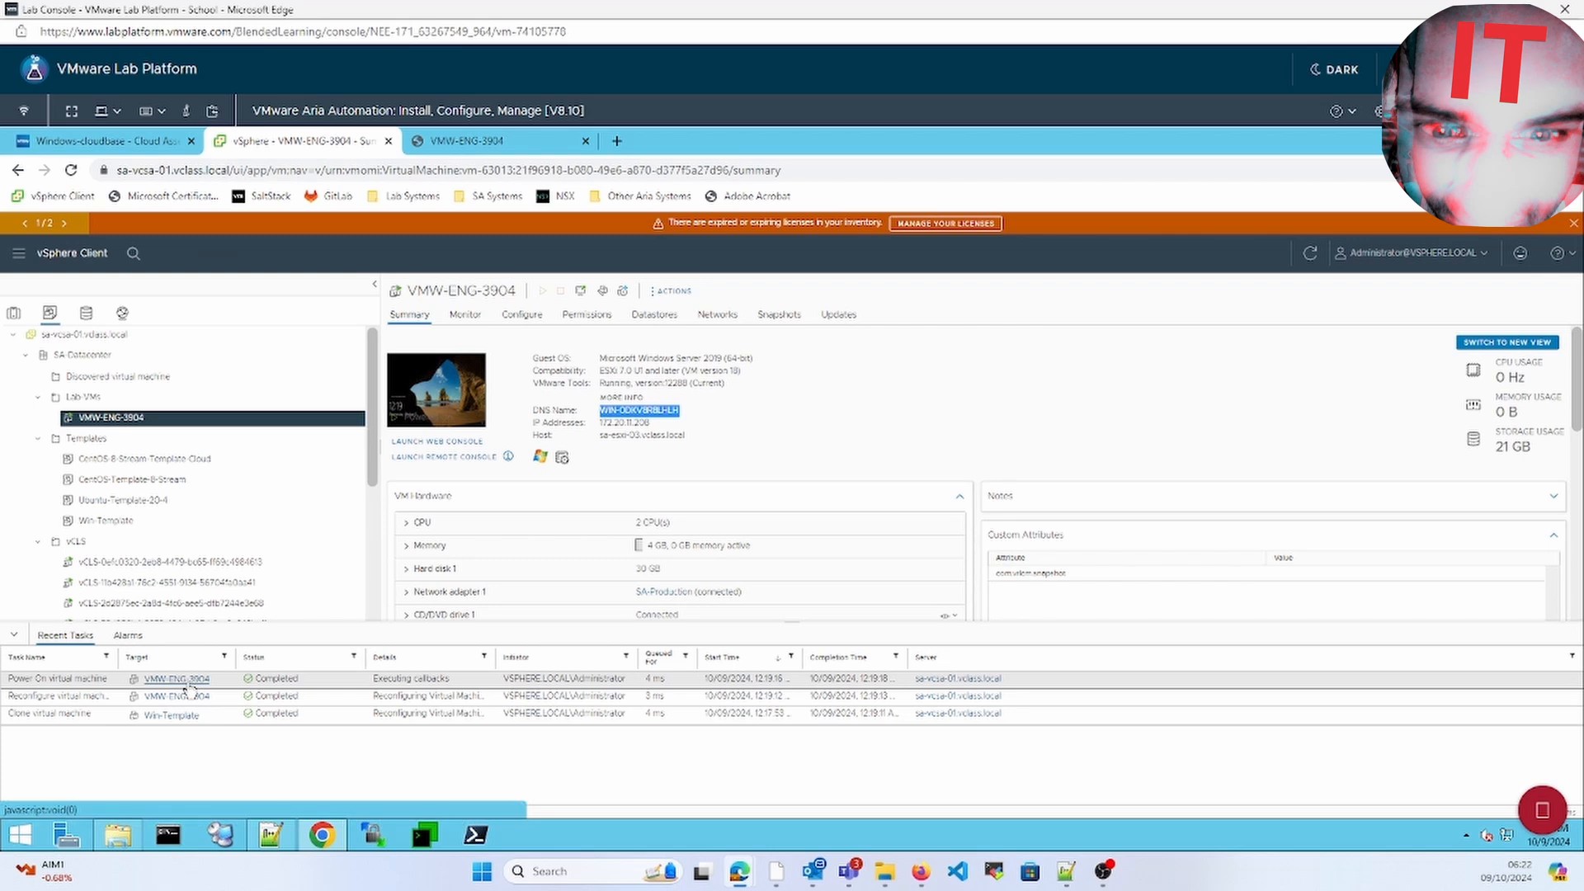
Launch VMW-ENG-3904's Web Console and sign in with the Administrator password
left_click(637, 398)
left_click(1083, 363)
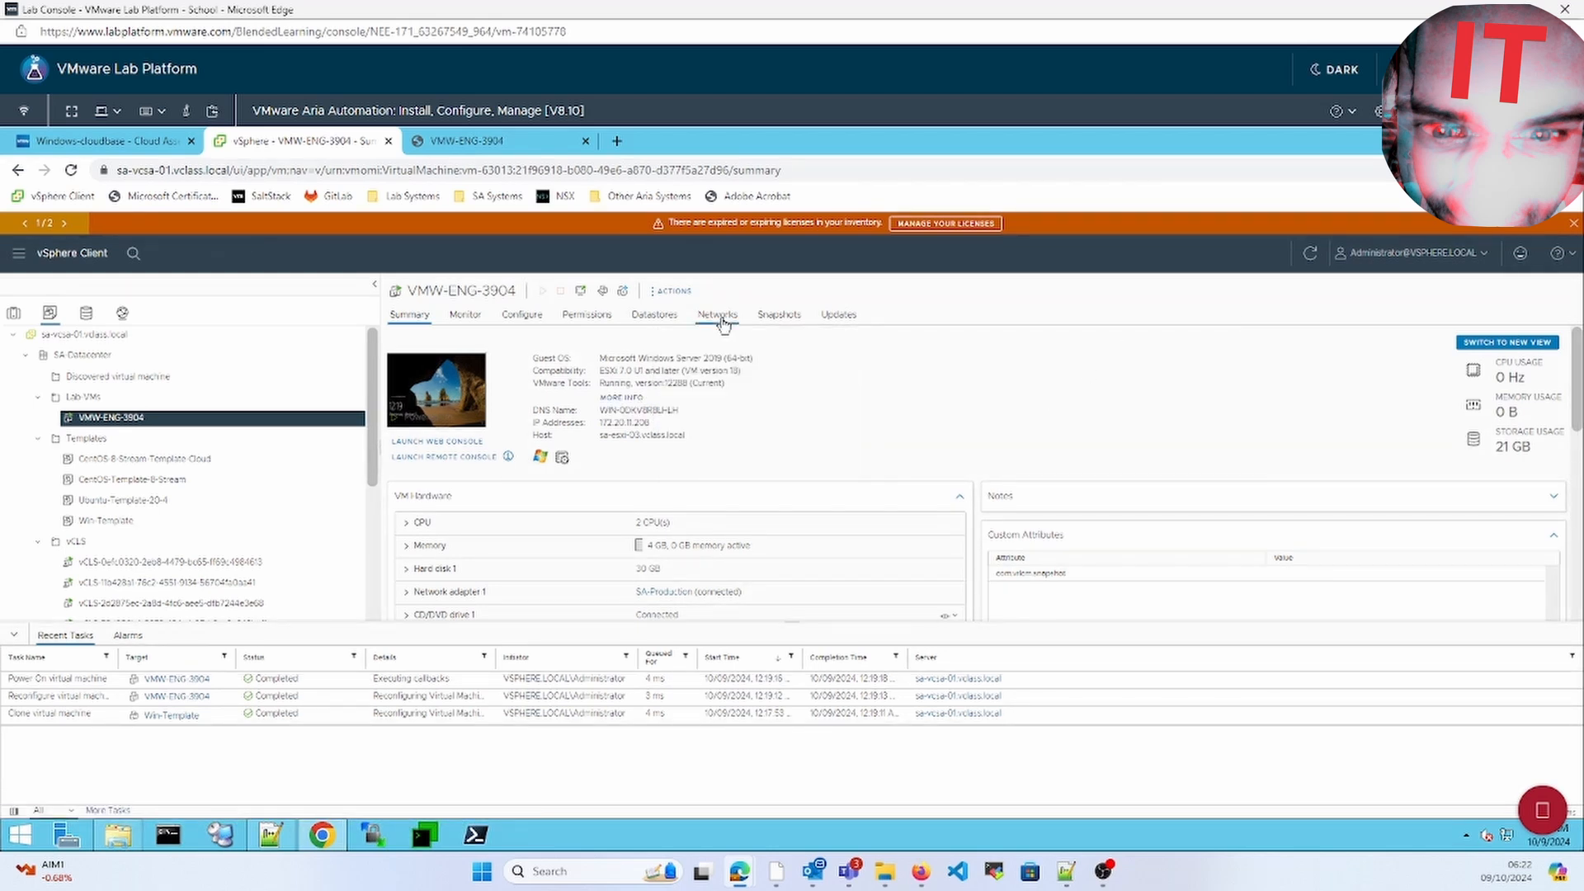
left_click(466, 141)
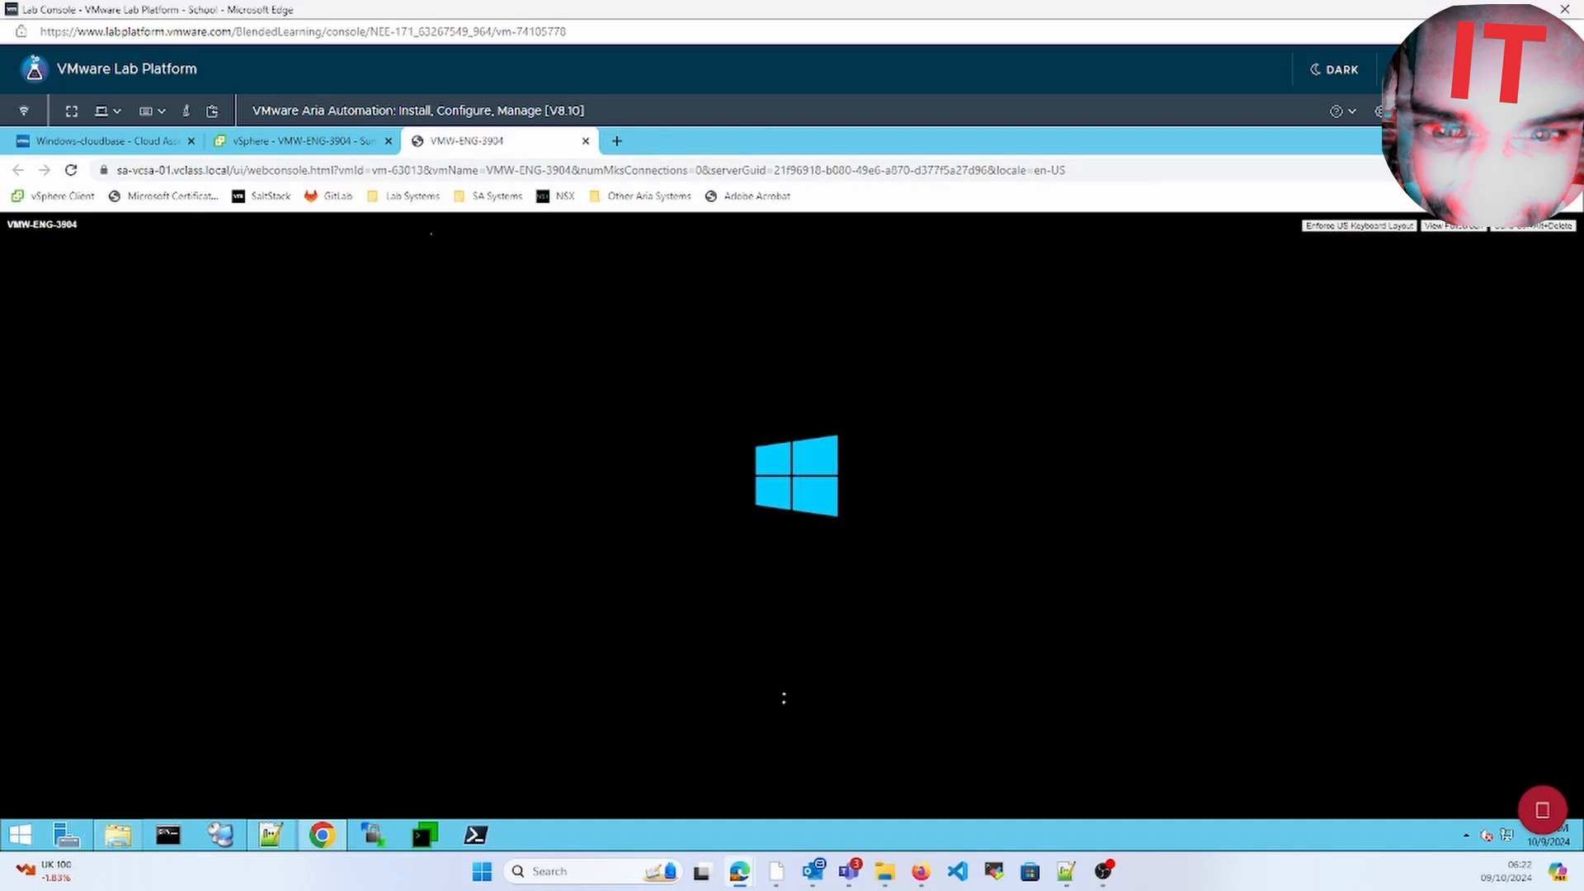
left_click(327, 141)
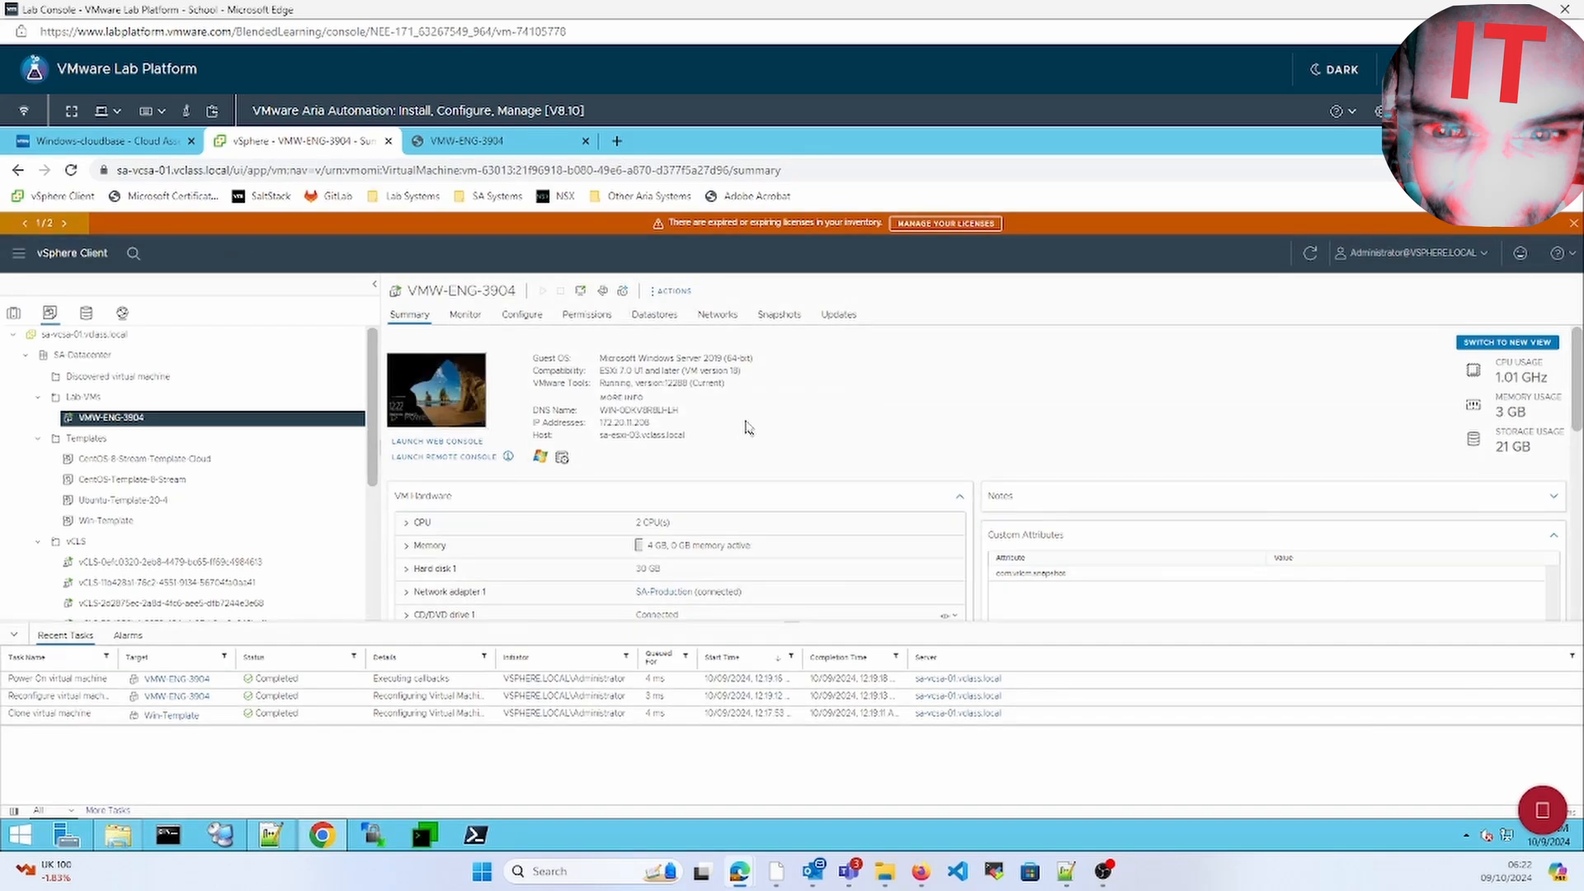
left_click(506, 141)
left_click(1532, 225)
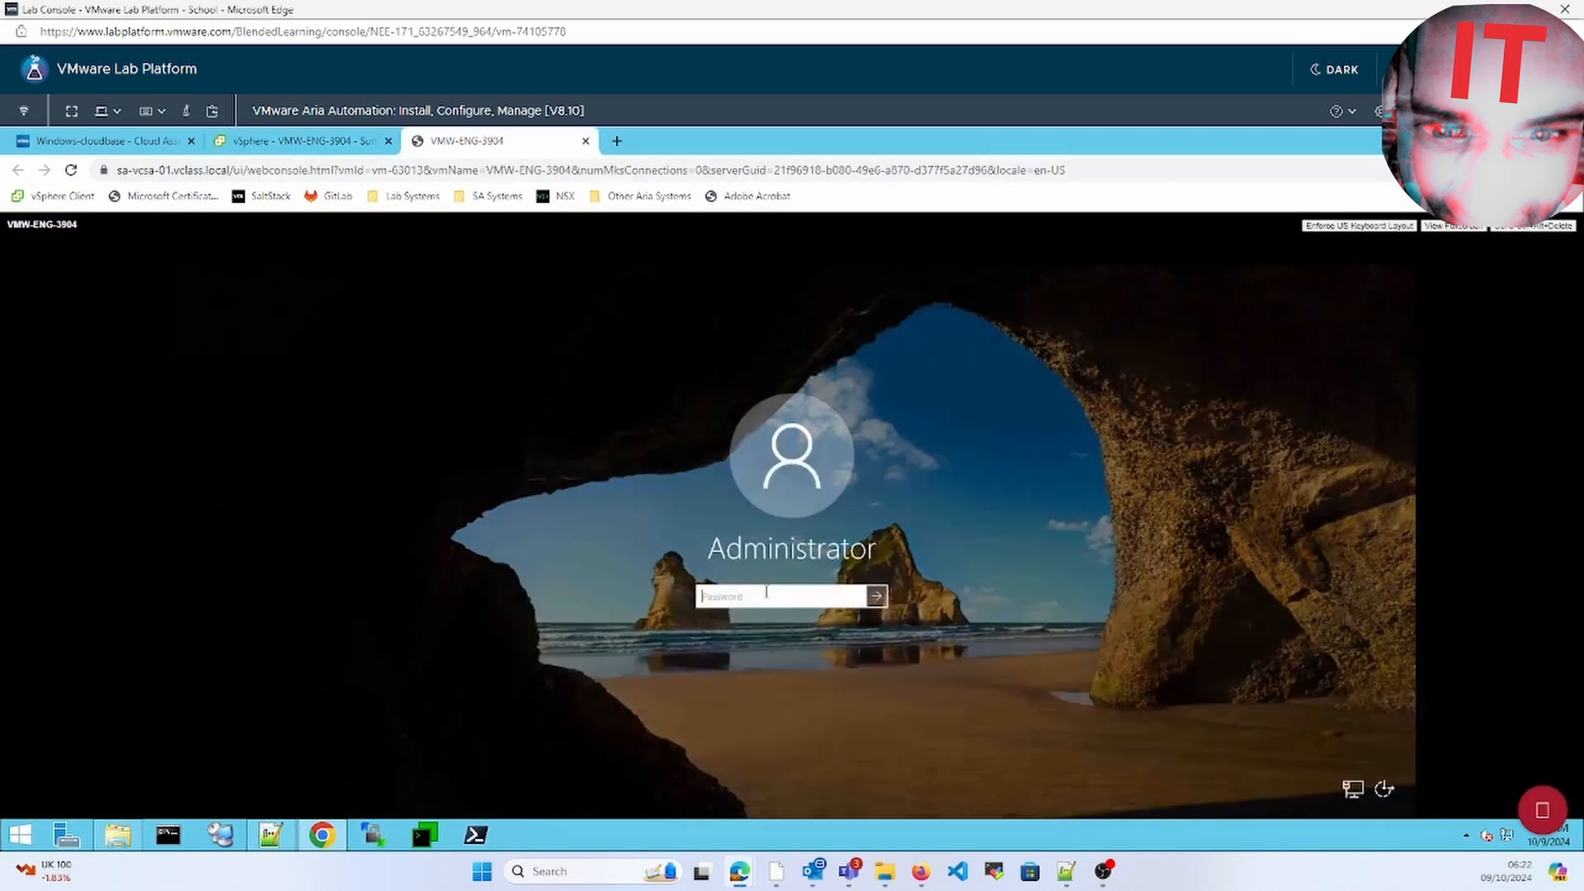
key("Return")
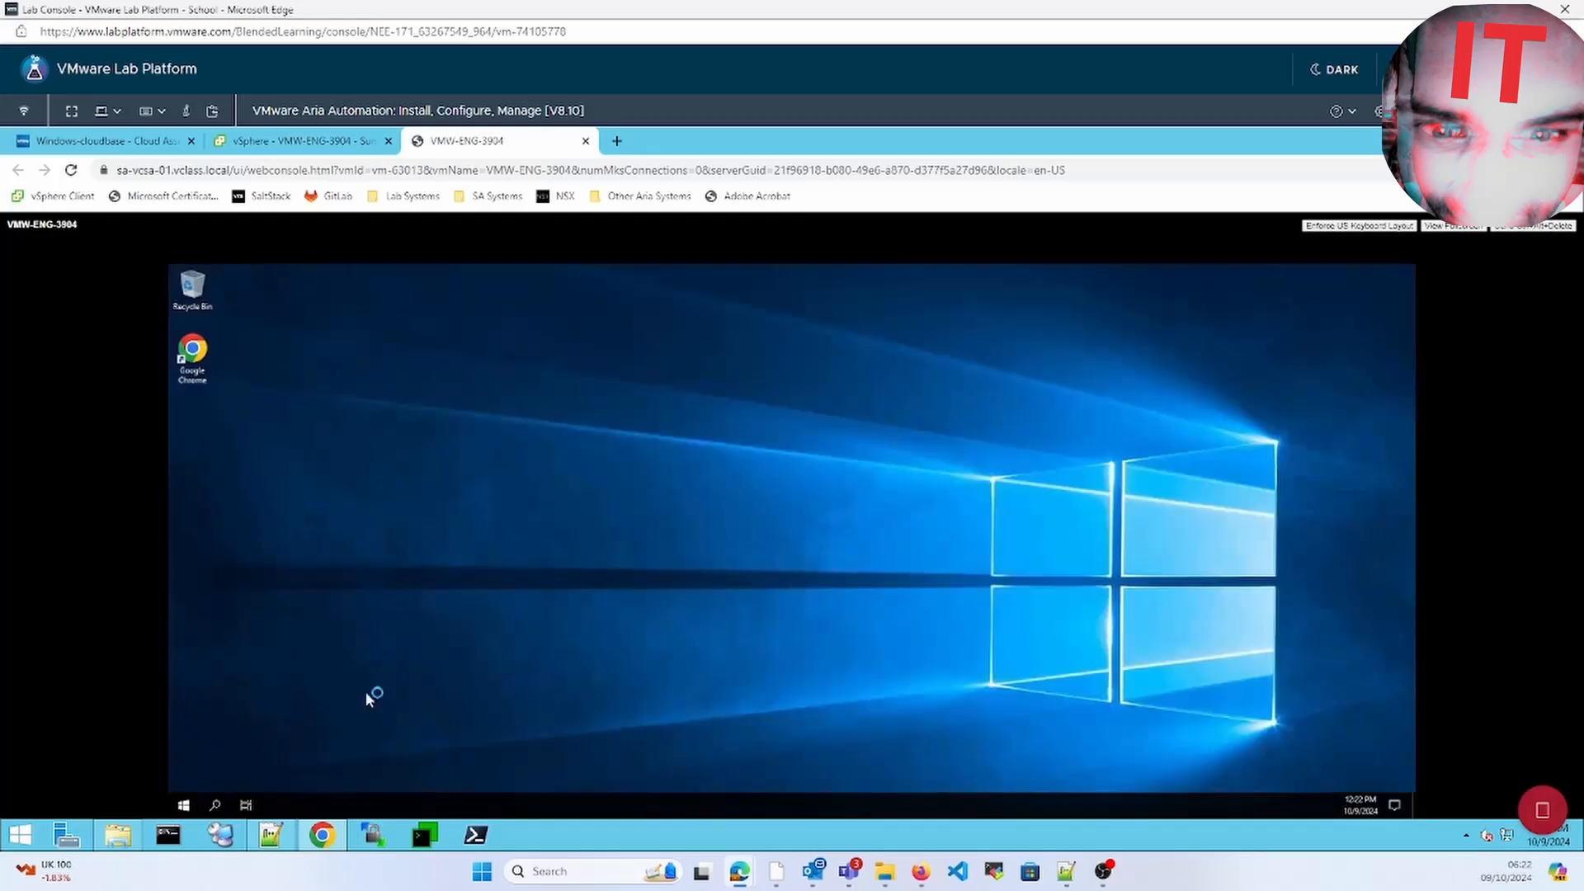
Open the test file from Local Disk (C:) in Notepad
left_click(185, 805)
left_click(547, 578)
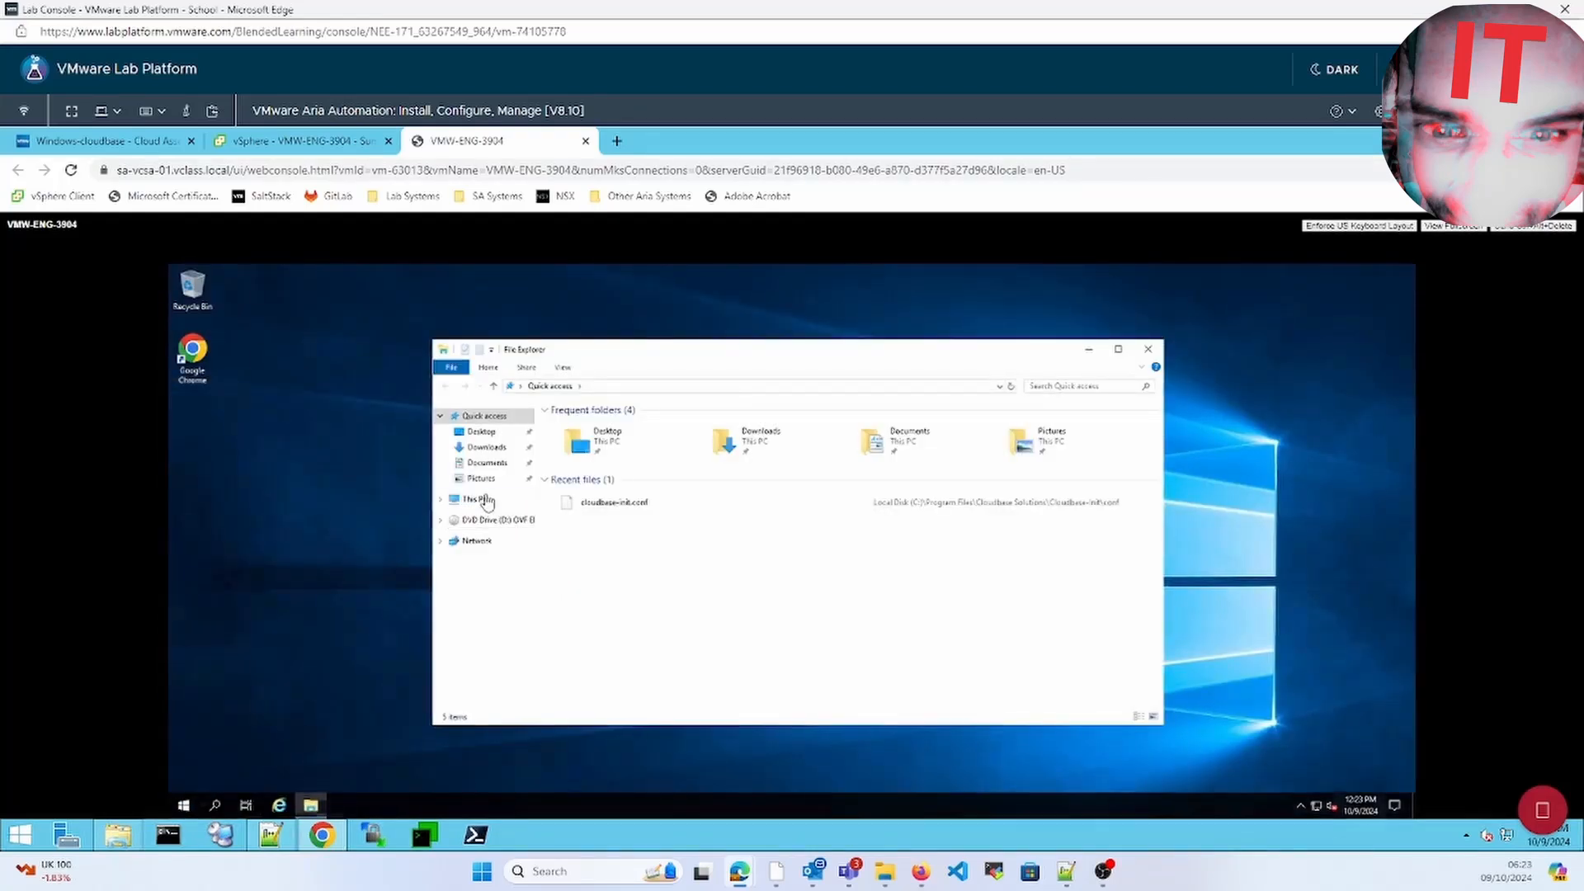
left_click(482, 499)
double_click(627, 563)
left_click(577, 493)
key("Return")
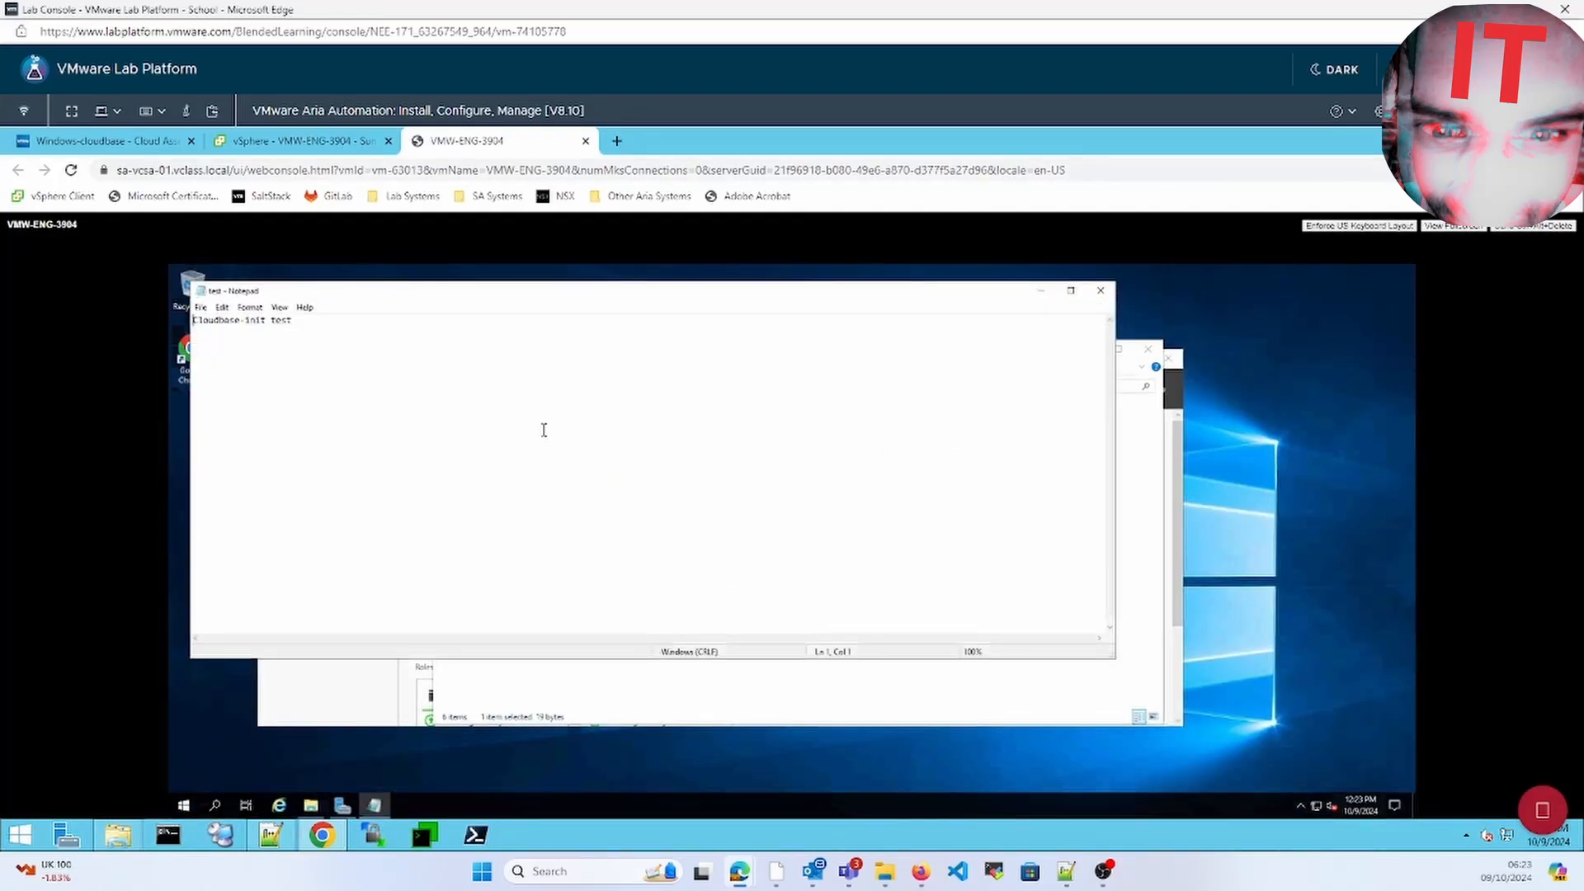
Confirm the file reads 'Cloudbase-init test' and close Notepad
left_click_drag(293, 321, 182, 330)
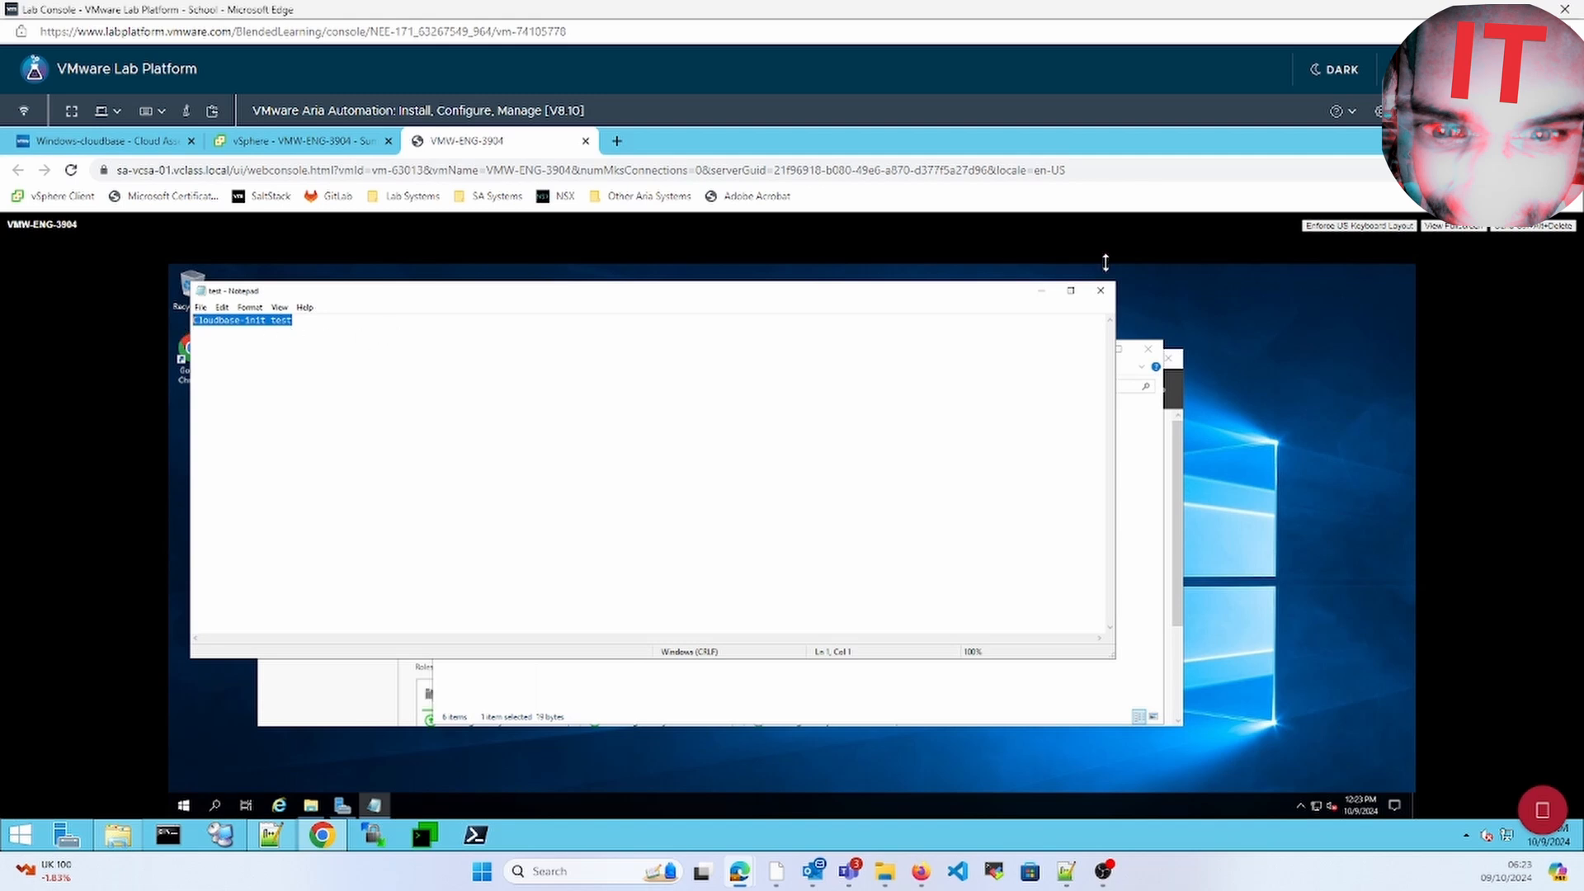
left_click(1101, 290)
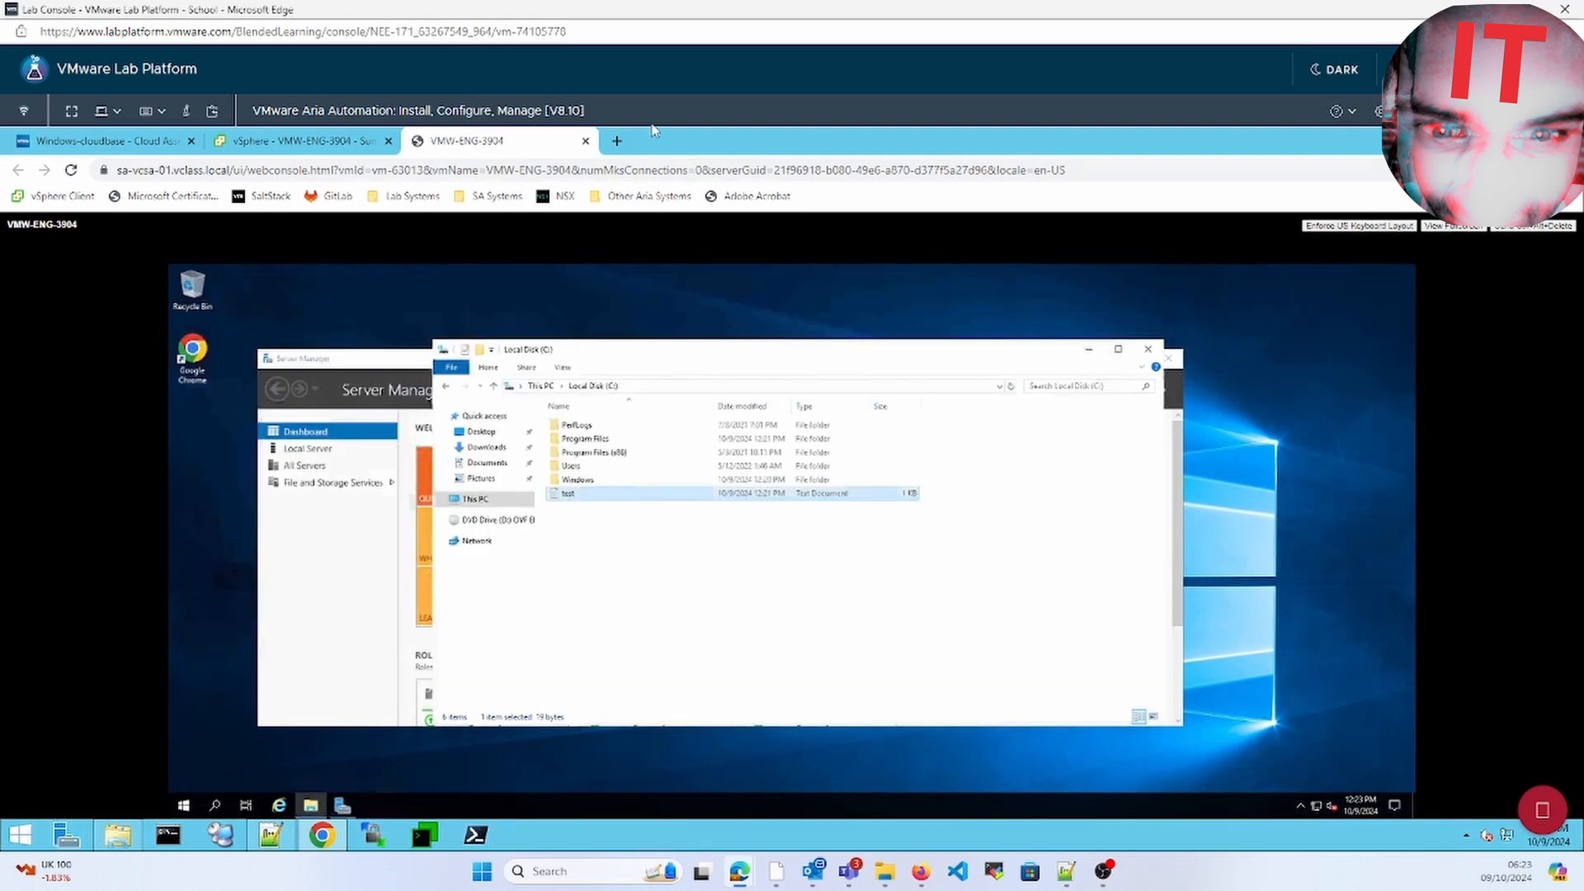
left_click(120, 139)
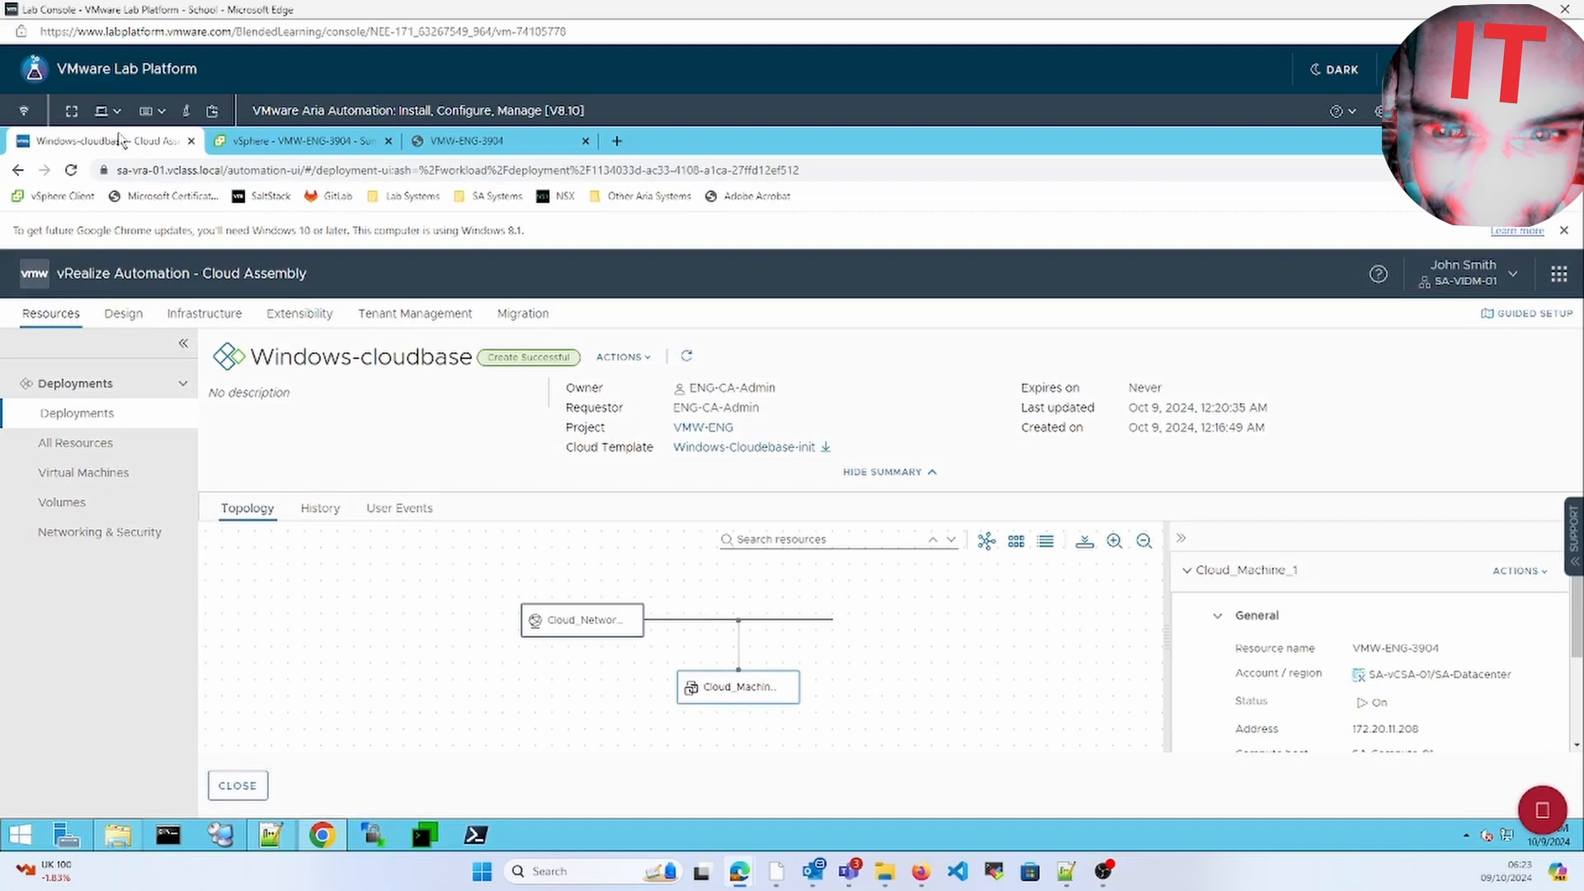
Highlight the Cloudbase-init test text on line 18 and the wait argument on line 22
left_click(123, 314)
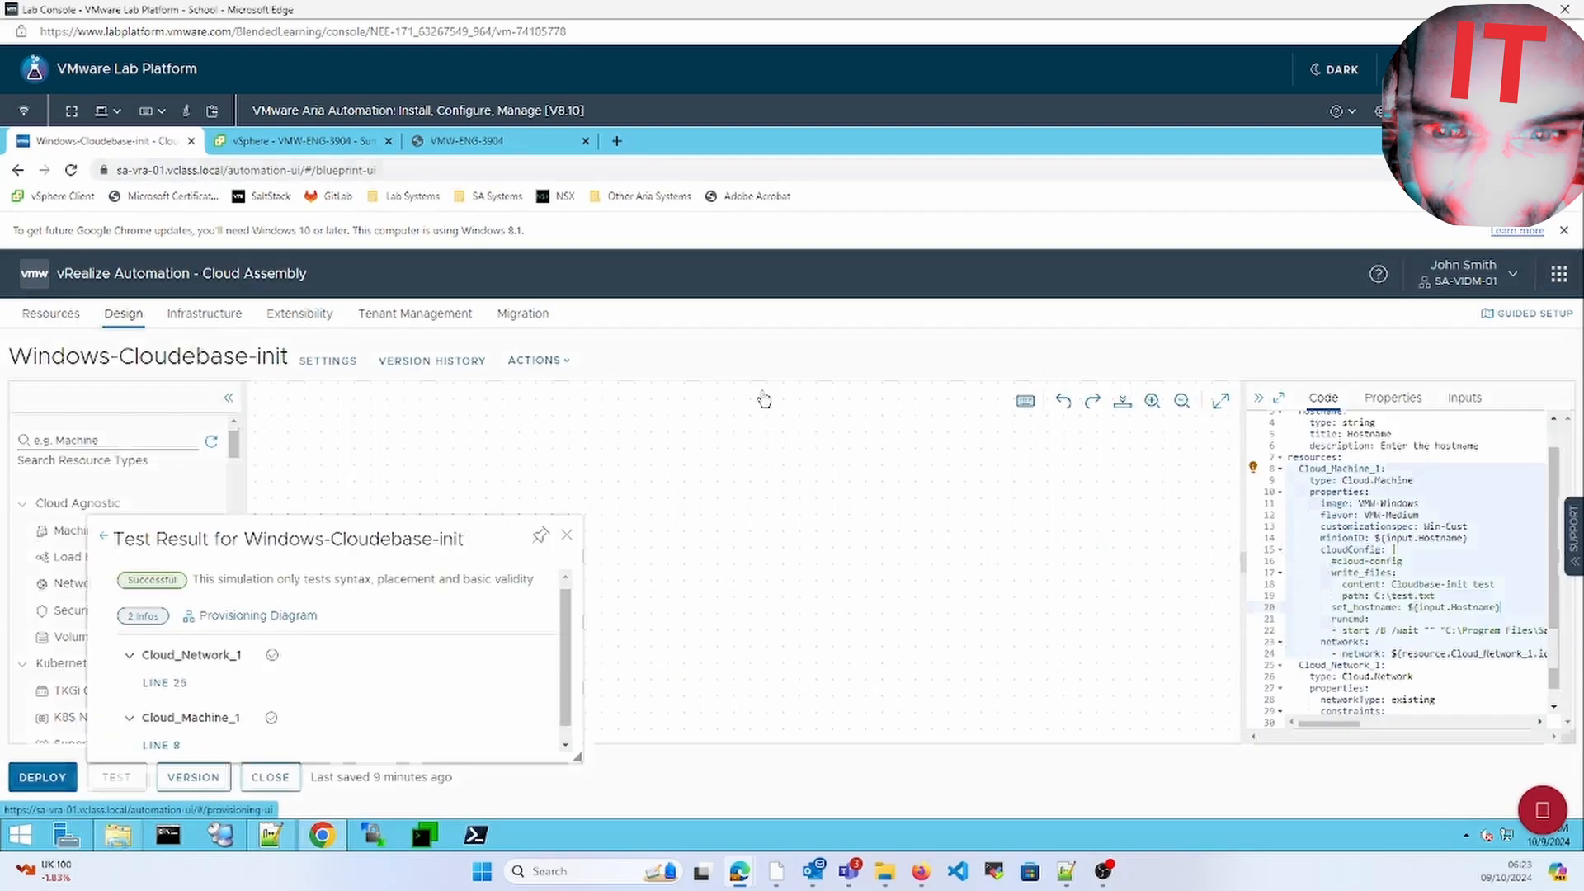
left_click(1392, 583)
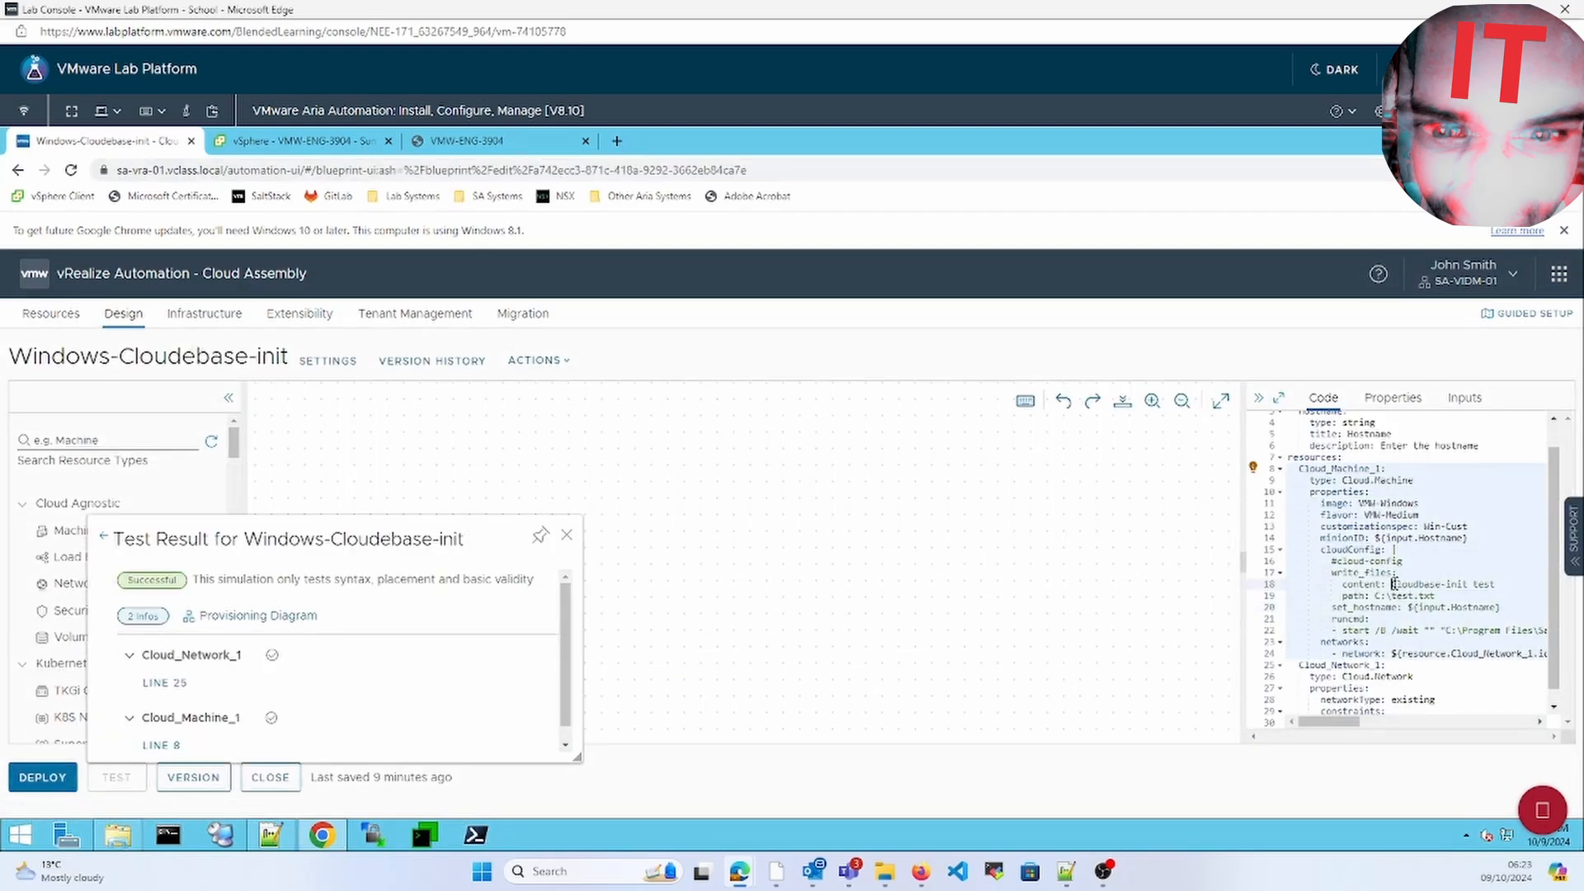
left_click_drag(1438, 583, 1488, 584)
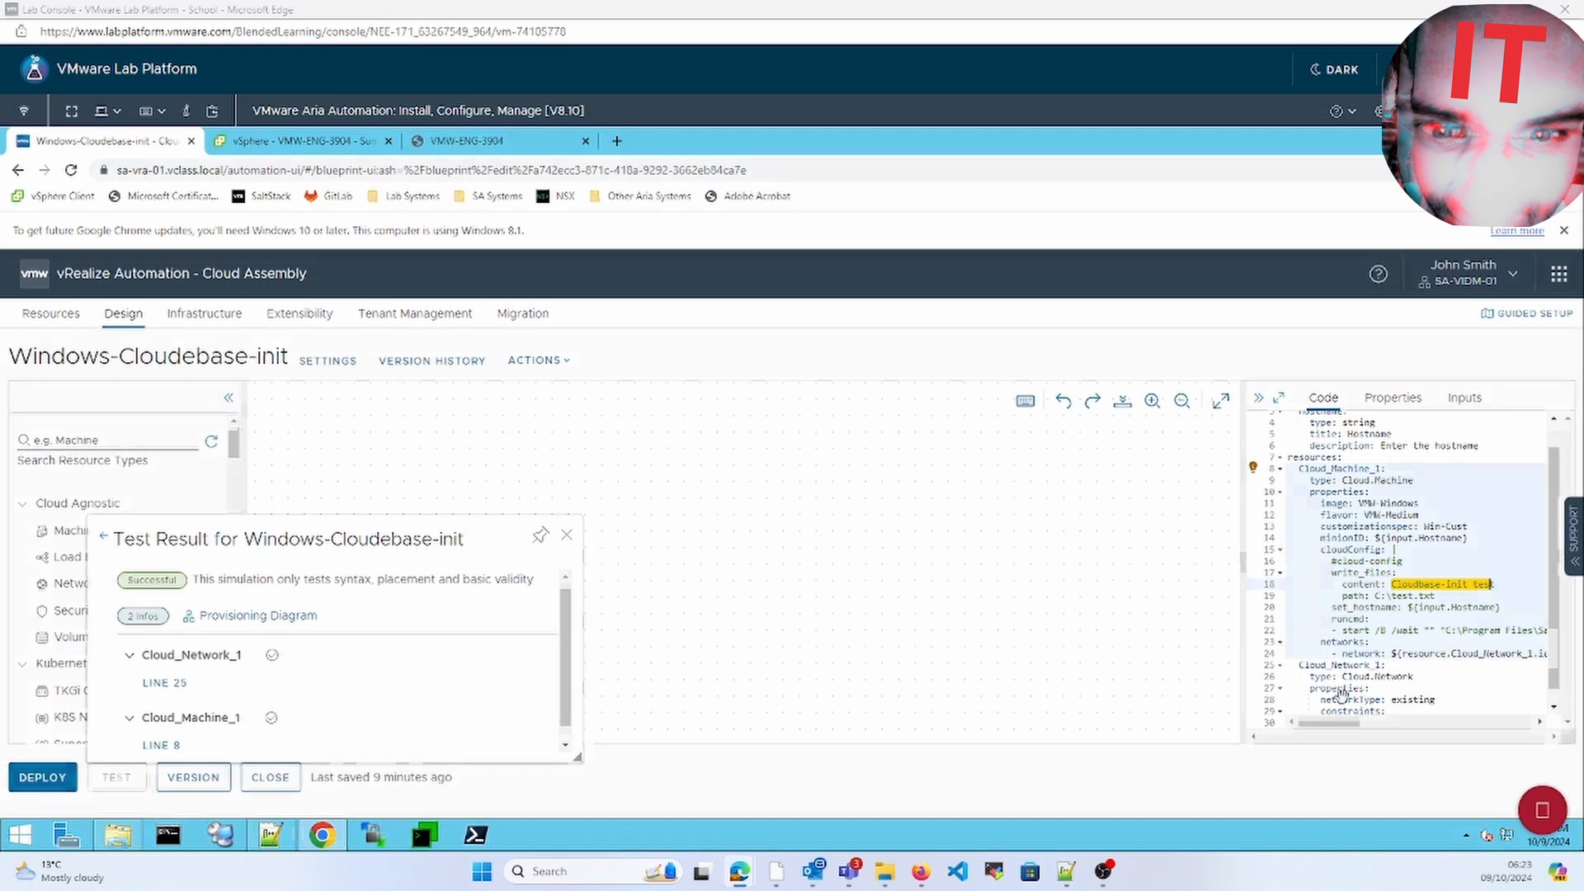
left_click(1431, 632)
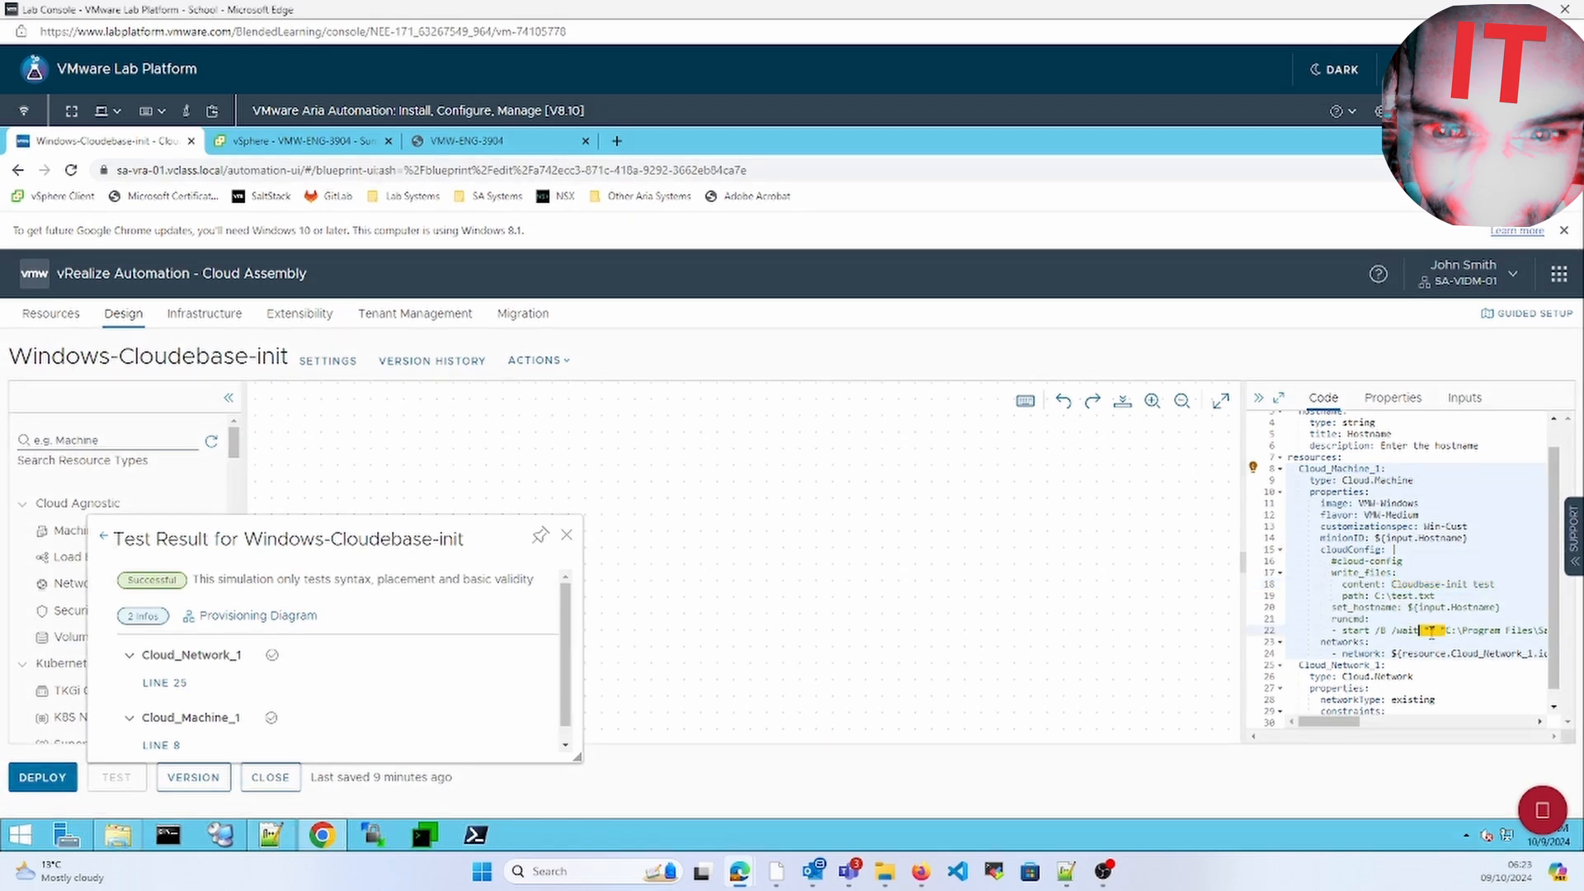
Maximize the Code pane, dismiss Test Result, and open SaltStack Config
left_click(1278, 397)
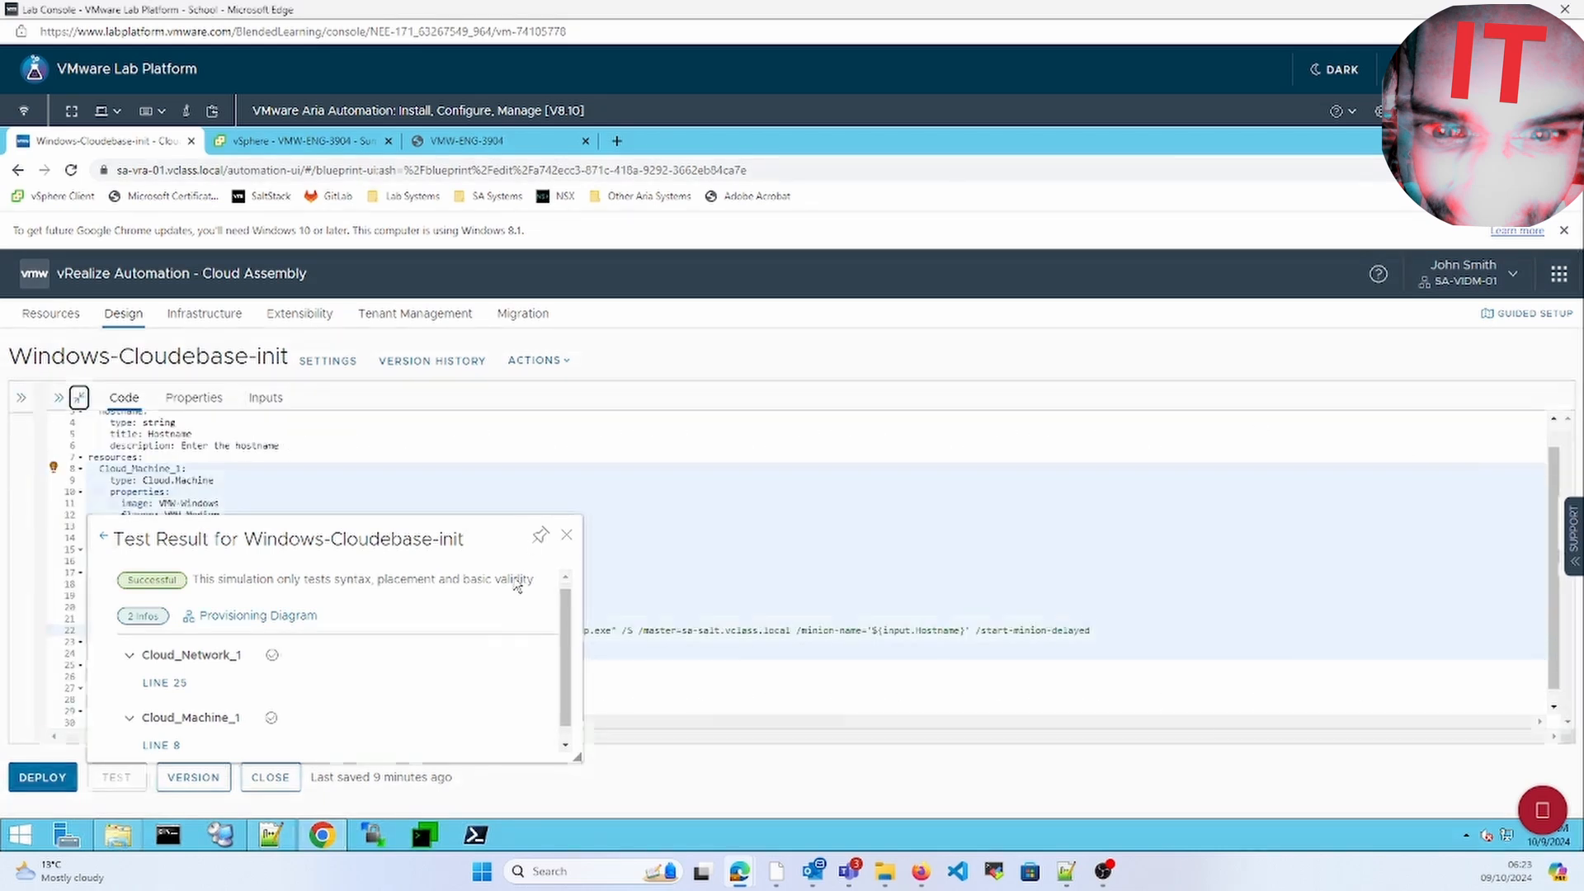
left_click(567, 538)
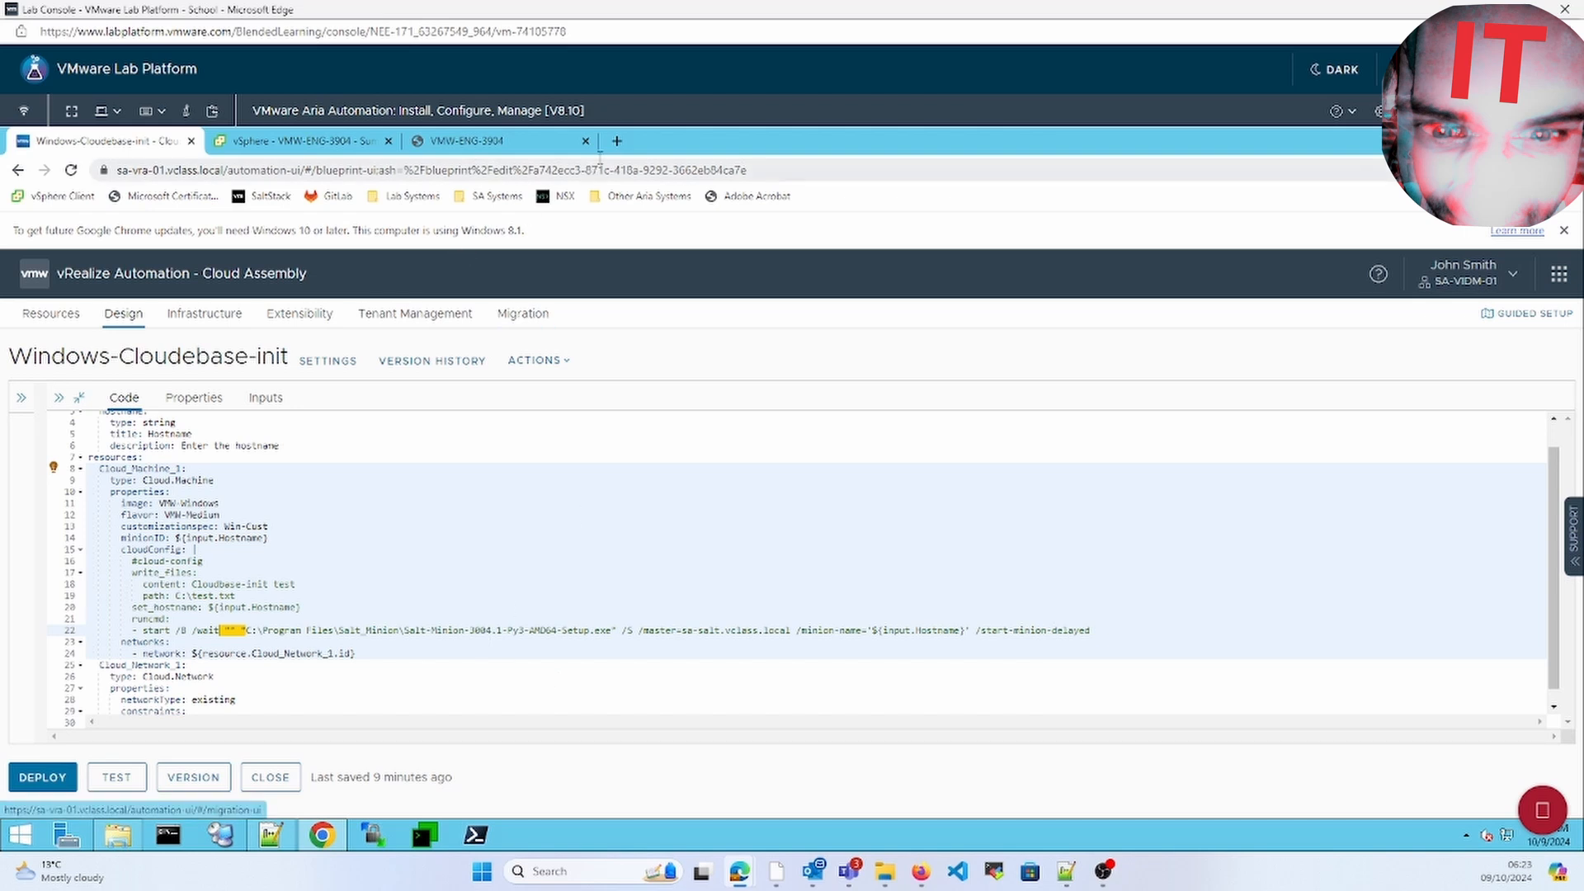
left_click(265, 196)
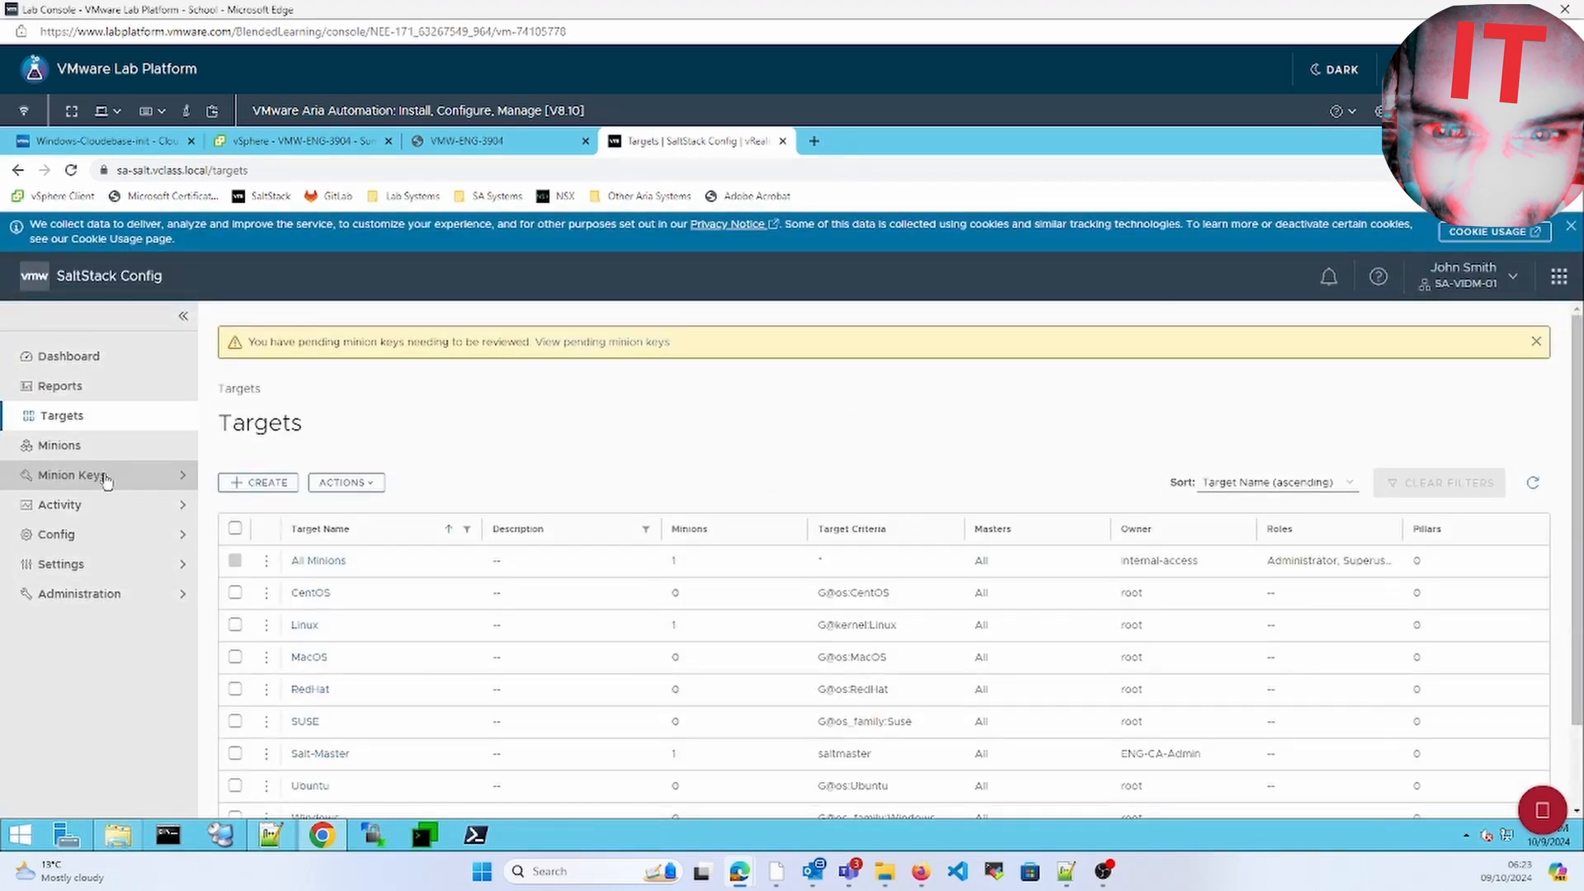
Accept the pending test2 minion key so it appears under Accepted with saltmaster
left_click(105, 477)
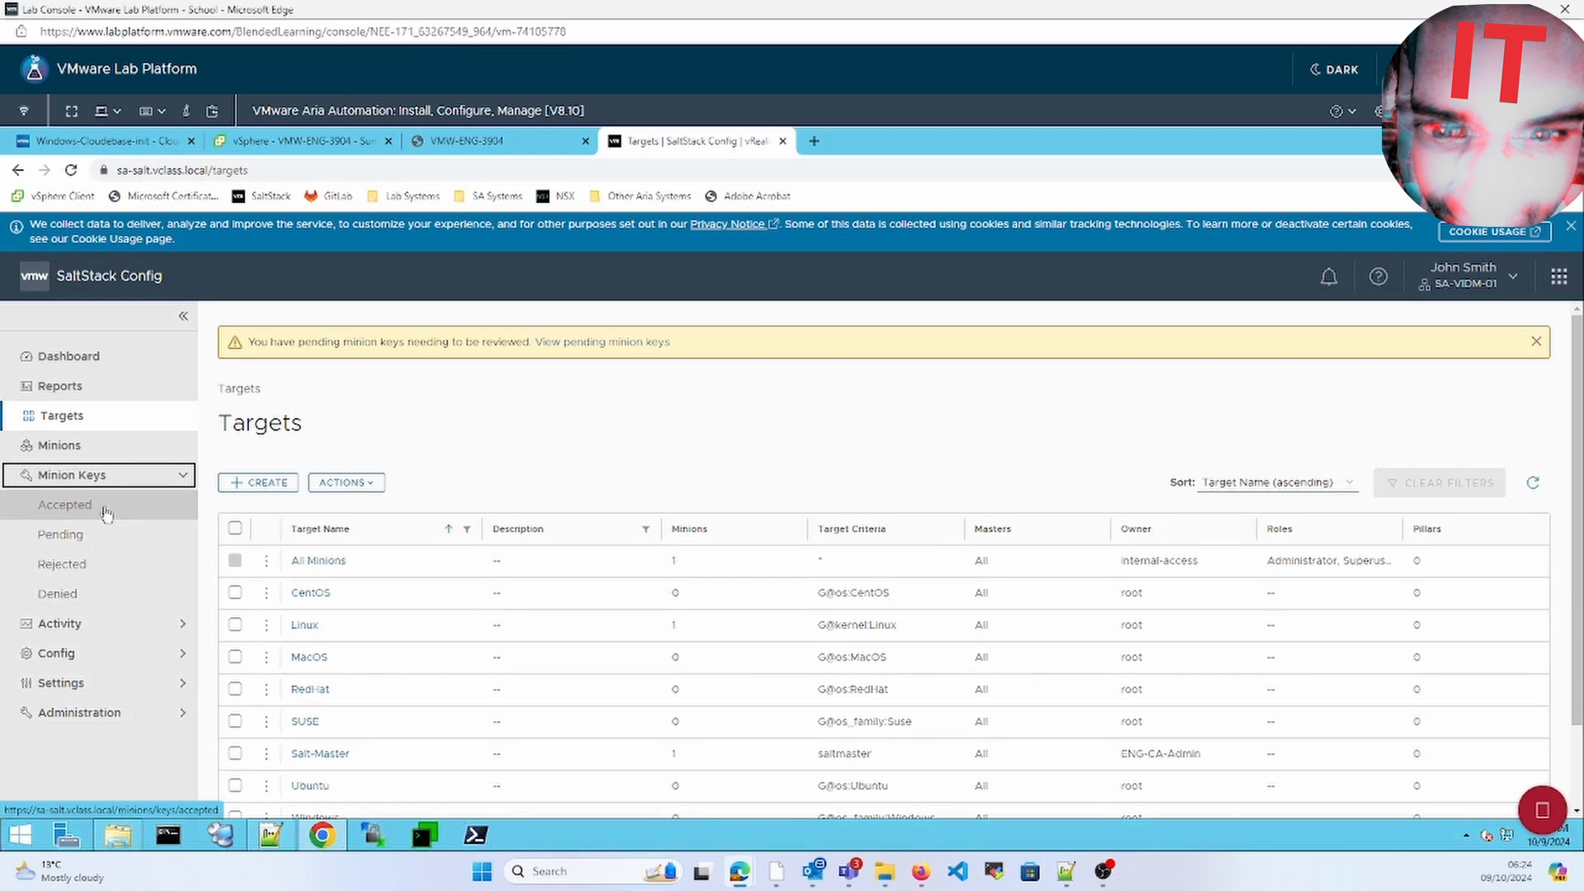
left_click(73, 535)
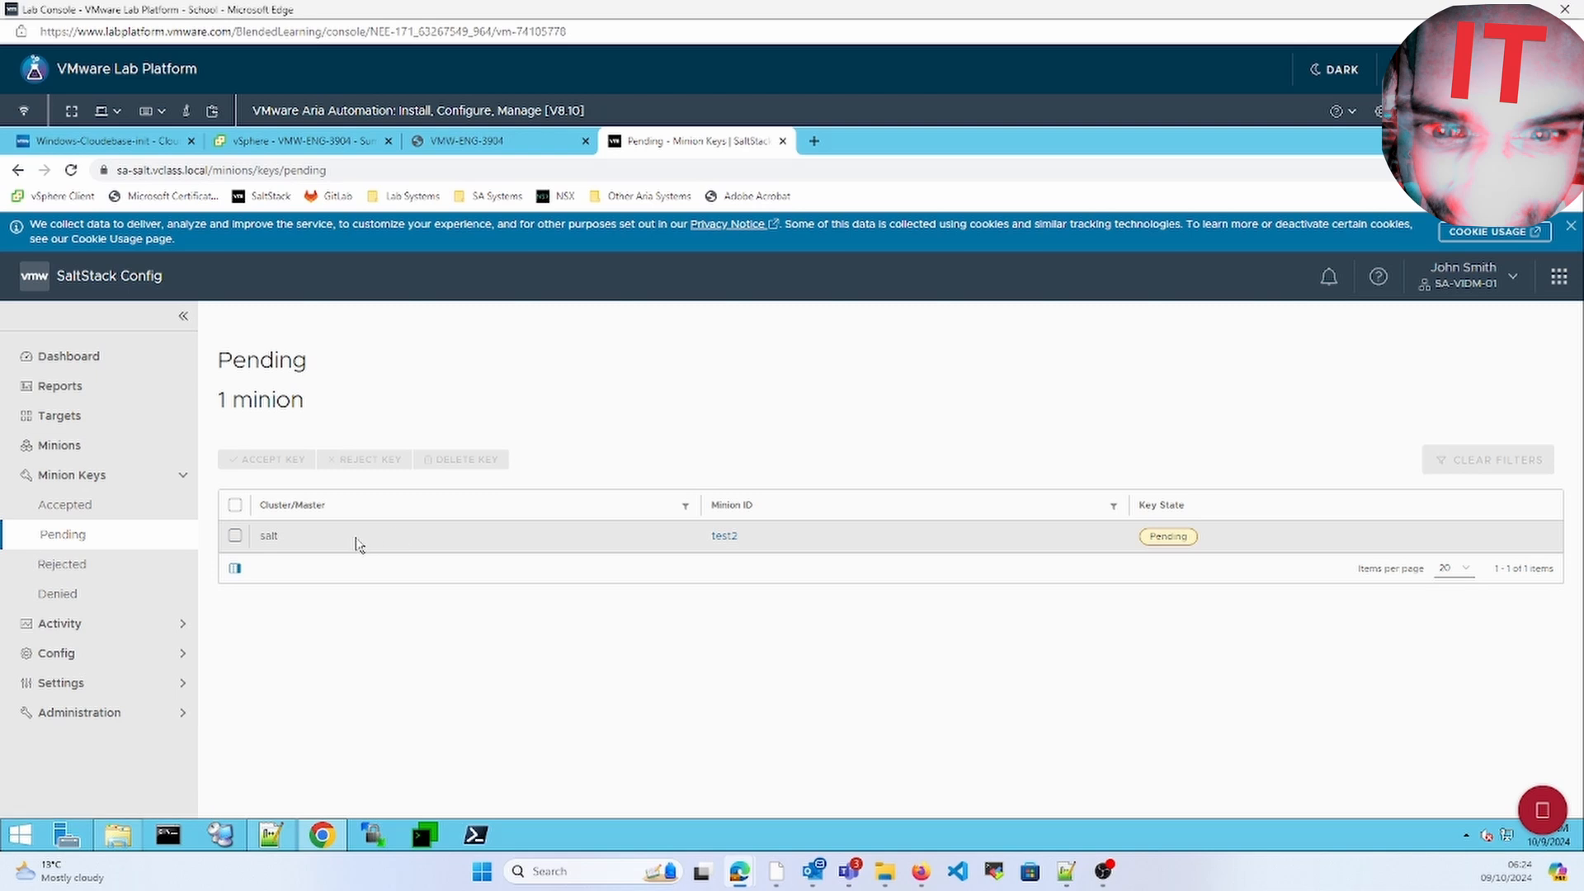
left_click(234, 505)
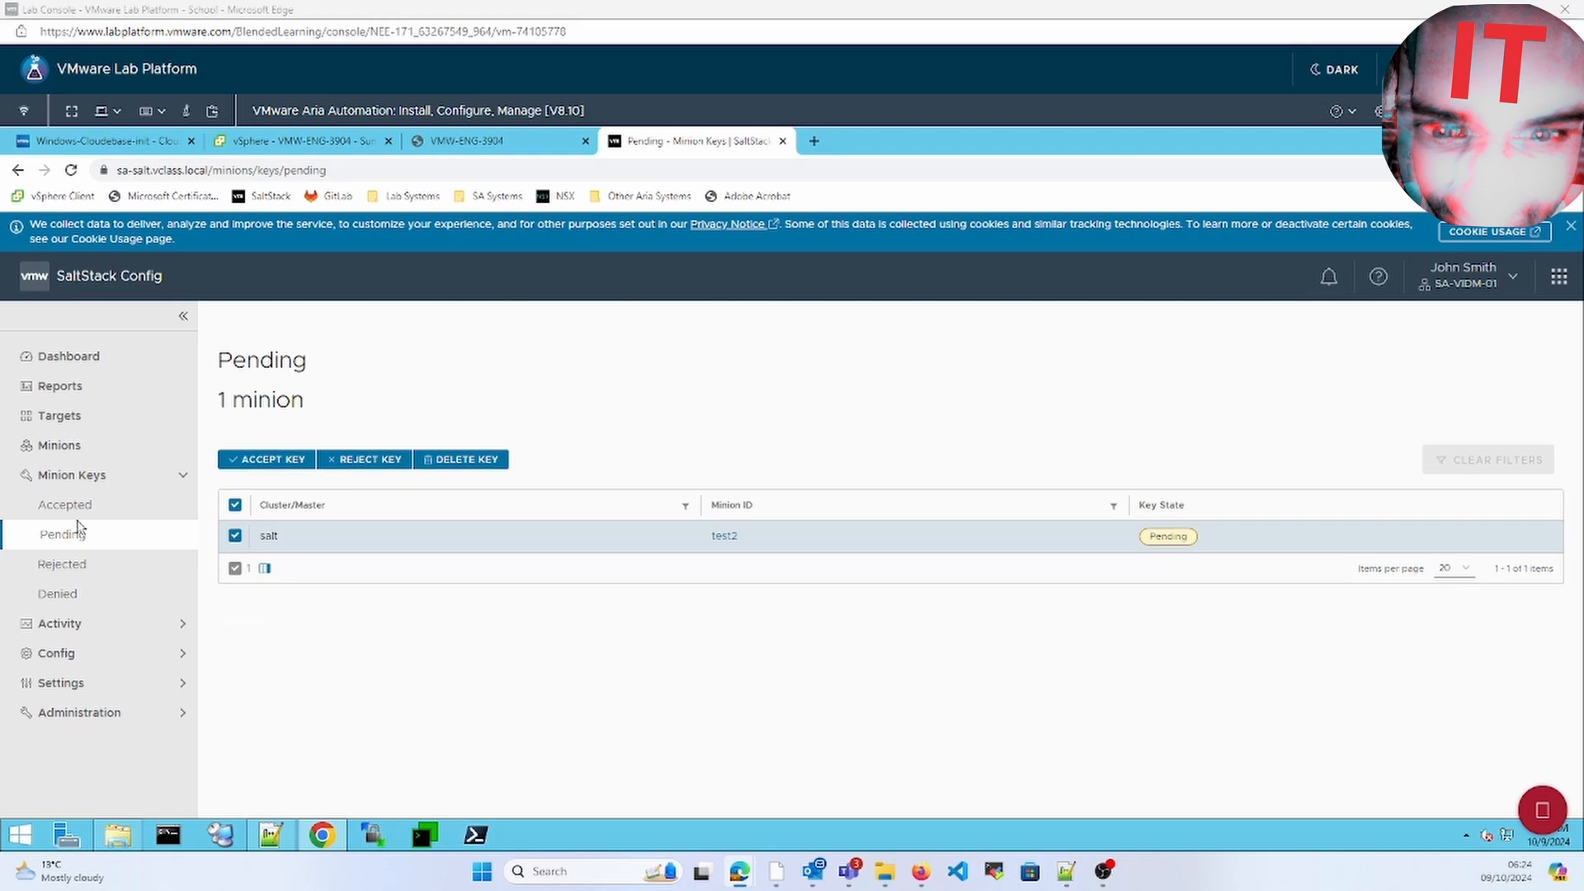
left_click(62, 505)
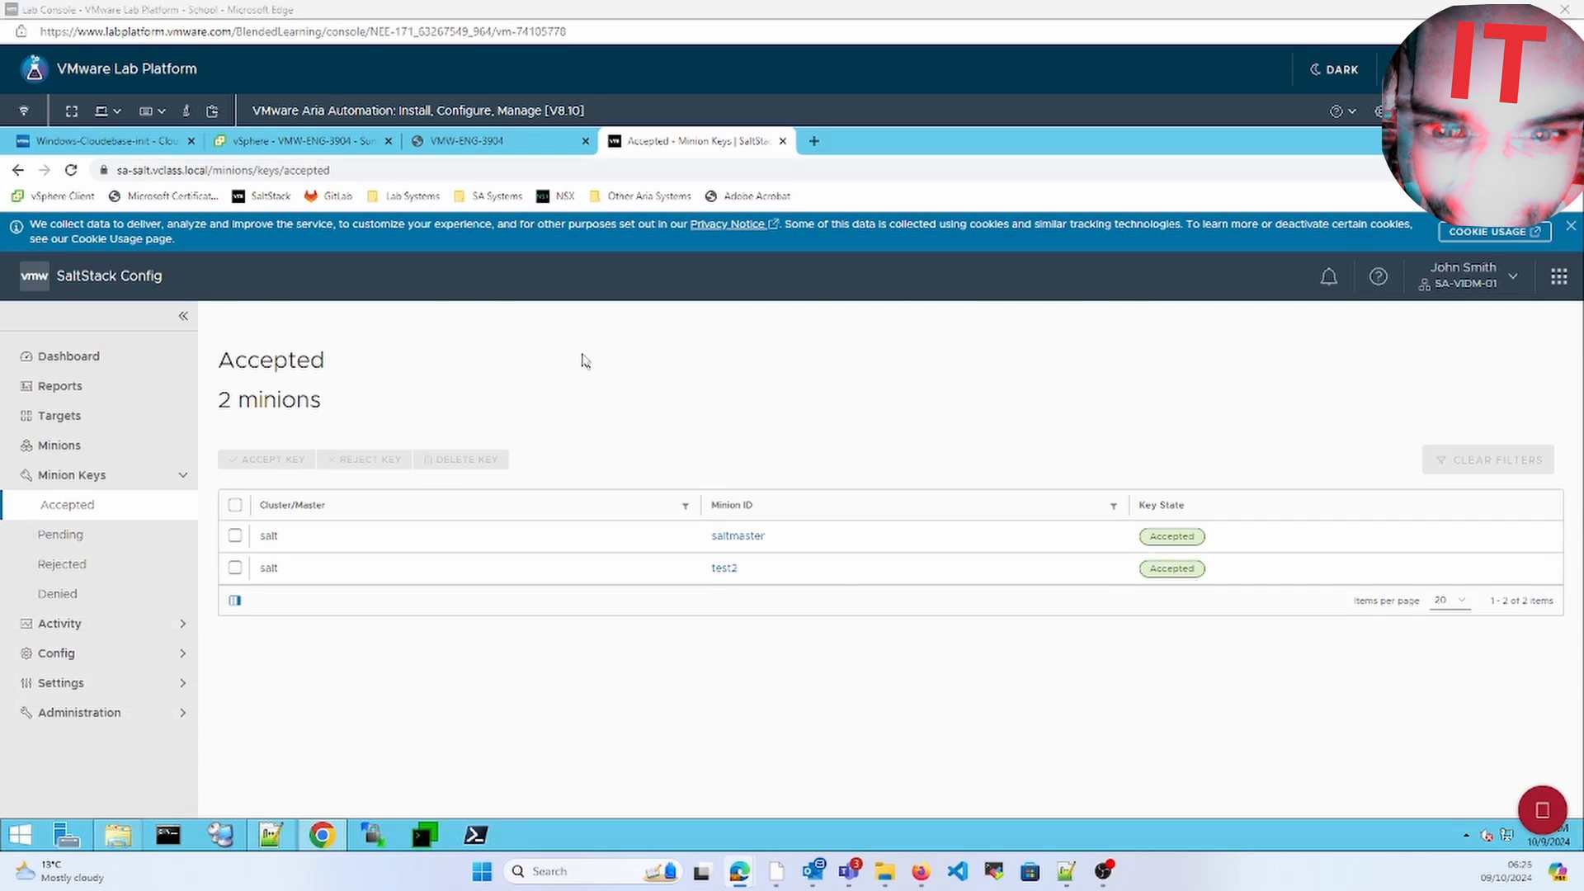
left_click(338, 144)
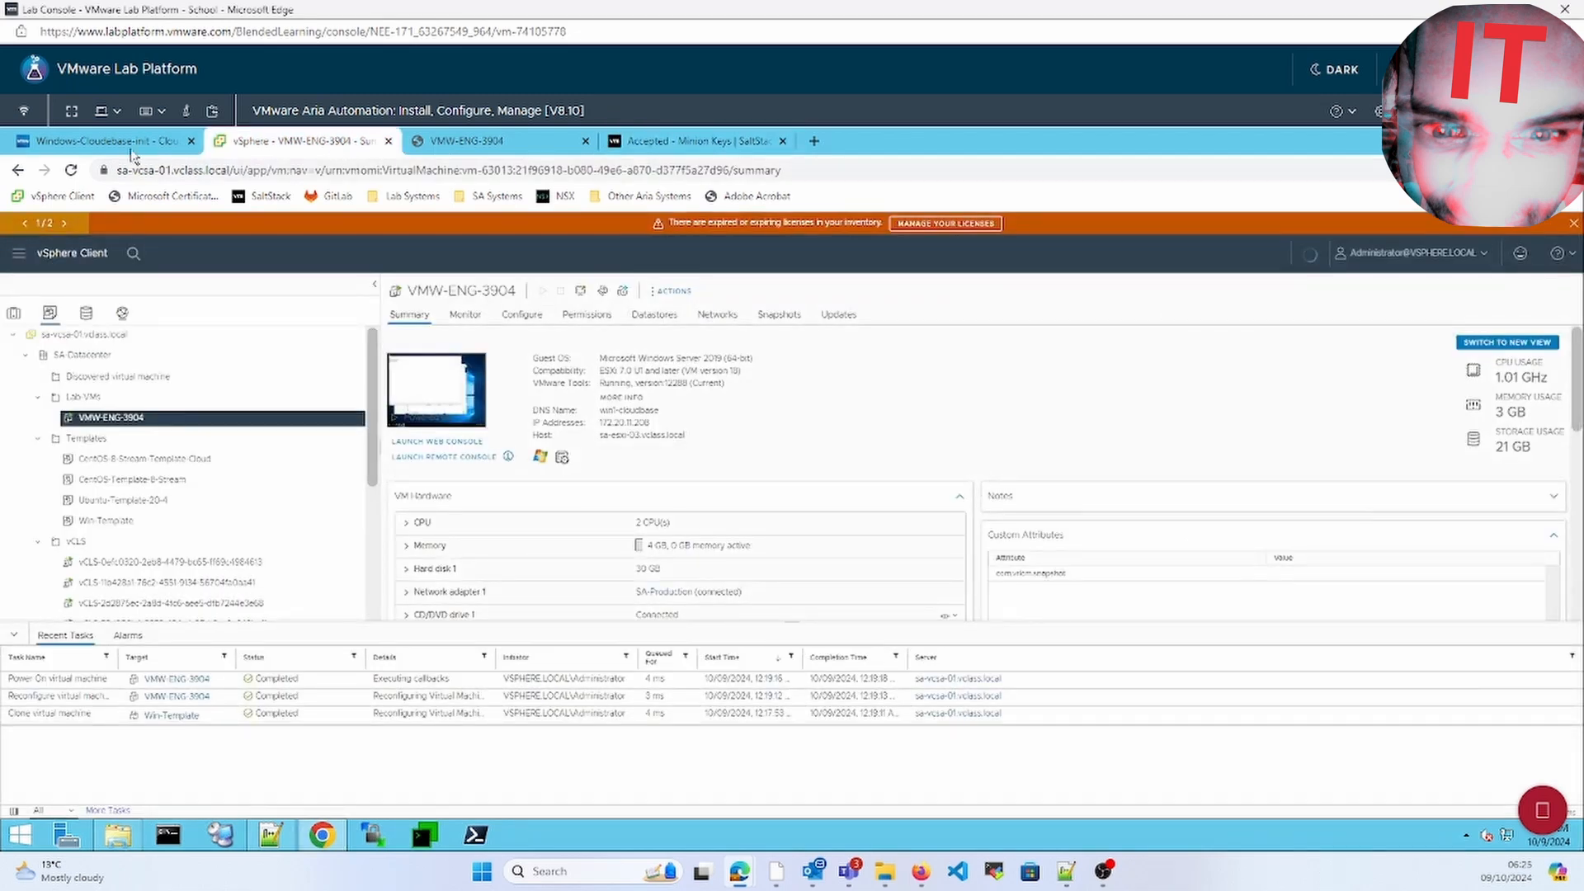
Close the template editor and go to the Deployments list
left_click(99, 142)
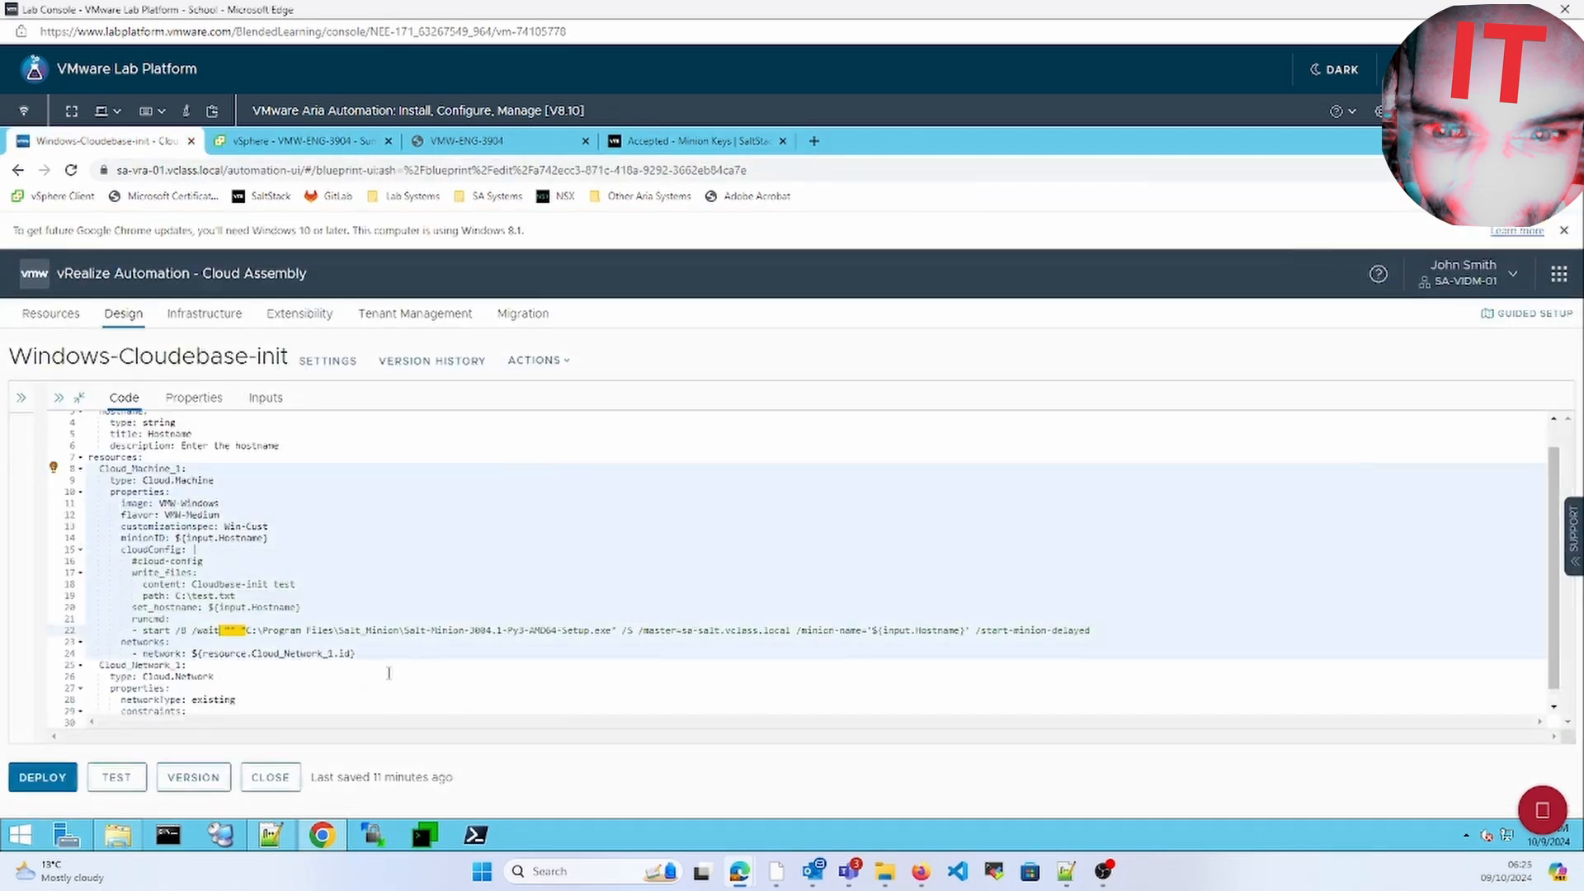
left_click(284, 780)
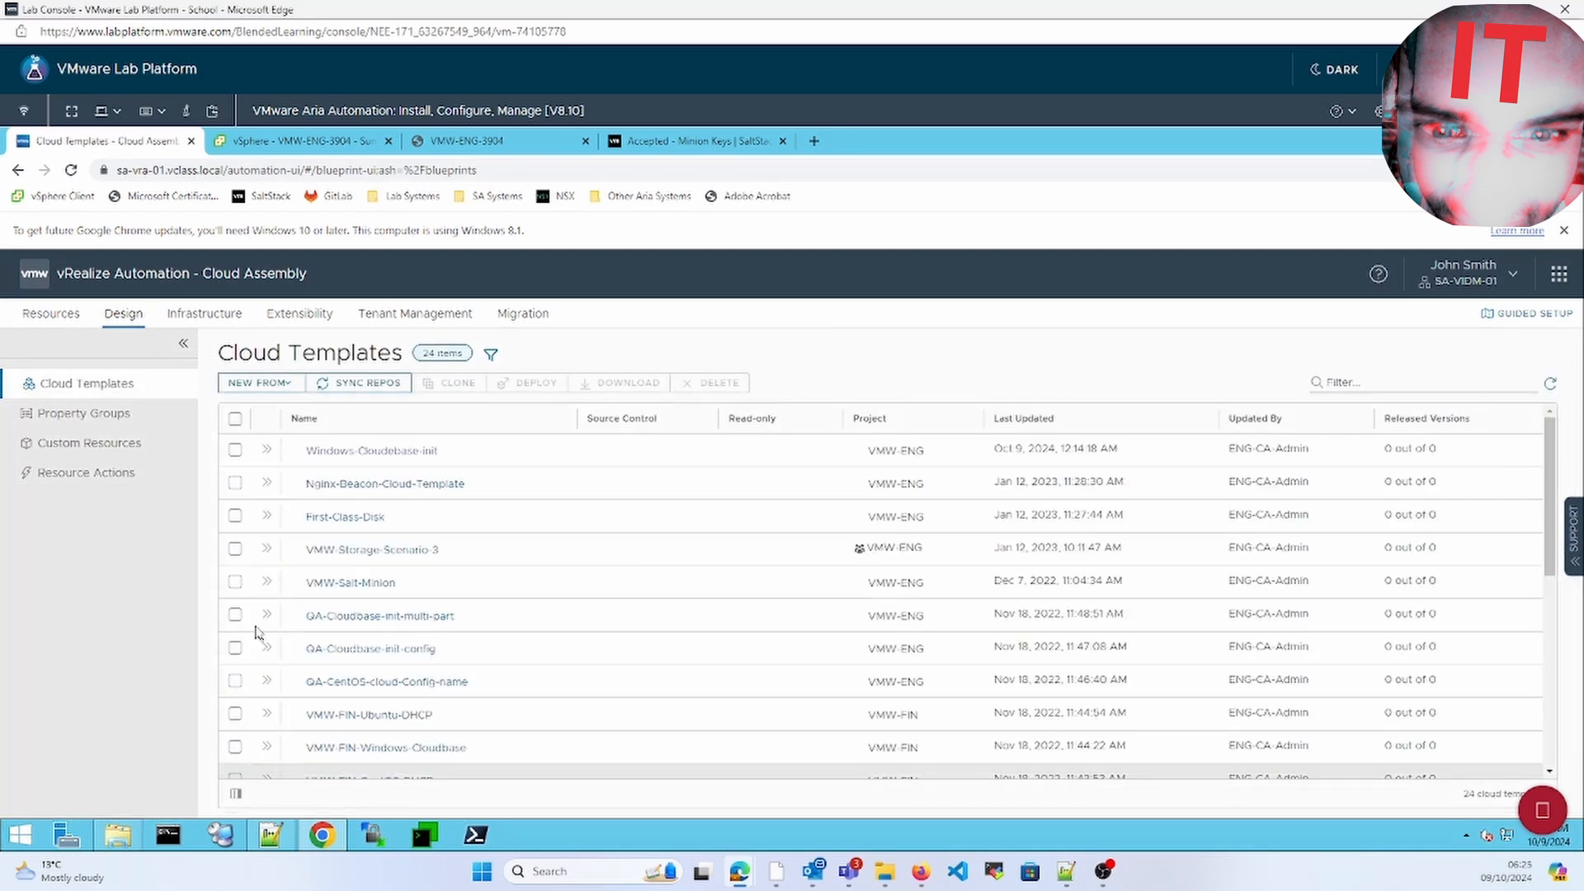
left_click(52, 313)
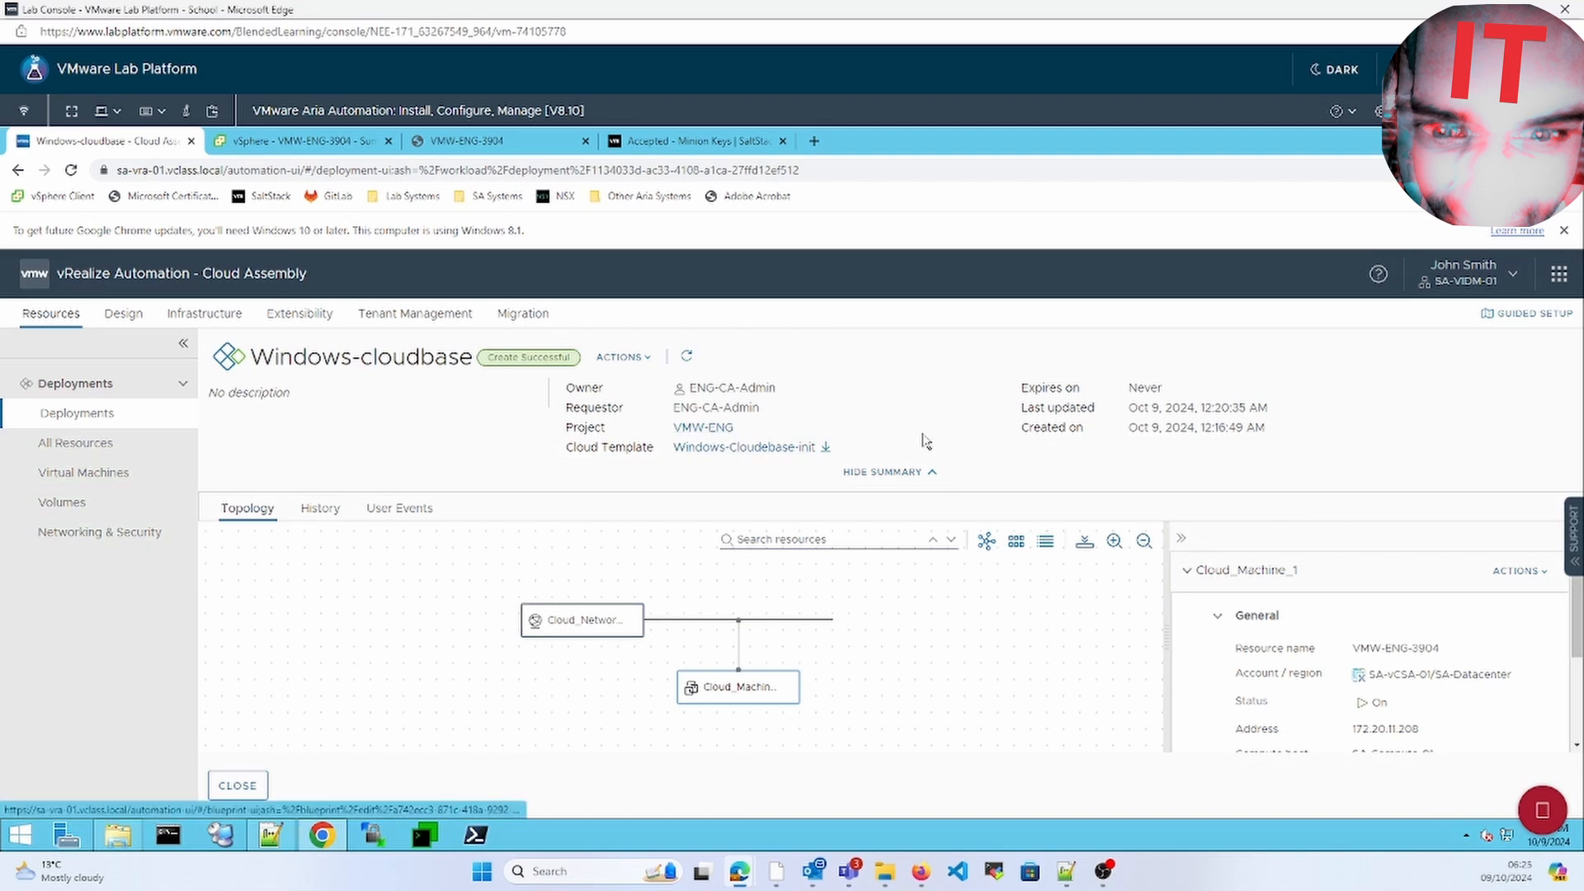
left_click(93, 412)
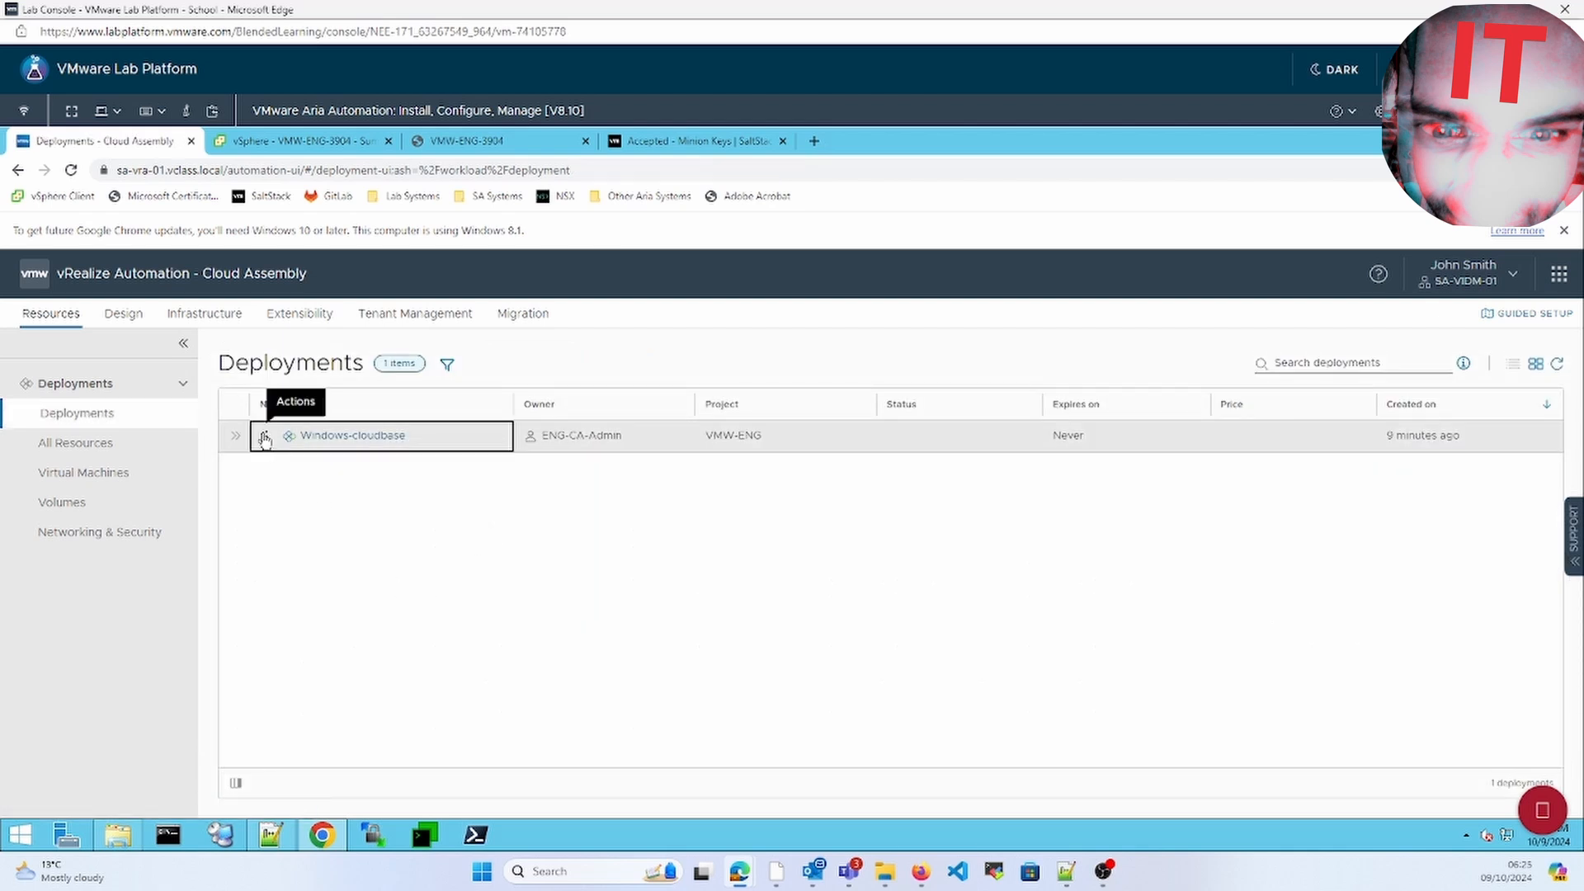
Delete the Windows-cloudbase deployment, then show the Cloud Templates list
left_click(265, 437)
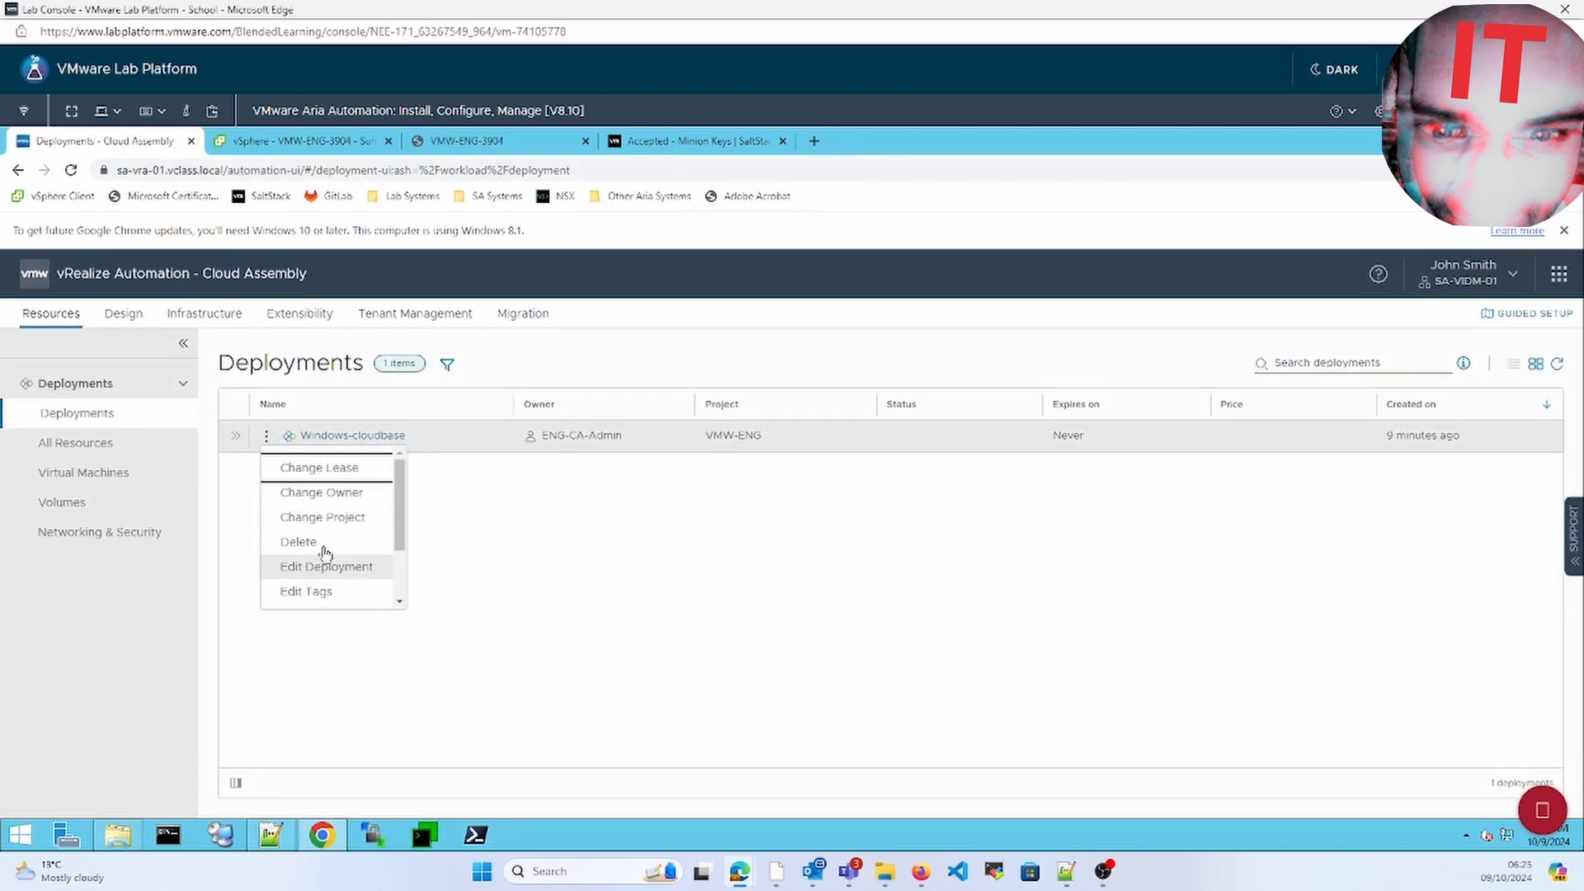
left_click(329, 541)
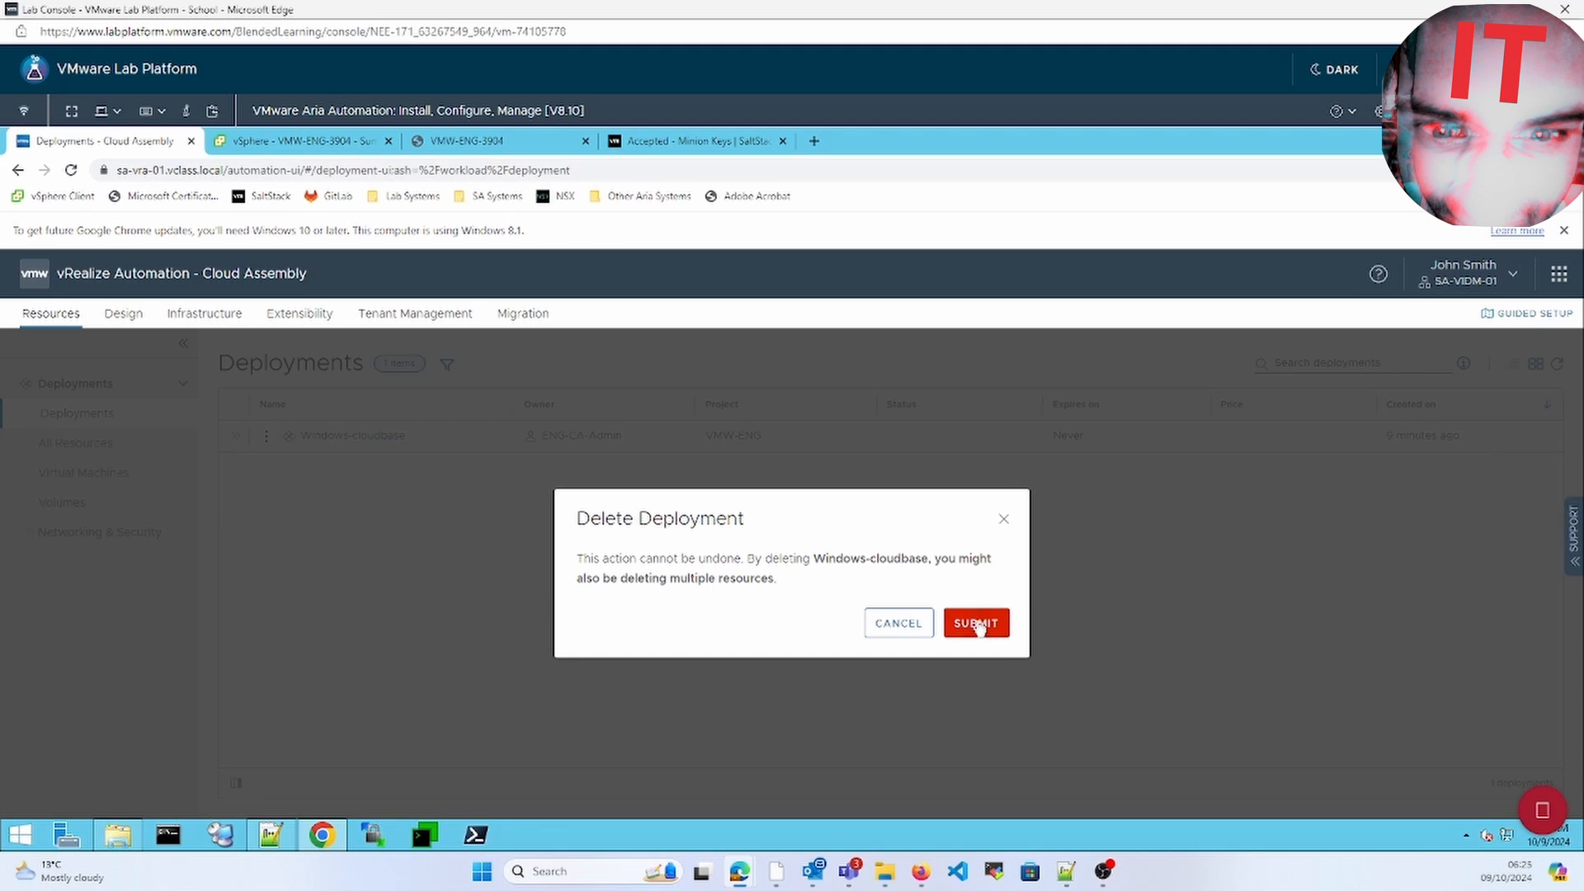
left_click(977, 625)
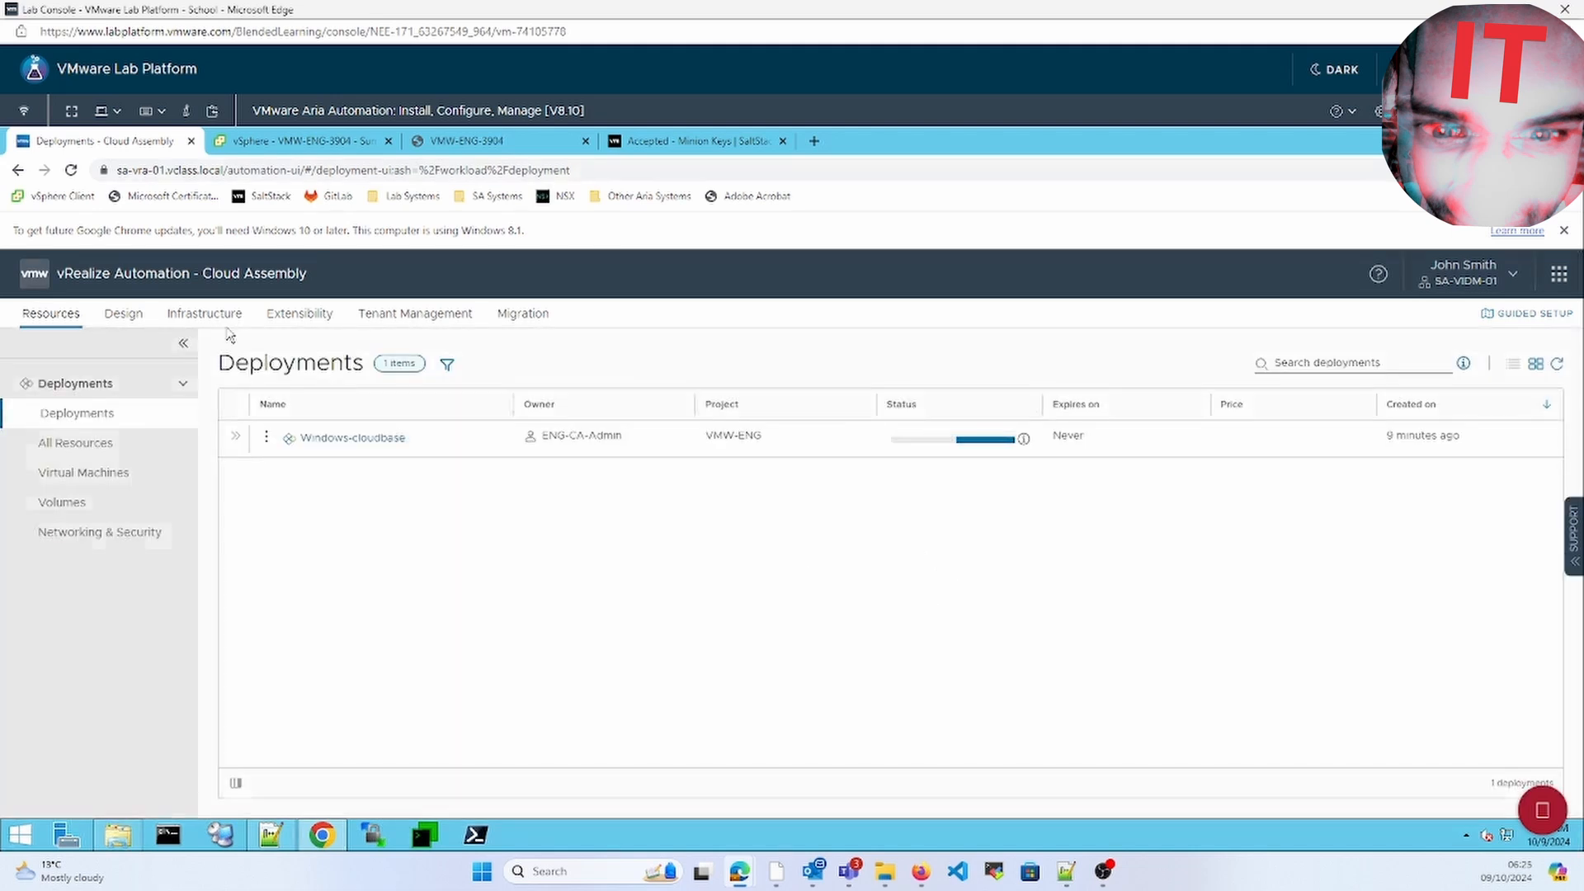
left_click(138, 318)
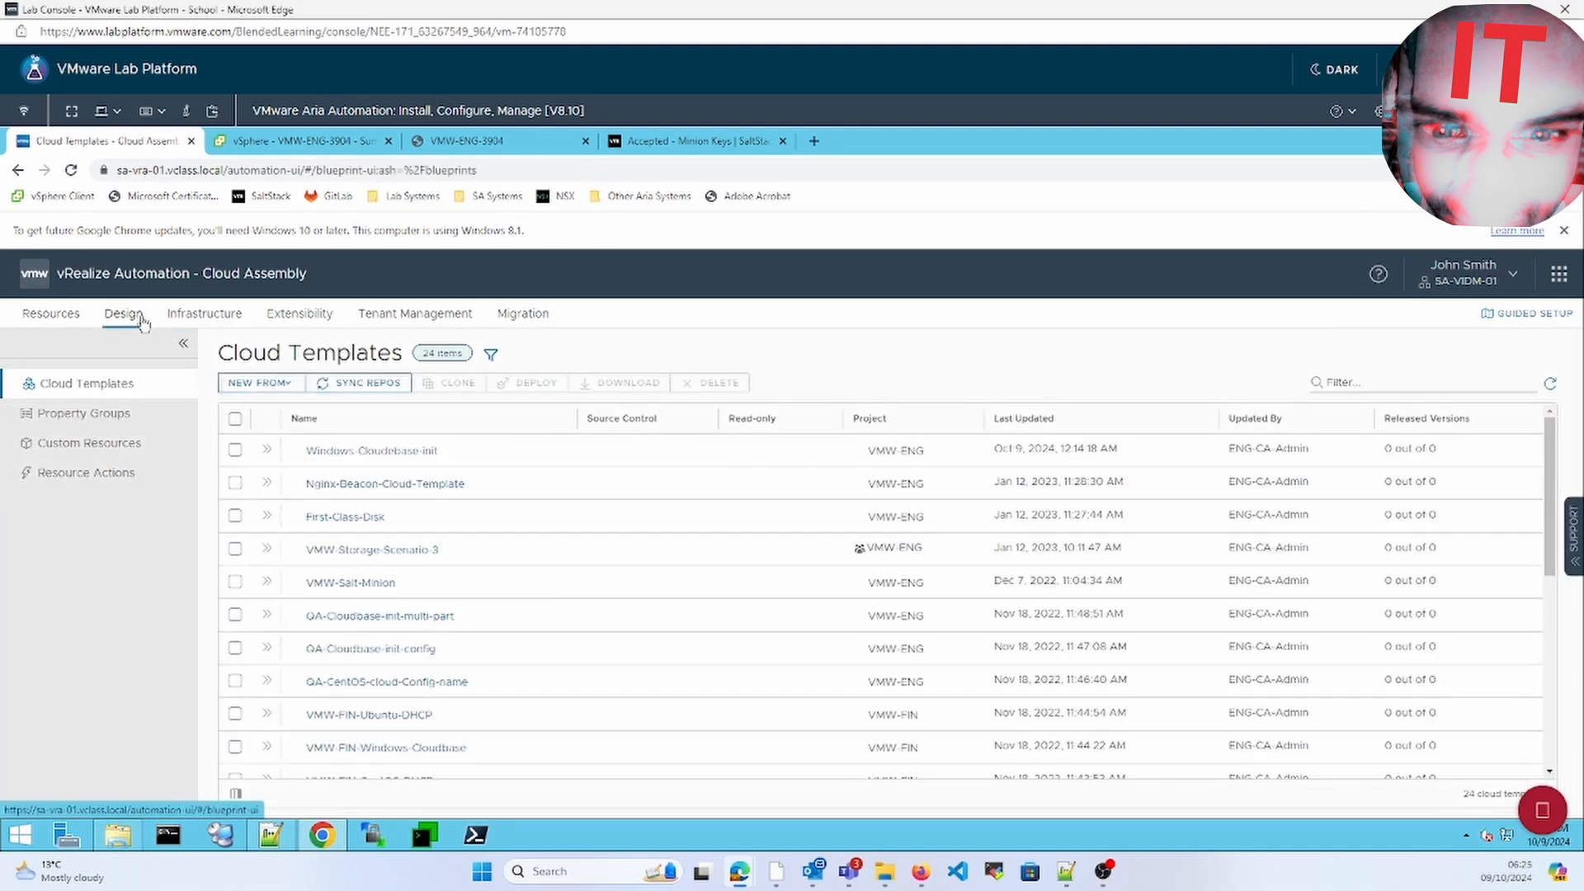
Create a blank-canvas template named windows-cloudbase-multipart in project VMW-ENG
left_click(285, 384)
left_click(284, 411)
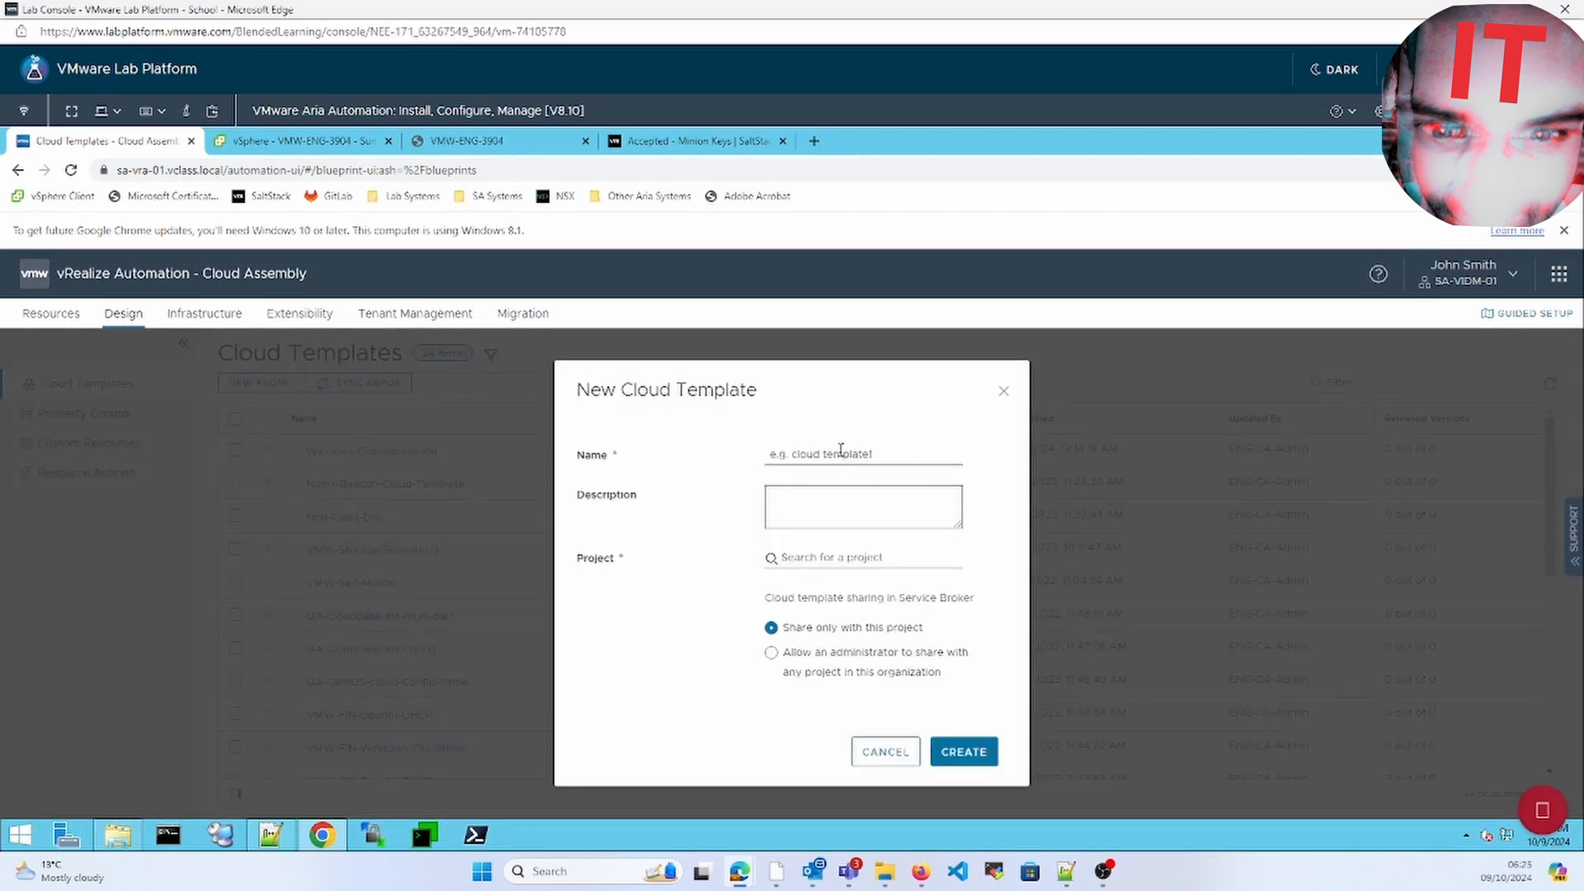
left_click(841, 450)
type("windows")
type("-cloudinit")
type("m")
type("ultpart")
left_click(805, 559)
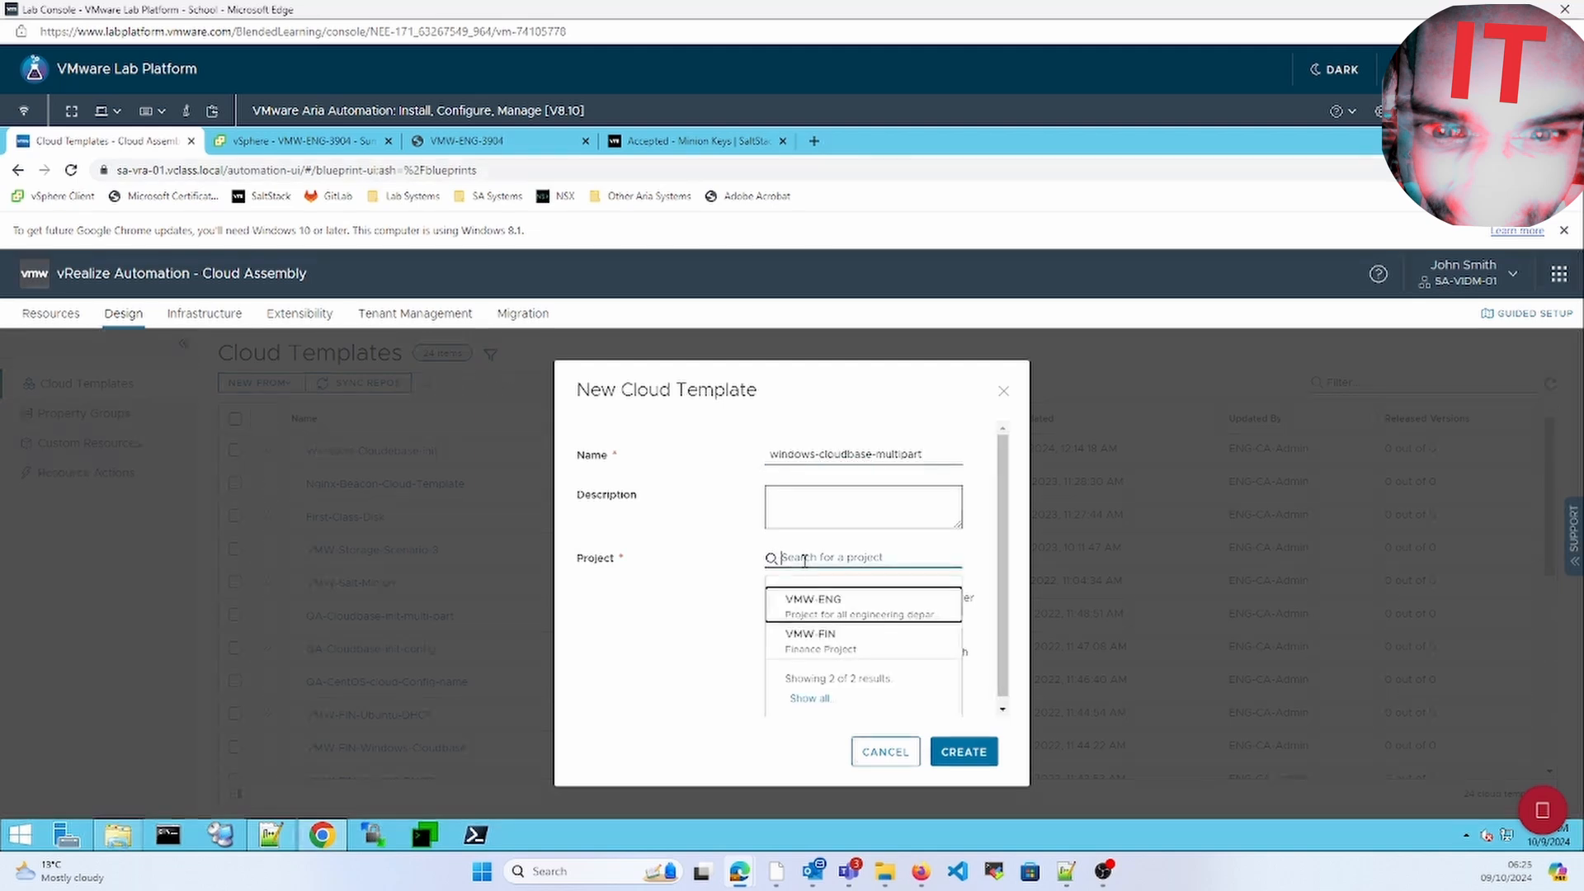
left_click(818, 614)
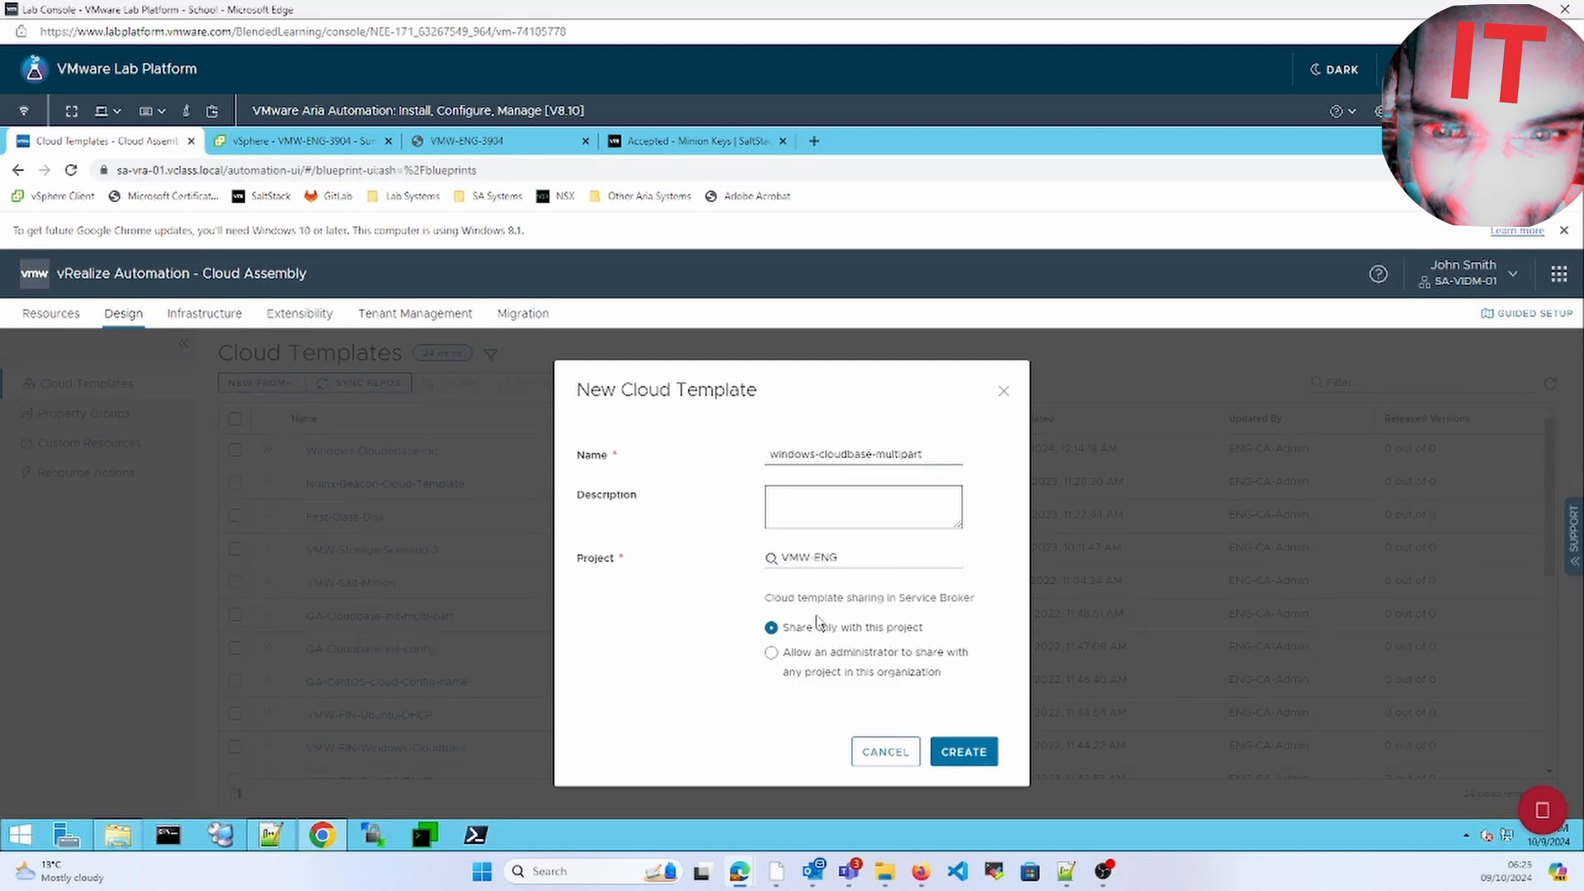
left_click(986, 764)
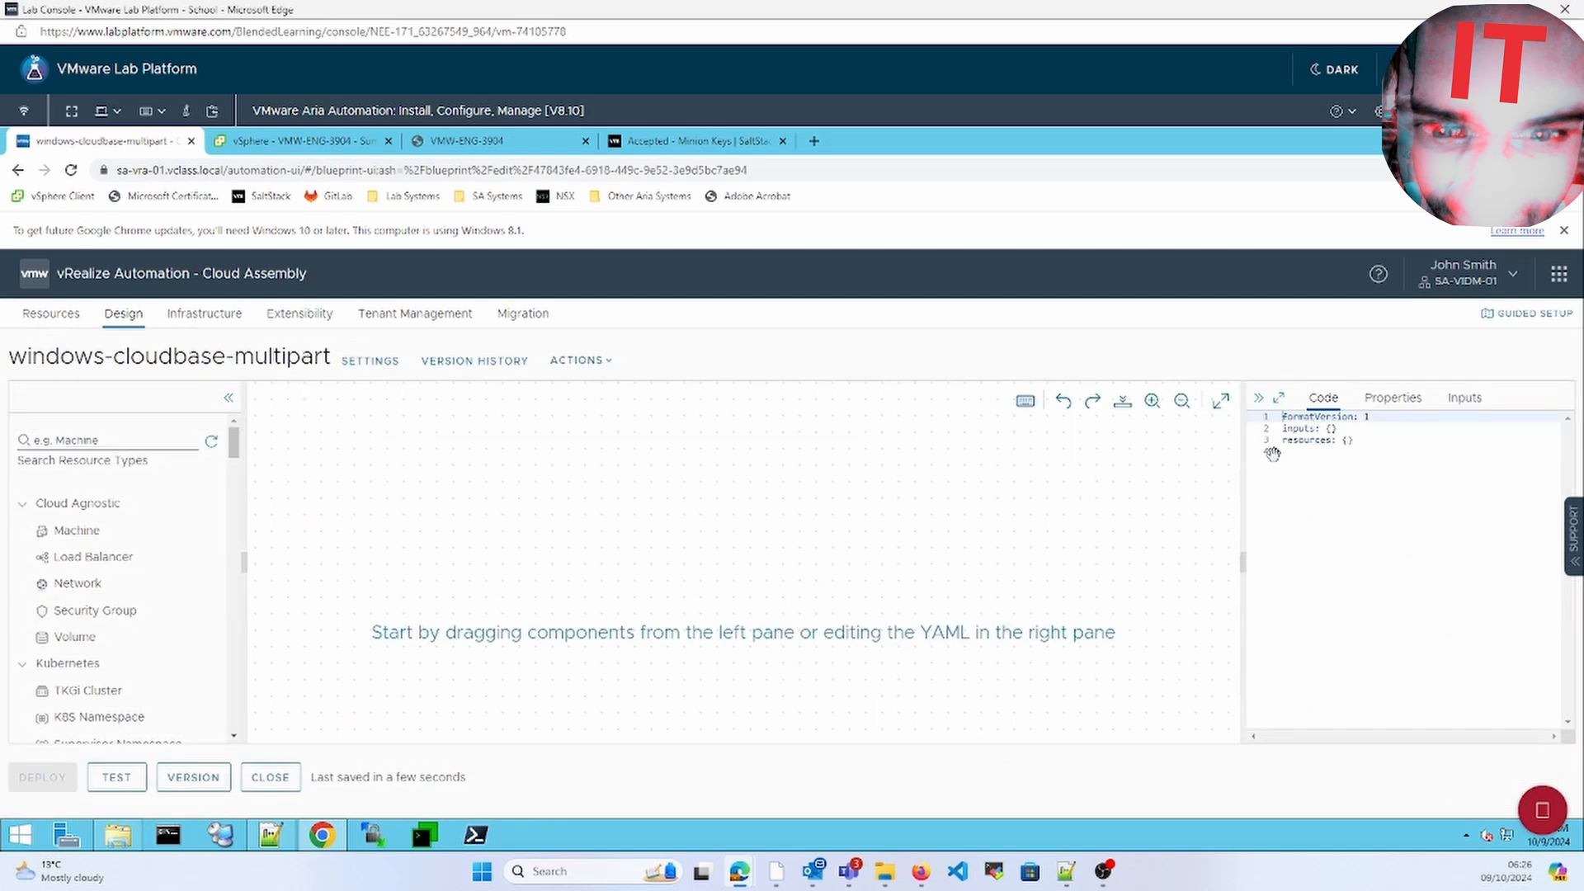
Copy the entire QA-Cloudbase-init-multi-part.yaml contents in Notepad++
left_click(1279, 398)
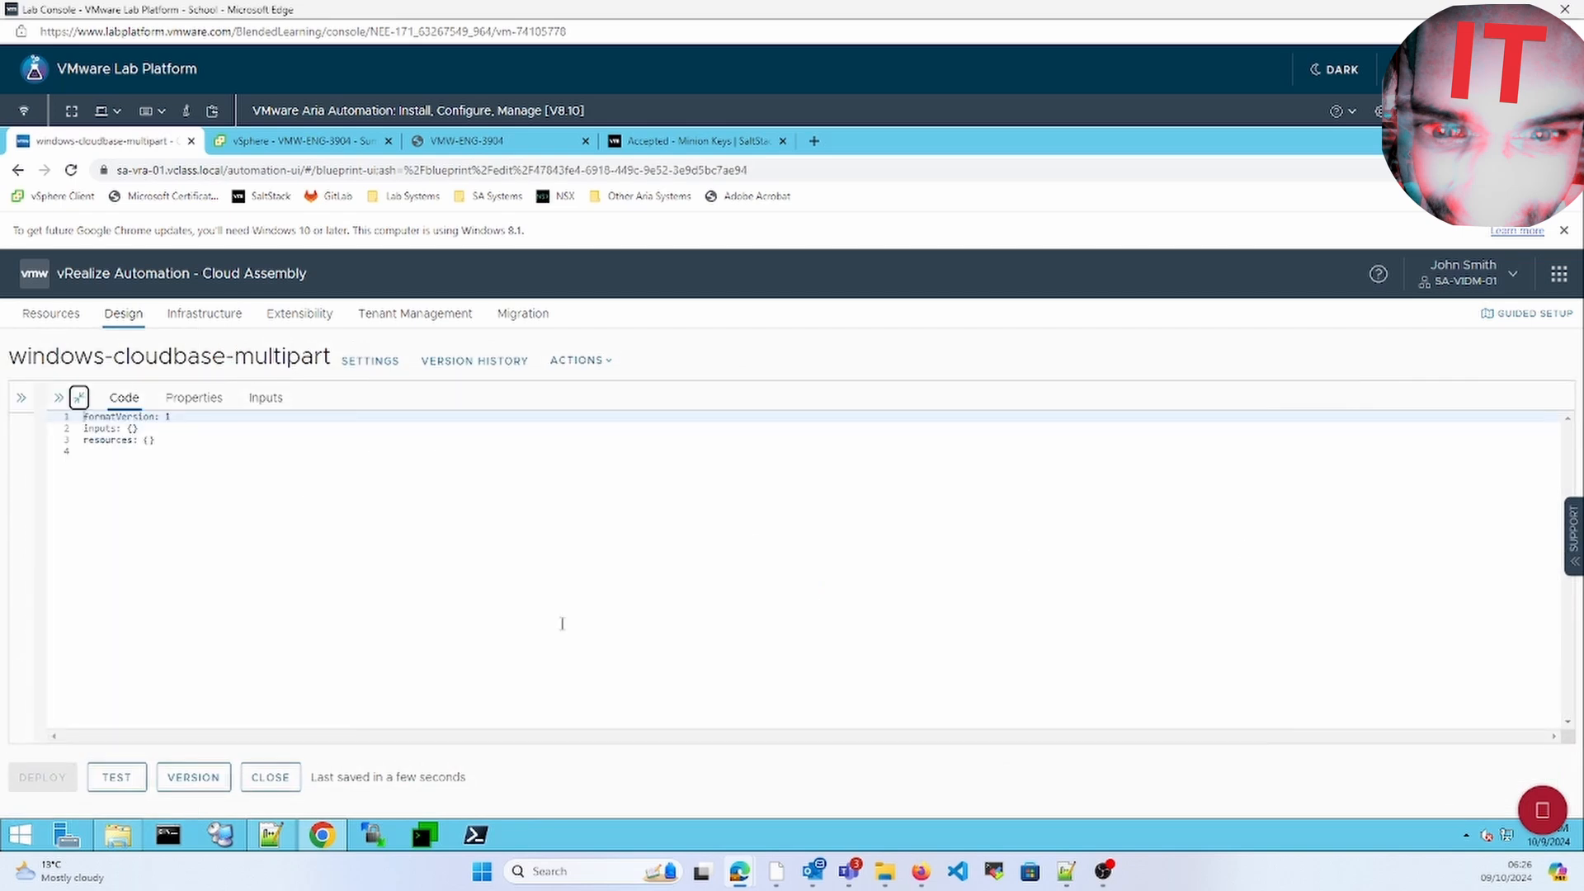
left_click(271, 835)
left_click(97, 196)
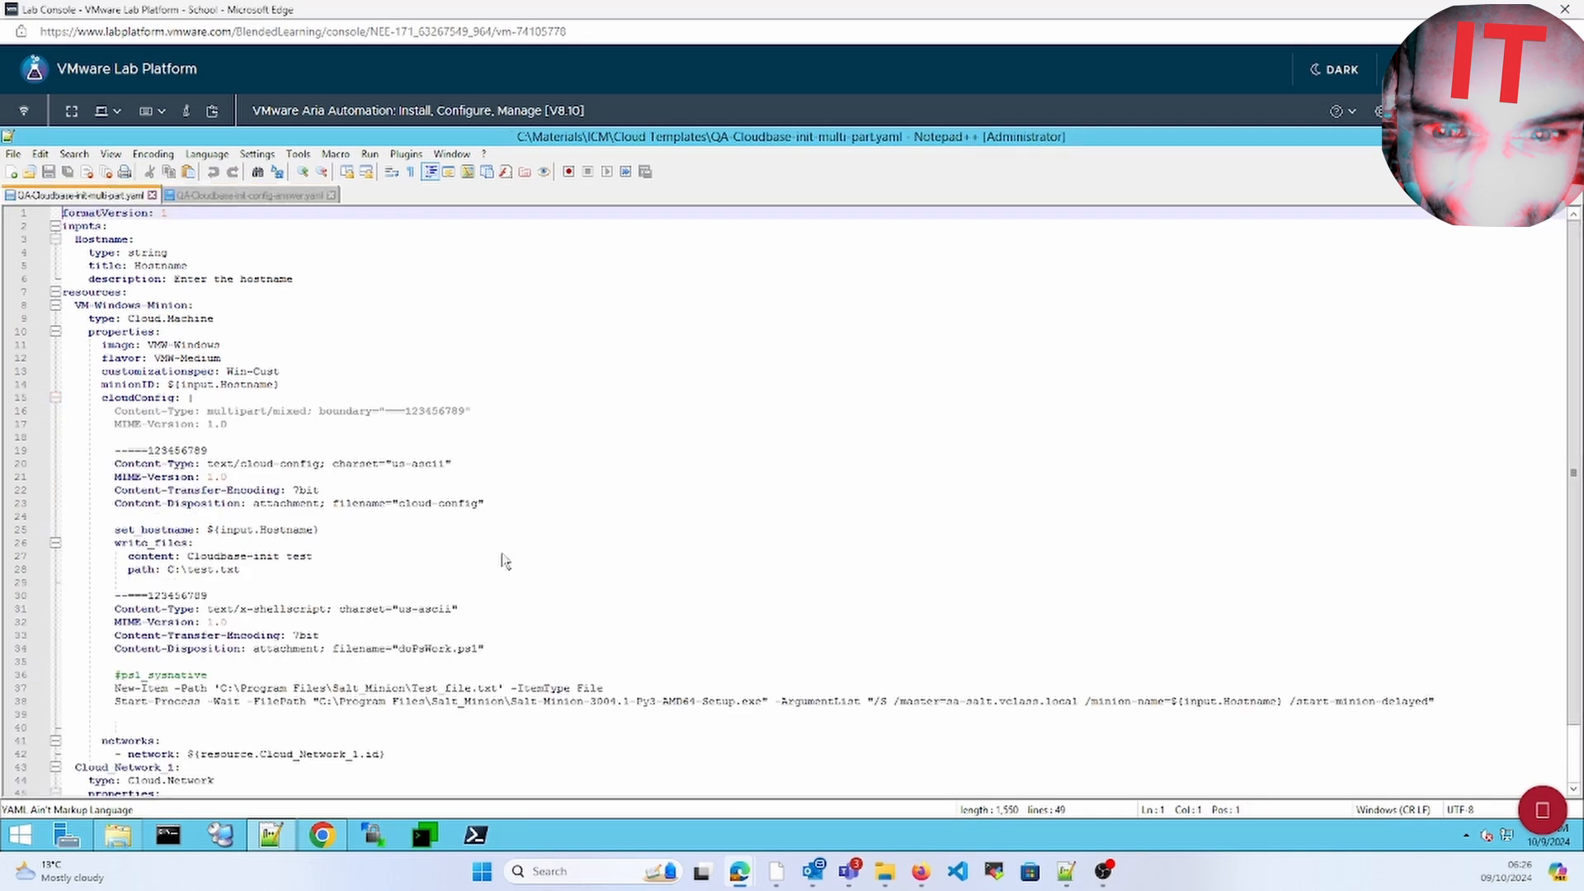
key("ctrl+a")
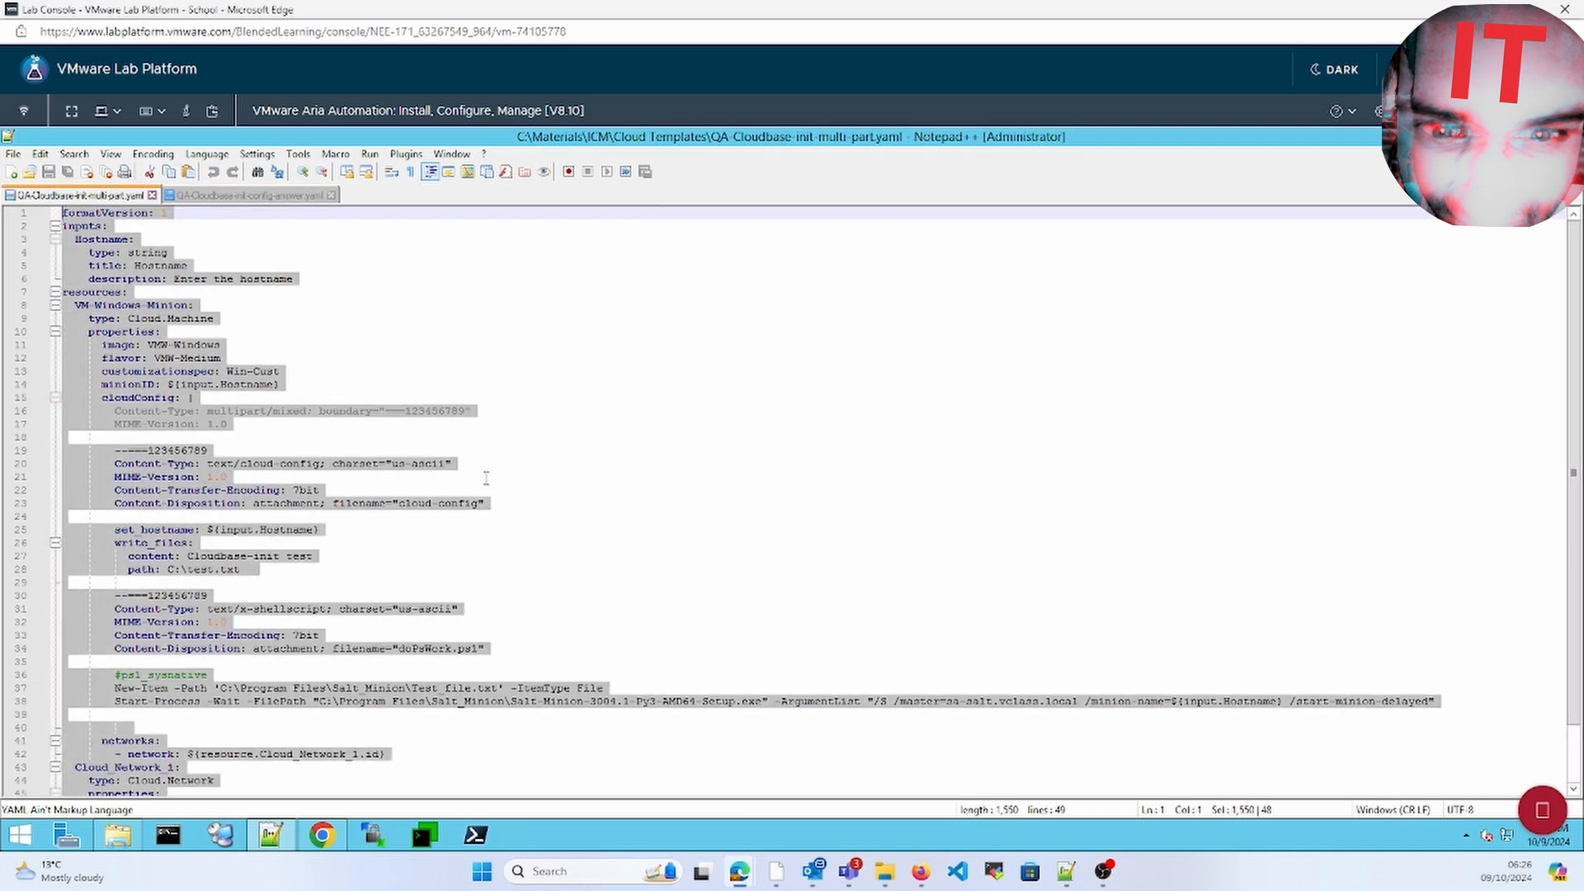
right_click(171, 366)
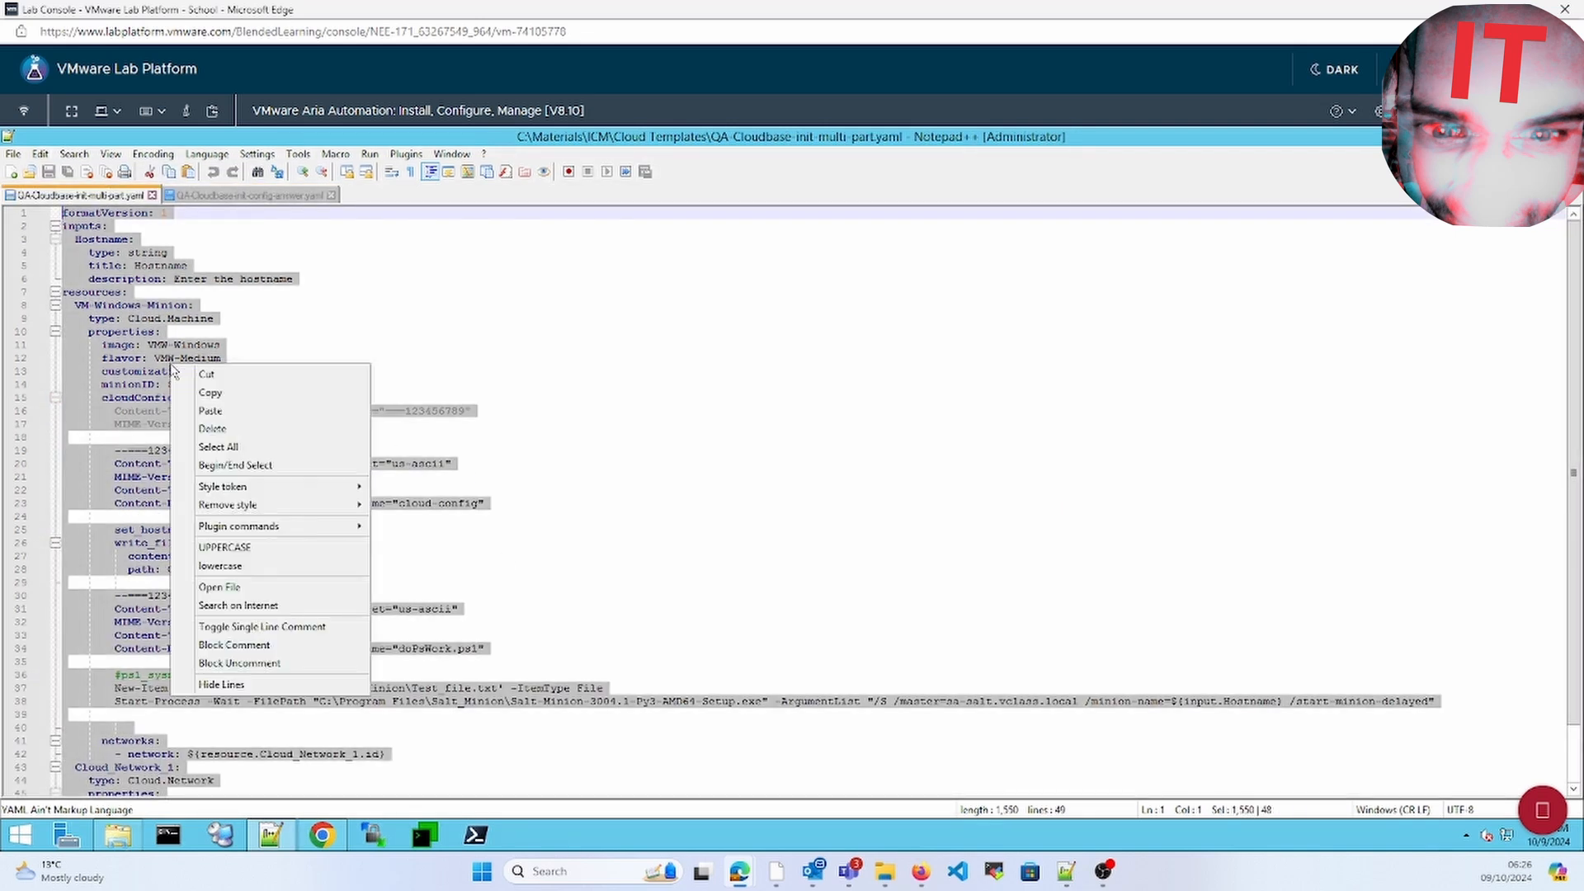
left_click(213, 396)
Replace the template's default YAML with the pasted 49-line multipart blueprint
left_click(322, 835)
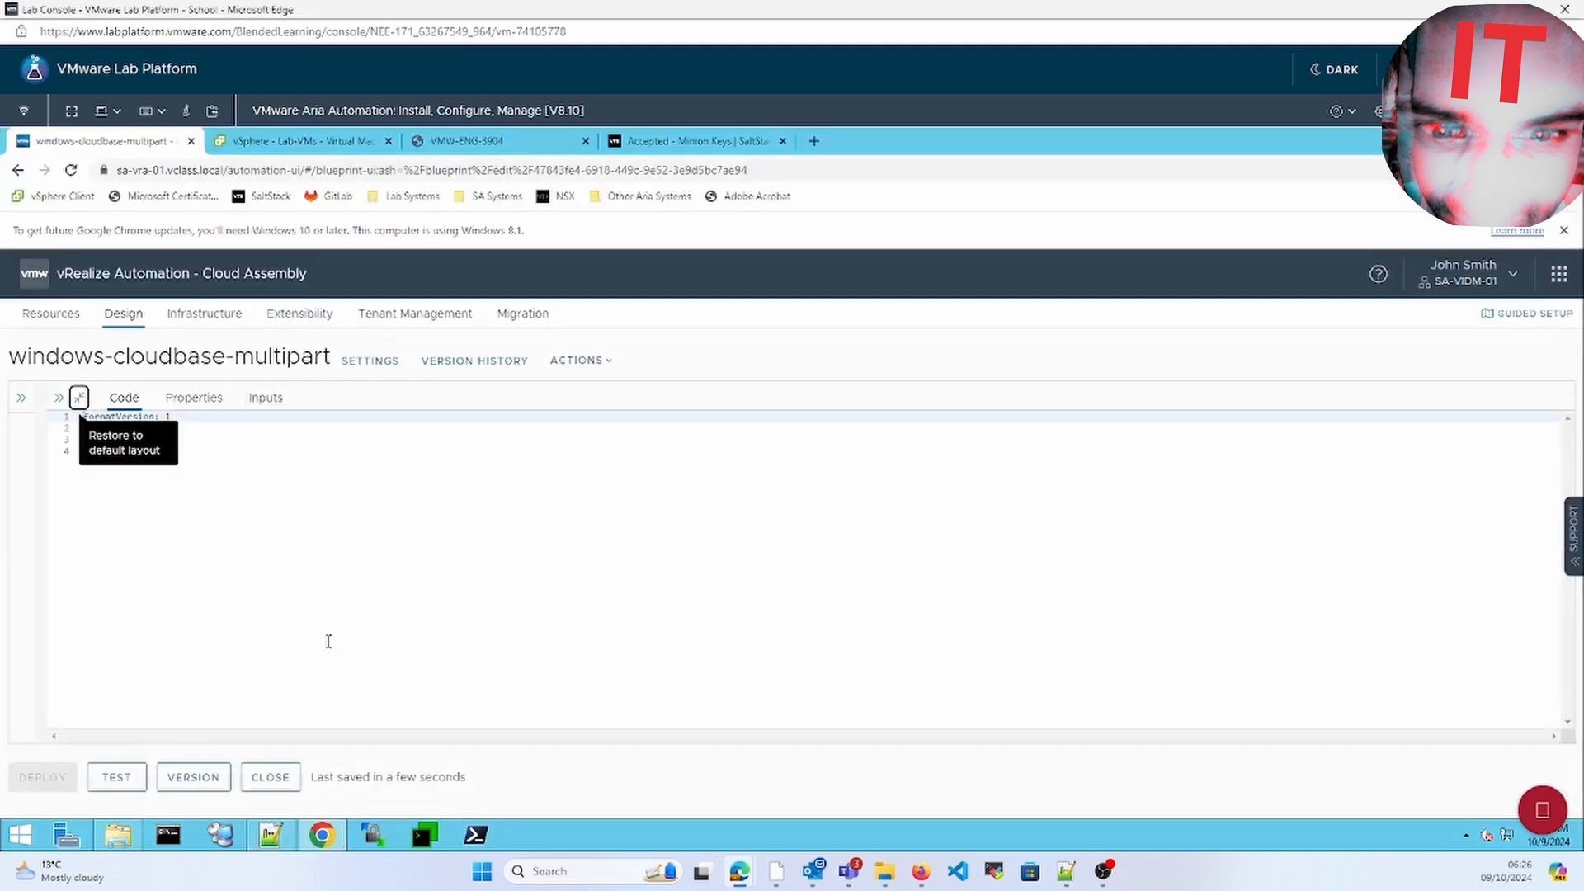
left_click(328, 641)
key("ctrl+a")
key("Delete")
right_click(328, 407)
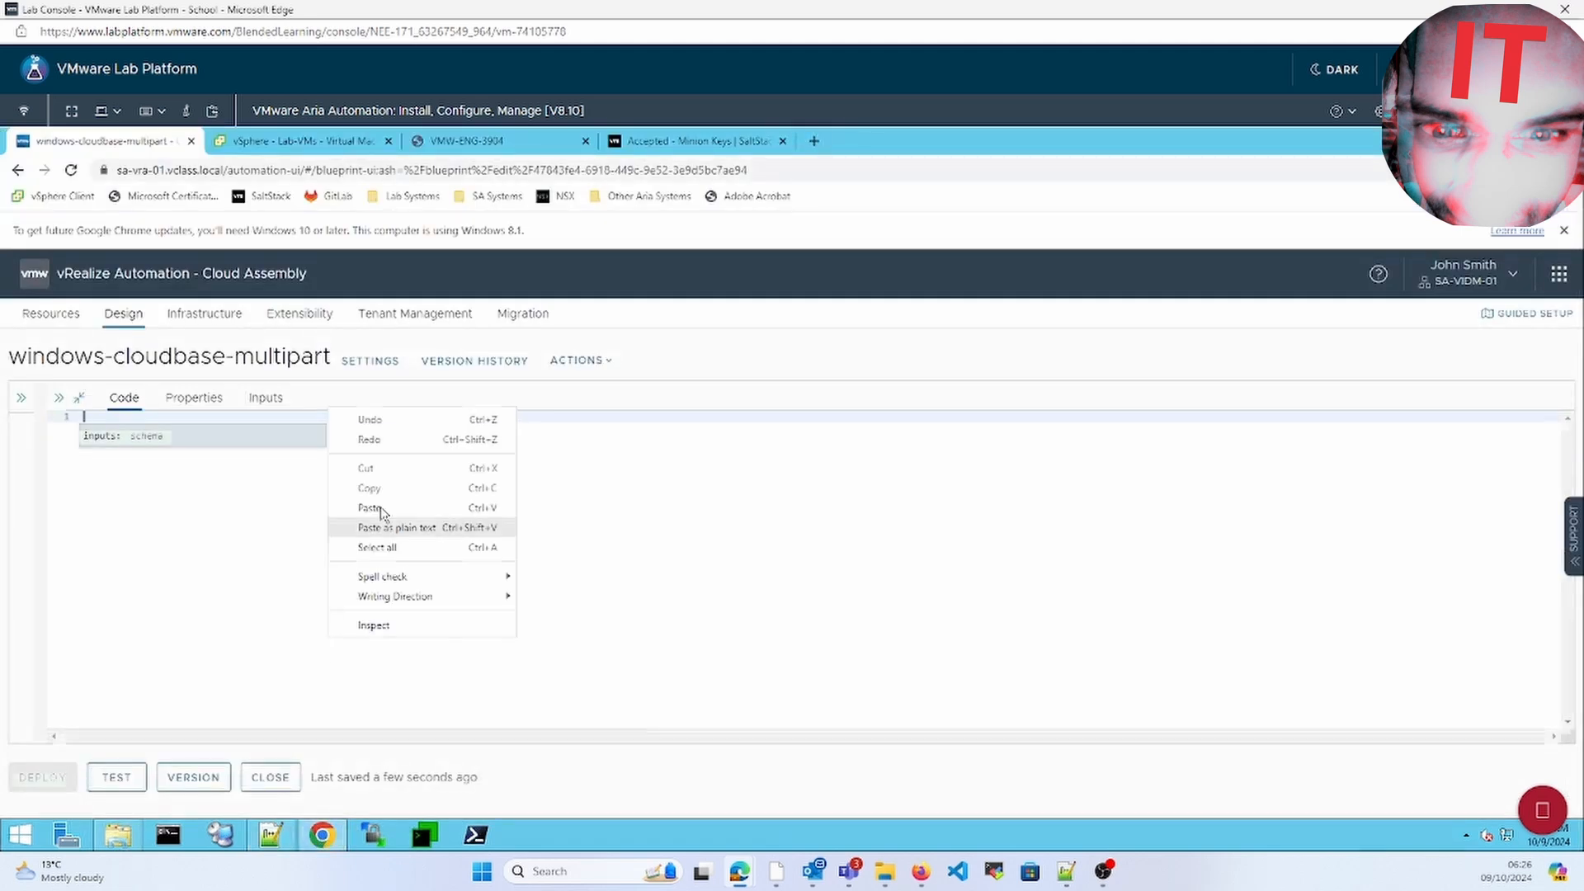
left_click(371, 508)
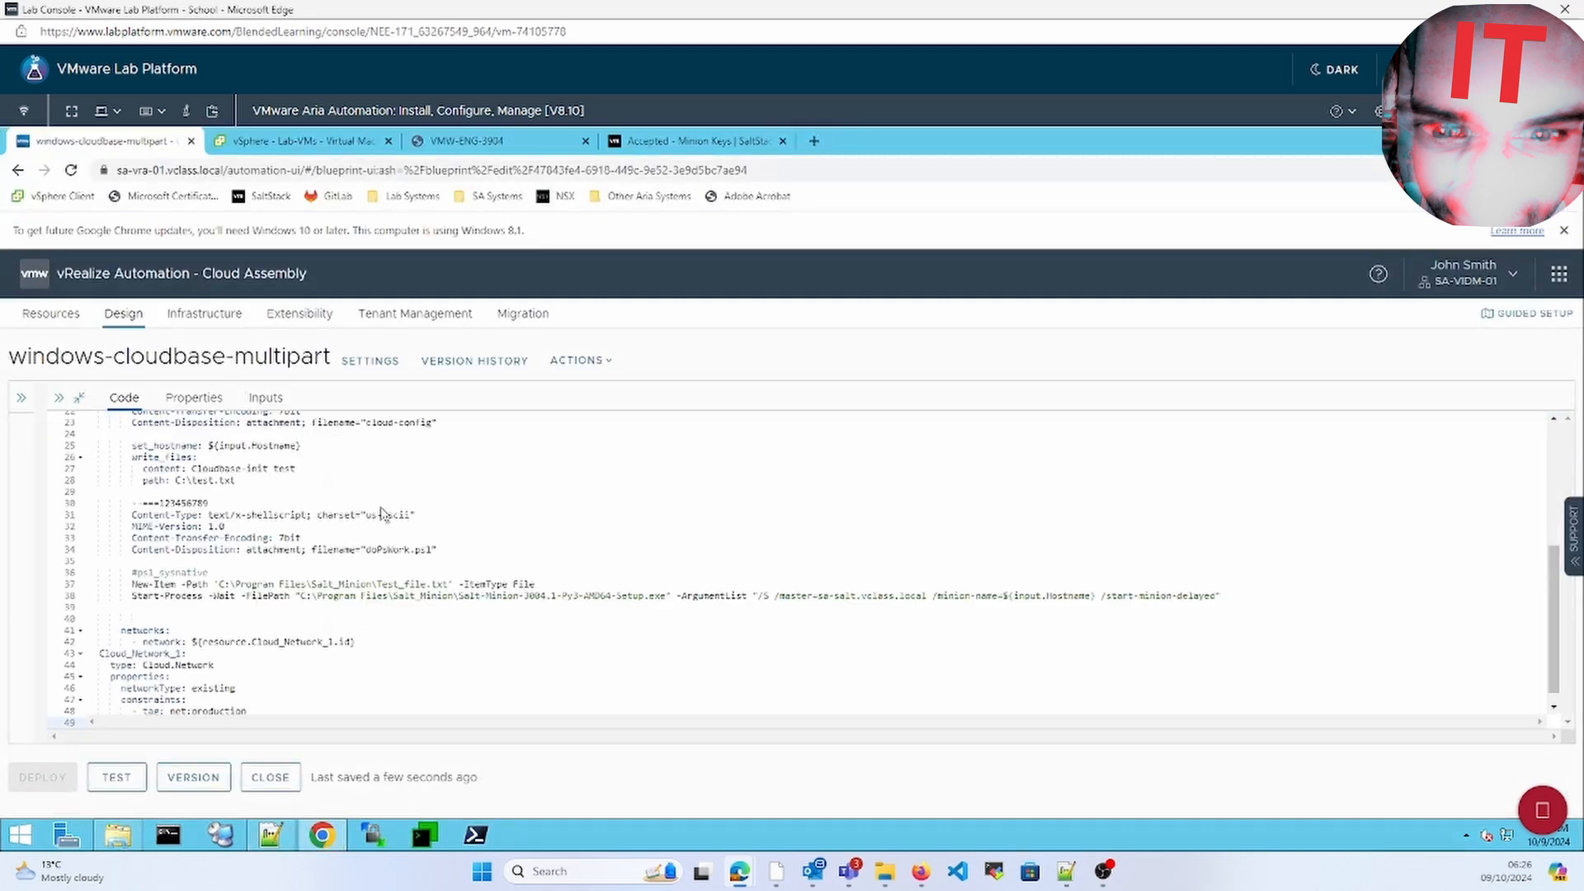
Check the VM-Windows-Minion resource name and the Cloud_Network_1 references in QA-Cloudbase-init-multi-part.yaml
left_click(271, 837)
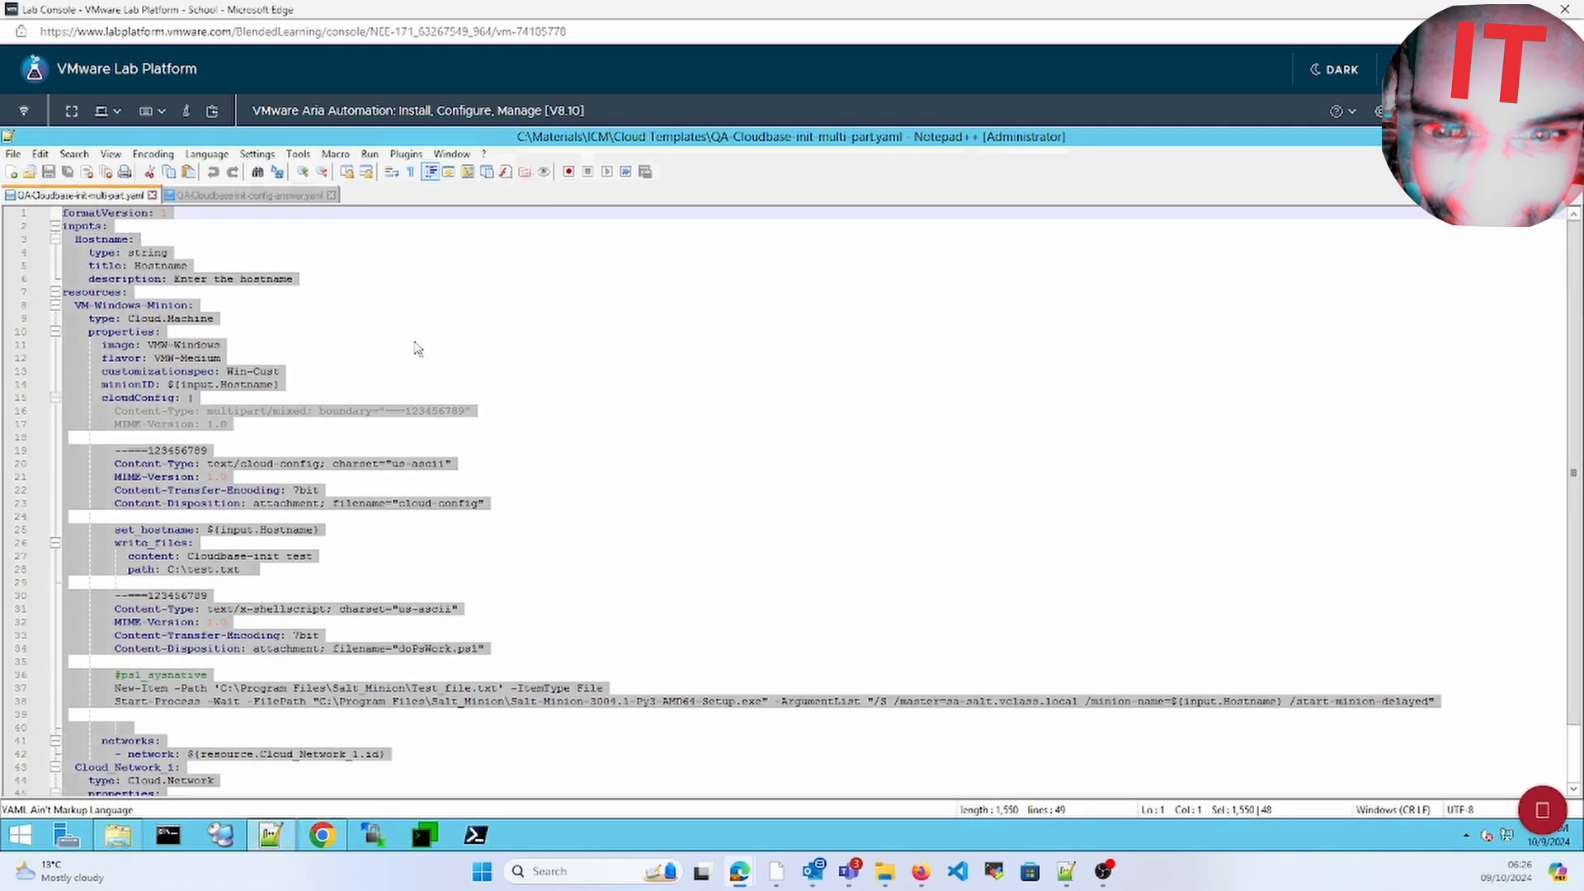
left_click(415, 346)
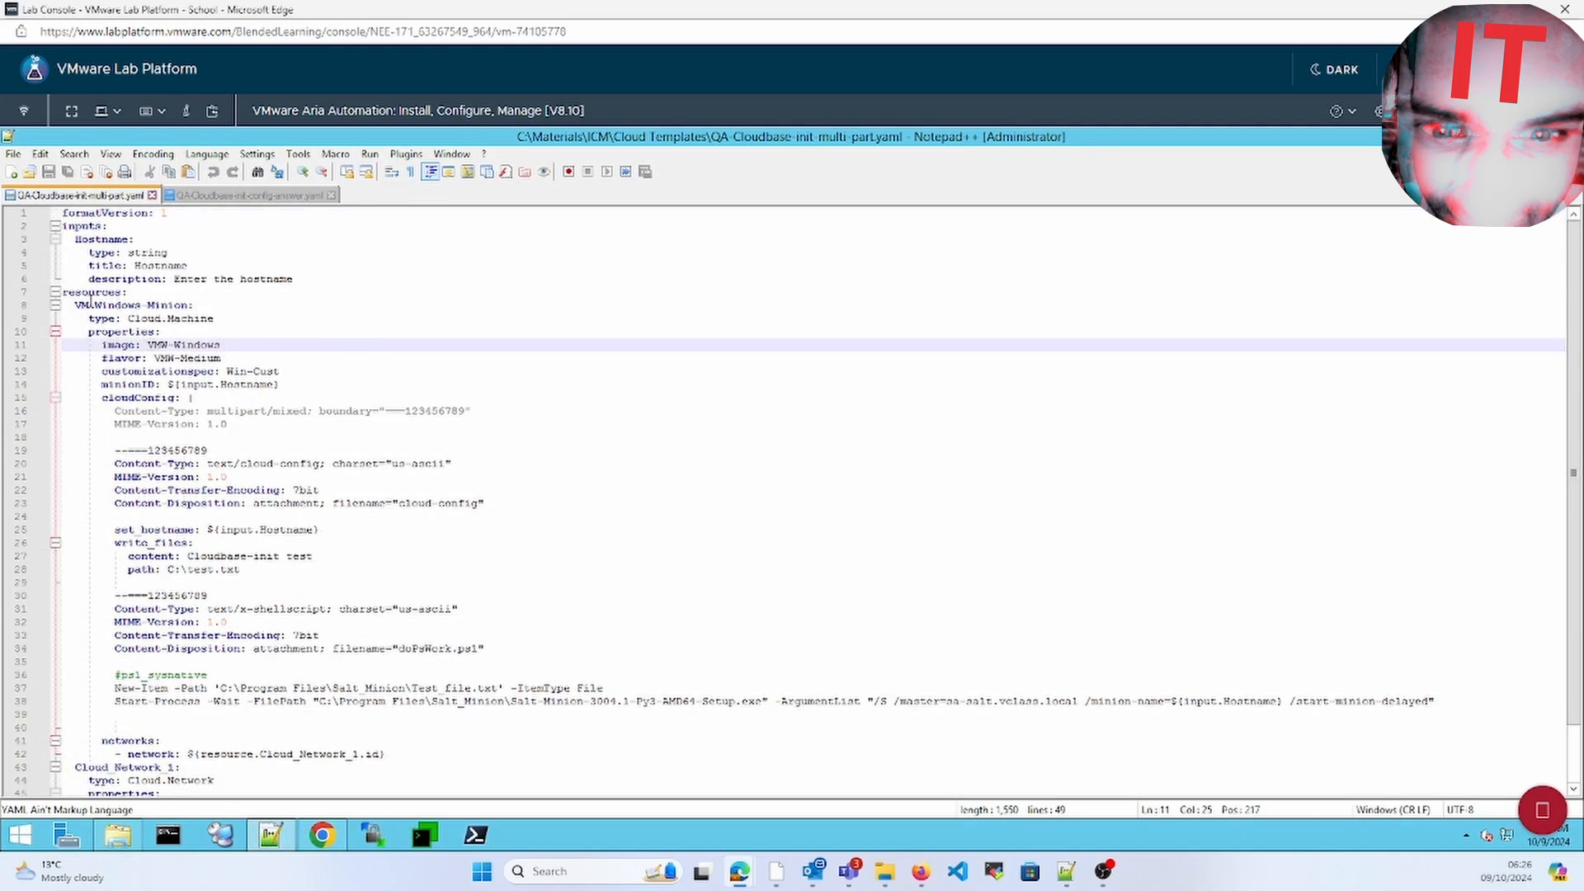
left_click(92, 303)
double_click(120, 305)
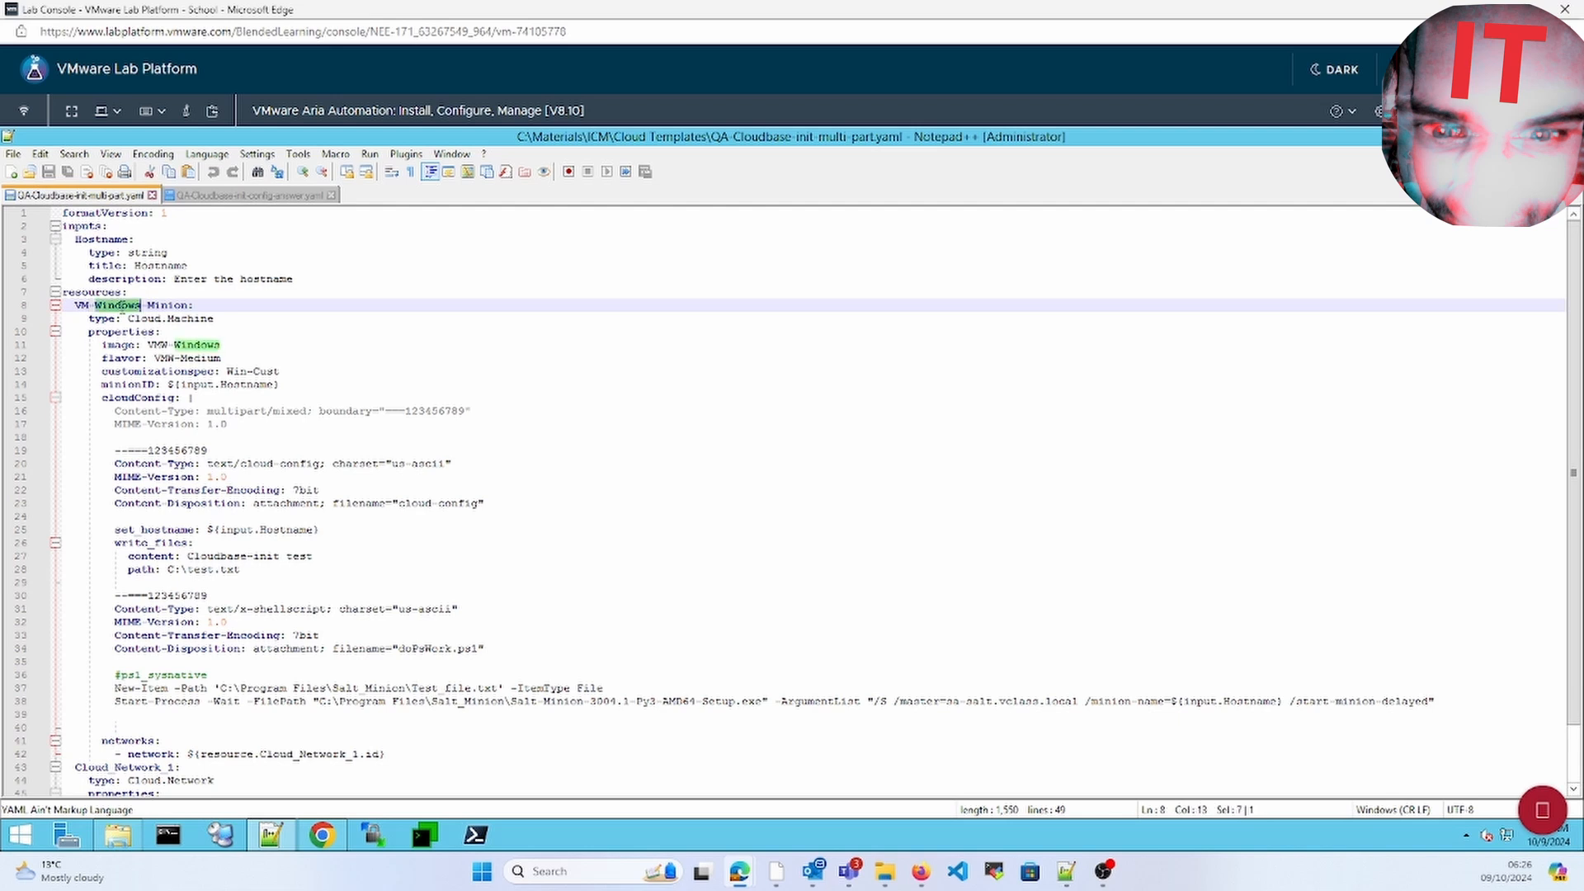
double_click(168, 304)
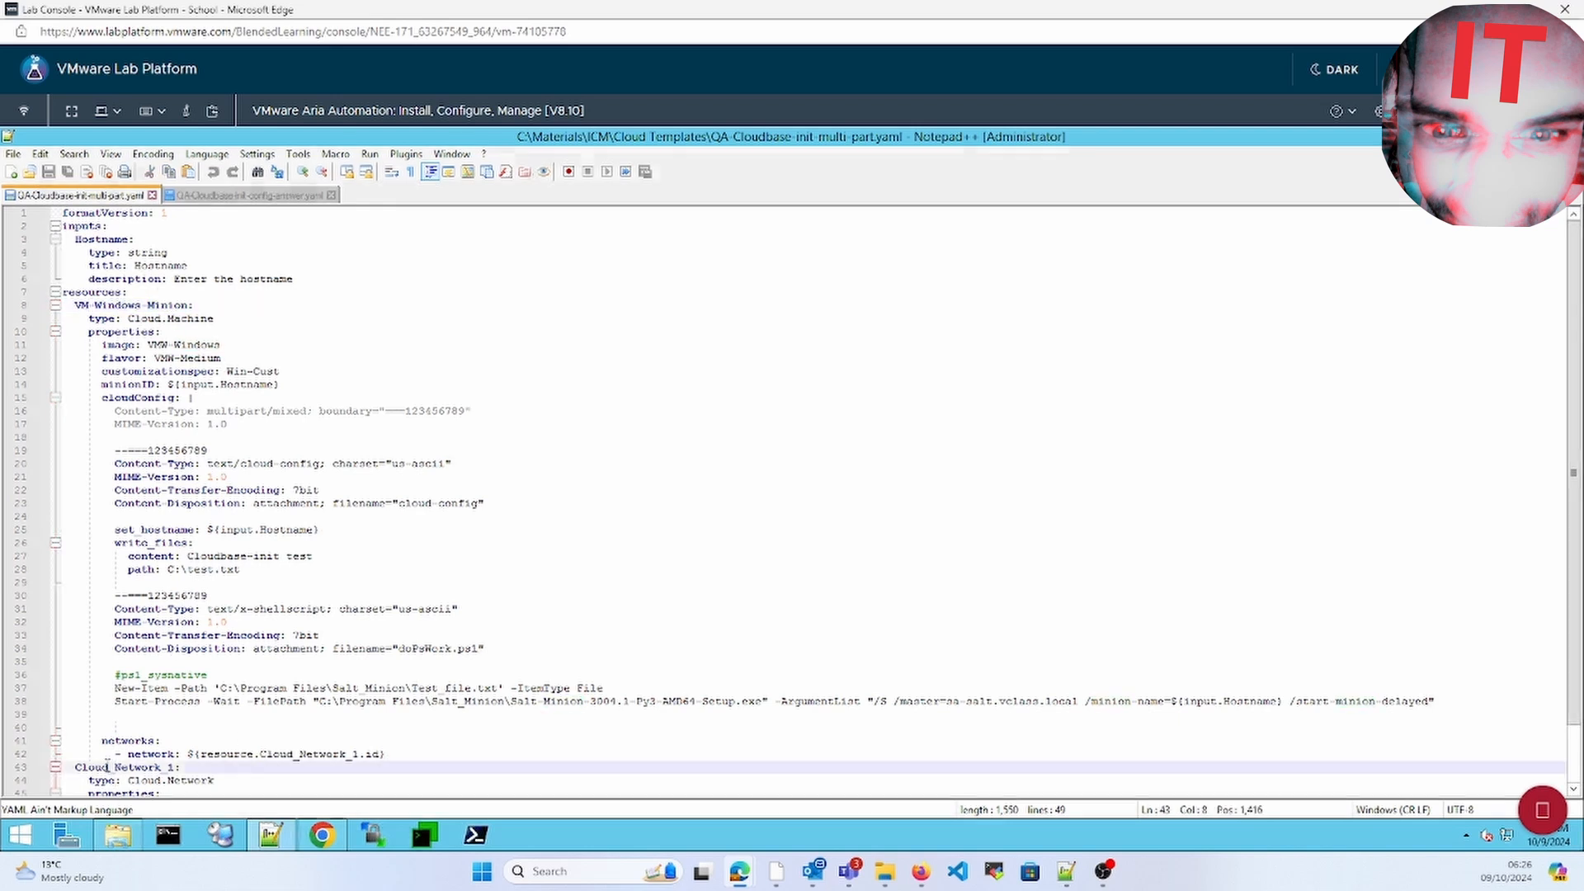
double_click(109, 766)
left_click(405, 774)
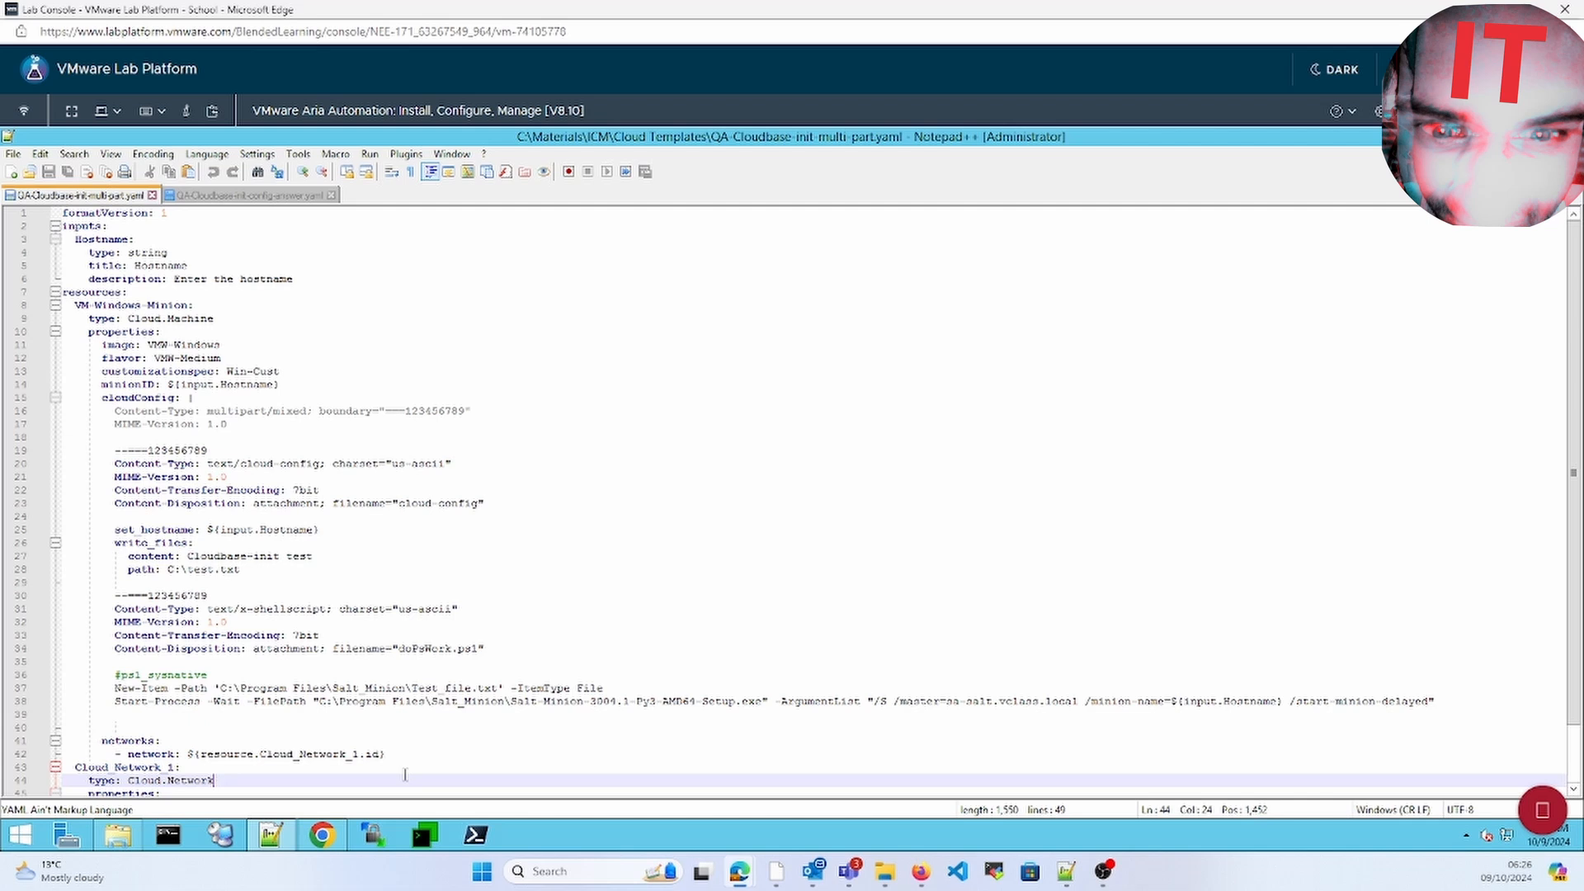
key("ctrl+End")
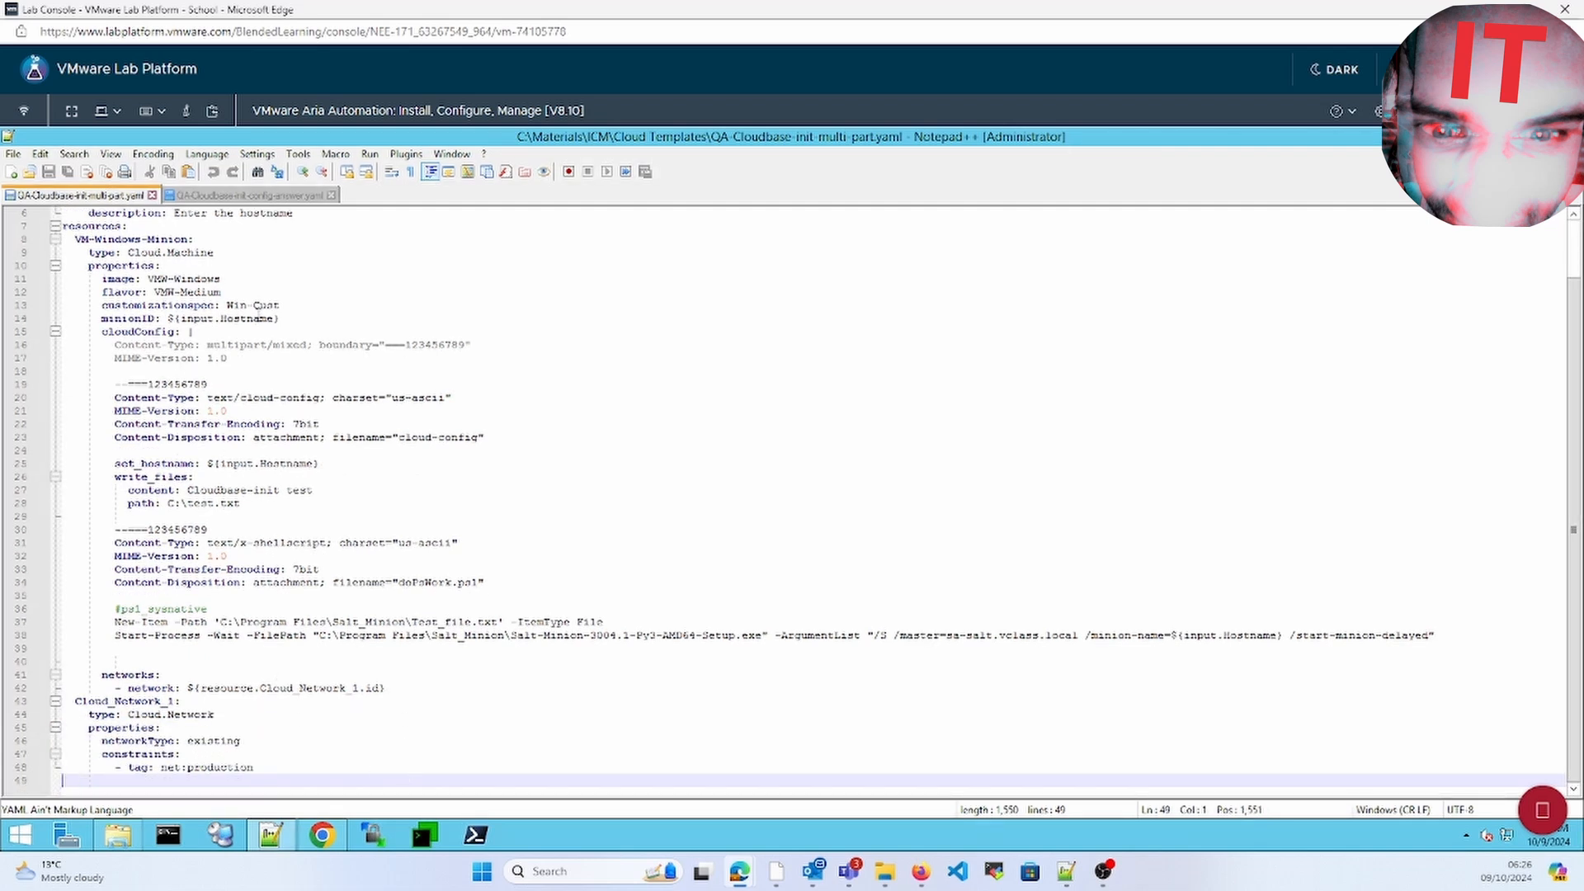
Review the minionID, image and flavor properties and the cloudConfig multipart headers
double_click(133, 319)
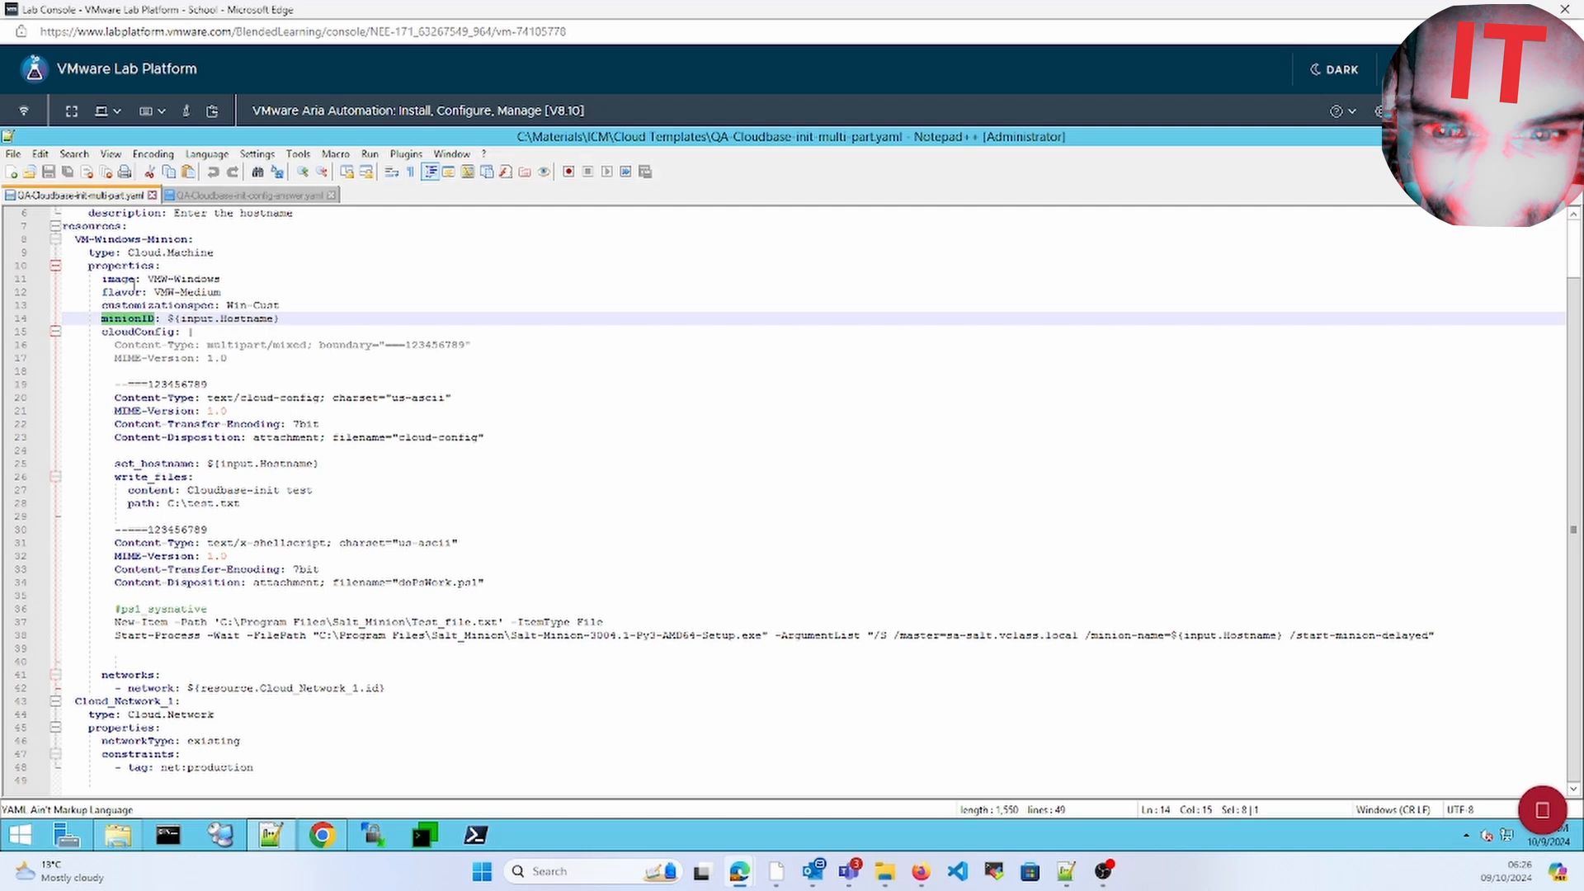
left_click(150, 278)
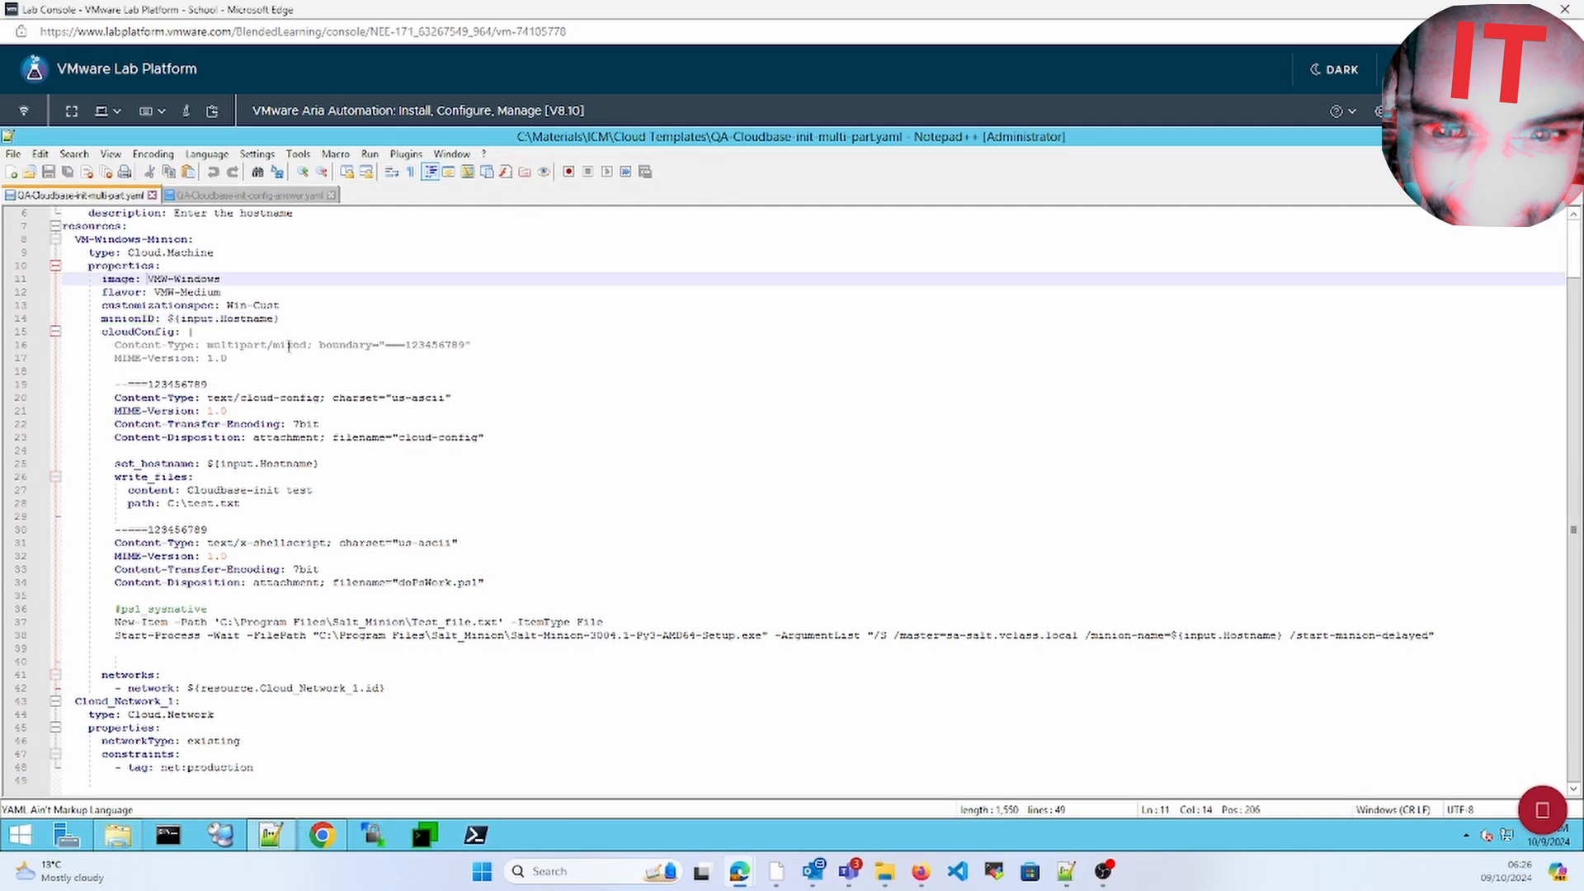
key("Down")
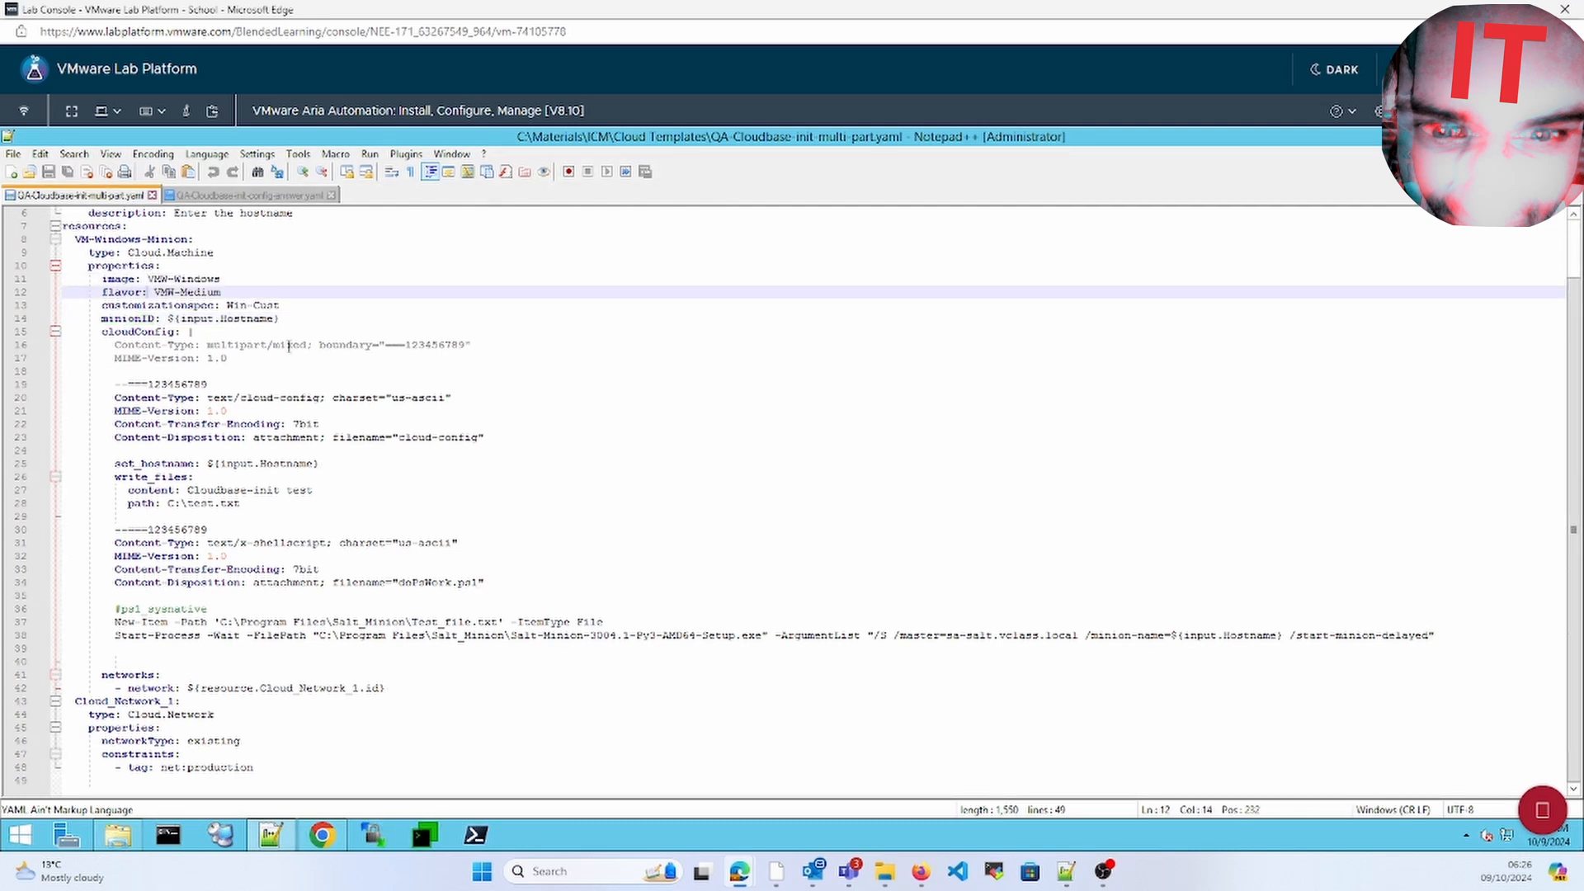
left_click(93, 343)
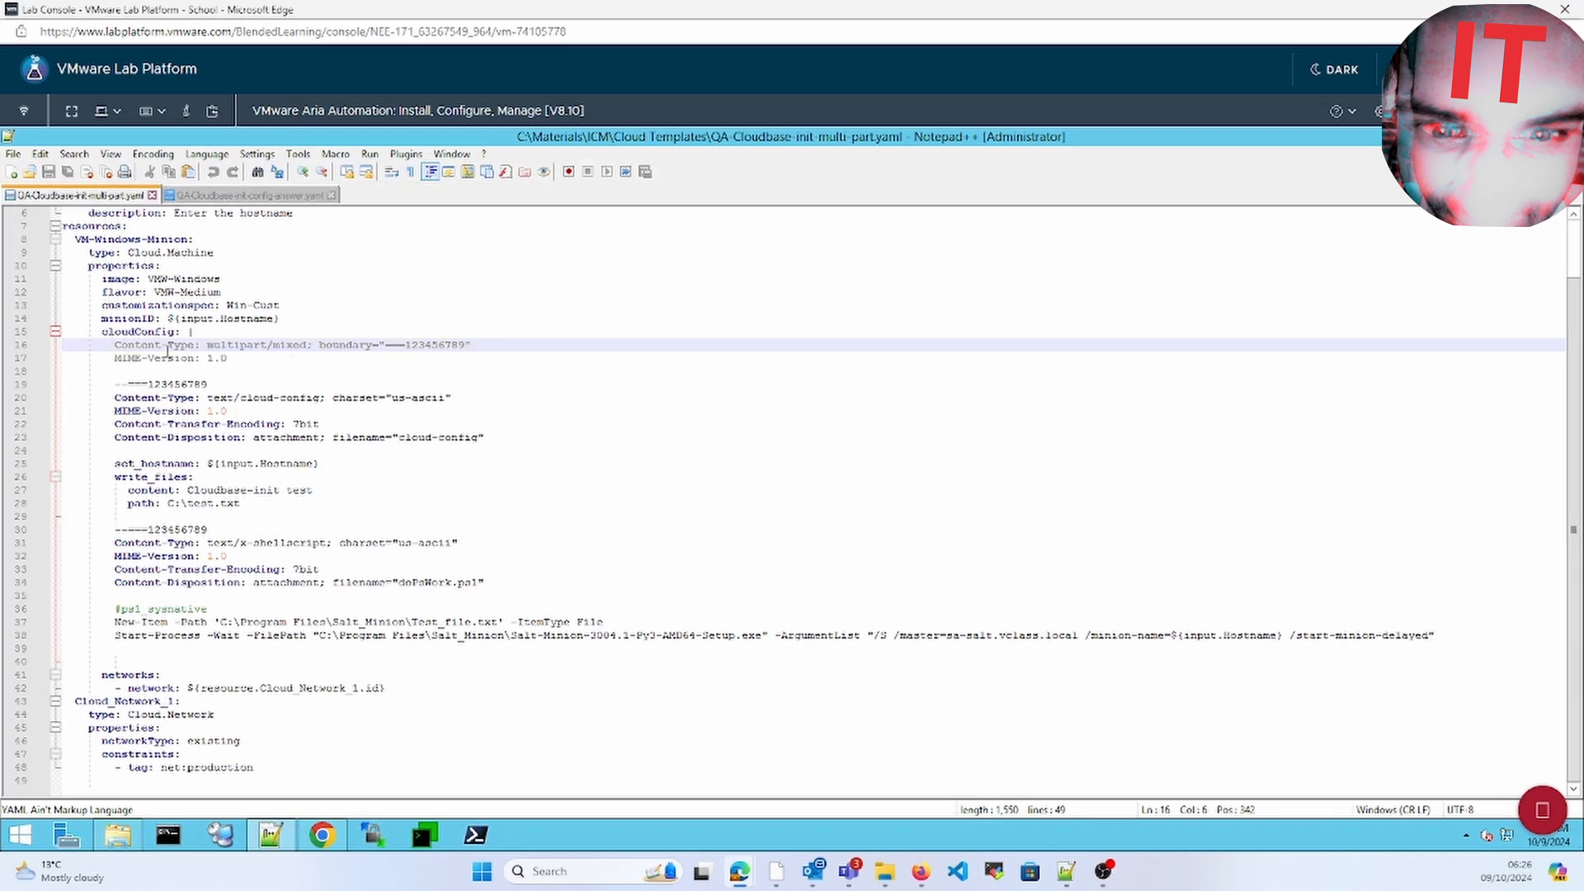
left_click(101, 332)
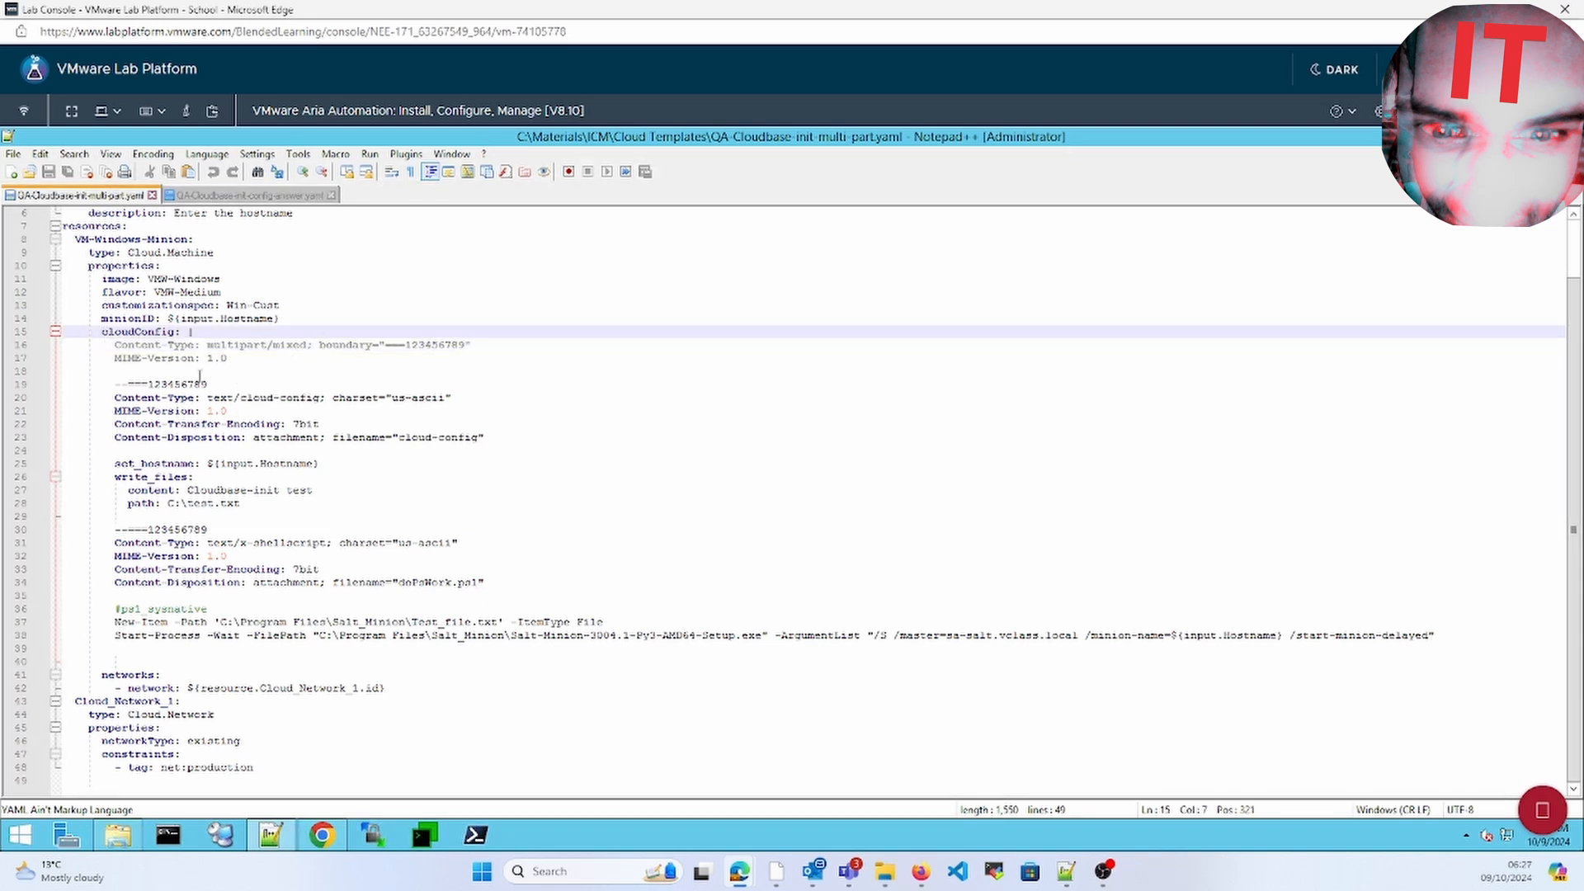
key("Down")
key("Down")
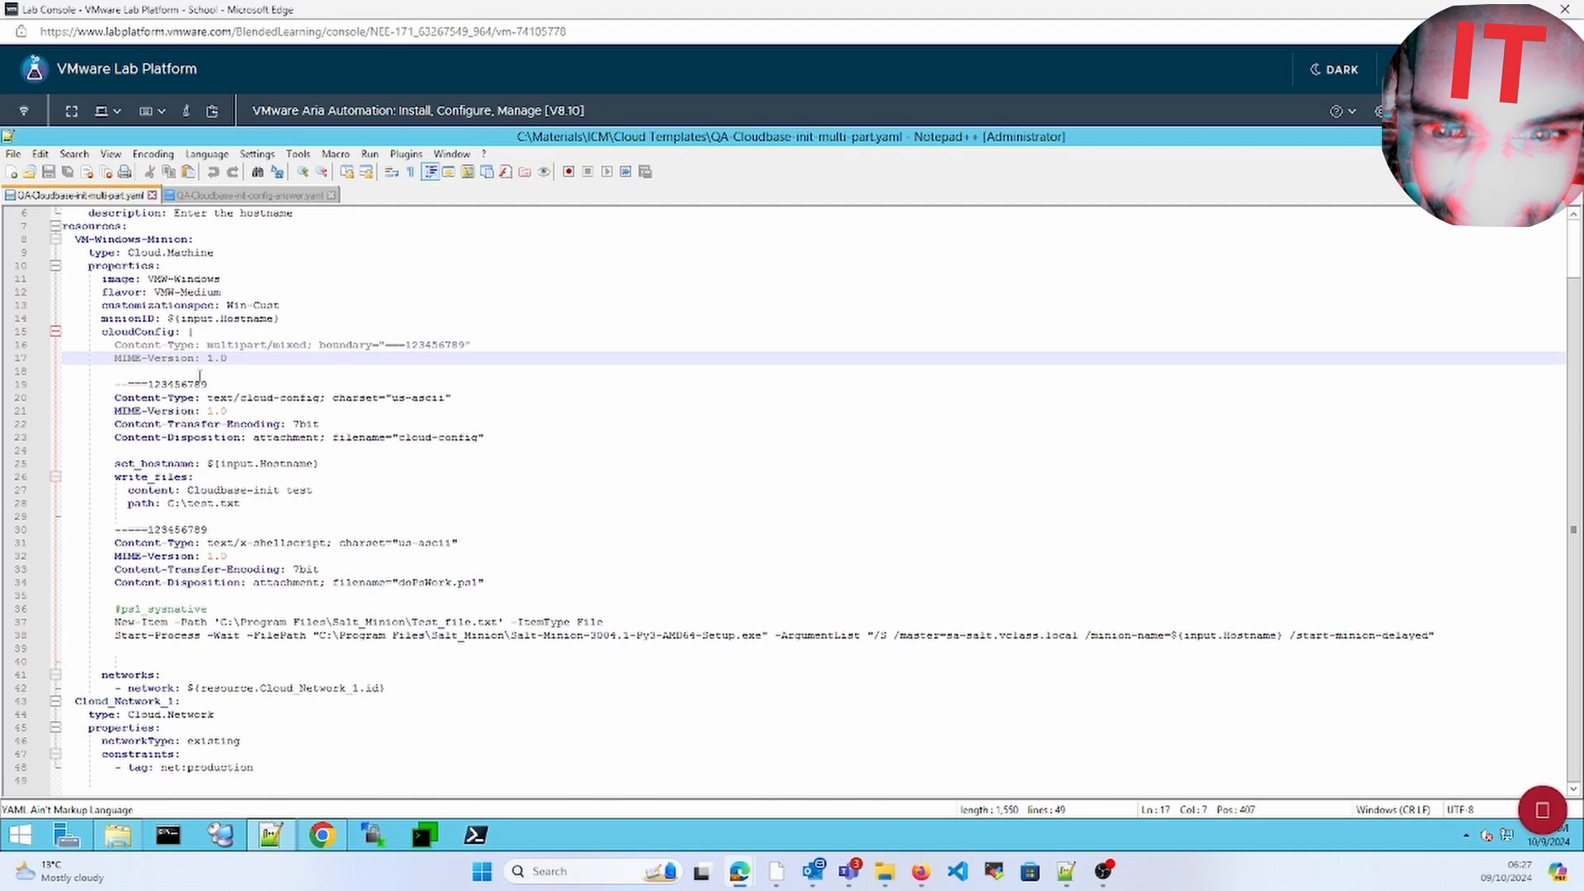
key("Down")
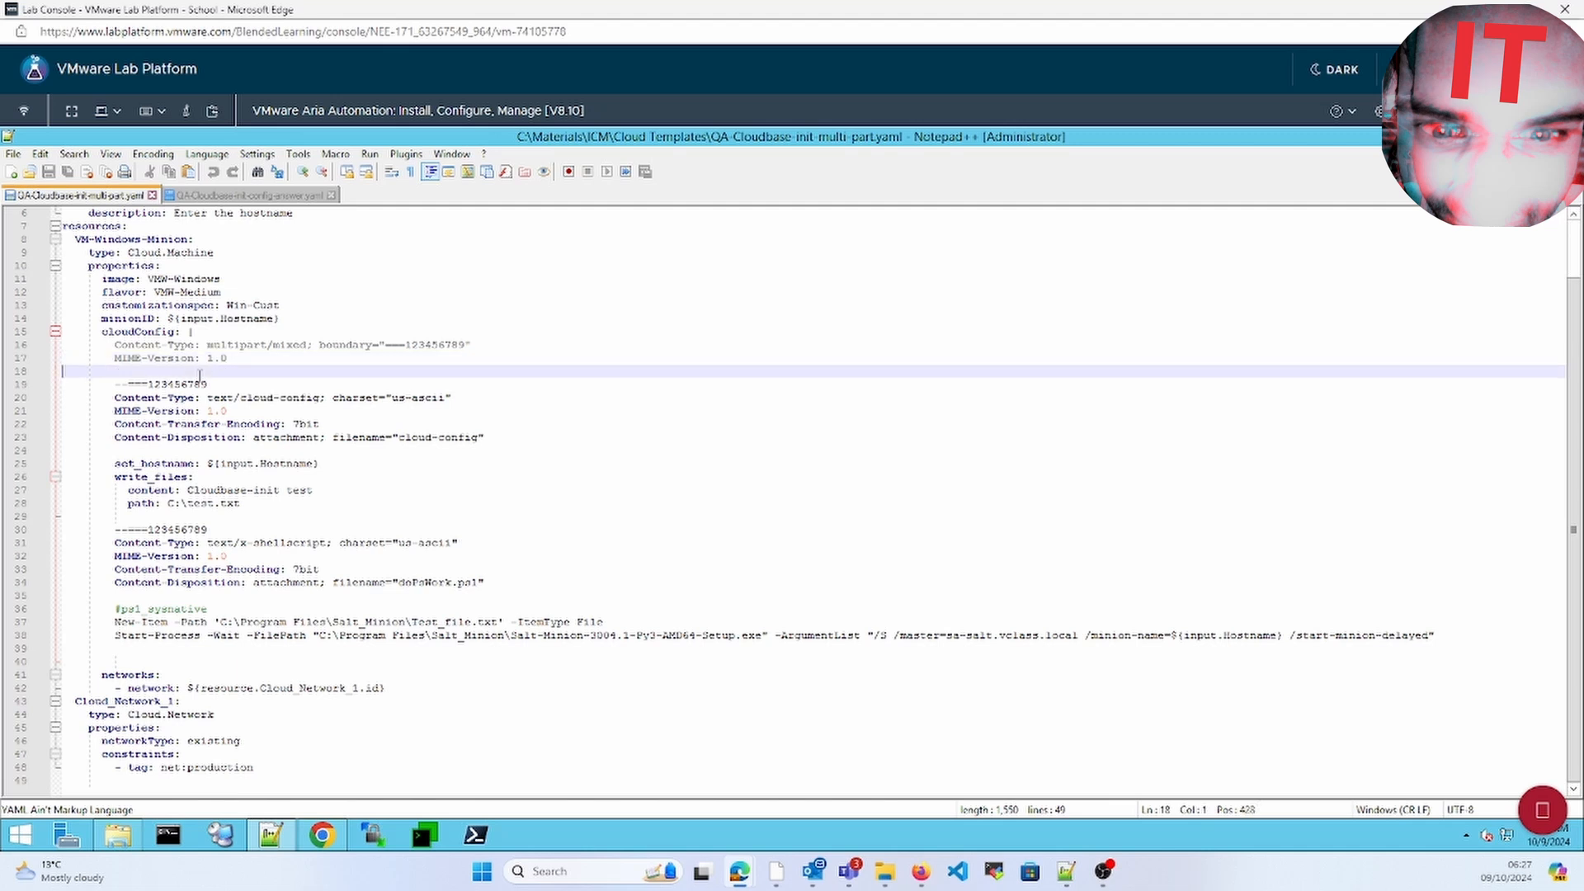
key("Down")
key("Down")
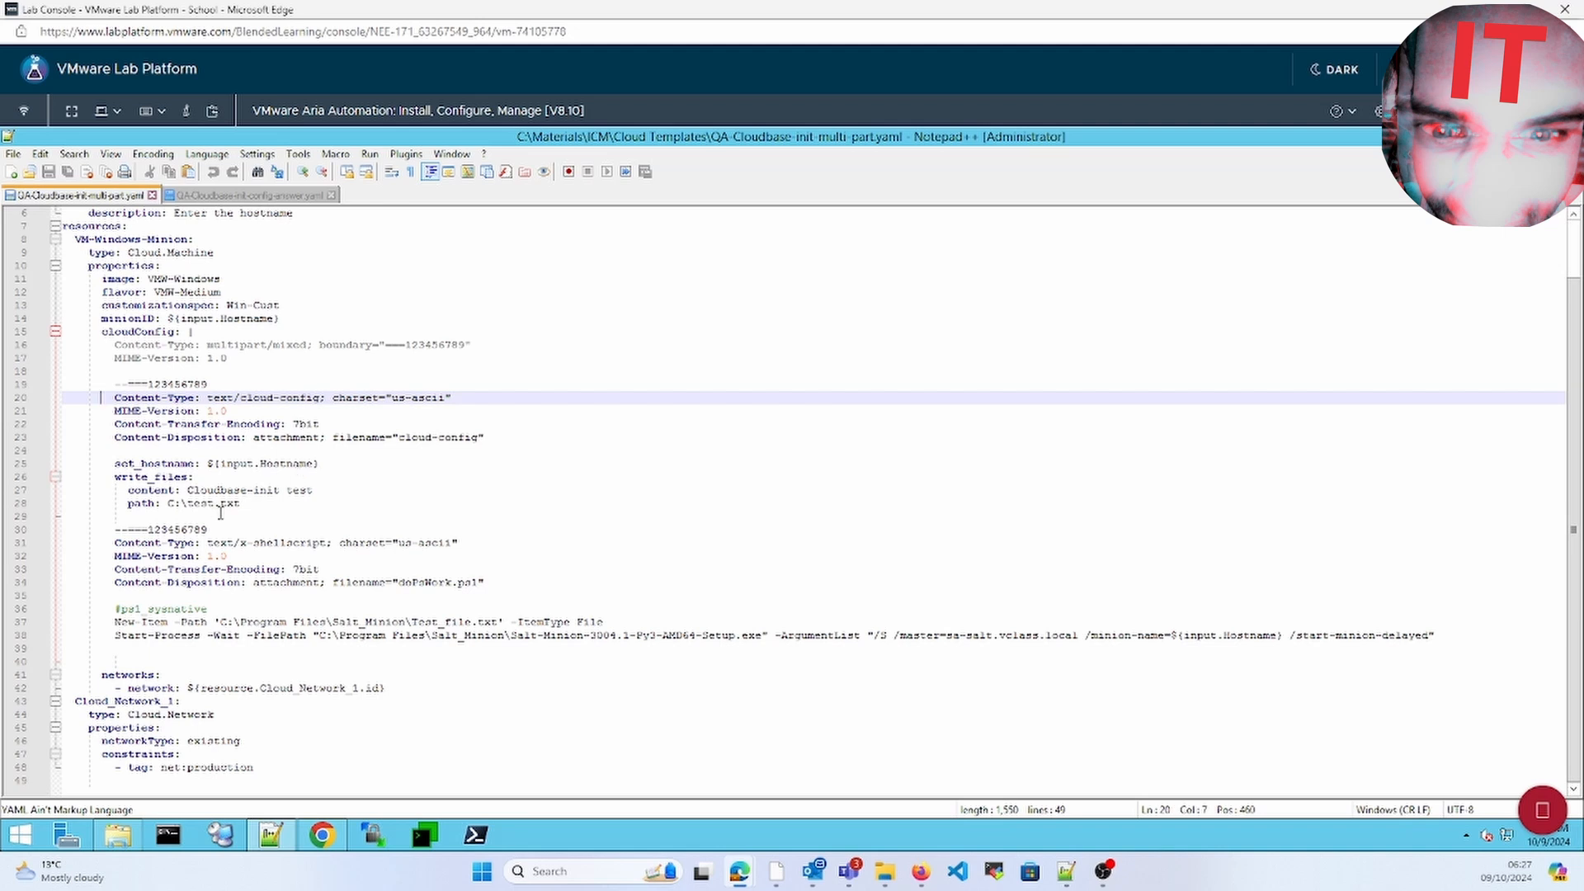
Inspect the write_files content and part boundary marker, then return to the Cloud Assembly template
left_click(282, 491)
left_click(227, 519)
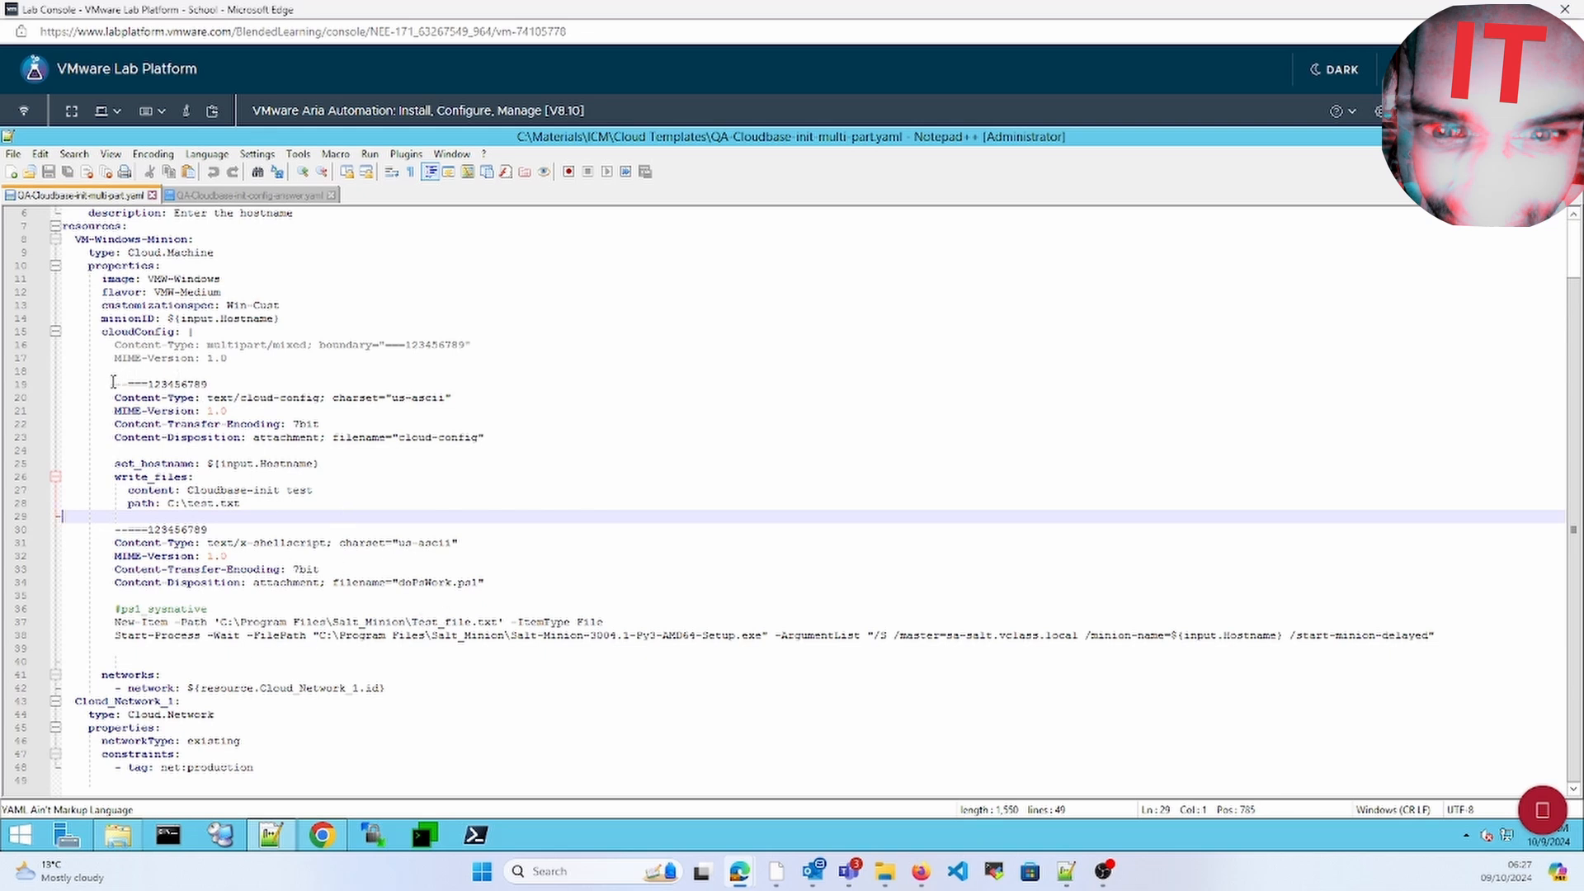
left_click_drag(115, 384, 208, 383)
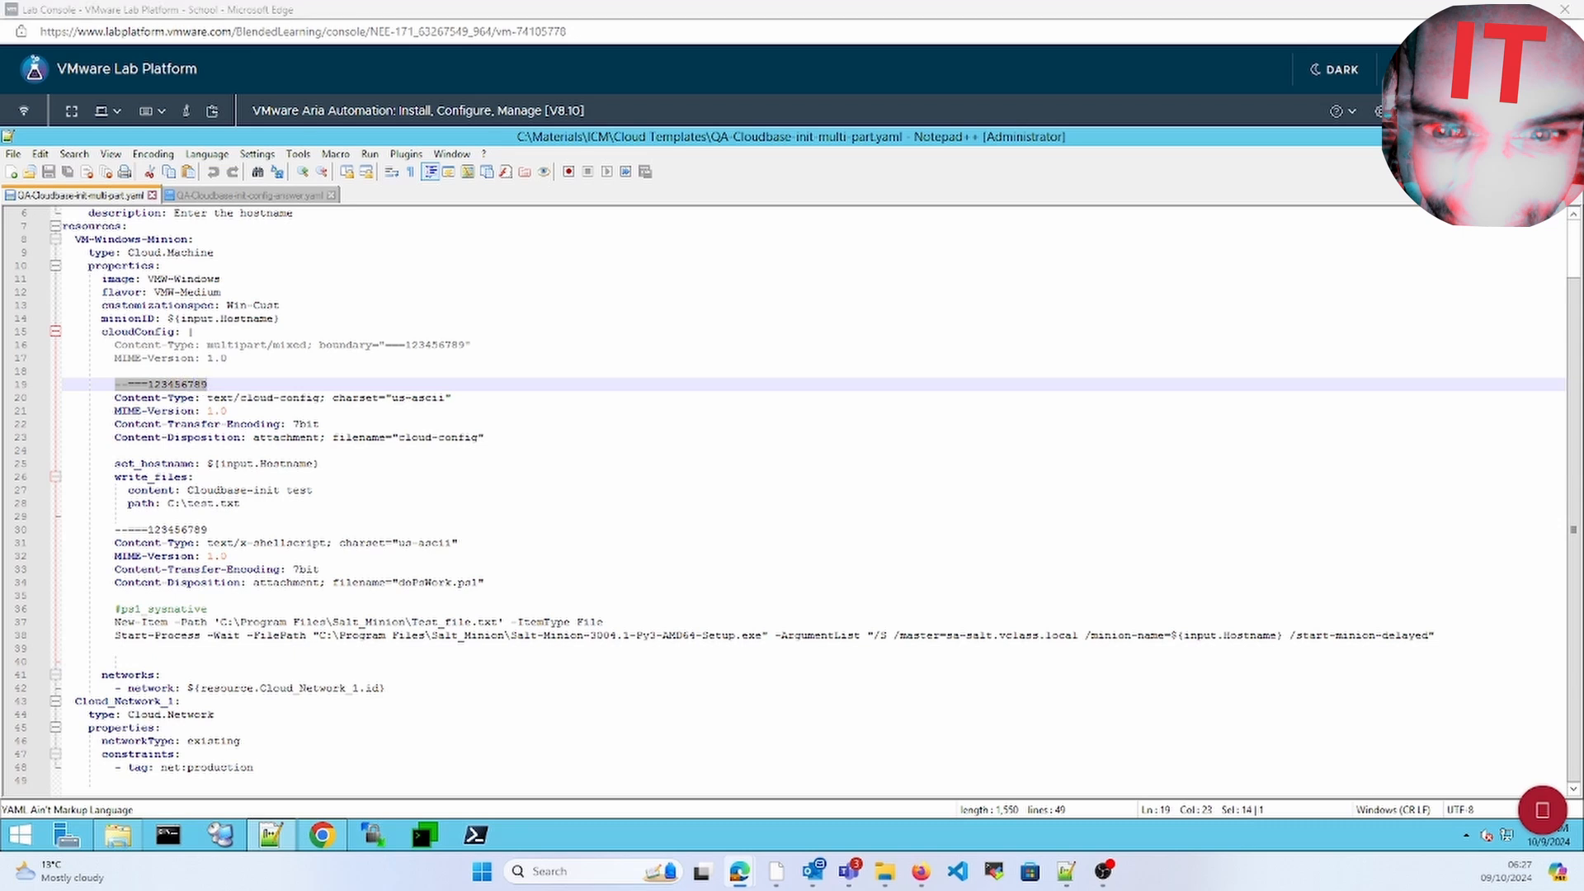
left_click(320, 699)
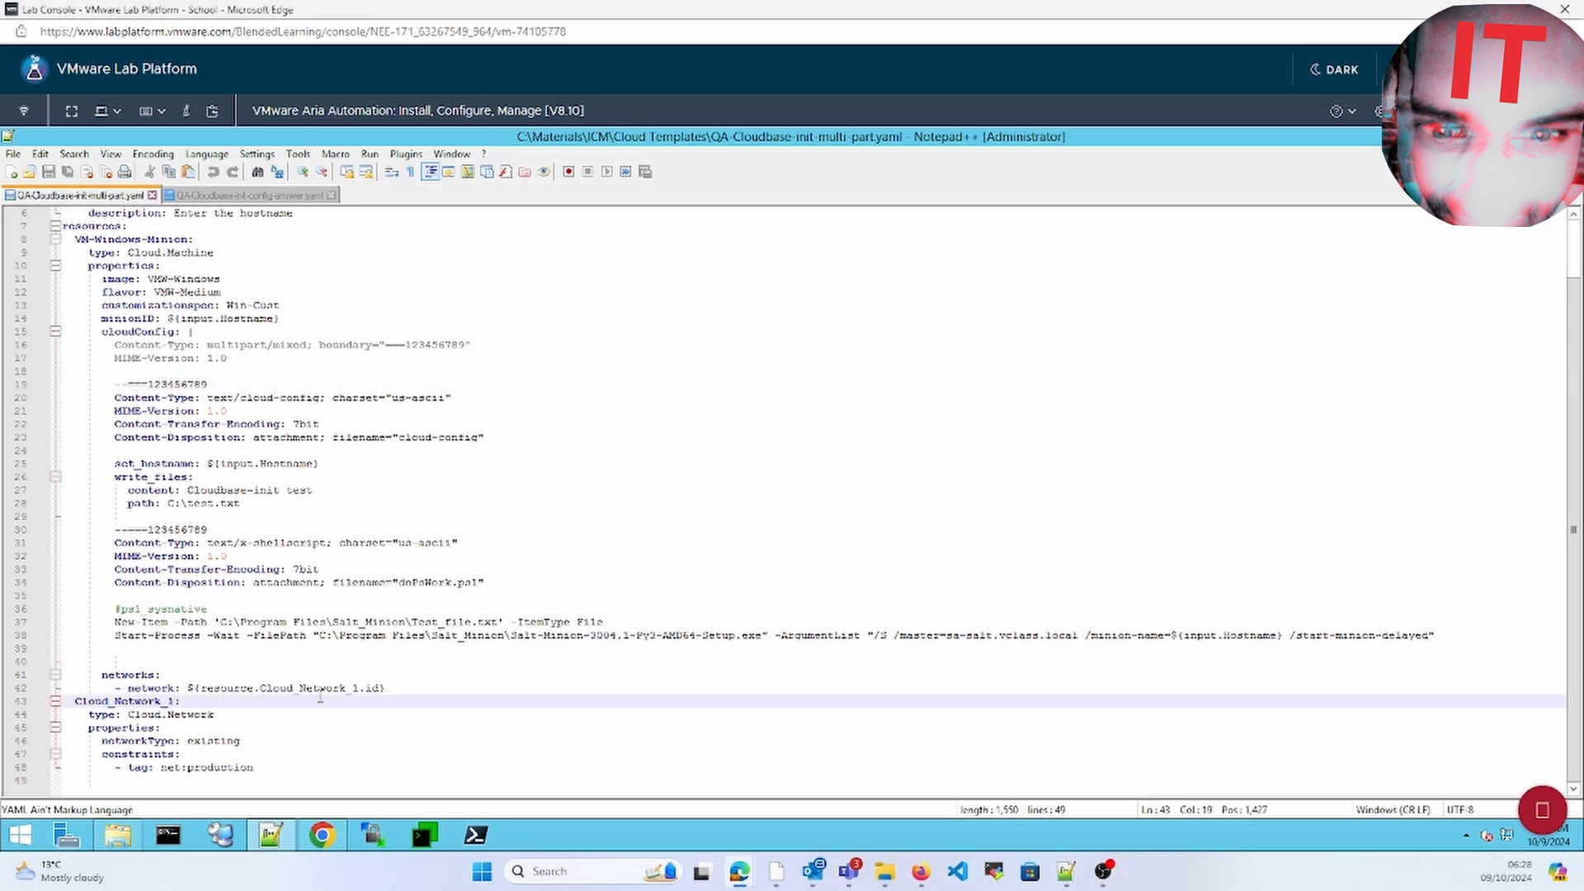
left_click(320, 835)
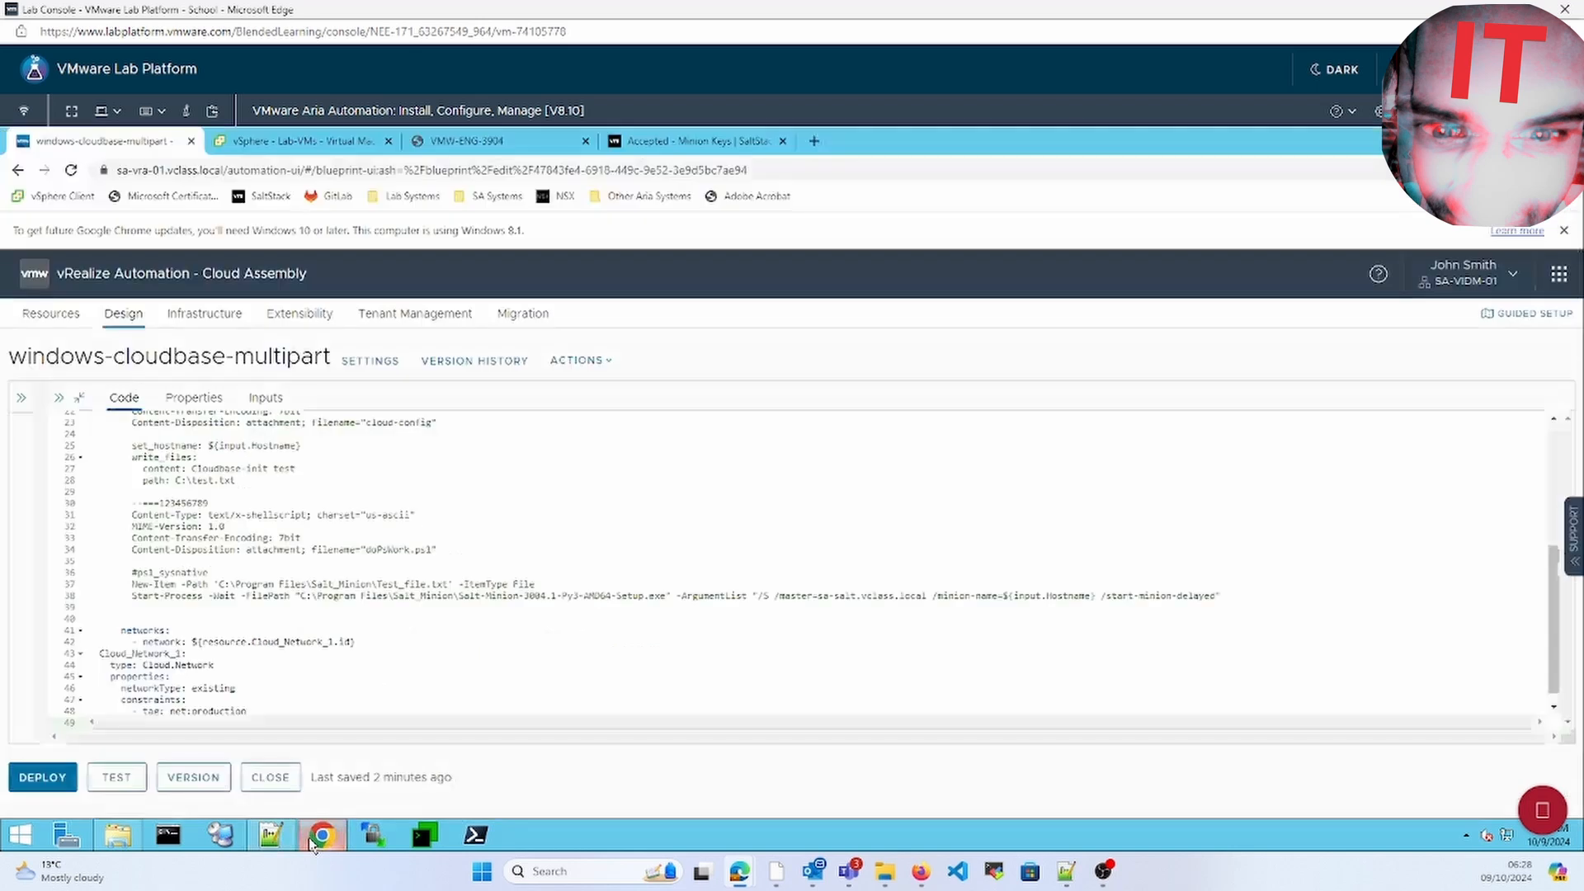
Test windows-cloudbase-multipart with hostname wintest and confirm the result is Successful
left_click(80, 399)
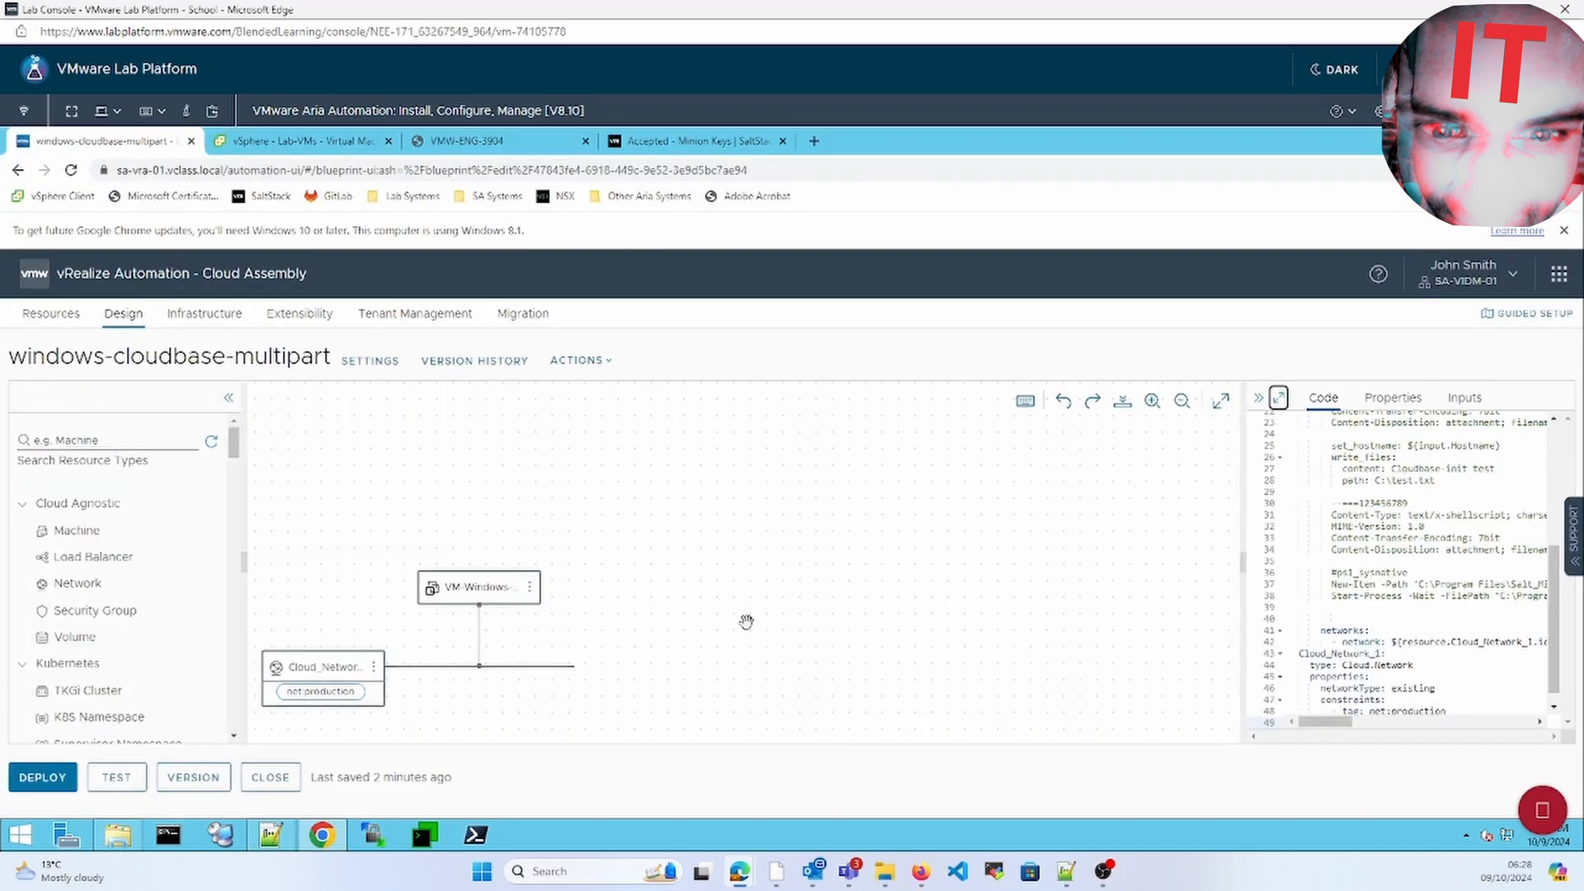
left_click(125, 780)
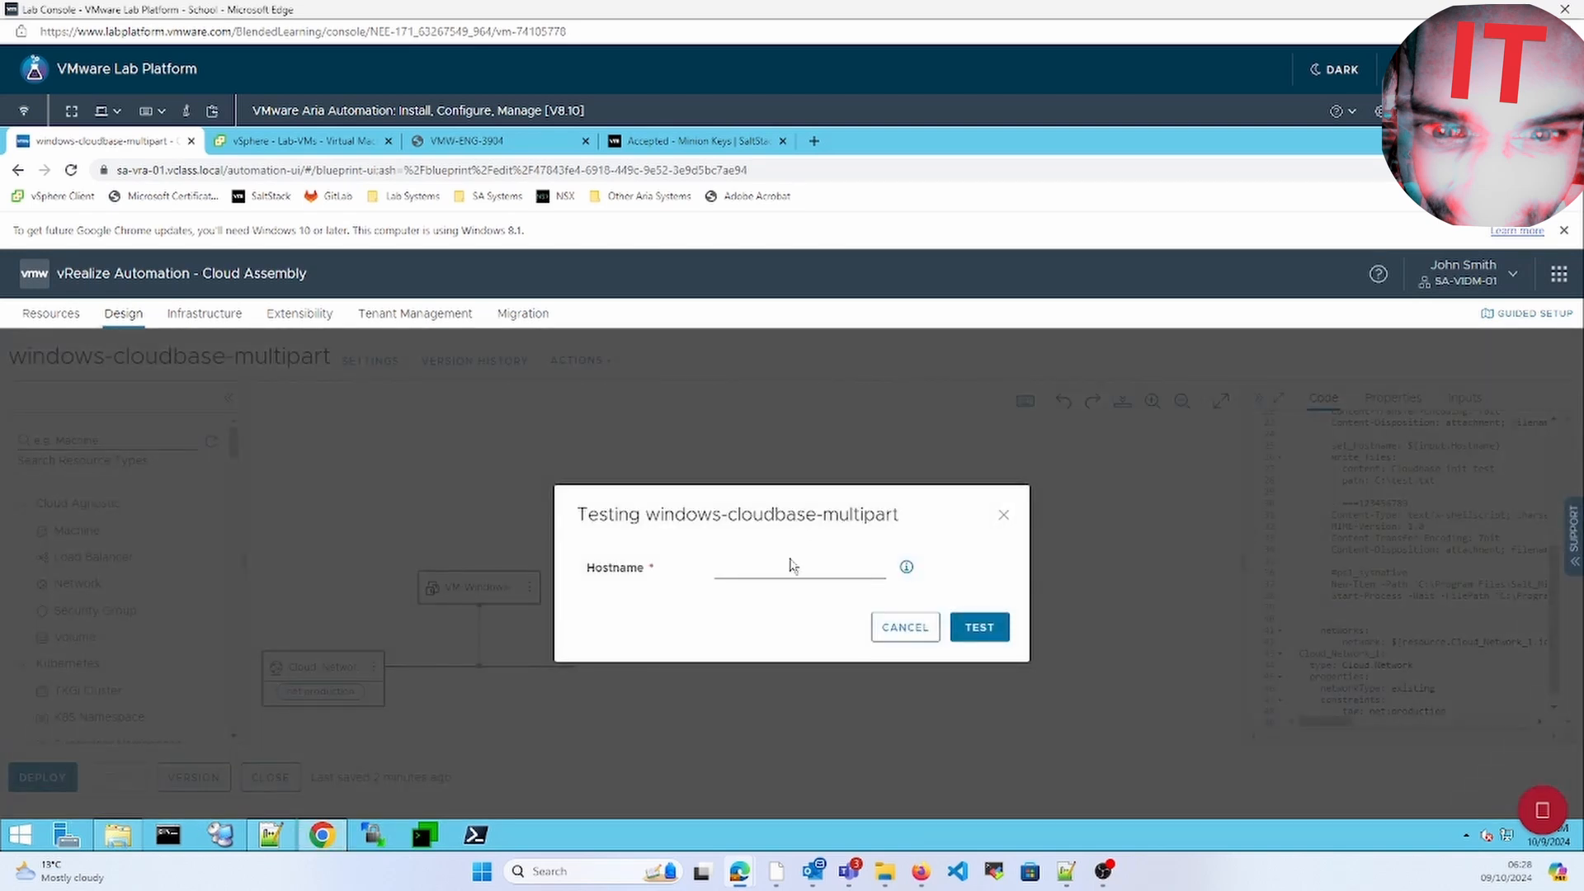
left_click(790, 566)
left_click(980, 628)
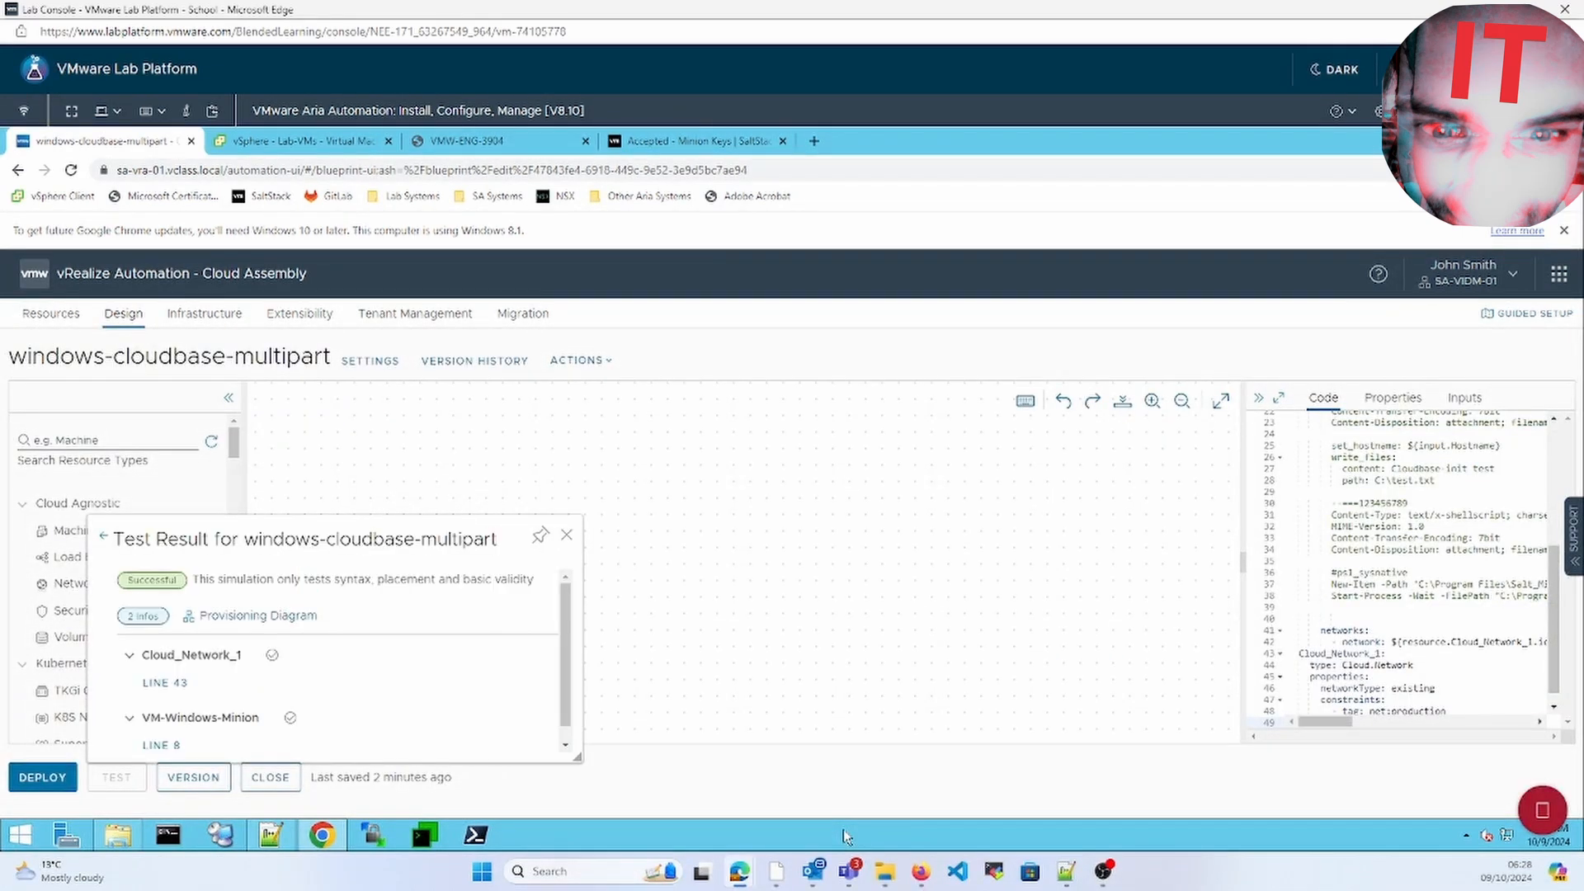
left_click(566, 534)
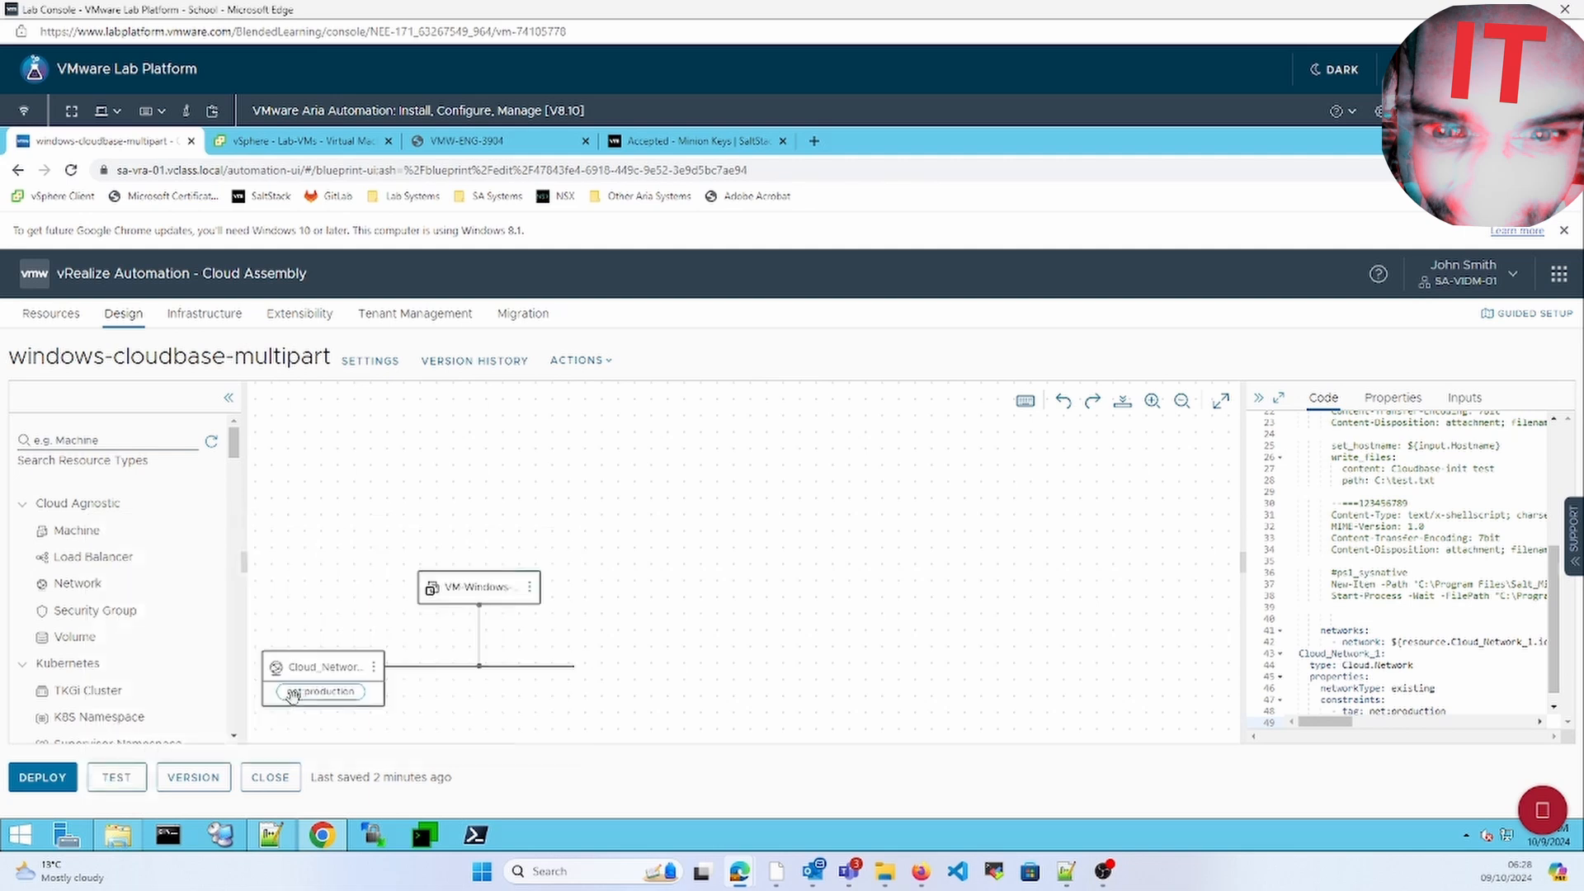
Deploy the Current Draft as win-multipart with hostname wintest
left_click(50, 778)
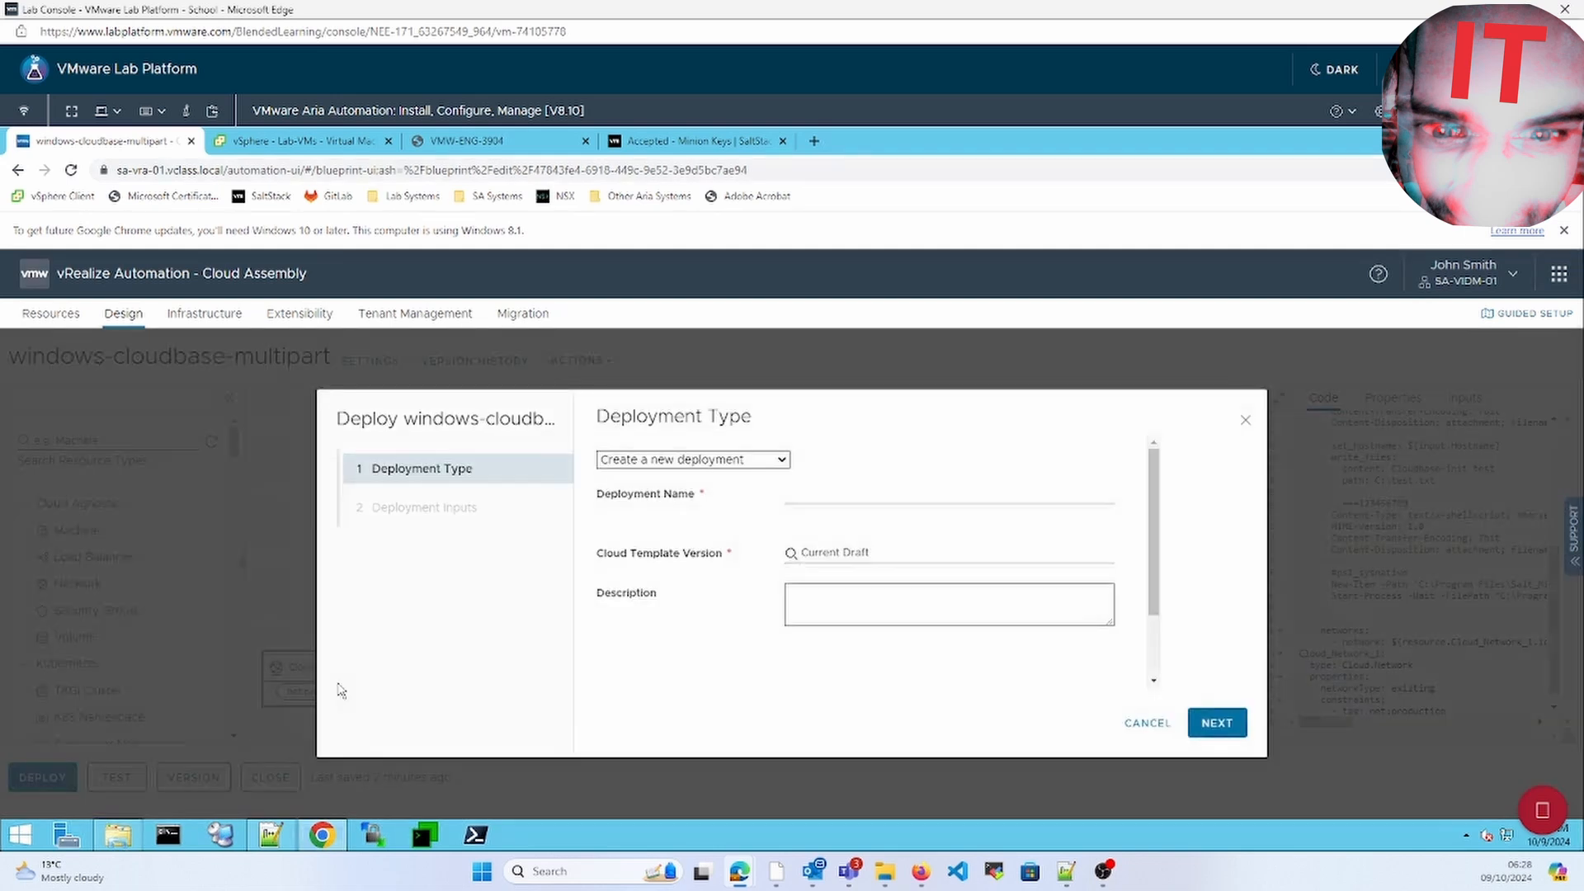
left_click(862, 492)
type("win-multipart")
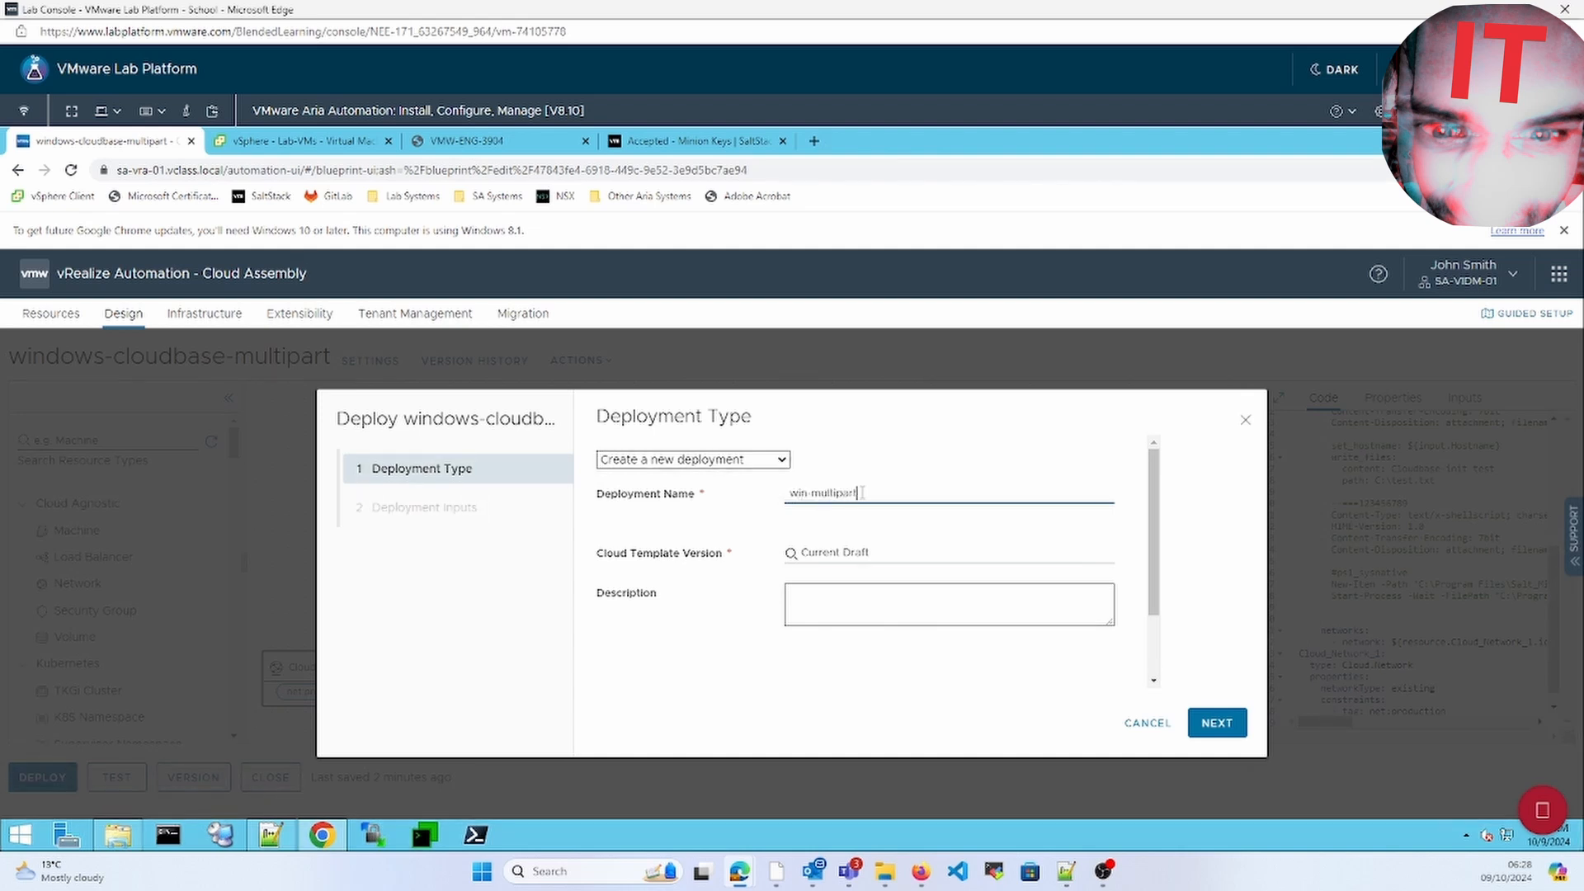
left_click(863, 555)
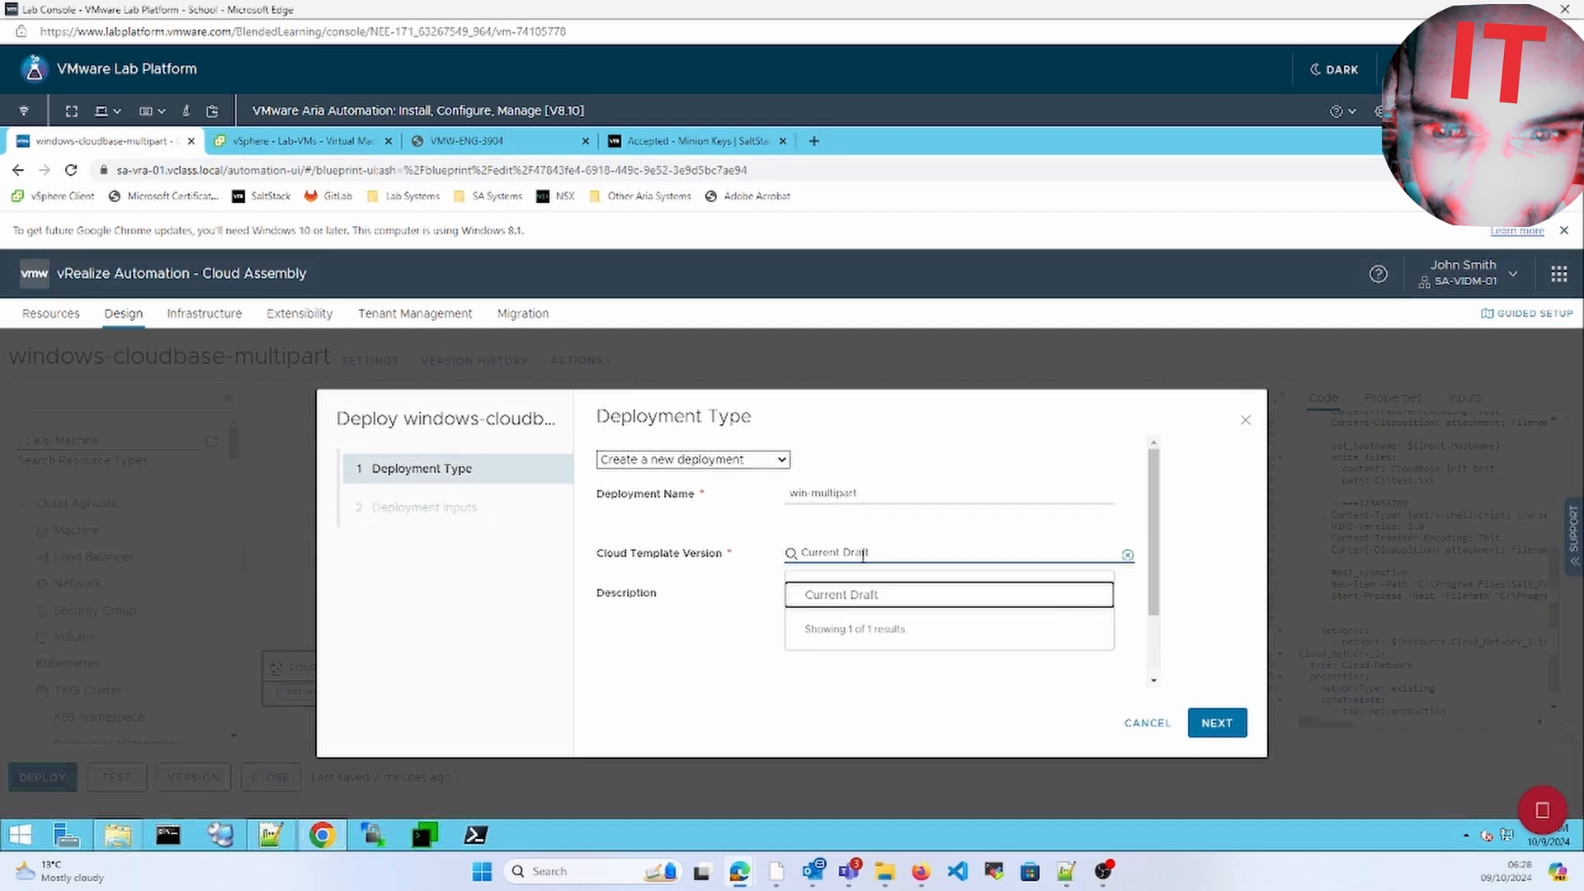
left_click(862, 594)
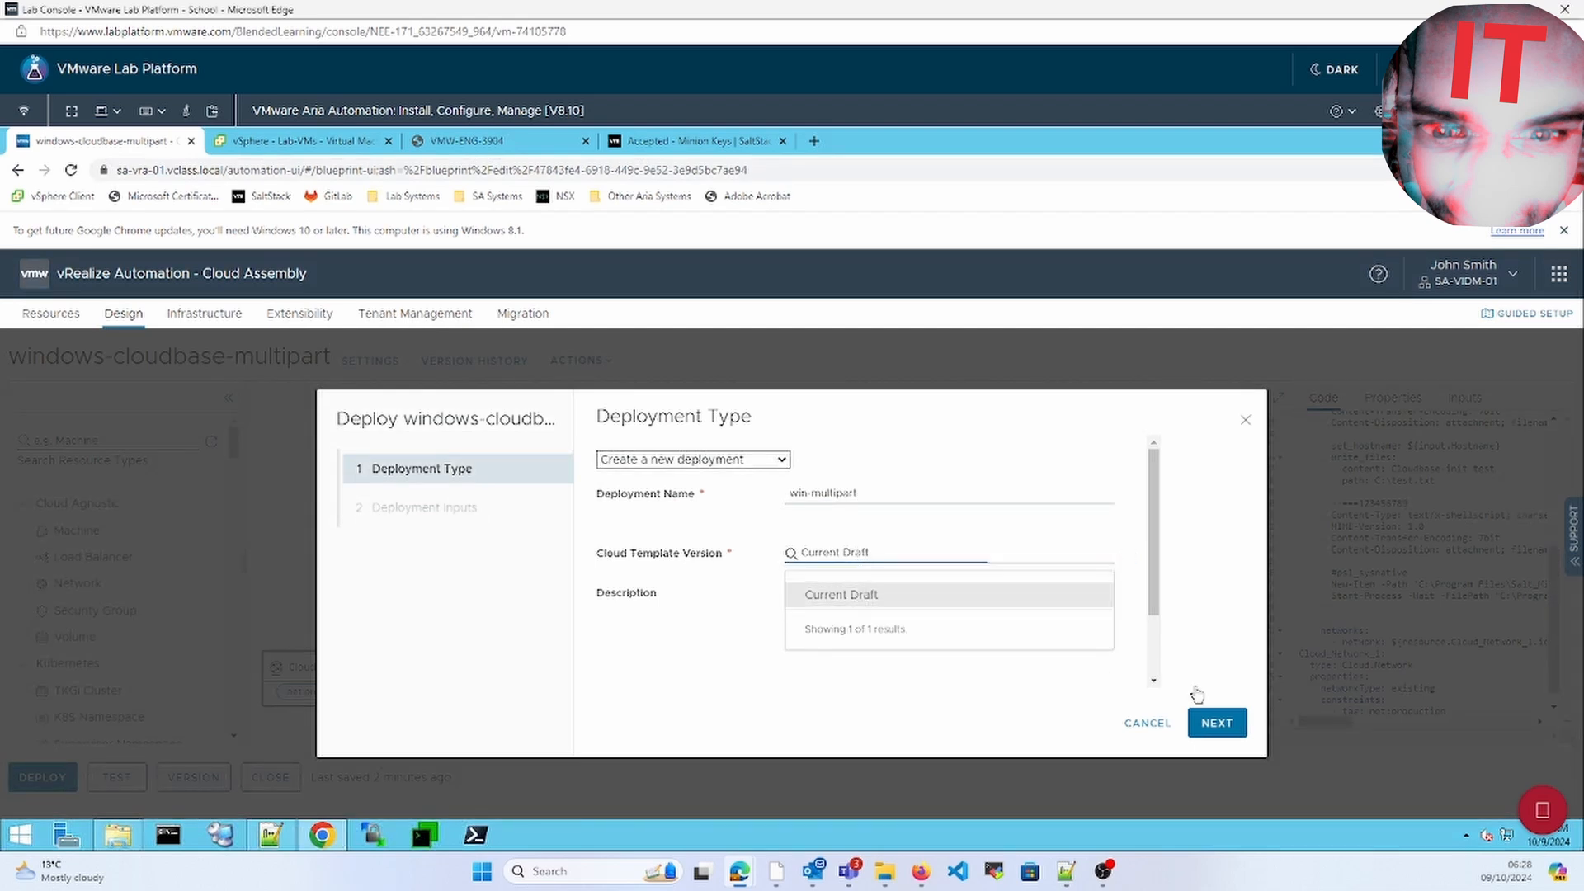
left_click(1229, 736)
left_click(786, 470)
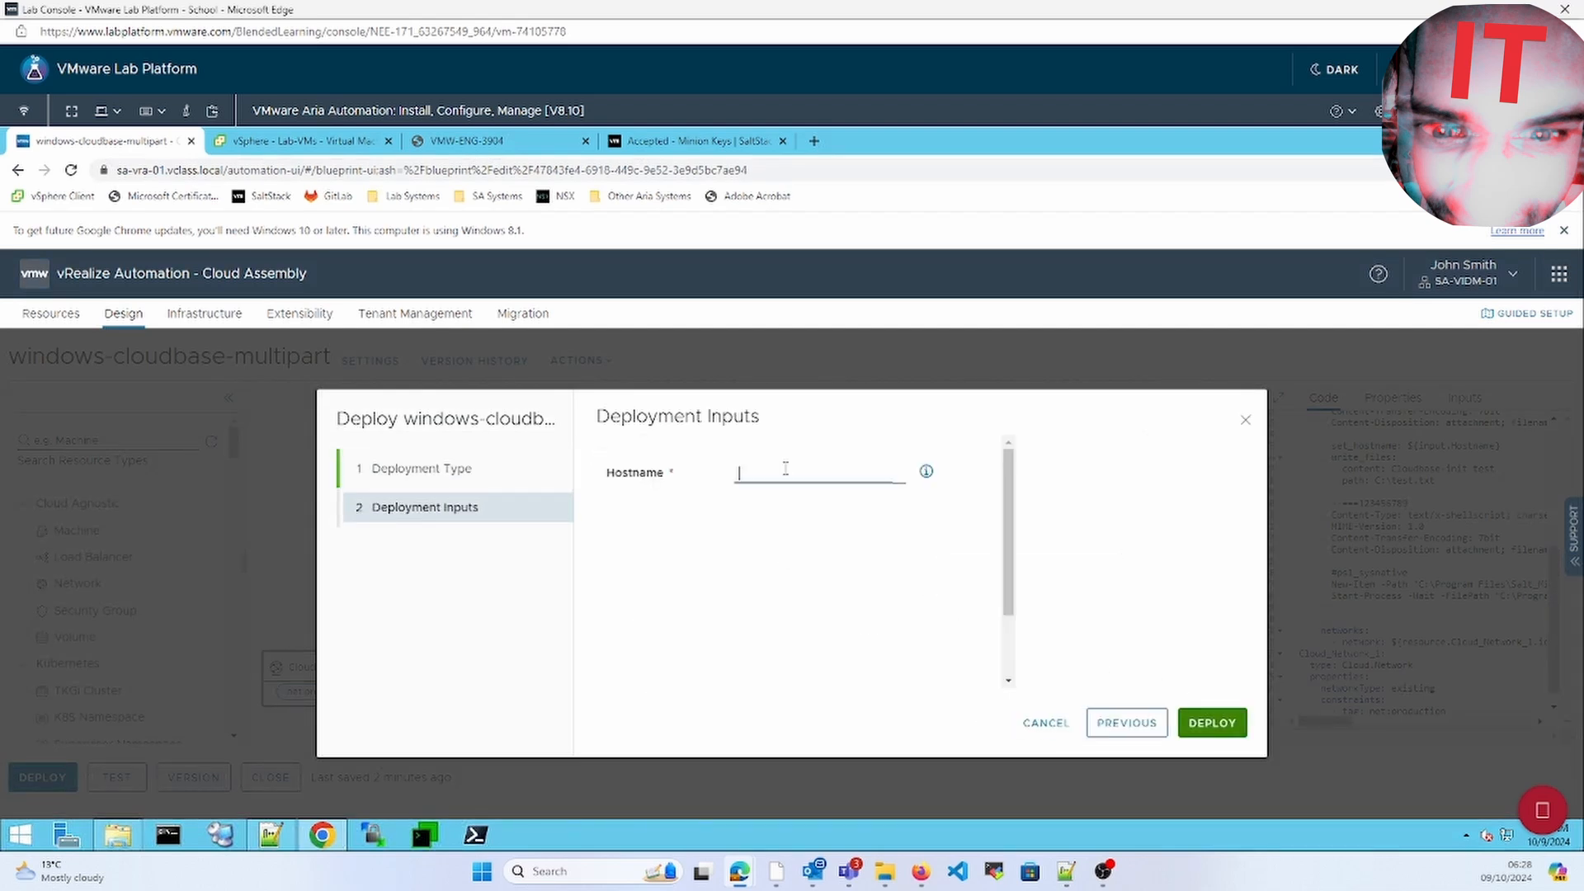
type("wintest")
left_click(1213, 723)
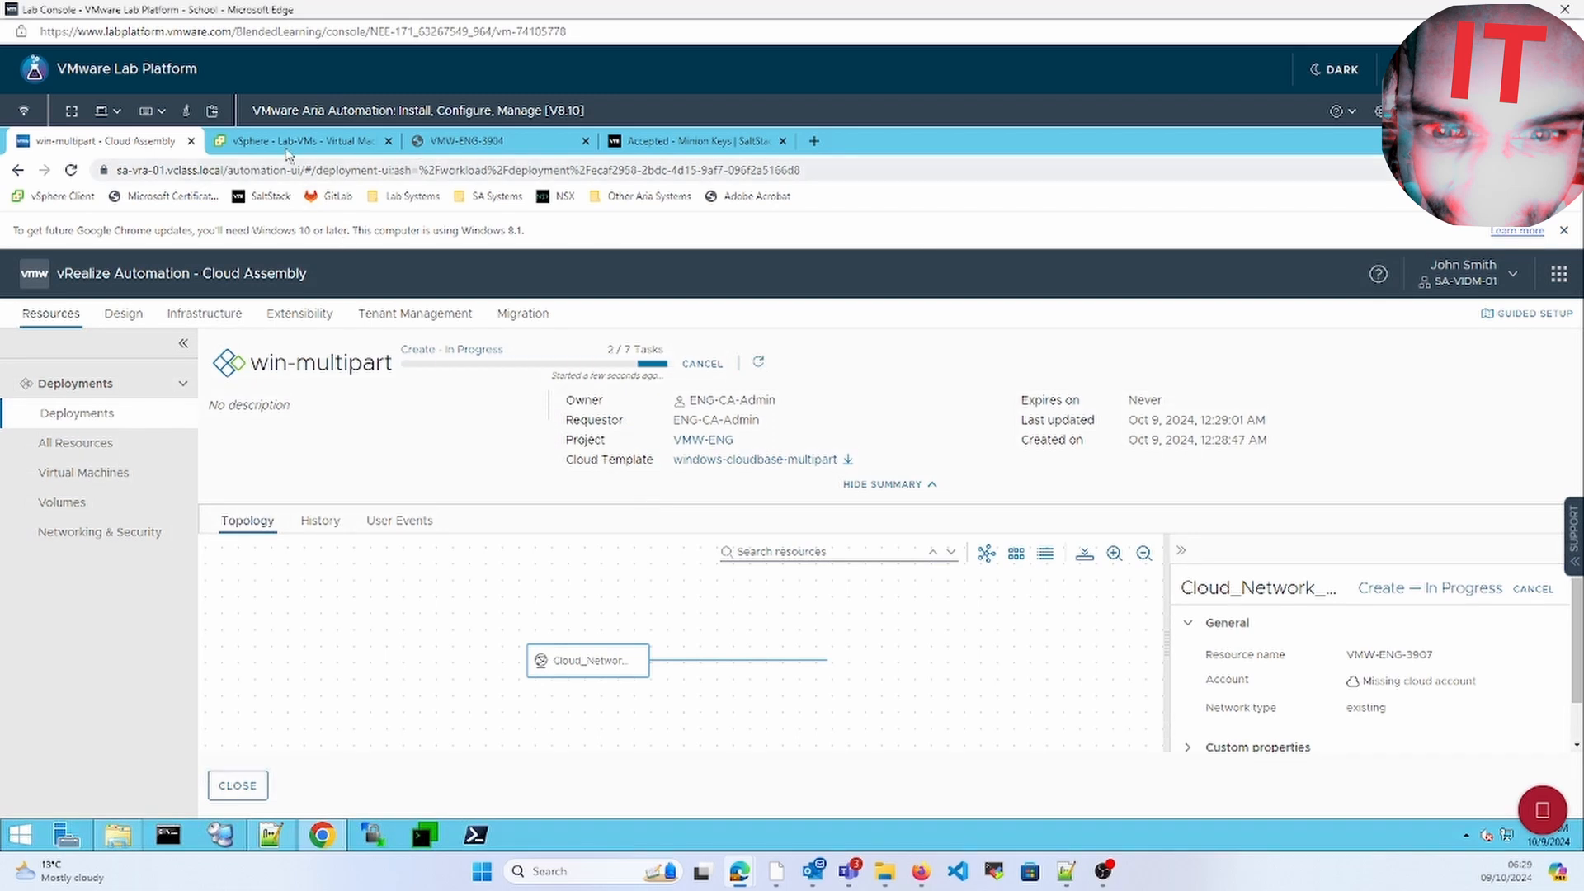
Monitor win-multipart's creation progress while watching the vSphere Lab-VMs folder for the new VM
key("ctrl+Tab")
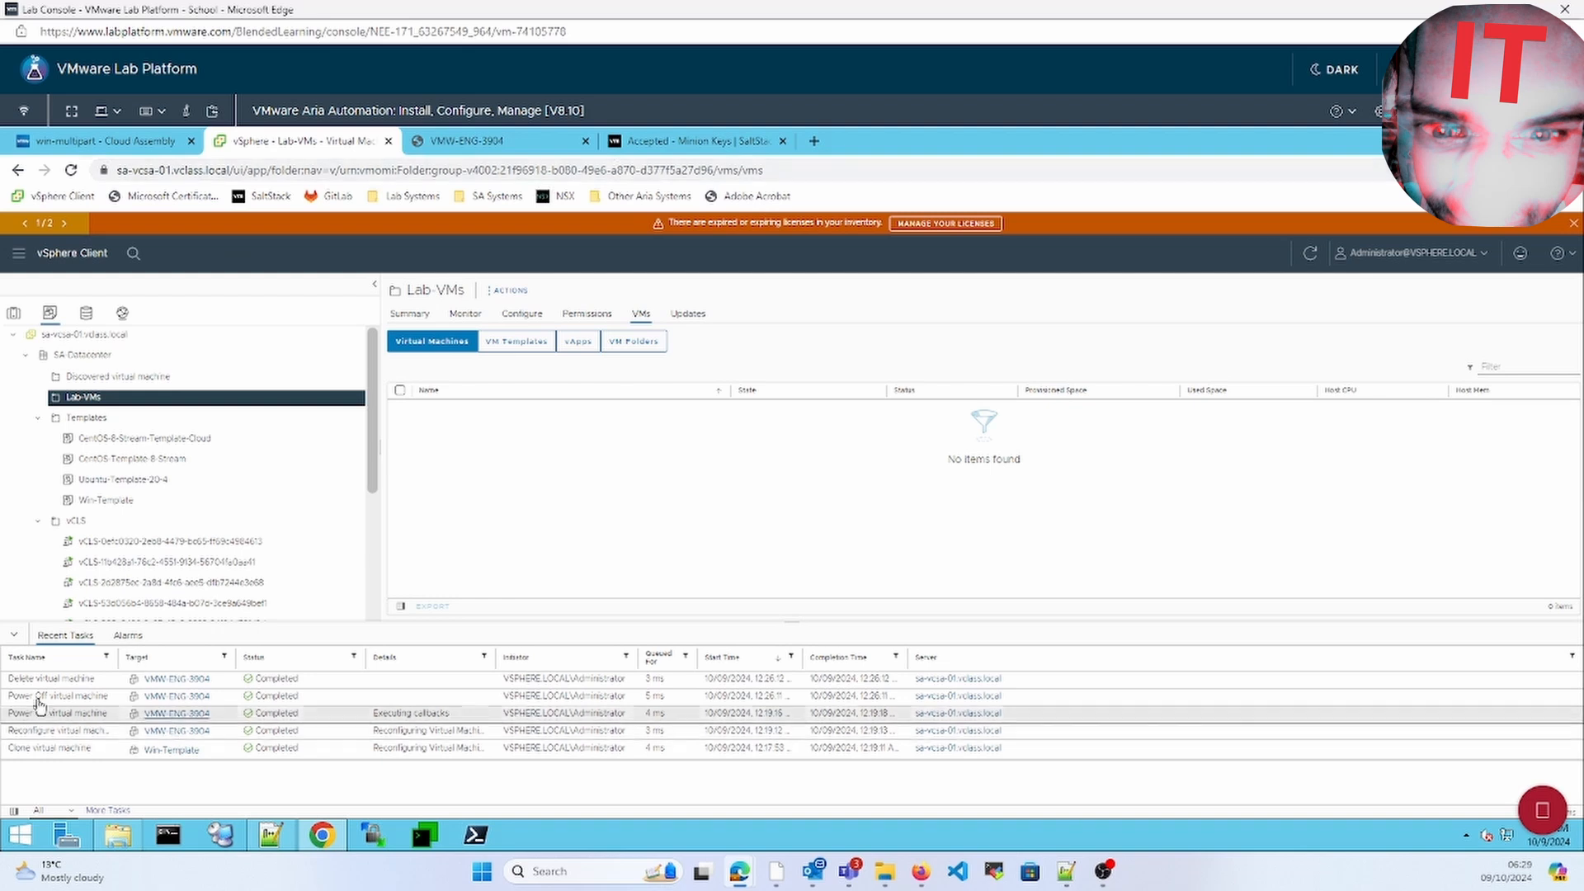
left_click(99, 140)
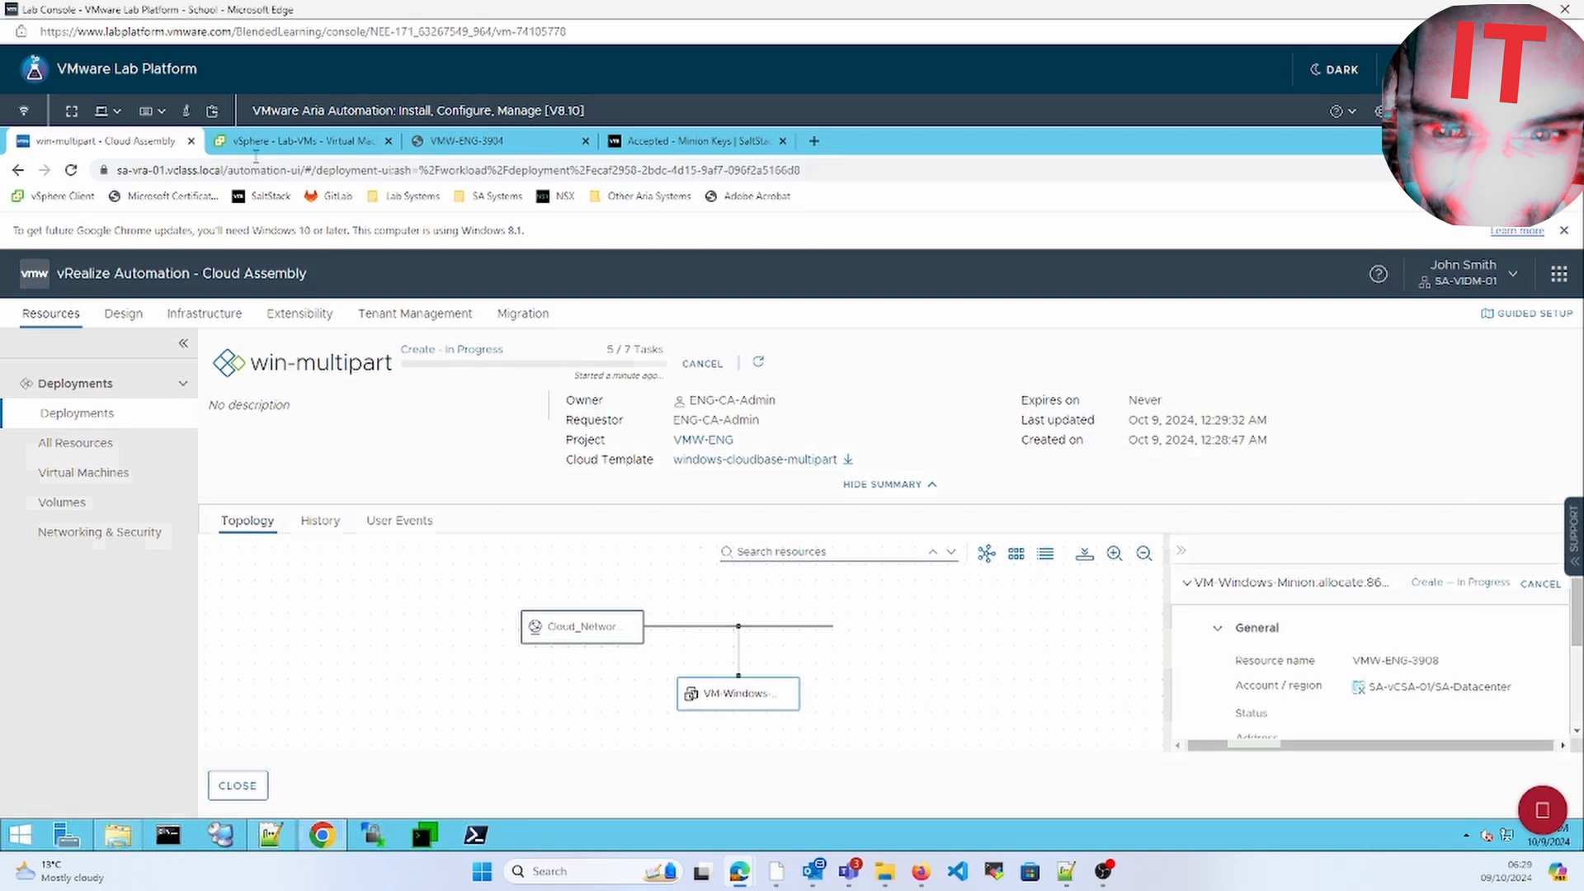
left_click(253, 149)
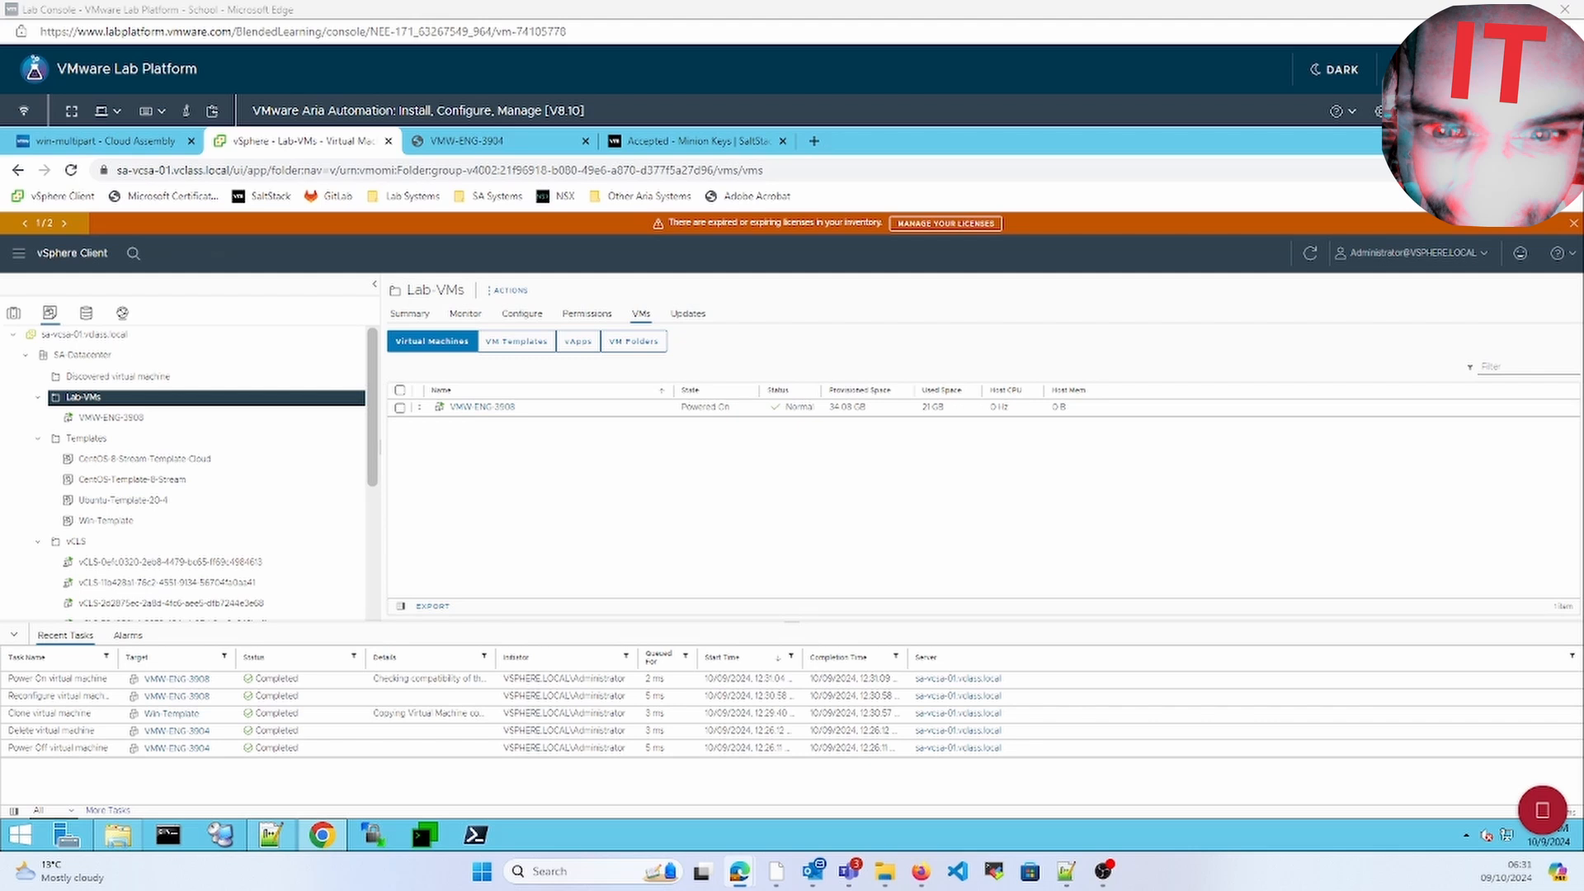
left_click(106, 141)
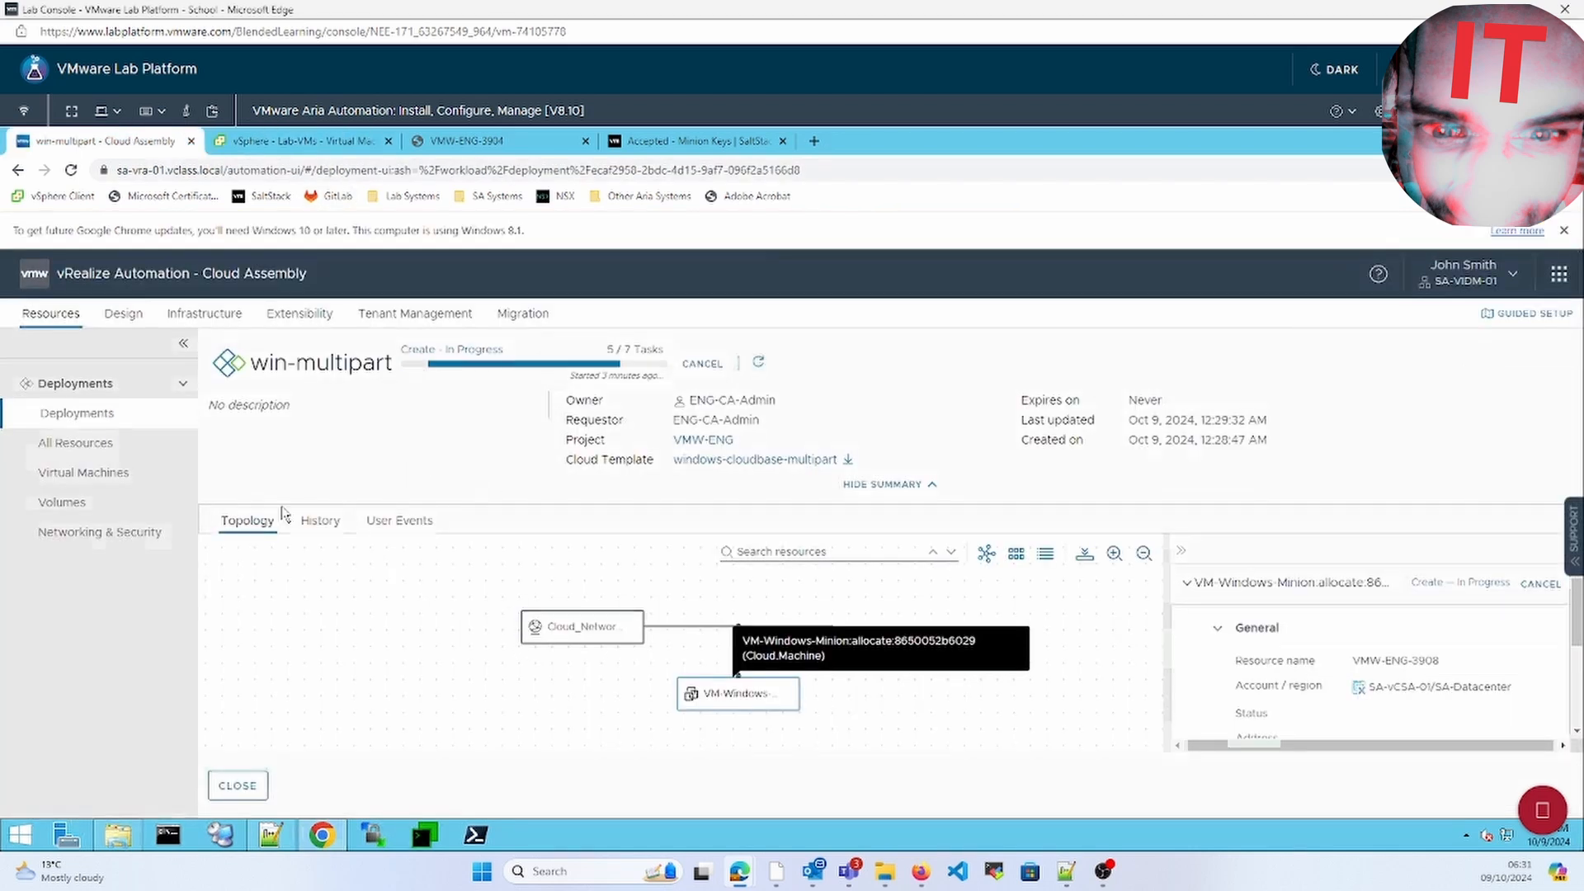
left_click(102, 445)
left_click(91, 413)
left_click(318, 438)
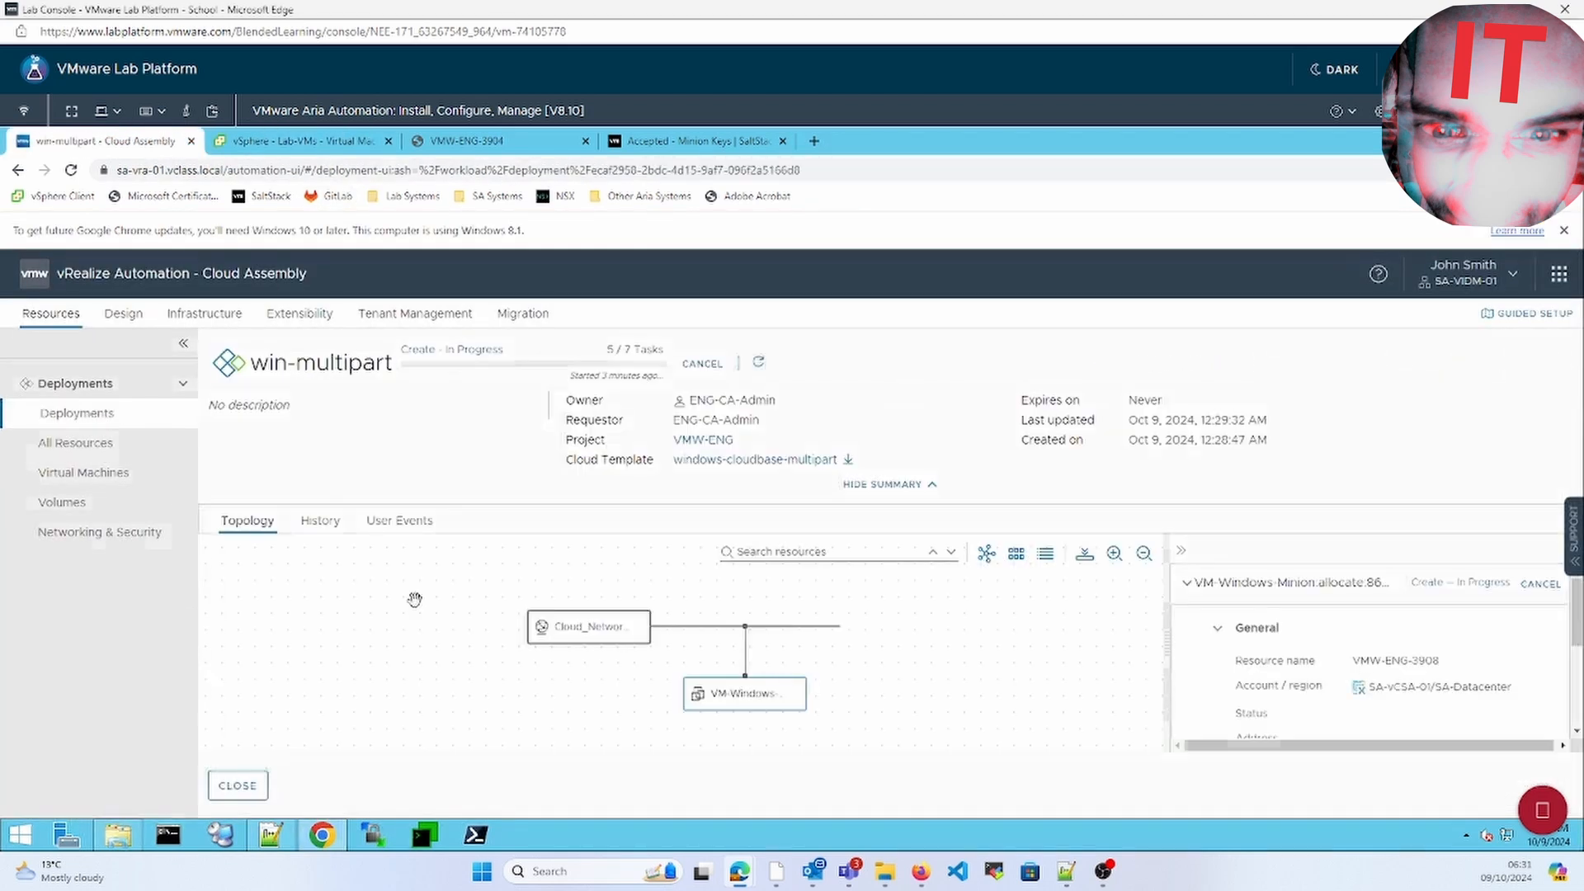
left_click(304, 144)
left_click(149, 142)
Open VMW-ENG-3908's summary in vSphere and close the old VMW-ENG-3904 console
left_click(276, 145)
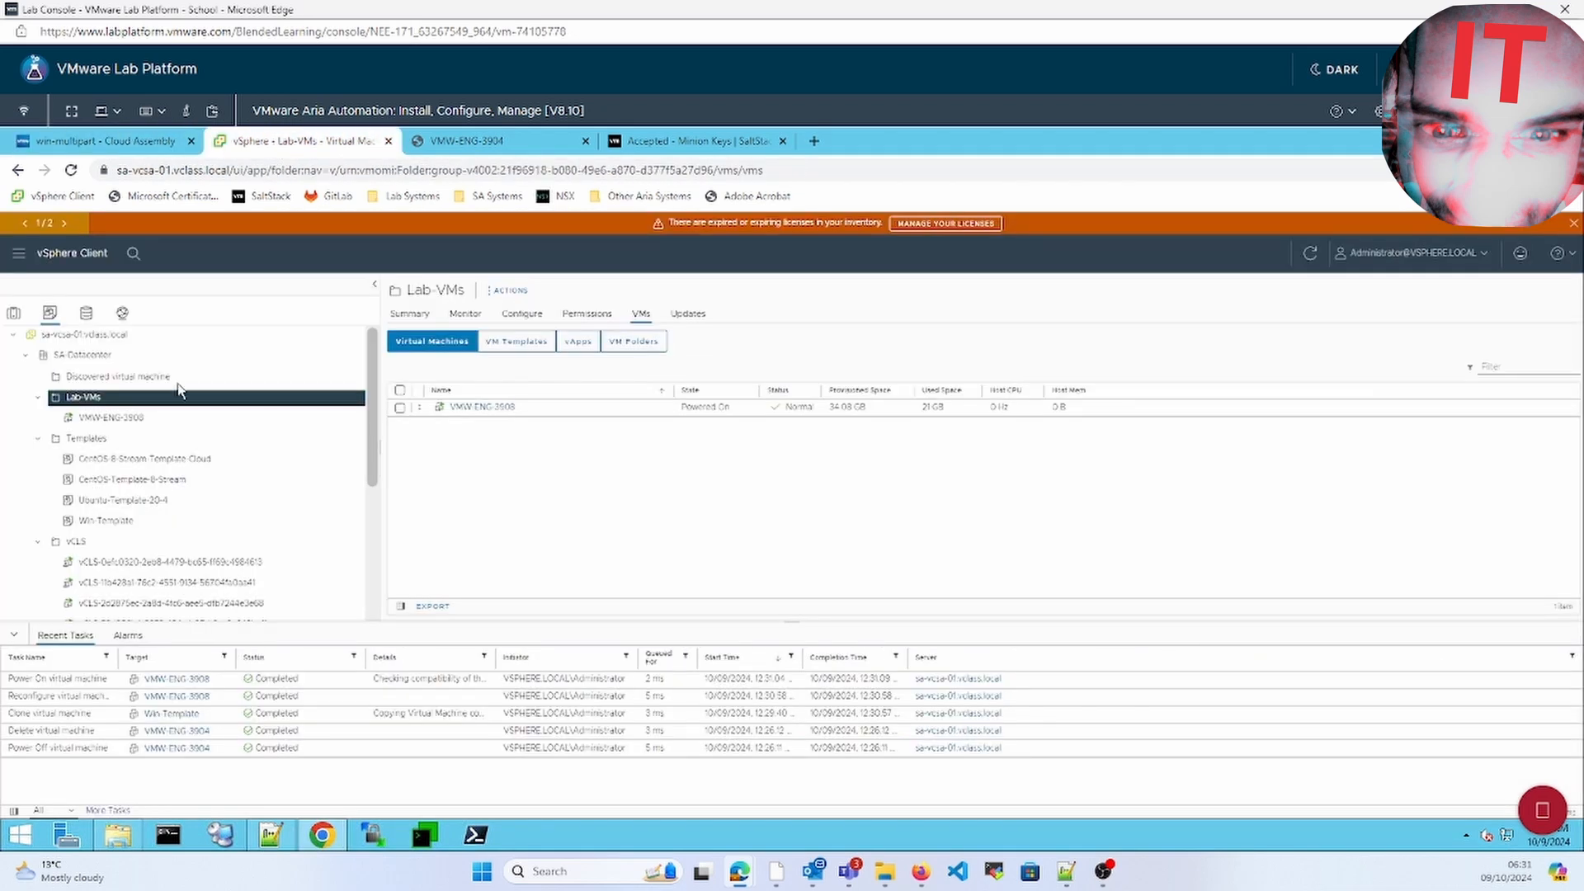
left_click(176, 678)
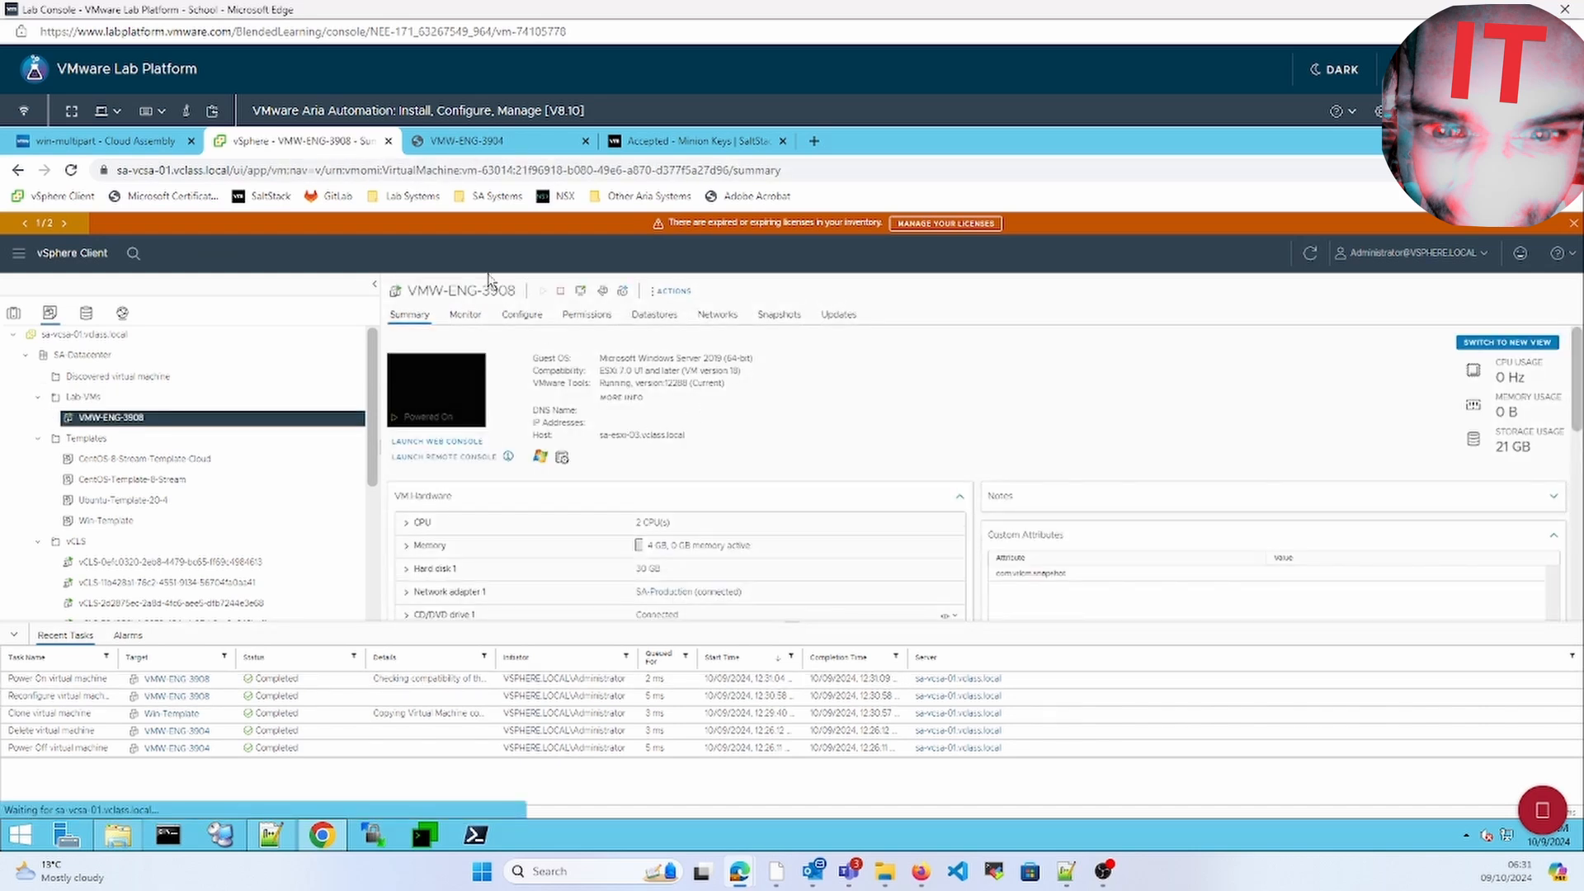
left_click(585, 142)
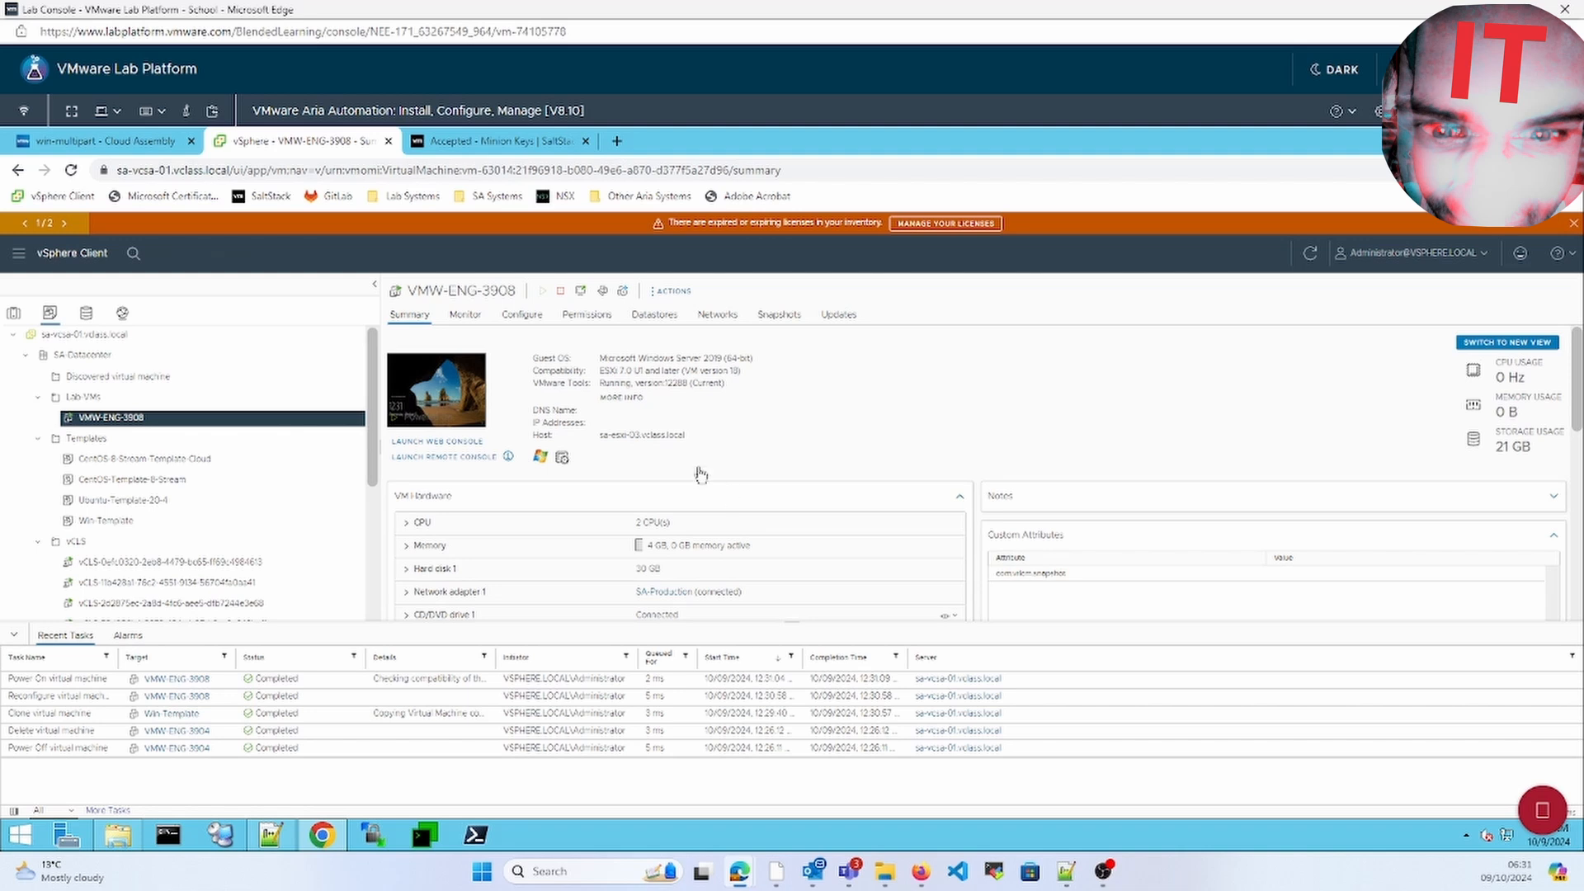
Confirm win-multipart shows Create Successful in Deployments, then view VMW-ENG-3908's vSphere summary
left_click(64, 134)
left_click(91, 444)
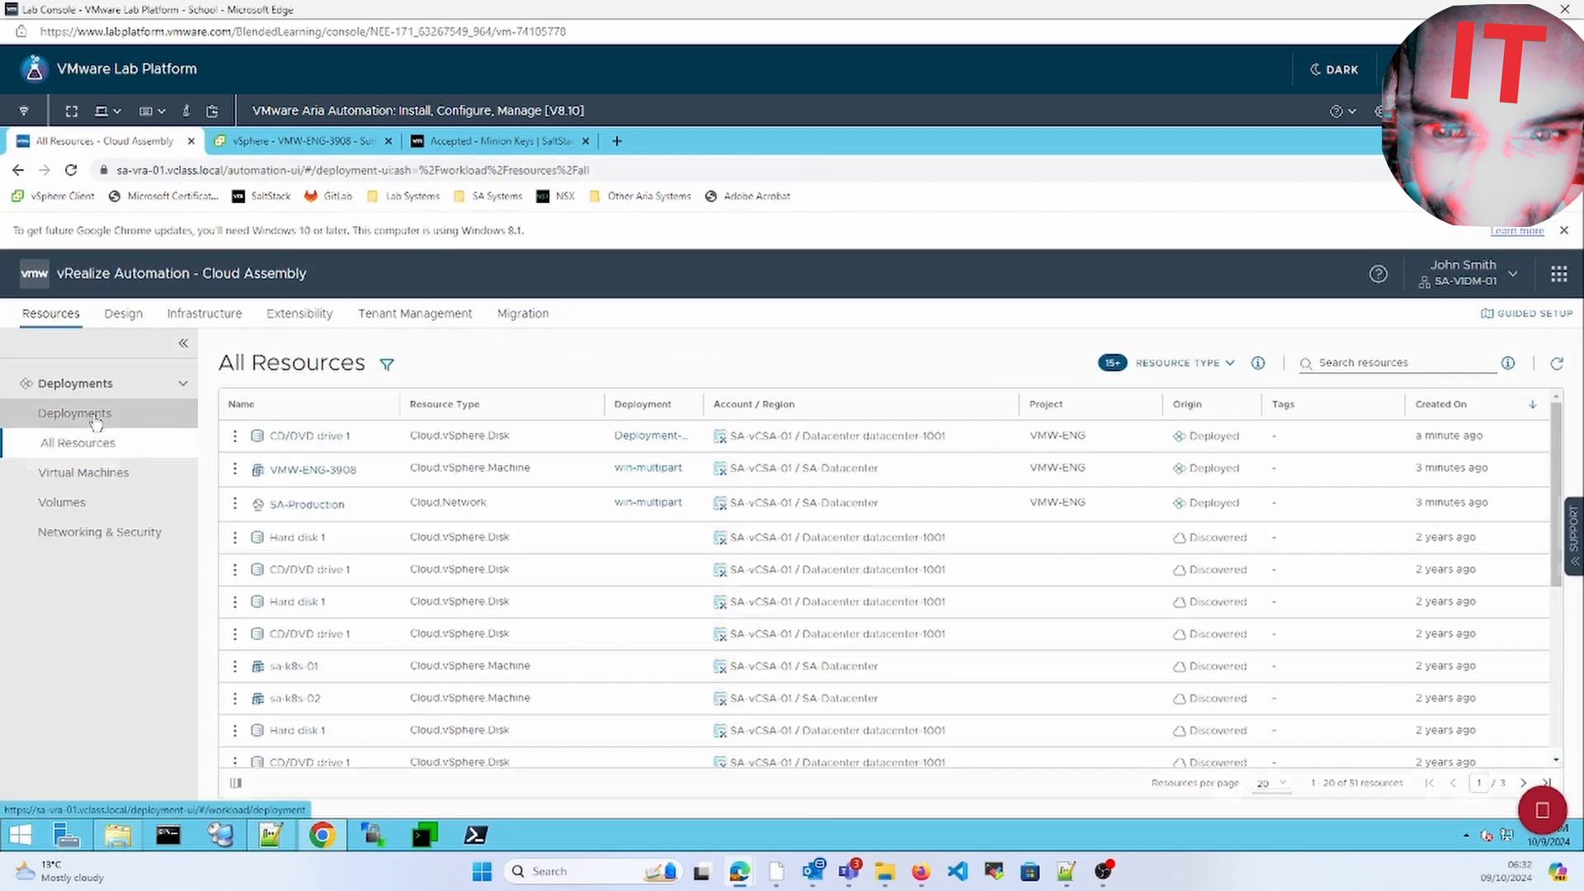
left_click(105, 419)
left_click(106, 434)
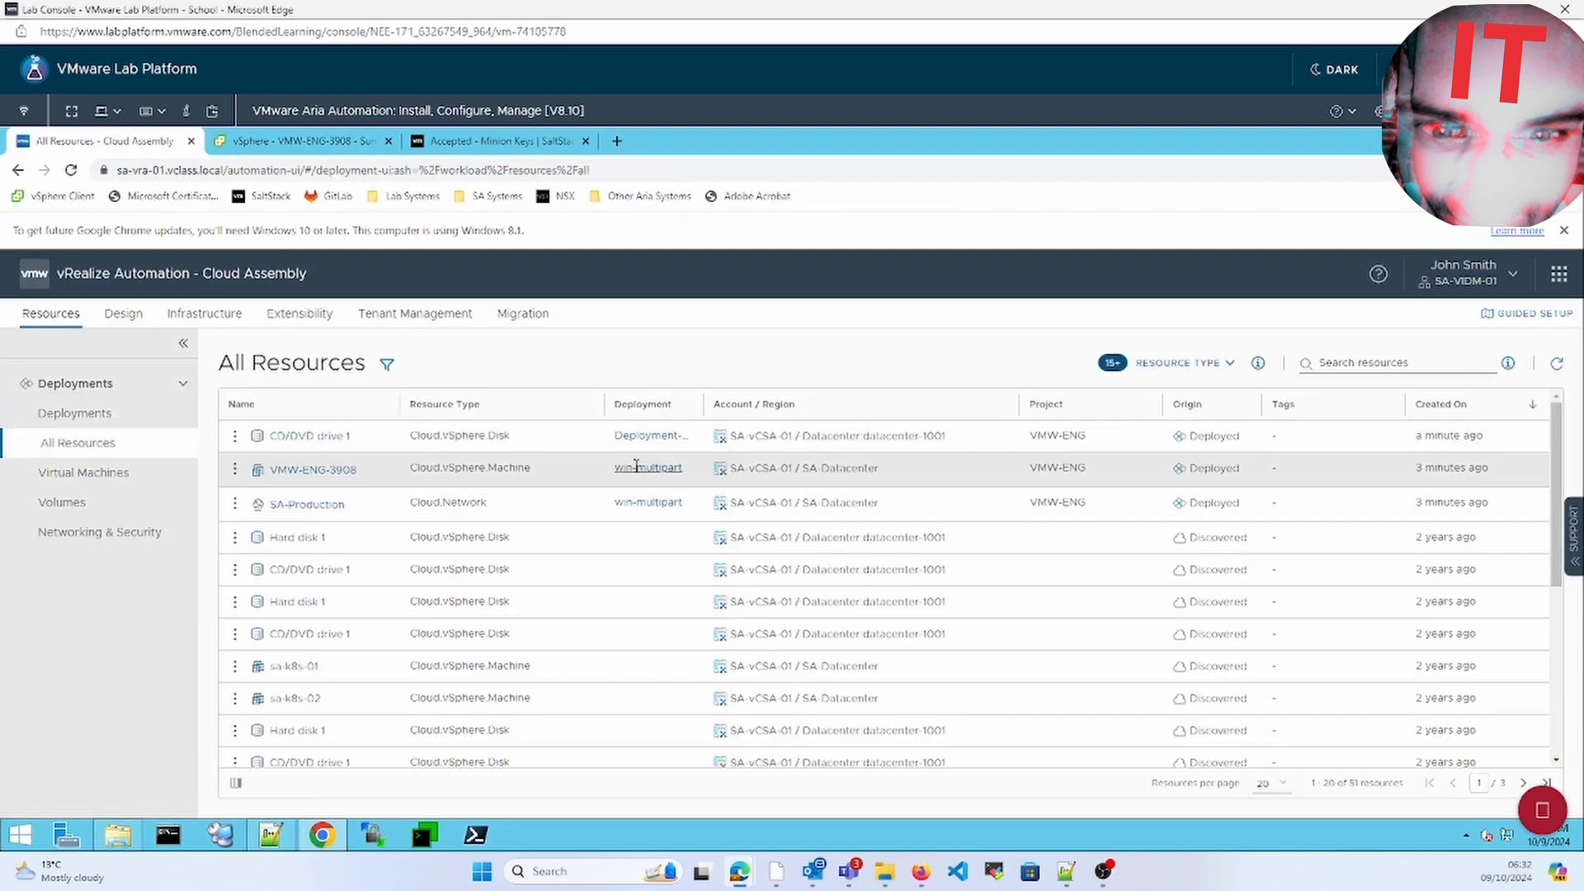
left_click(82, 414)
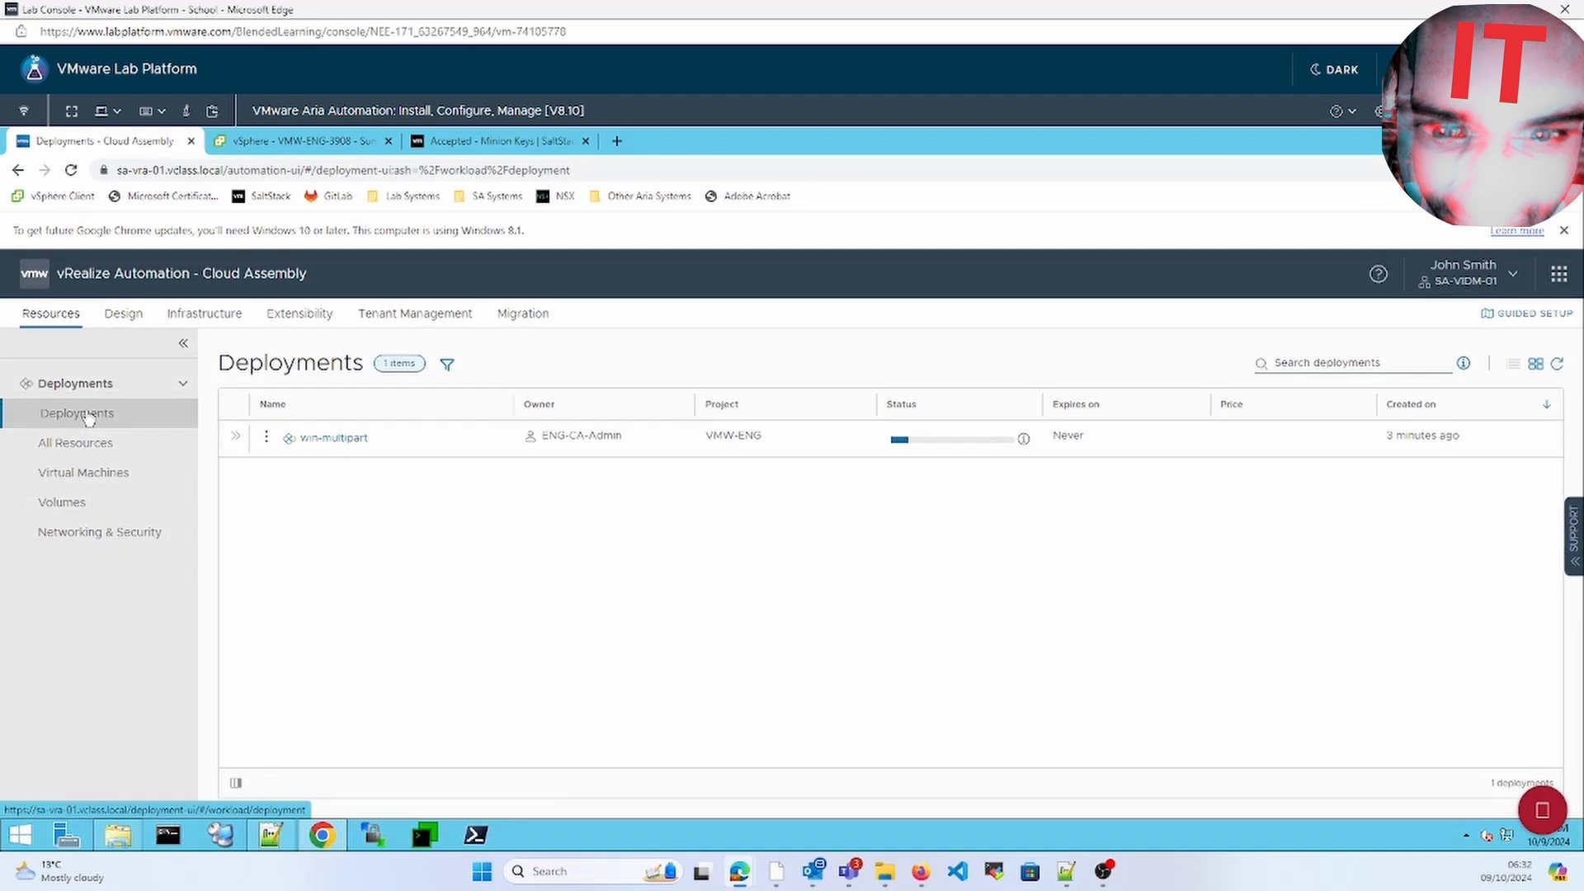
left_click(237, 437)
left_click(307, 436)
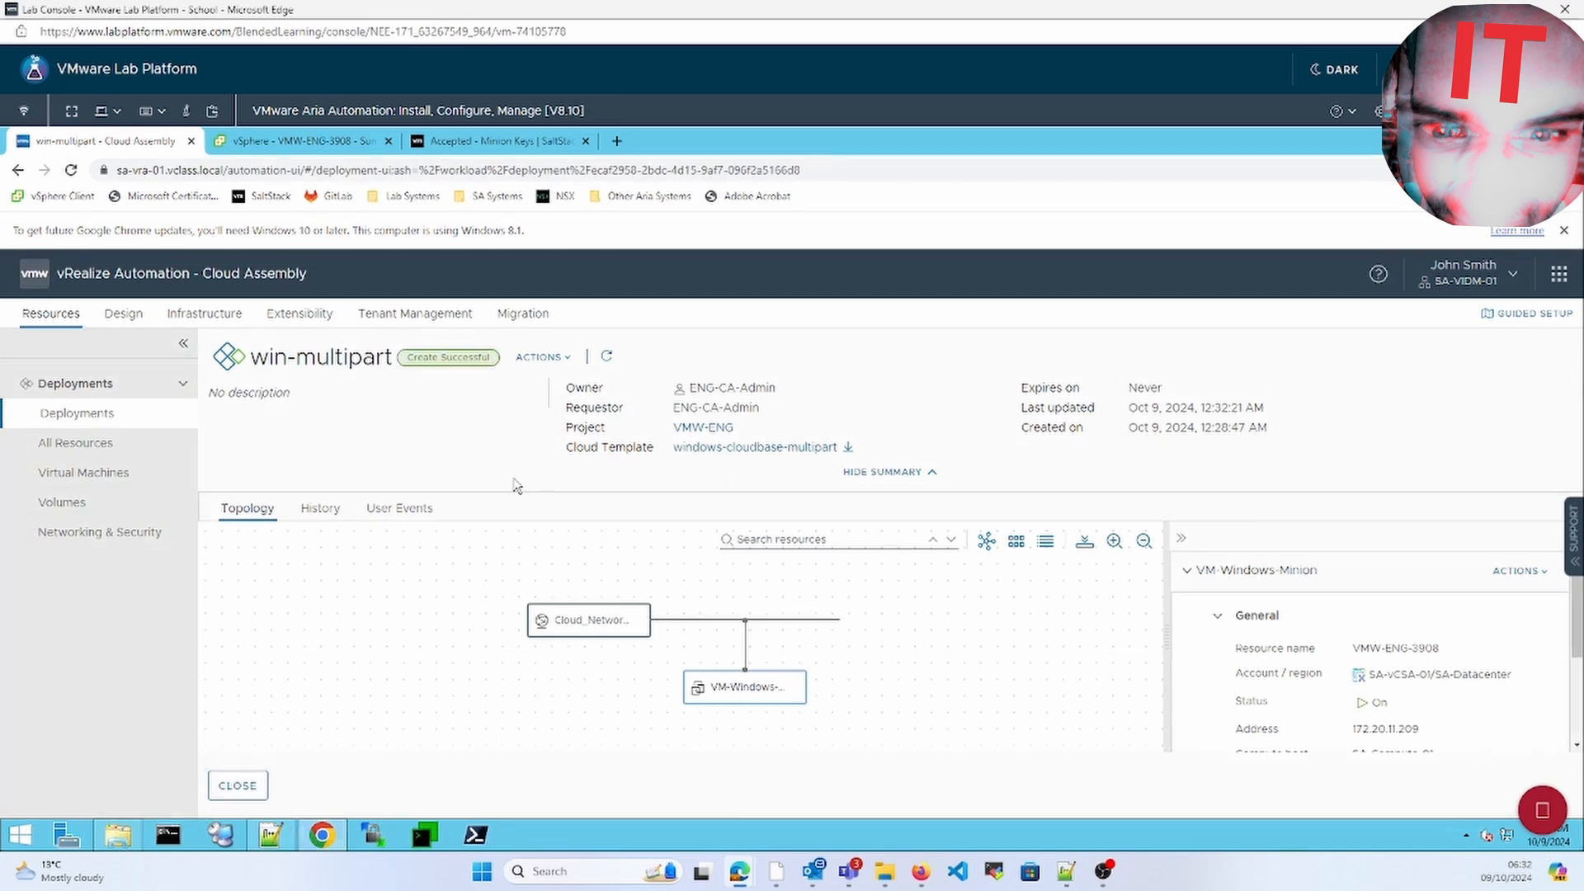
left_click(281, 145)
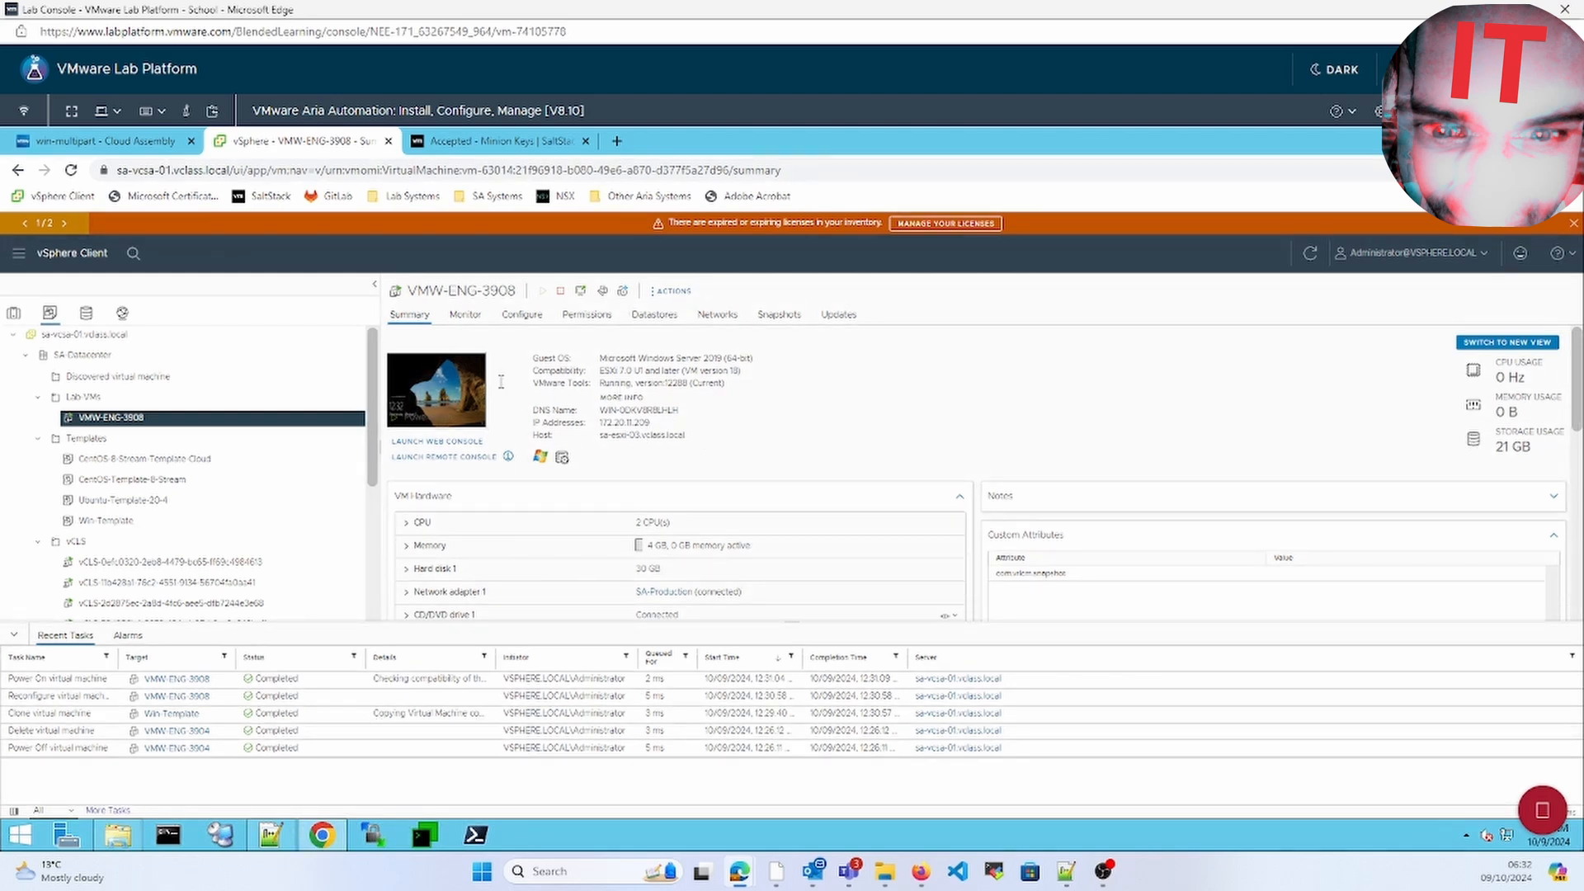
Open VMW-ENG-3908's web console and sign in with the Administrator password
left_click(465, 388)
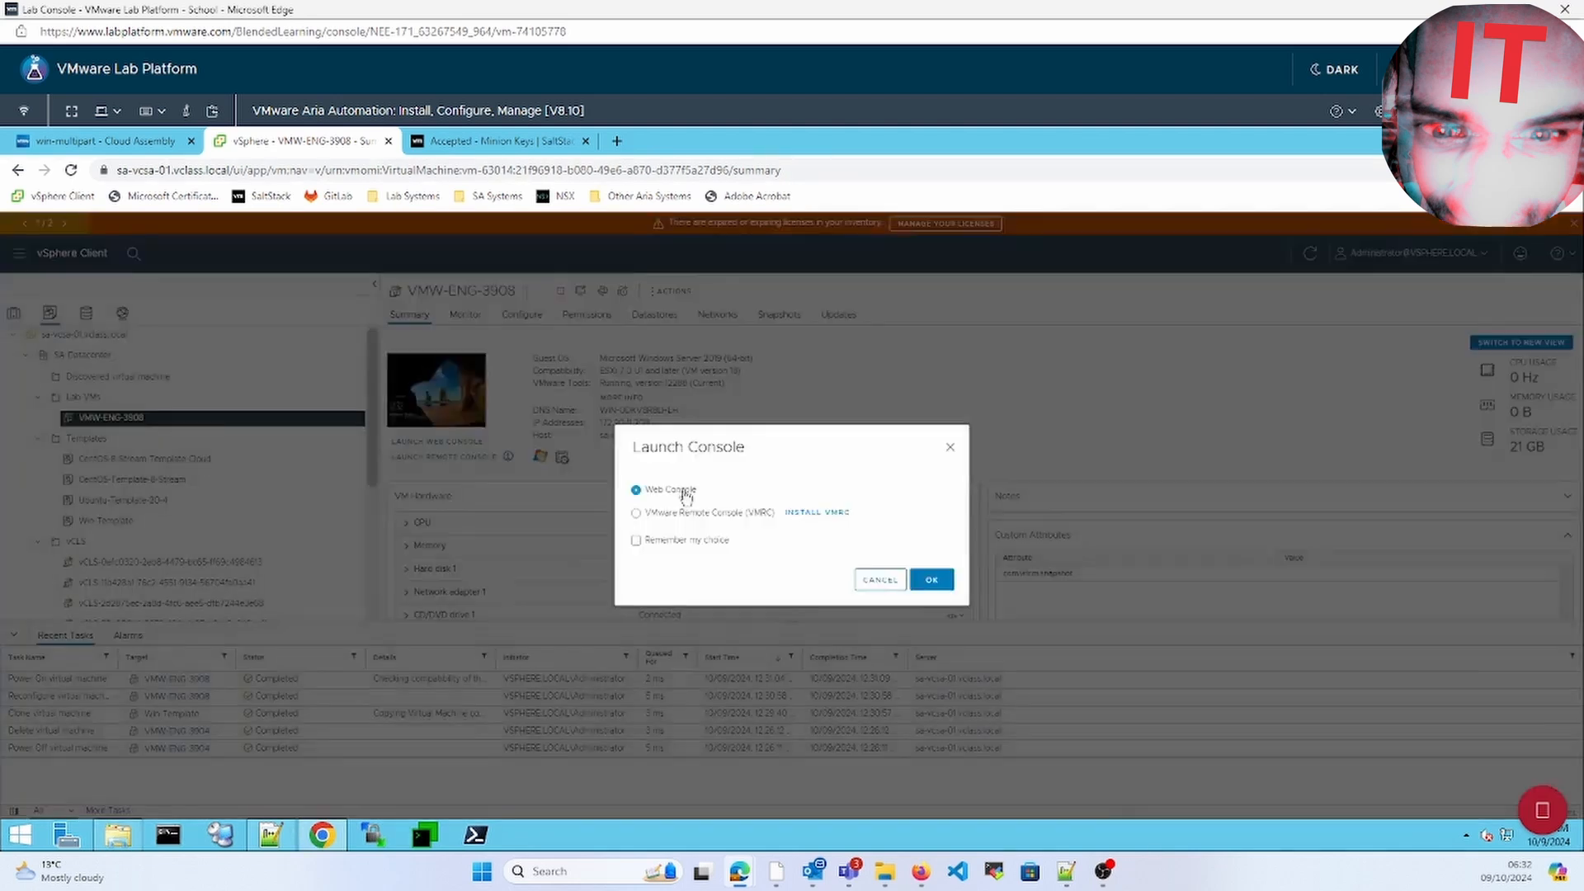
left_click(930, 581)
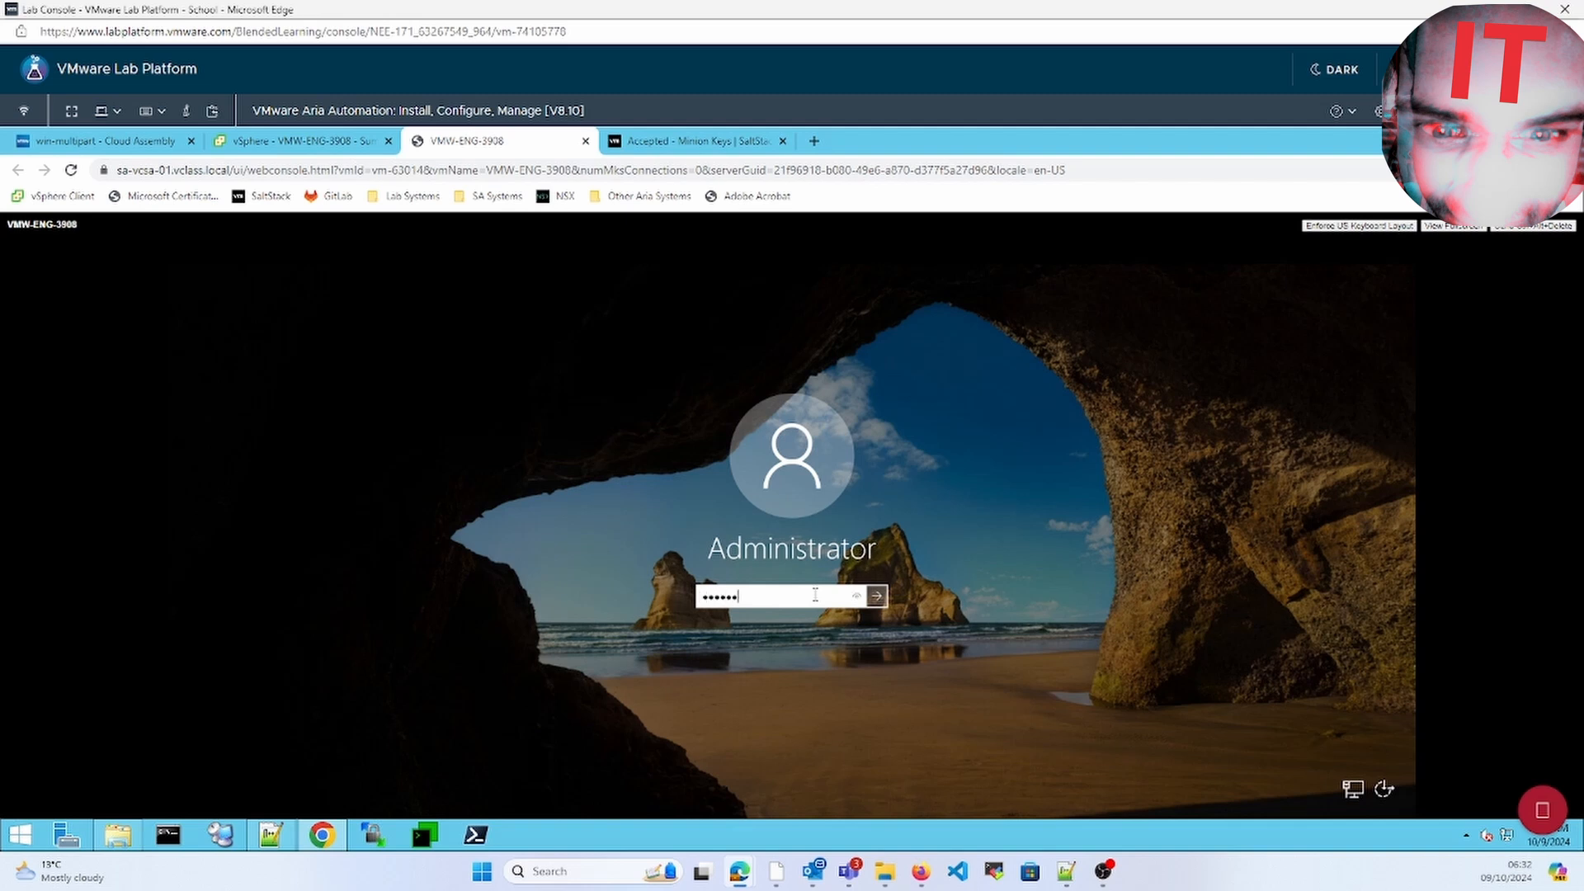
key("Return")
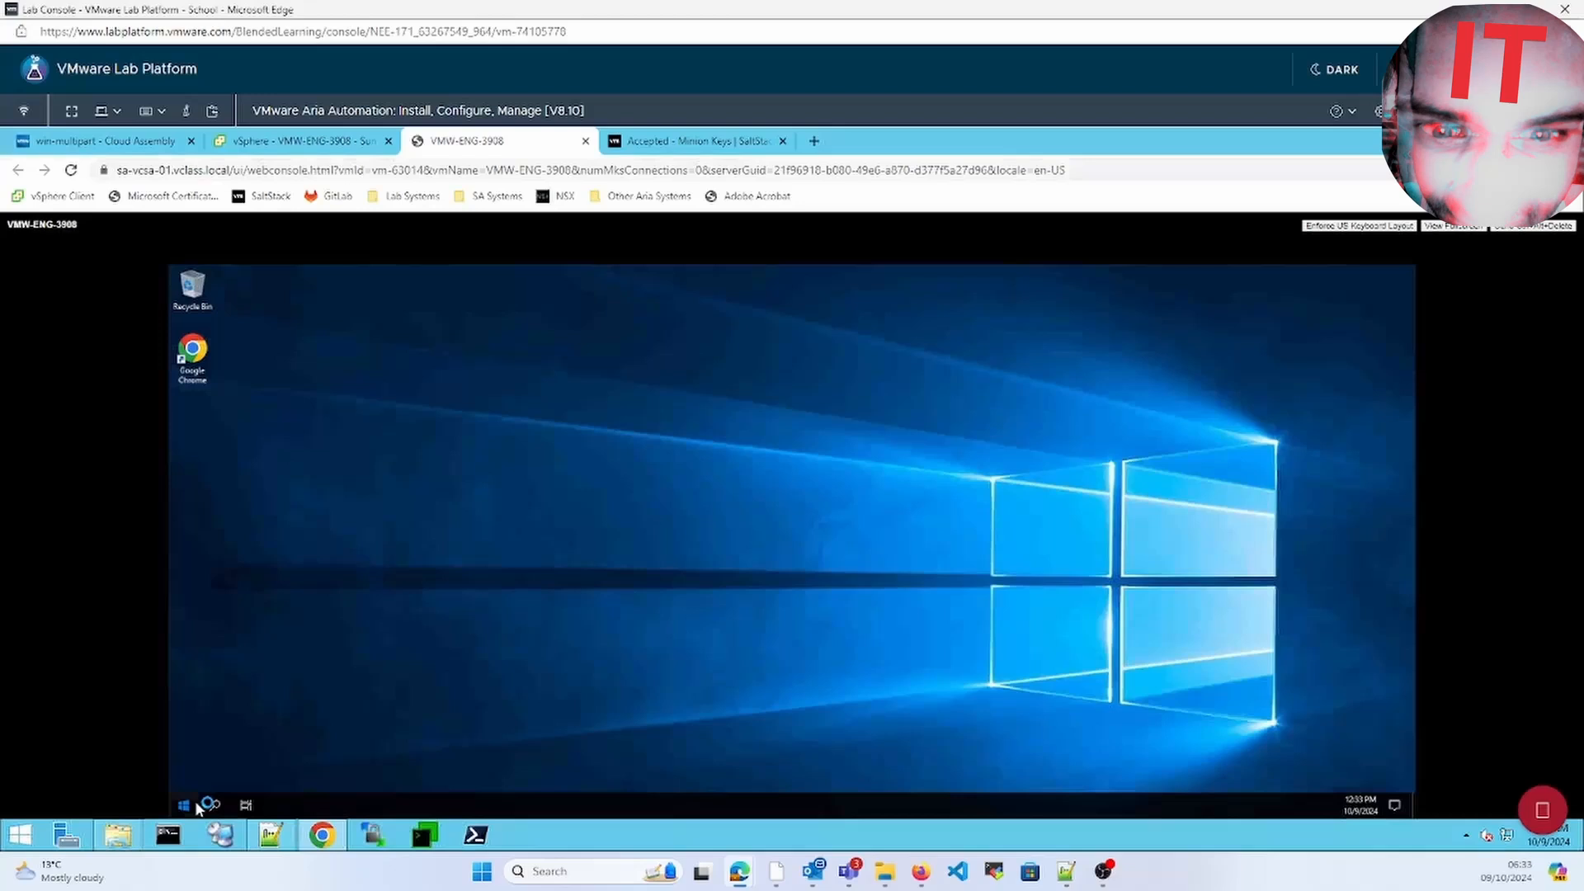
Browse This PC to Local Disk (C:) and look over the Server Manager dashboard
left_click(183, 805)
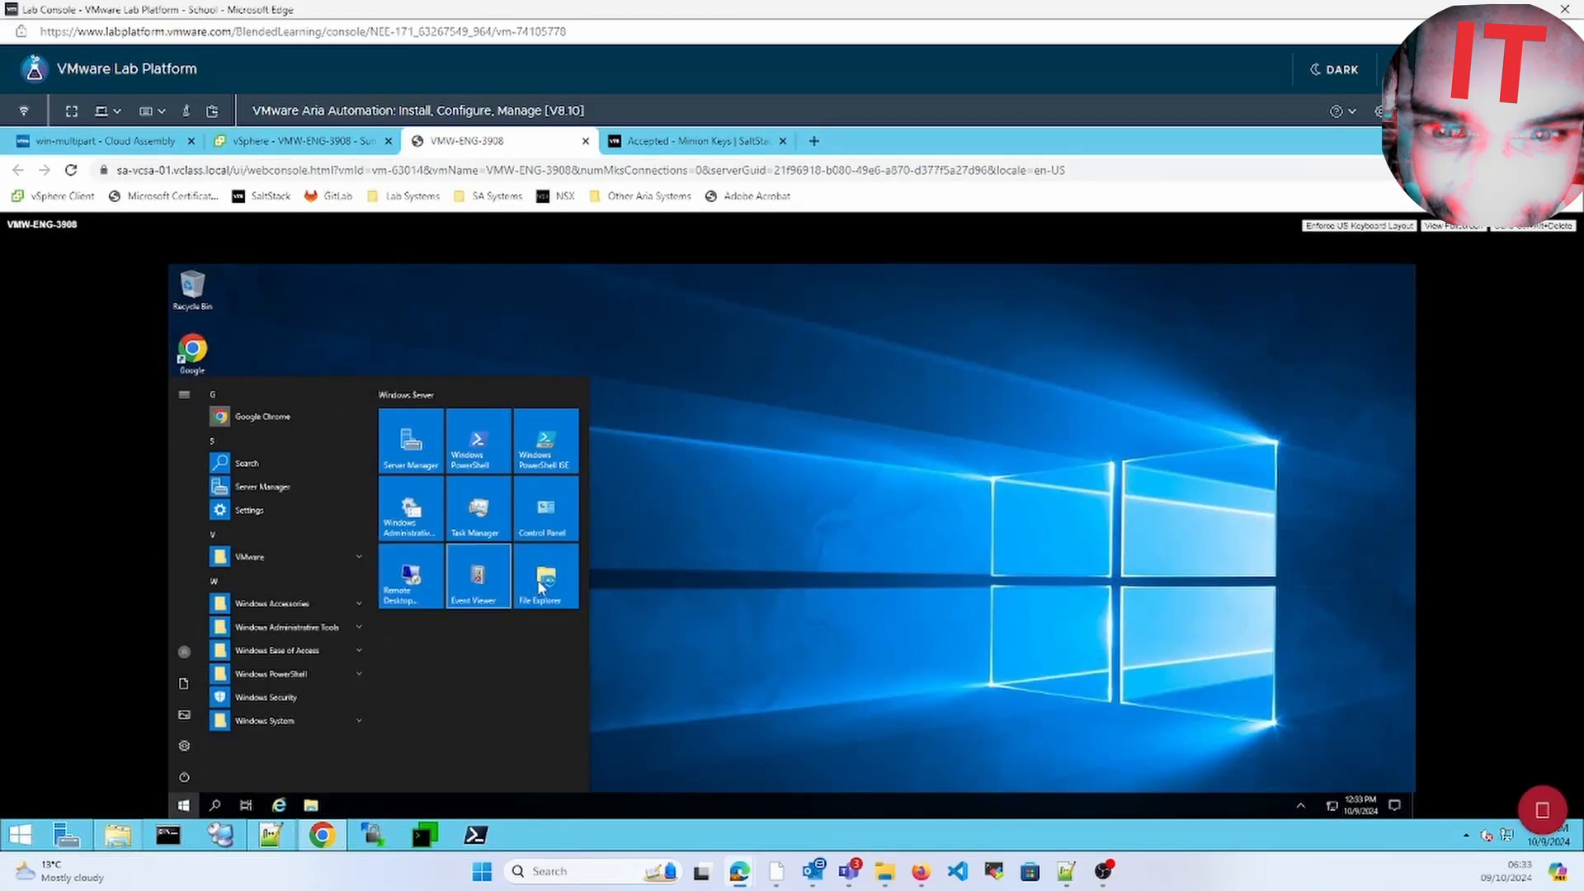
left_click(541, 584)
left_click(476, 499)
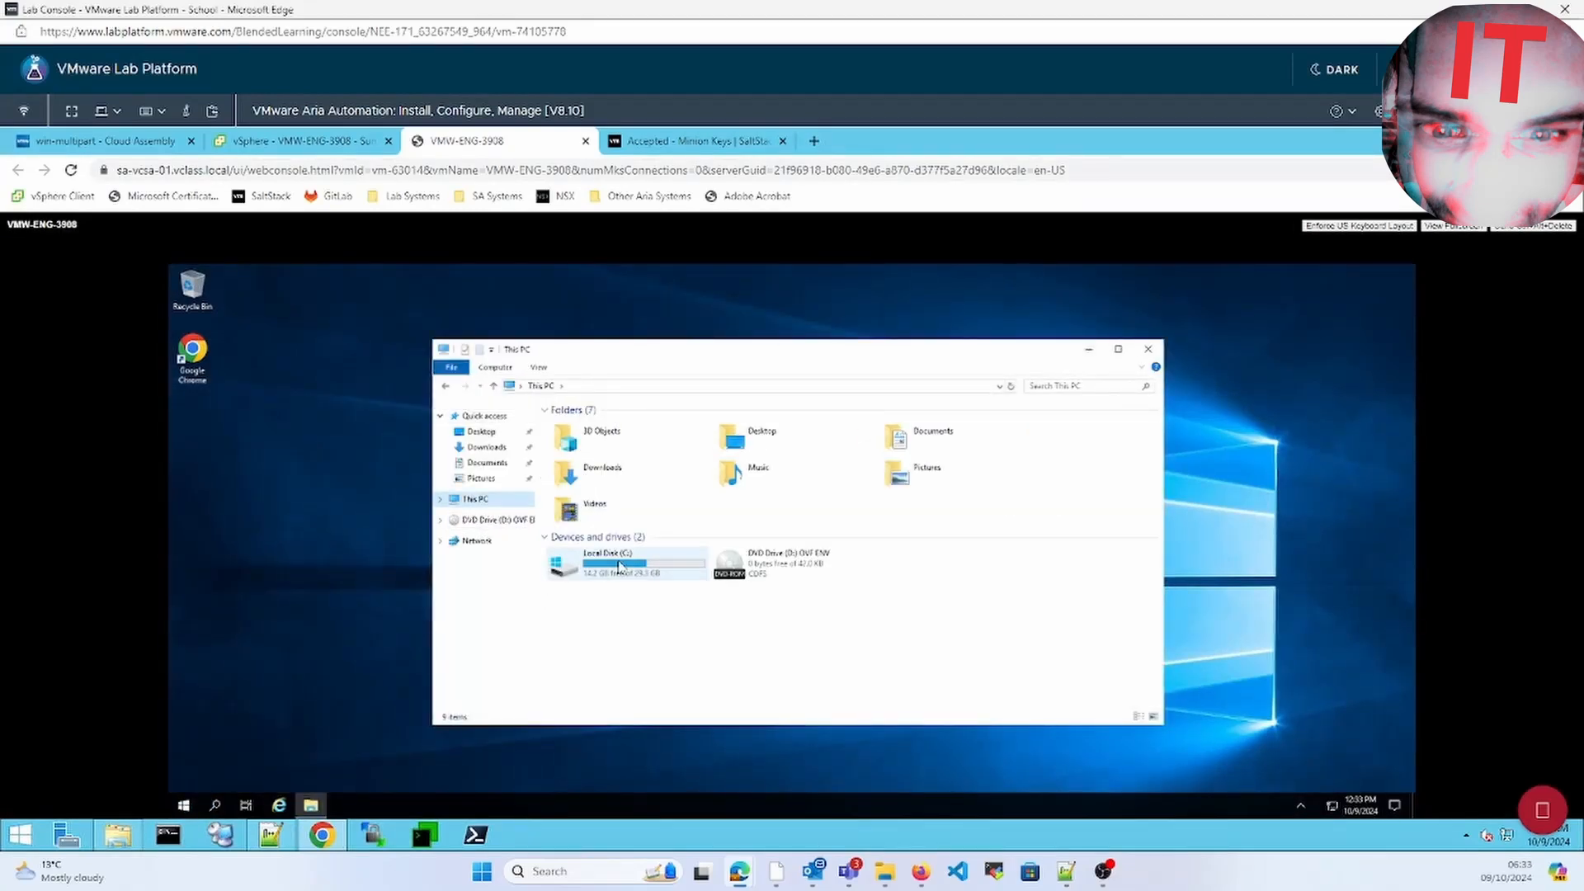
double_click(610, 562)
left_click(1148, 349)
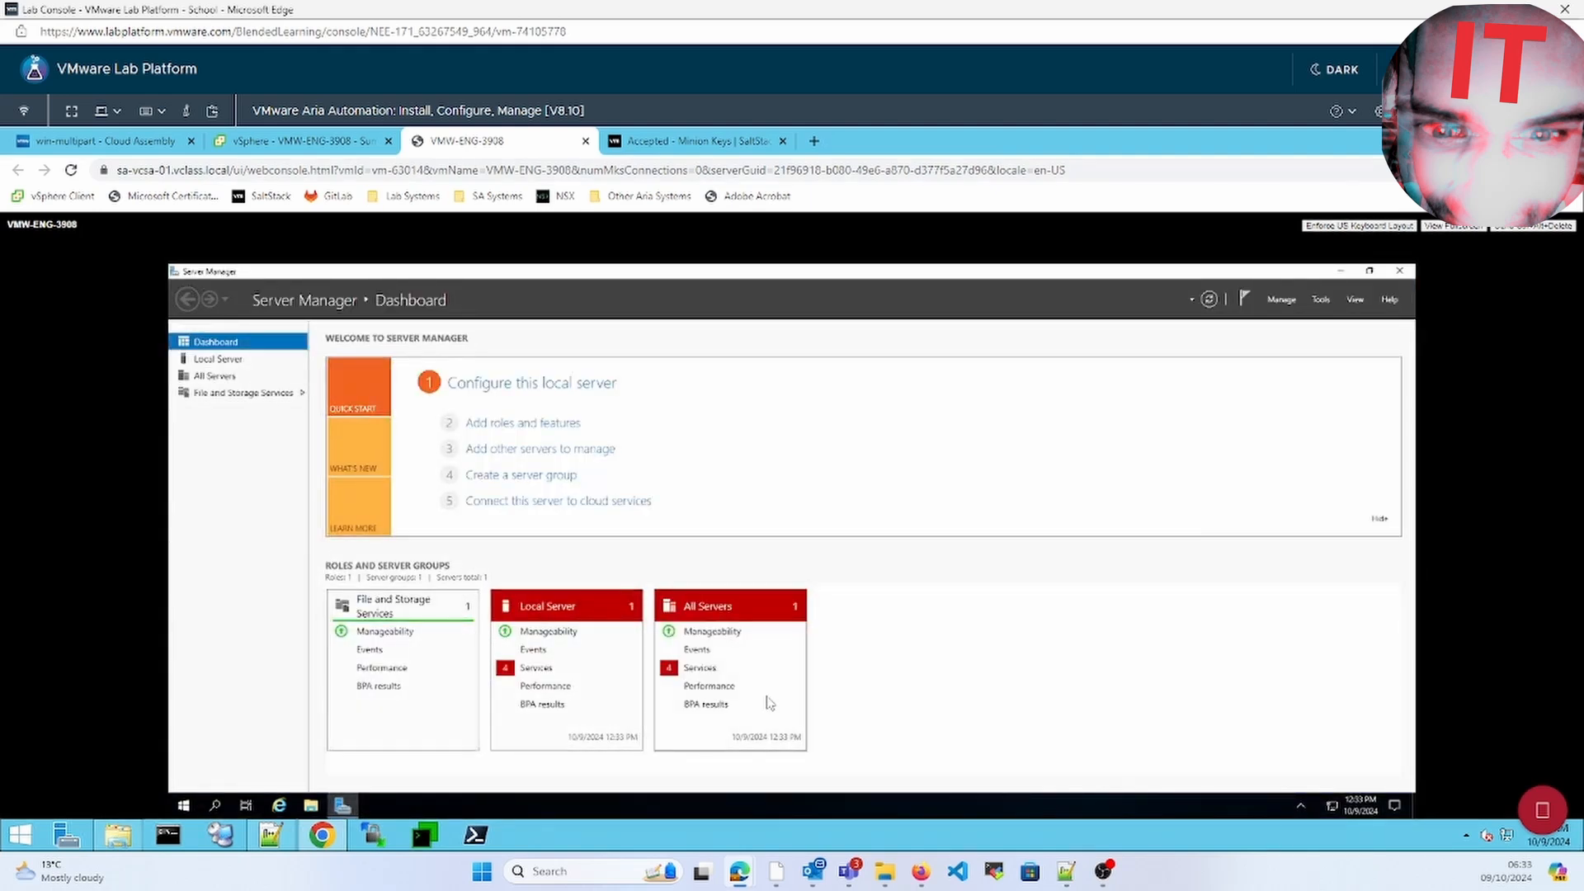
left_click(340, 808)
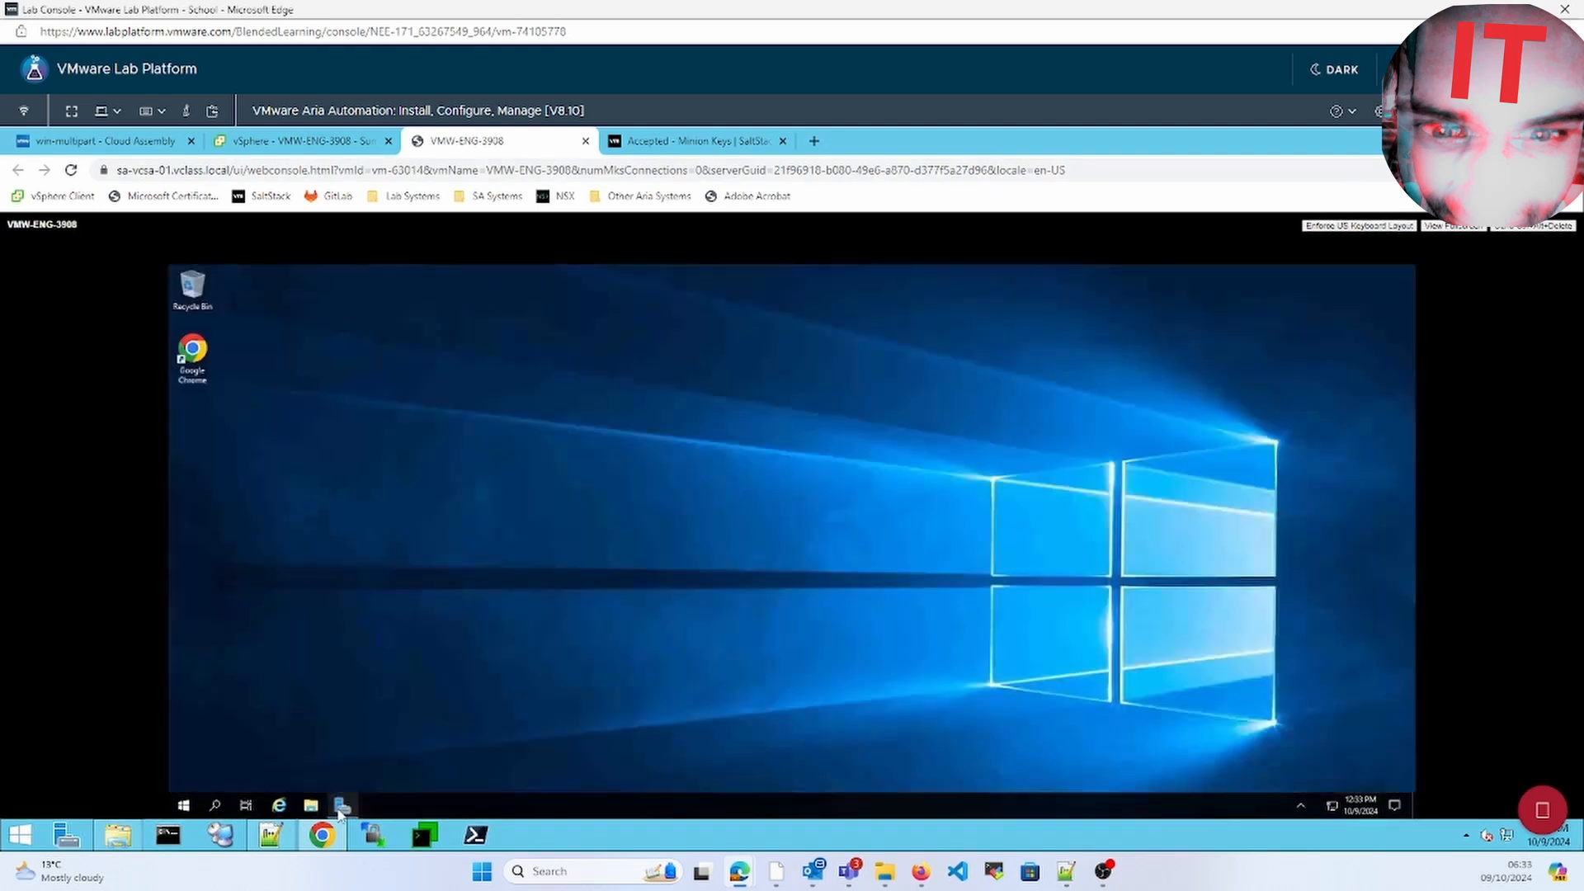
left_click(341, 809)
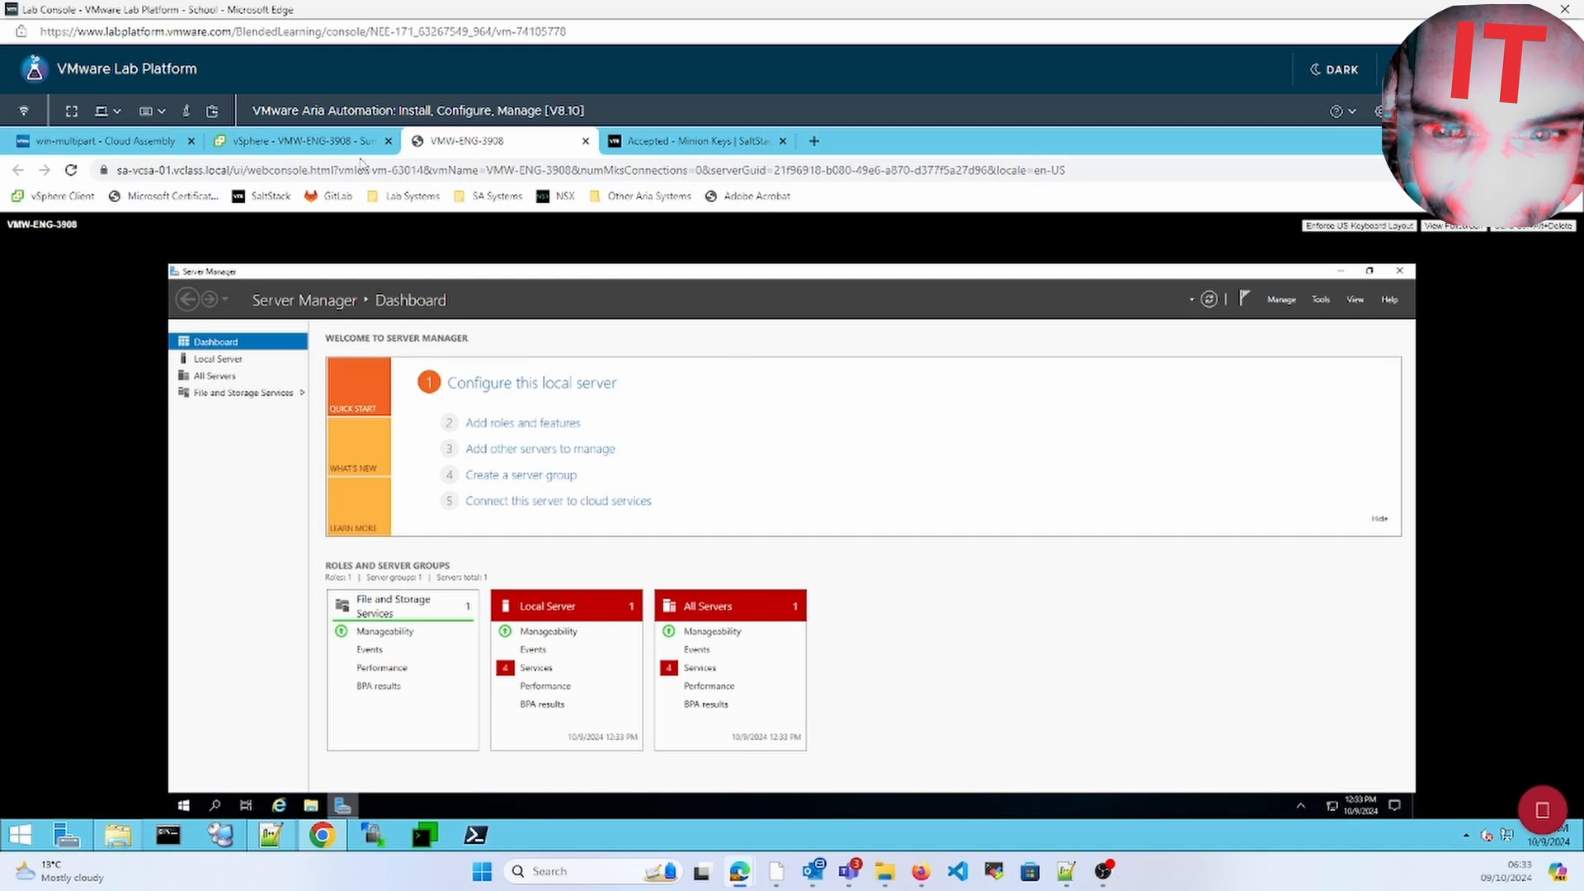
left_click(326, 144)
left_click(443, 146)
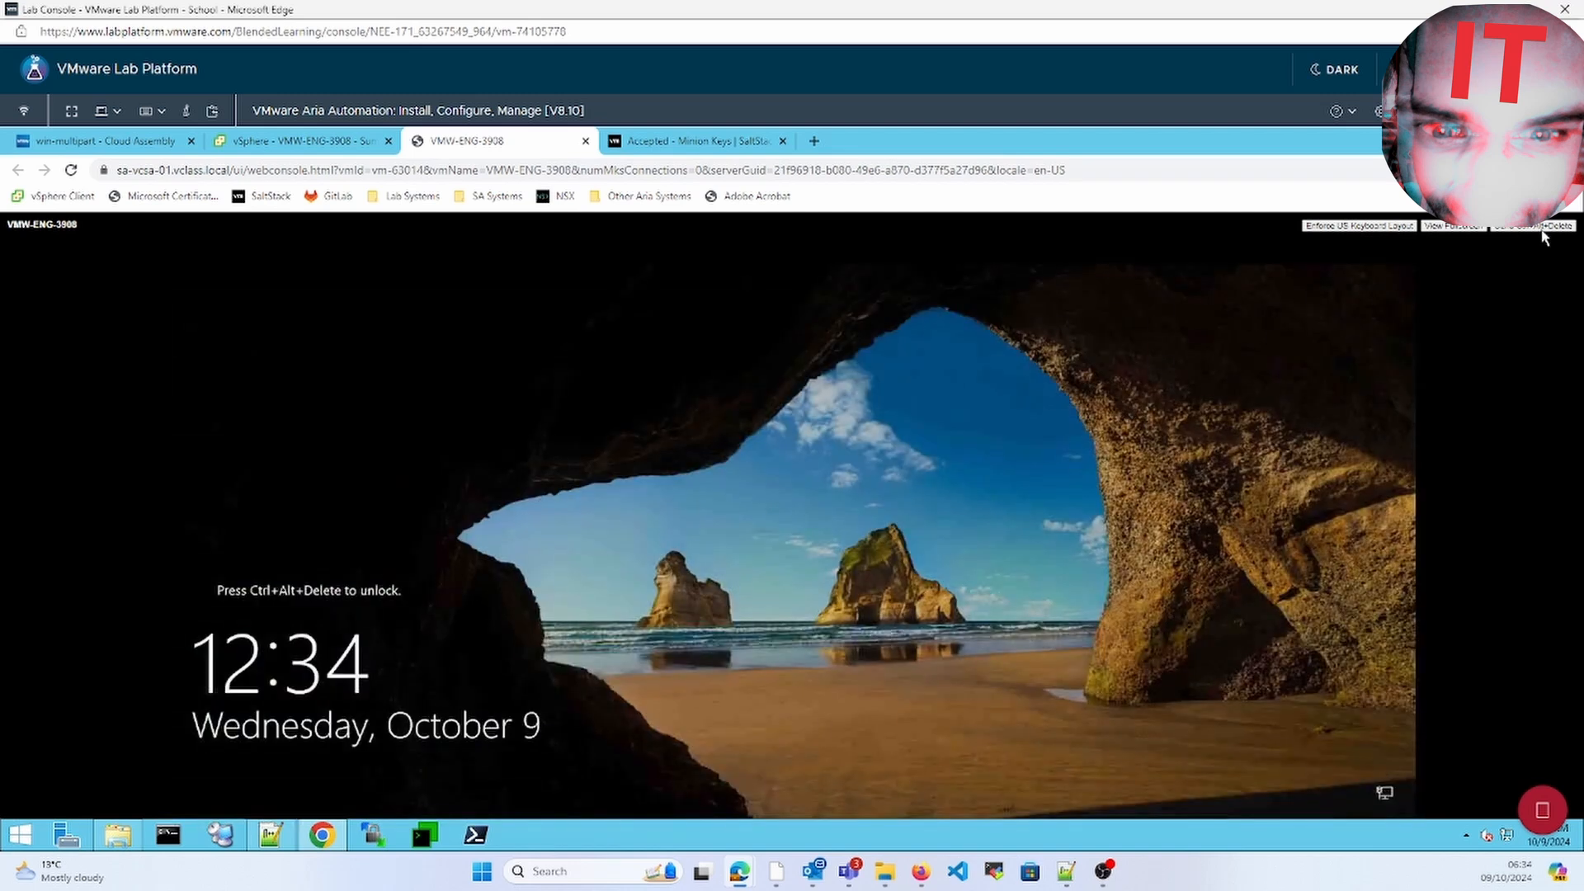
Sign back in as Administrator and open Local Disk (C:) in File Explorer
left_click(1539, 228)
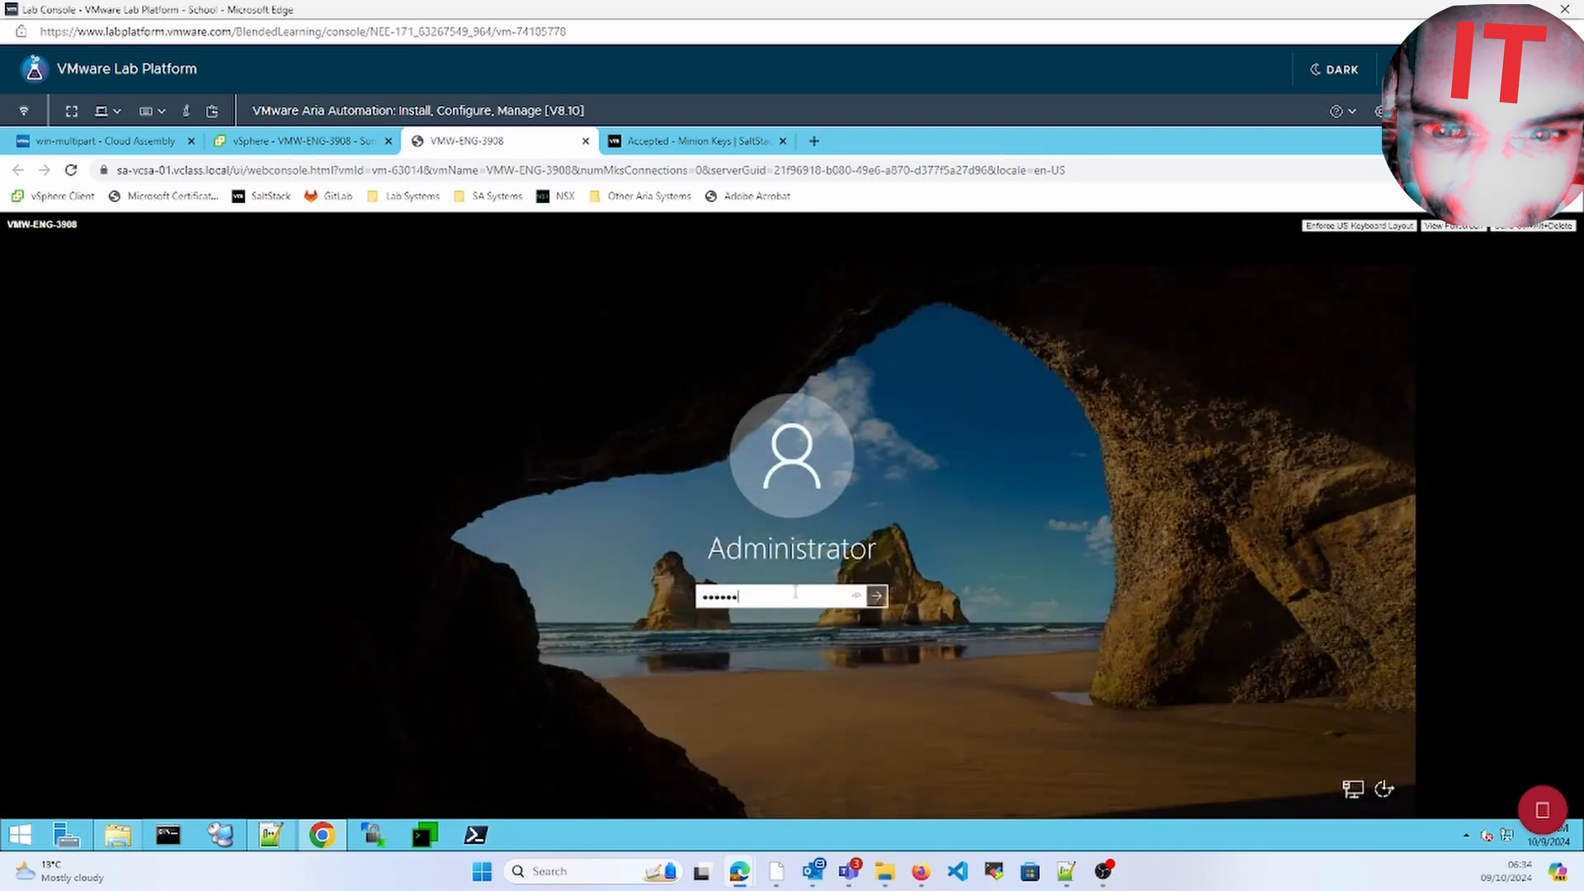
key("Return")
left_click(184, 805)
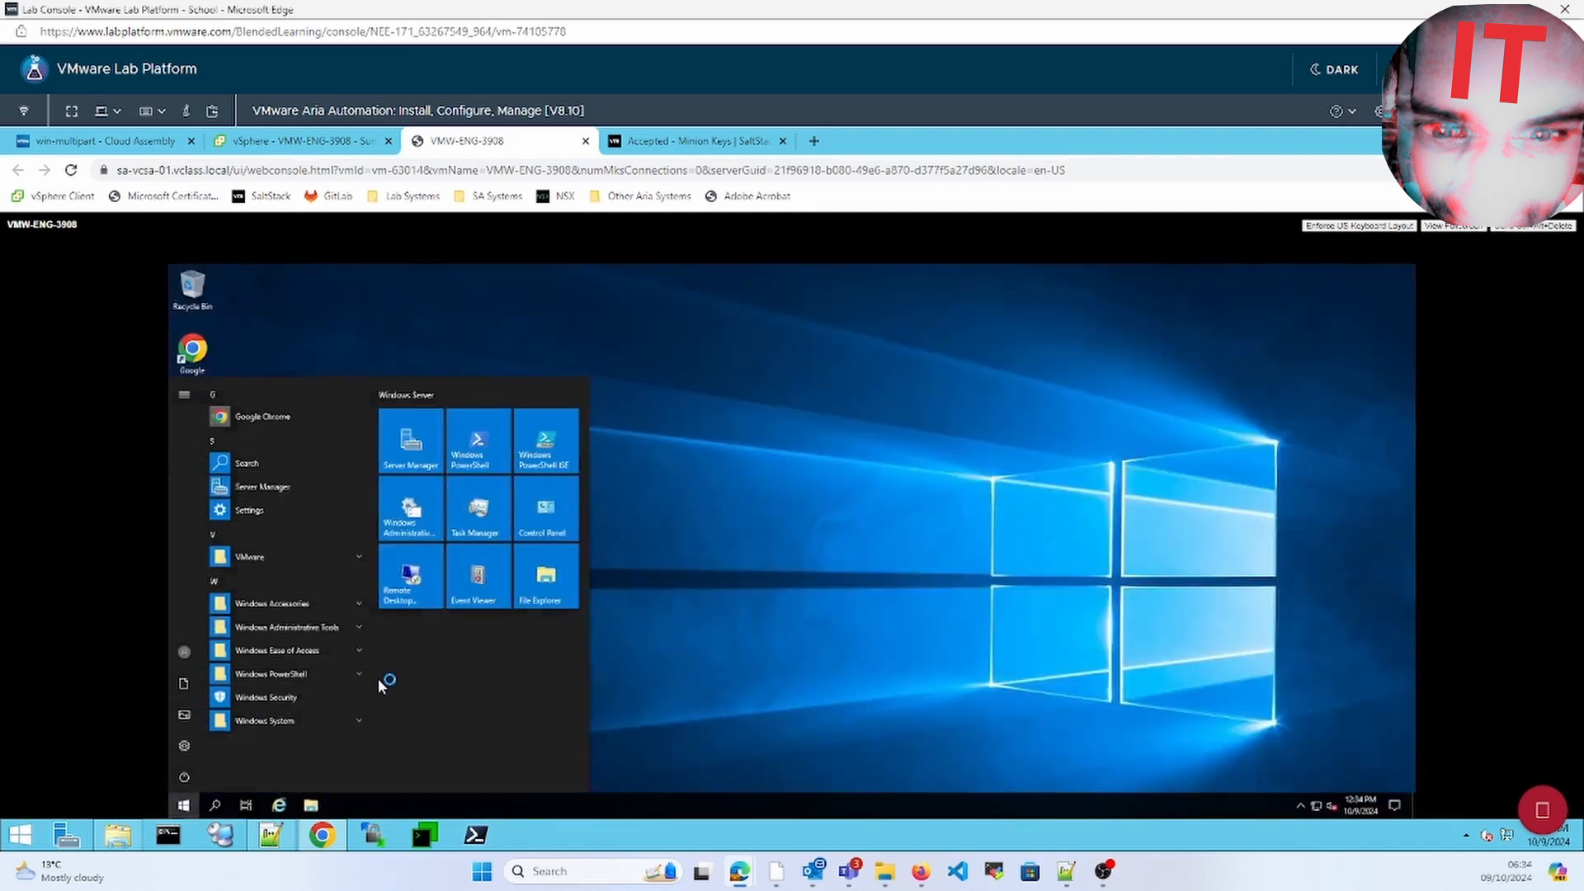
left_click(548, 584)
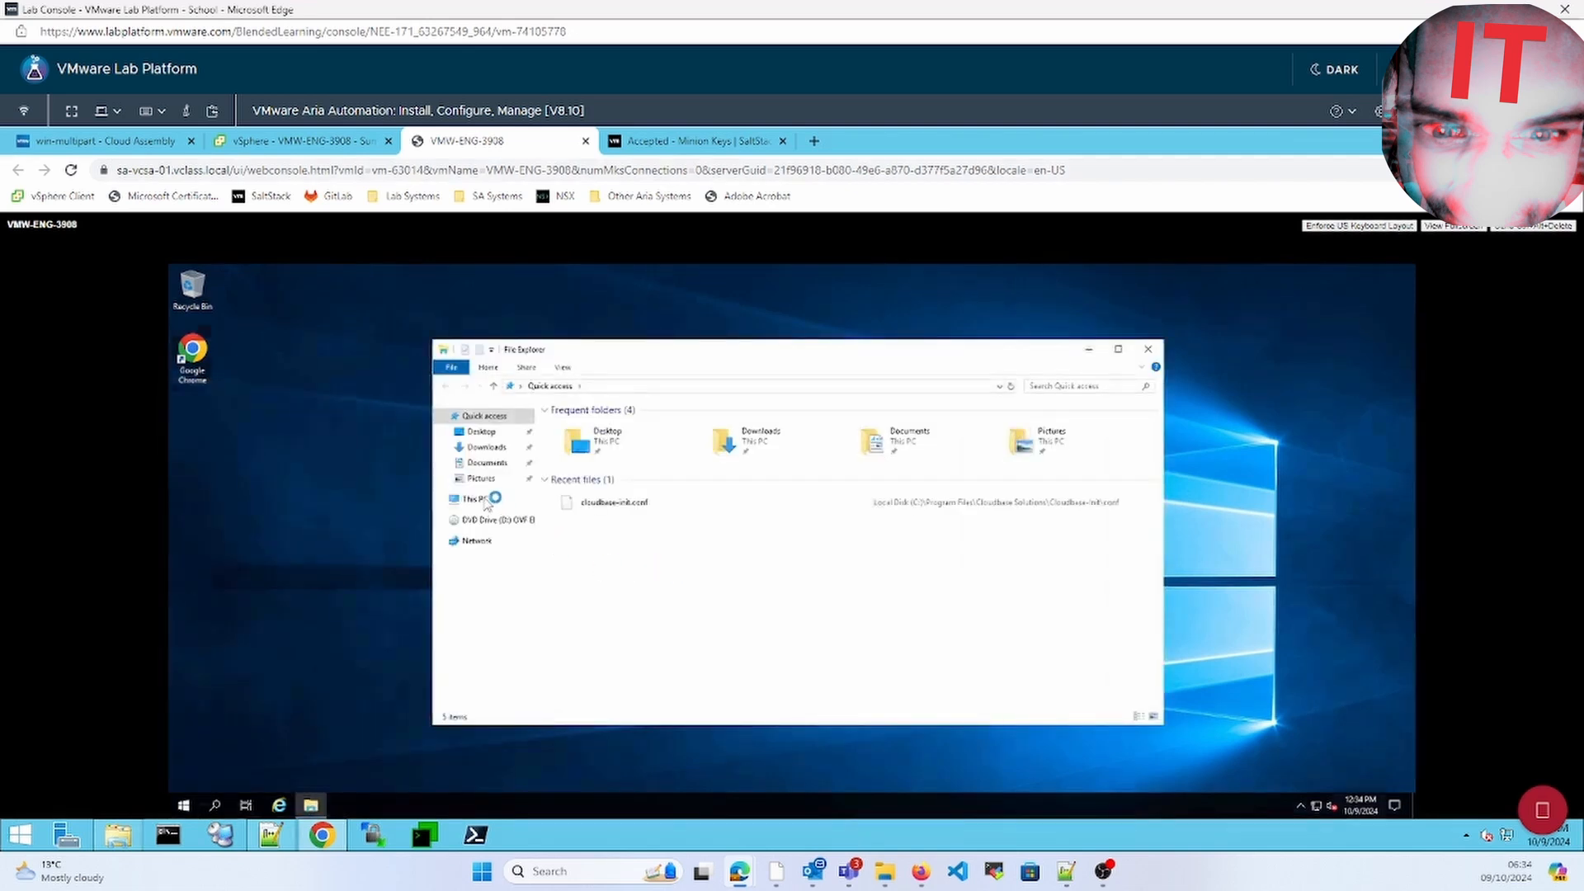
left_click(479, 499)
left_click(614, 569)
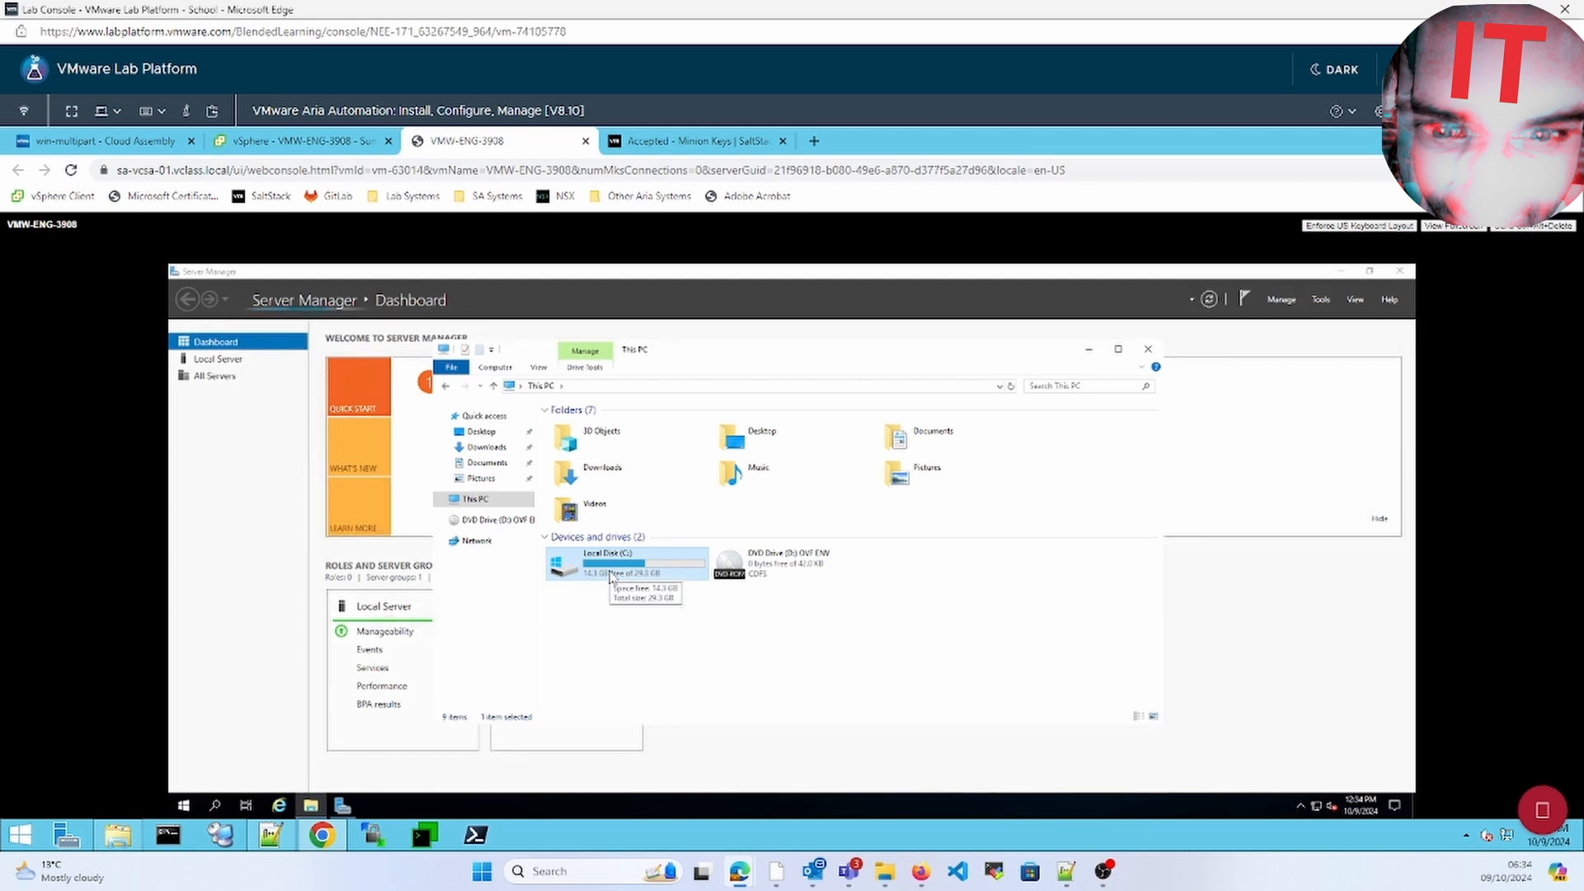
double_click(610, 569)
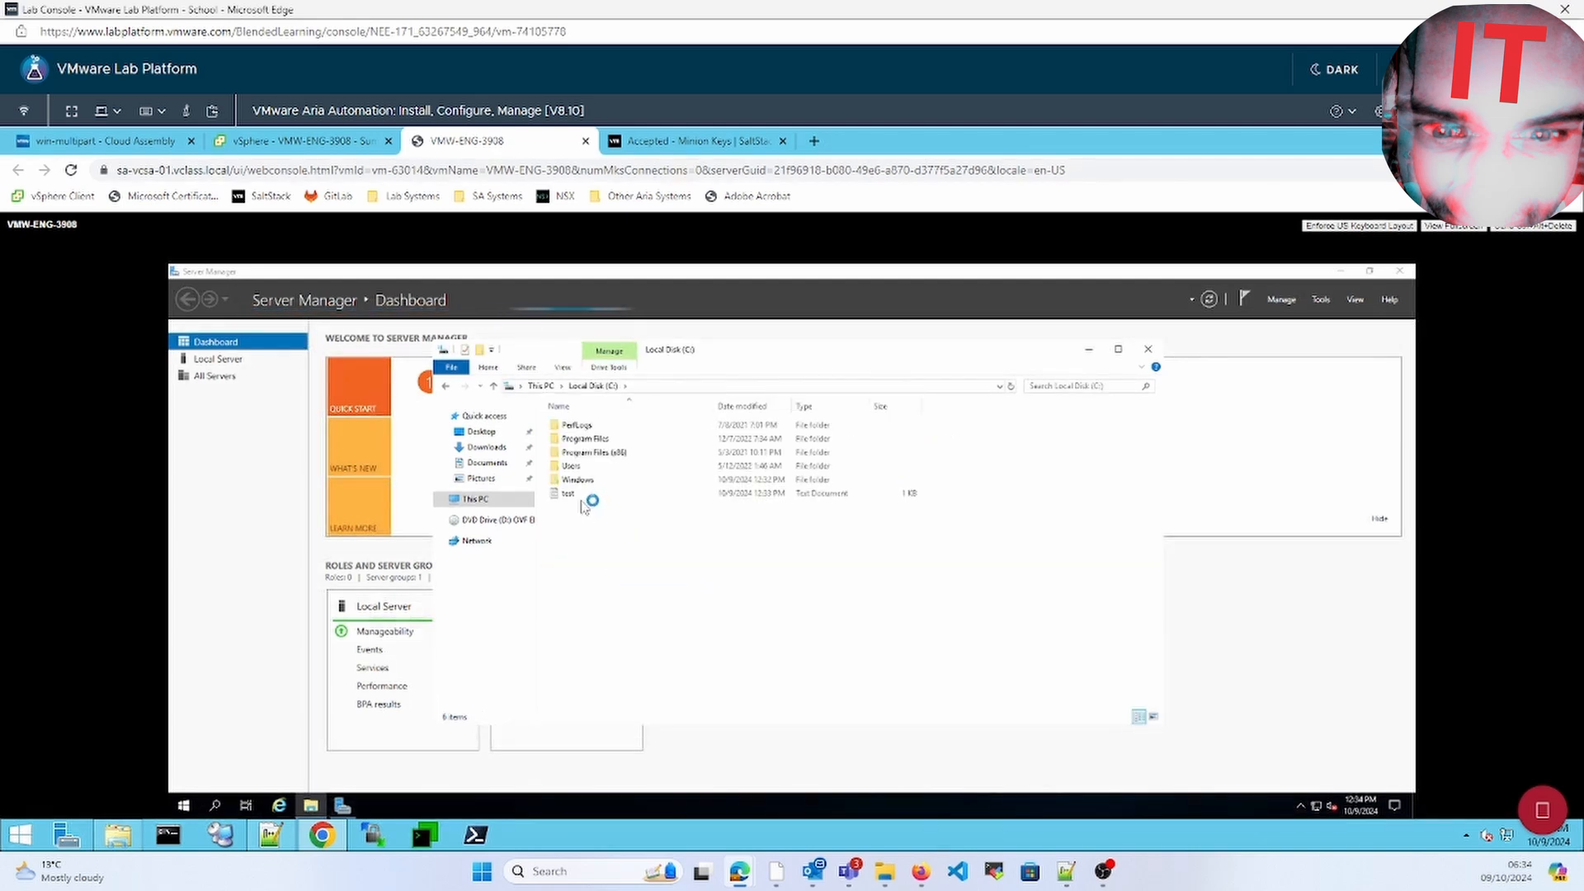
Open test.txt, confirm it reads 'Cloudbase-init test', and return to the vSphere summary
double_click(578, 495)
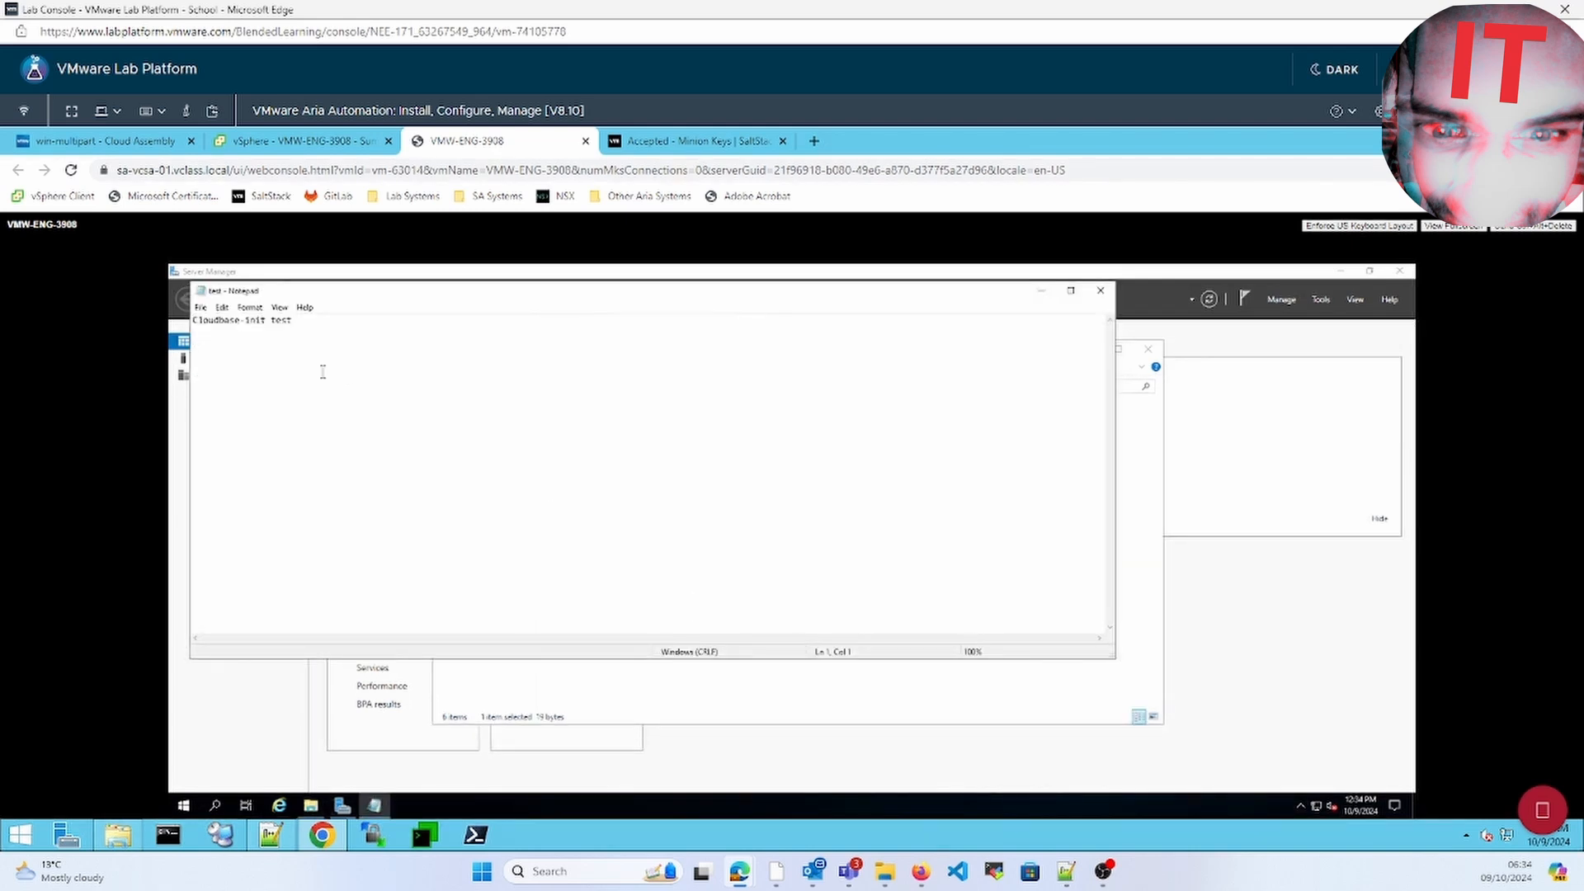
left_click(1102, 292)
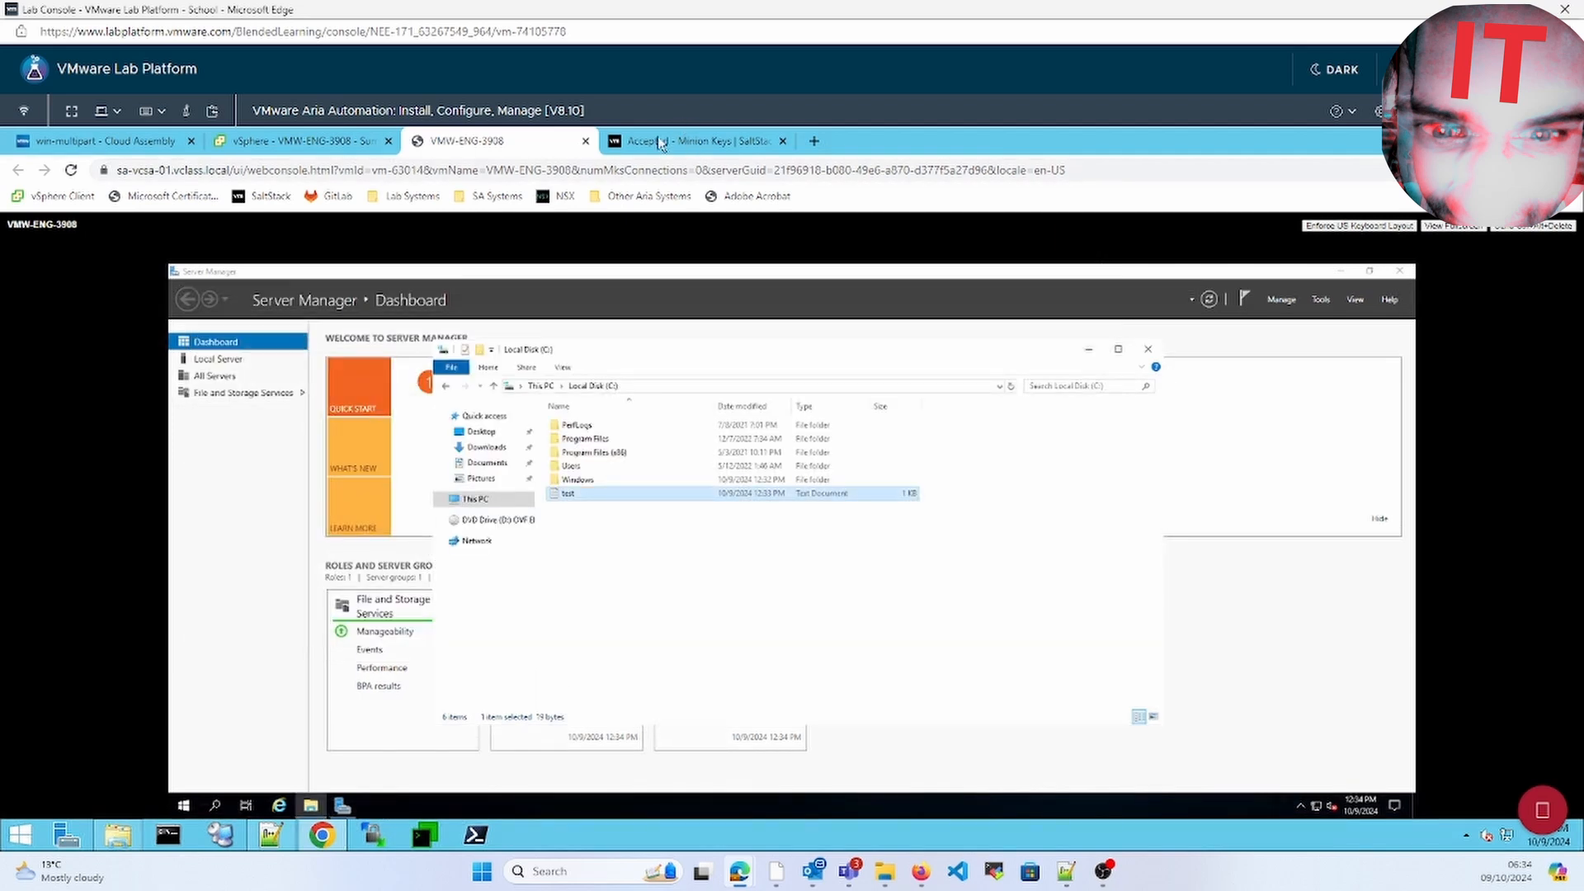
left_click(258, 146)
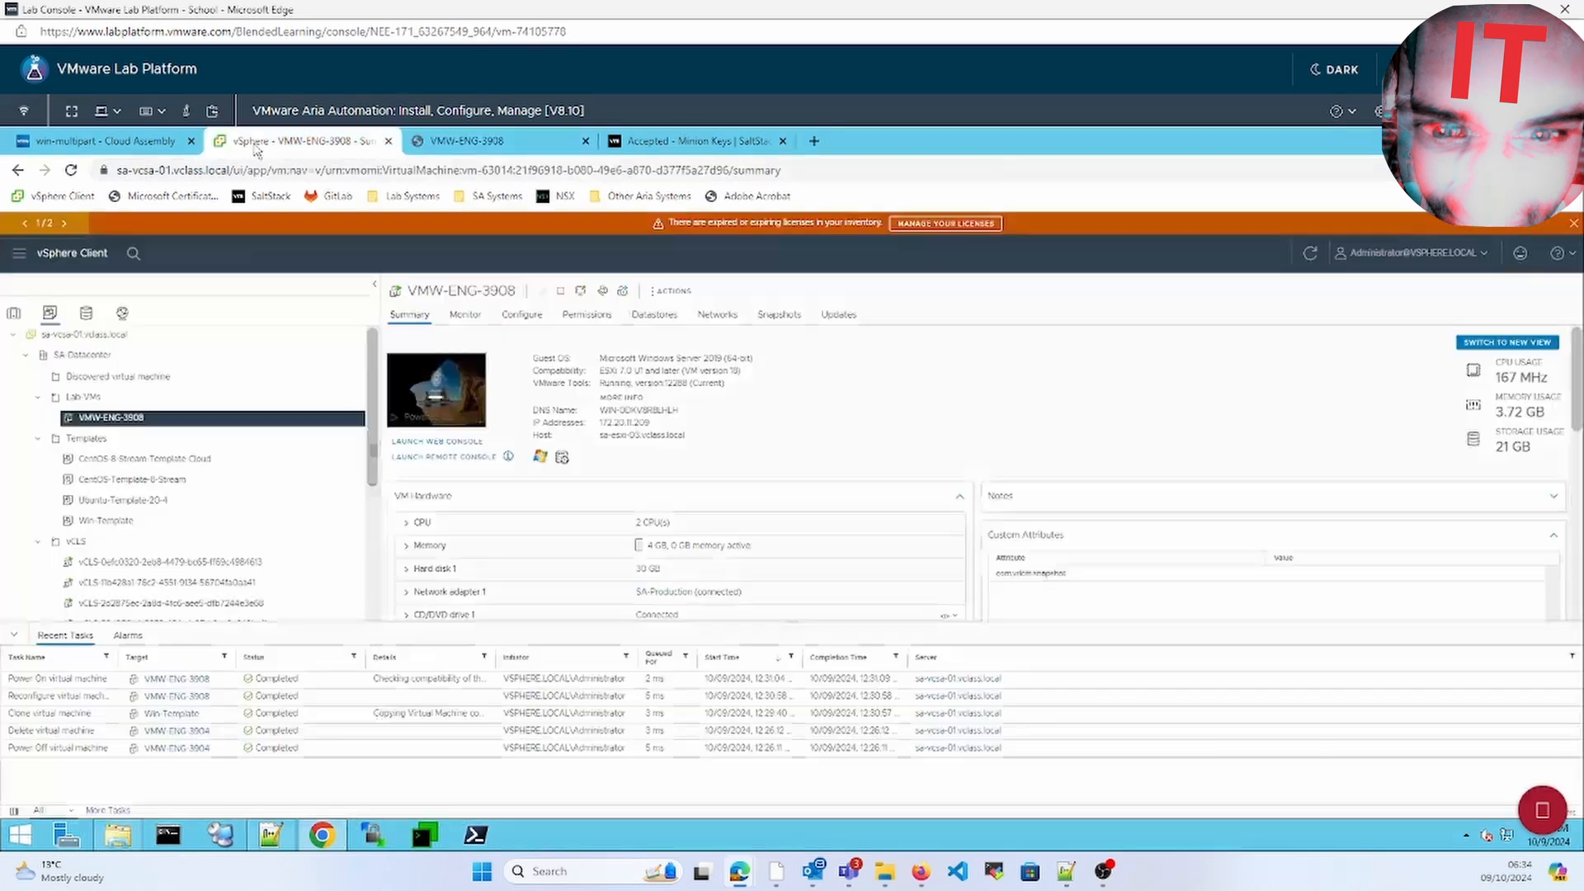
Accept the pending win1-cloudbase minion key in SaltStack Config
left_click(691, 140)
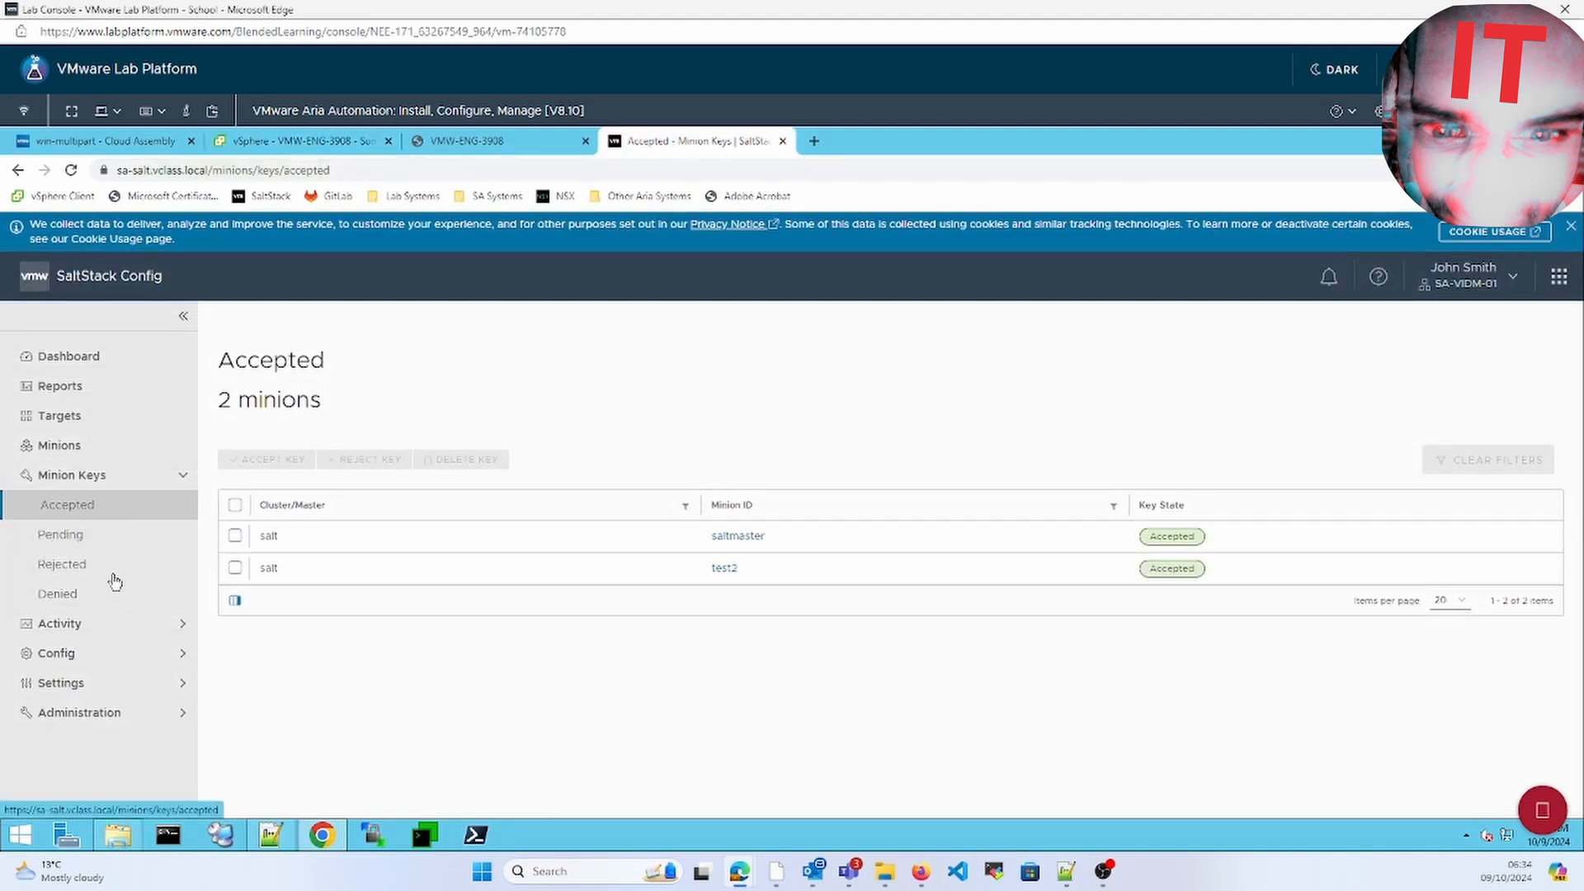
left_click(87, 536)
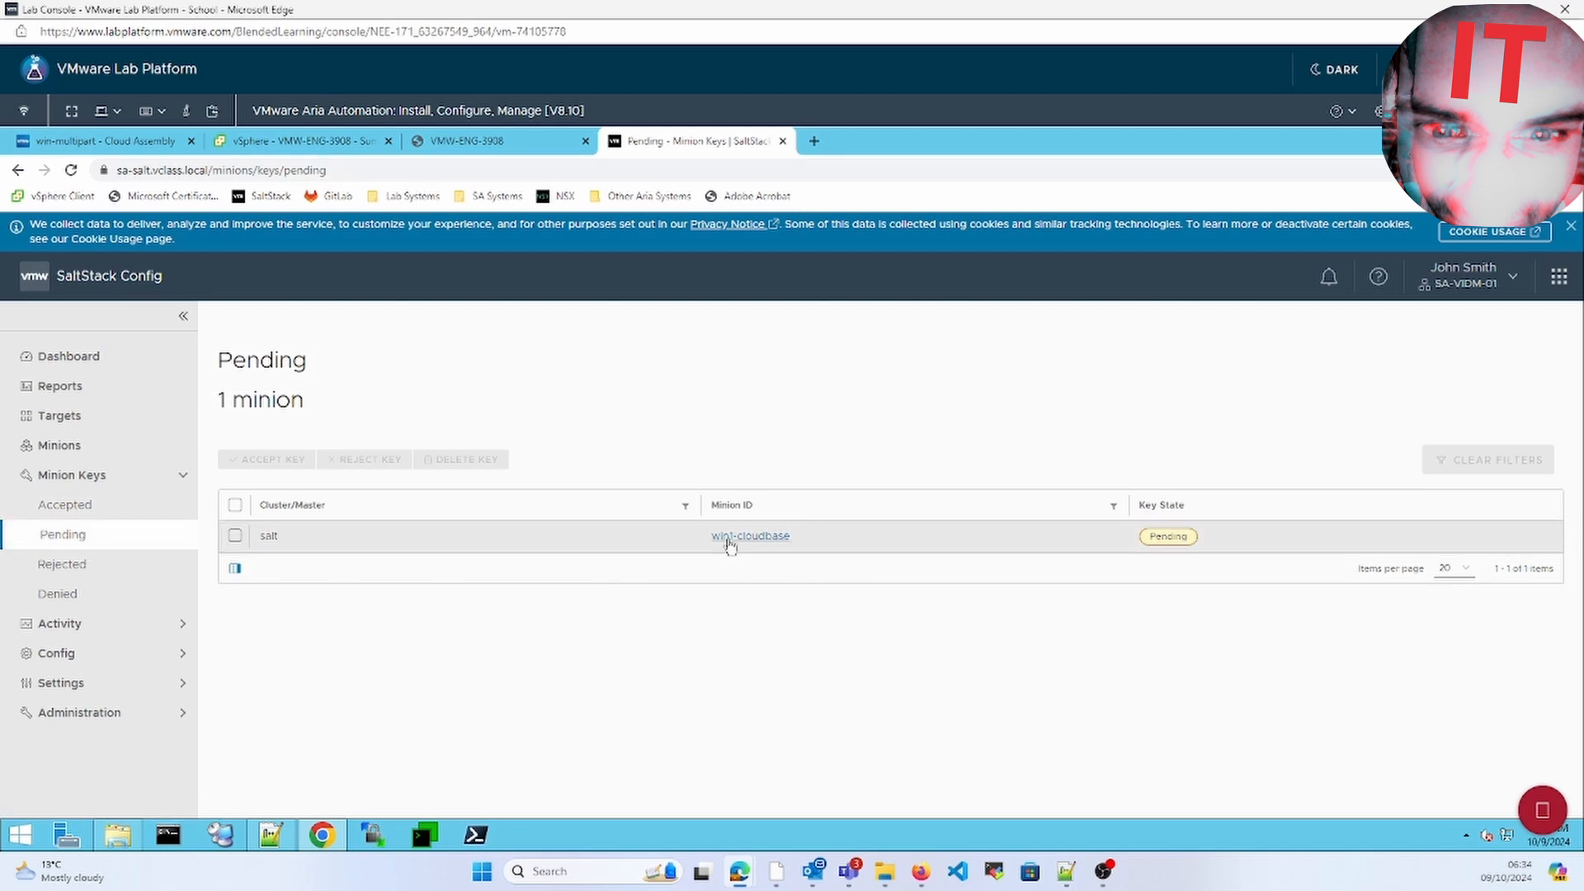
left_click(235, 536)
left_click(294, 460)
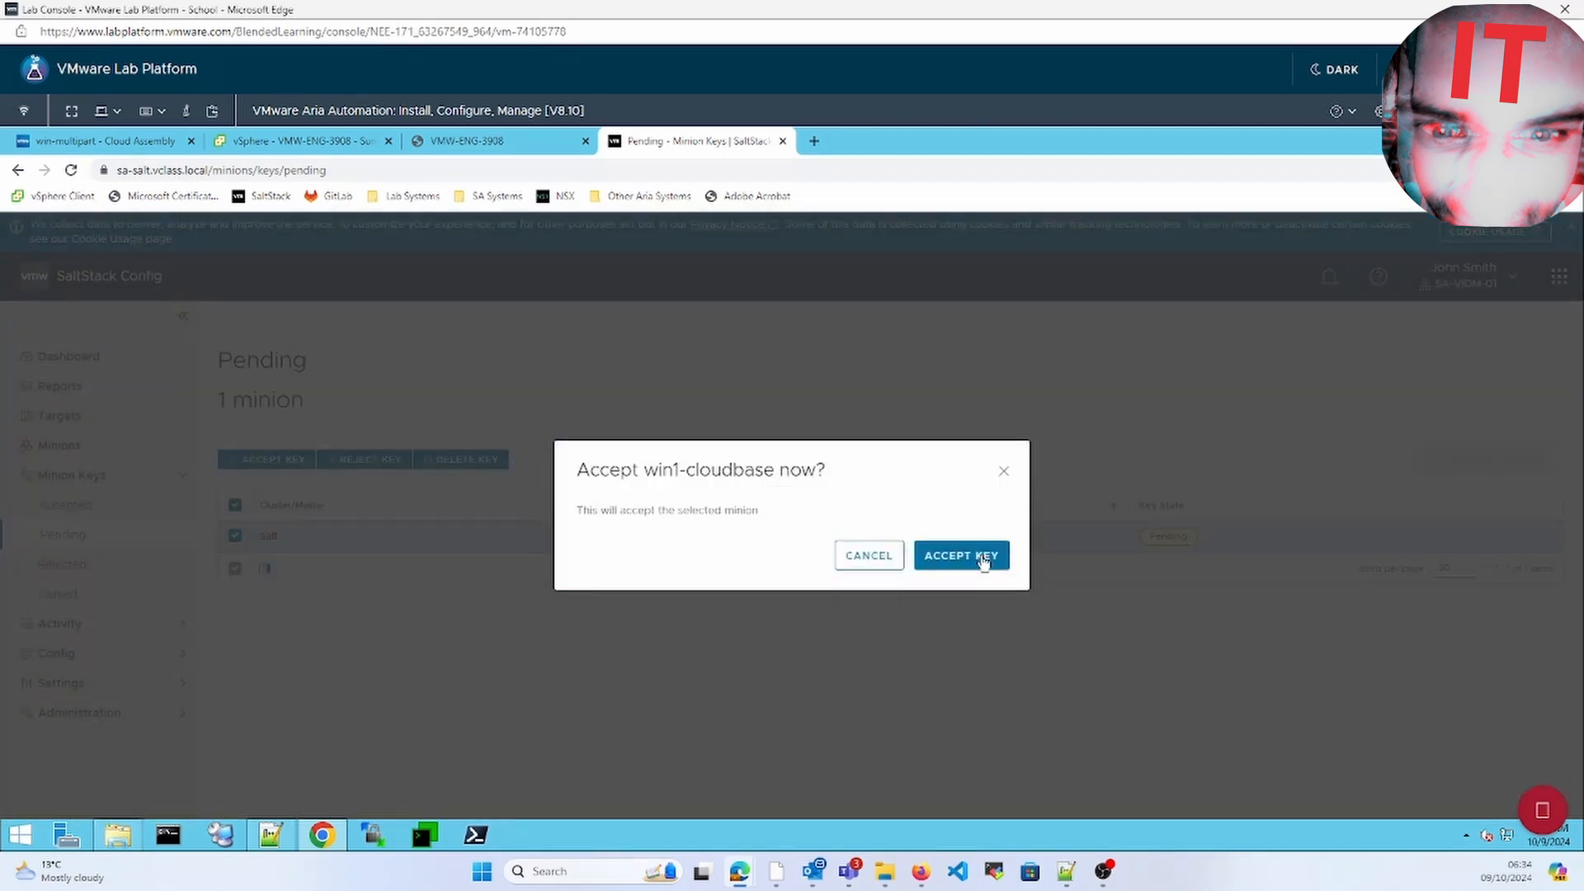
left_click(983, 563)
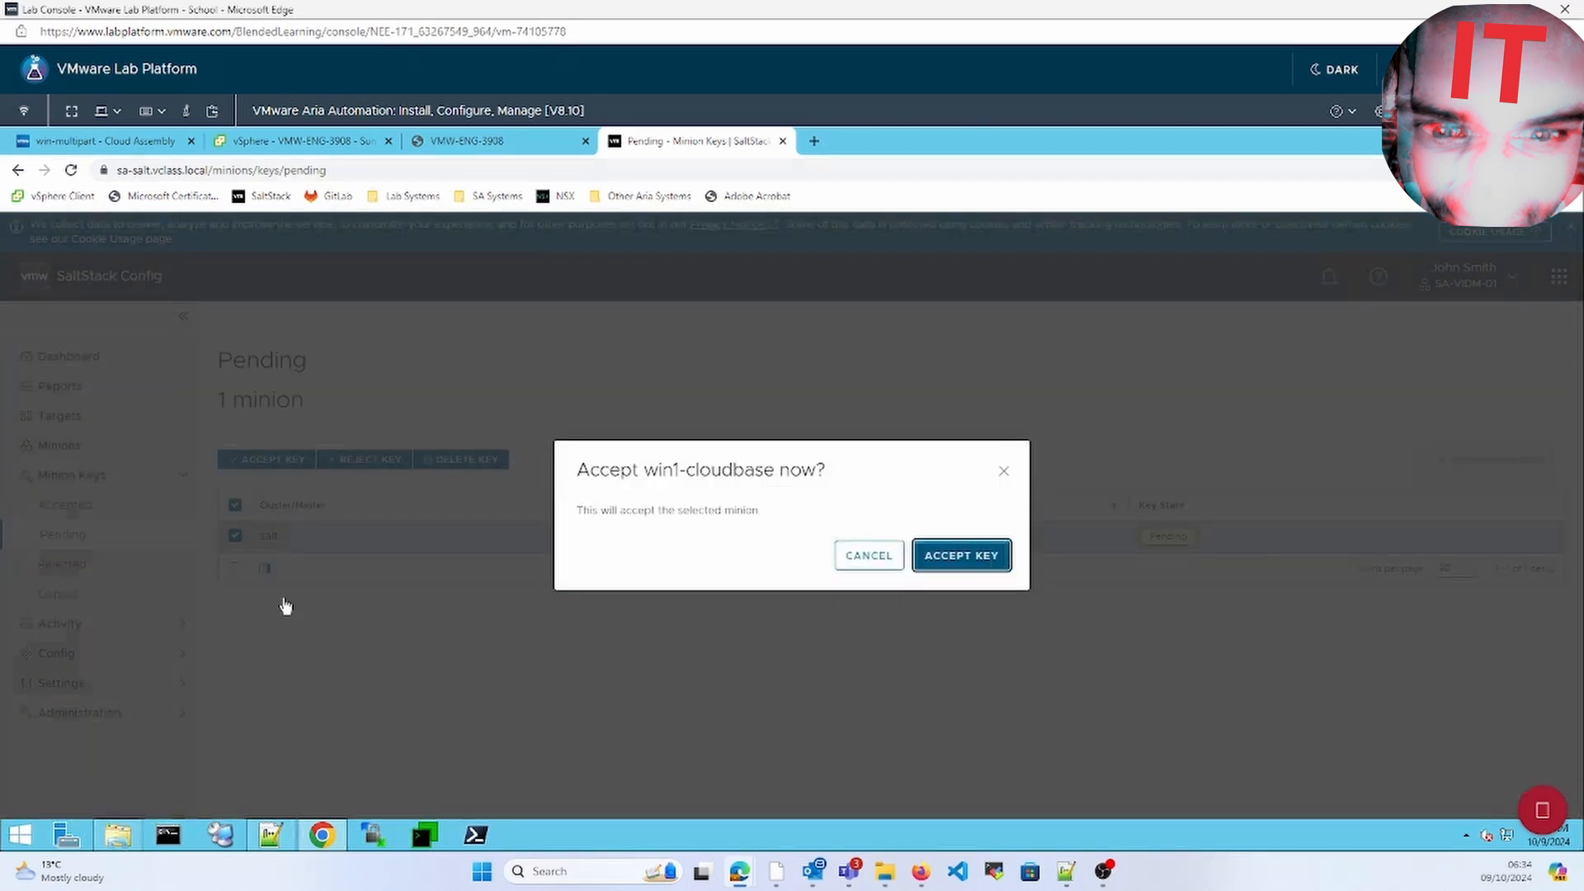
Verify Pending is empty and Accepted lists three minions, then return to win-multipart
left_click(86, 513)
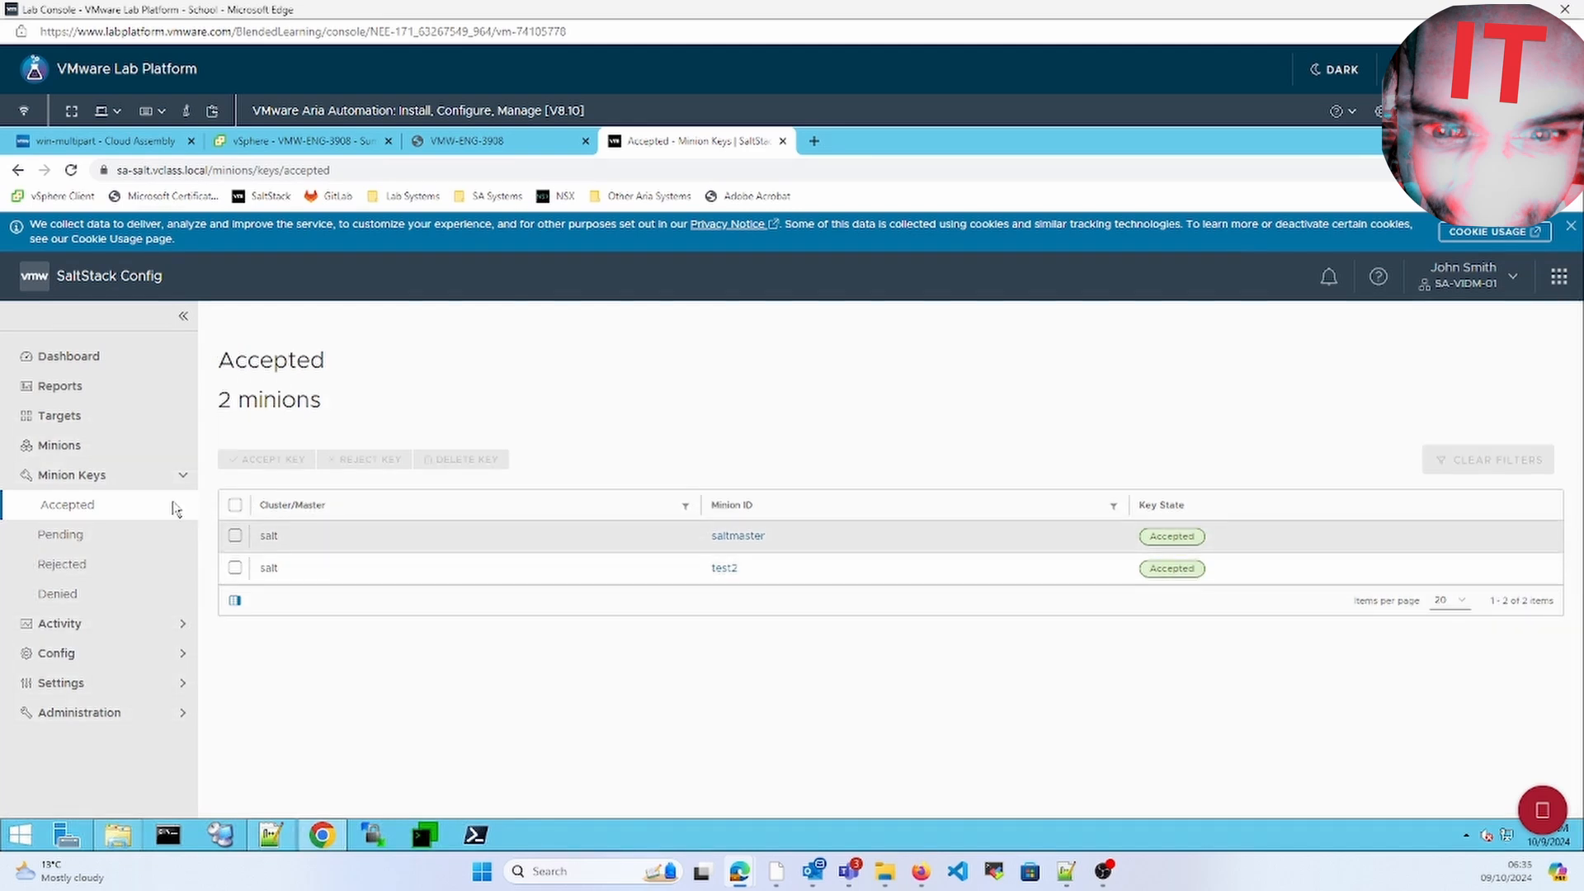
left_click(97, 533)
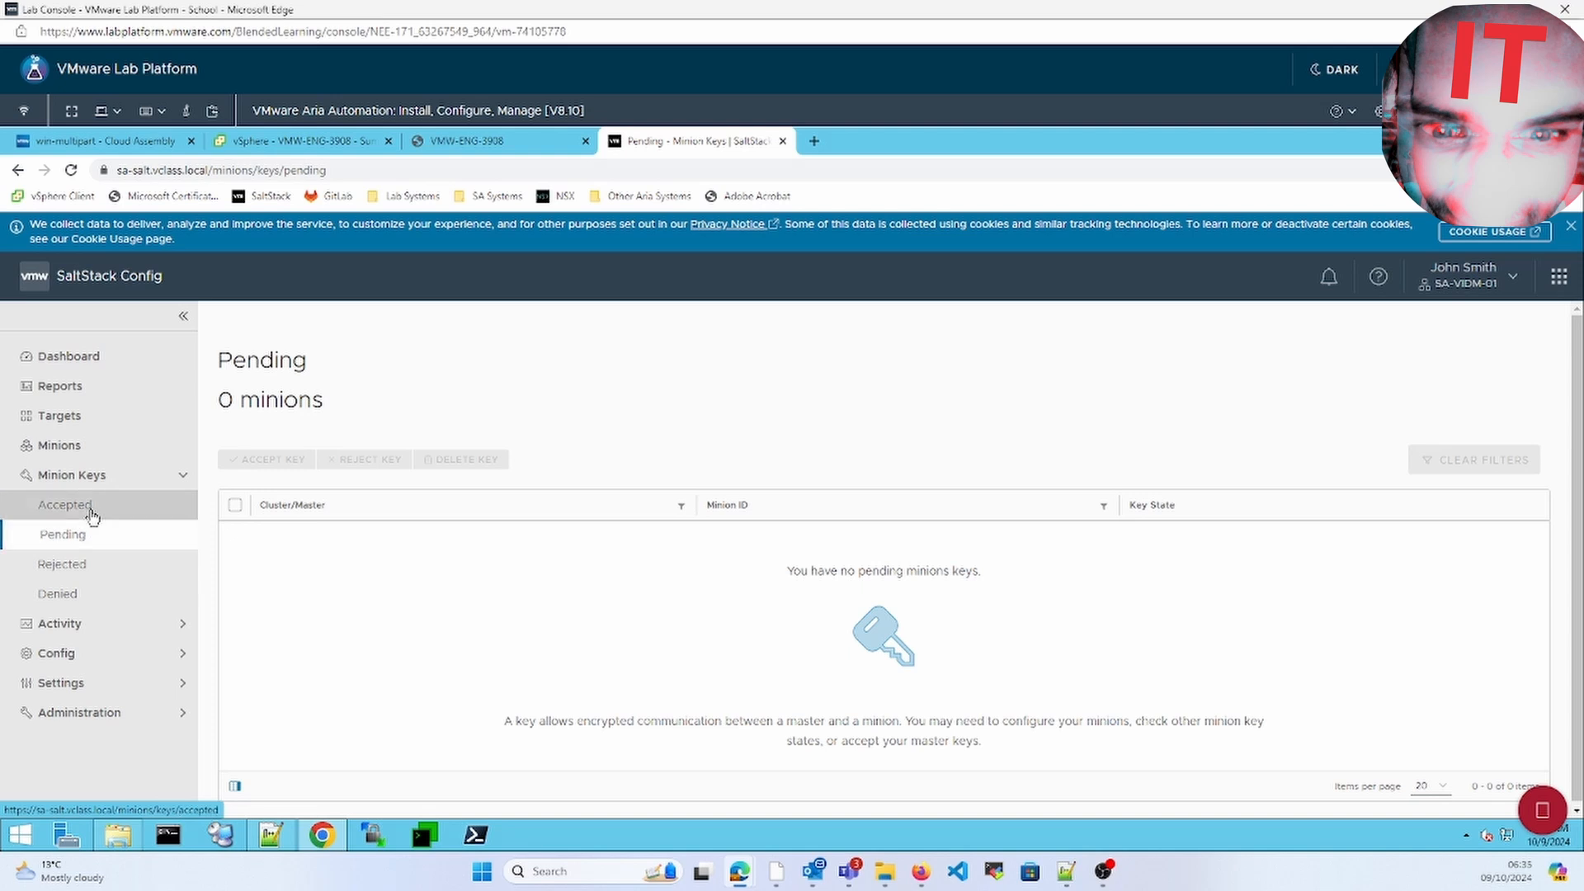
left_click(68, 505)
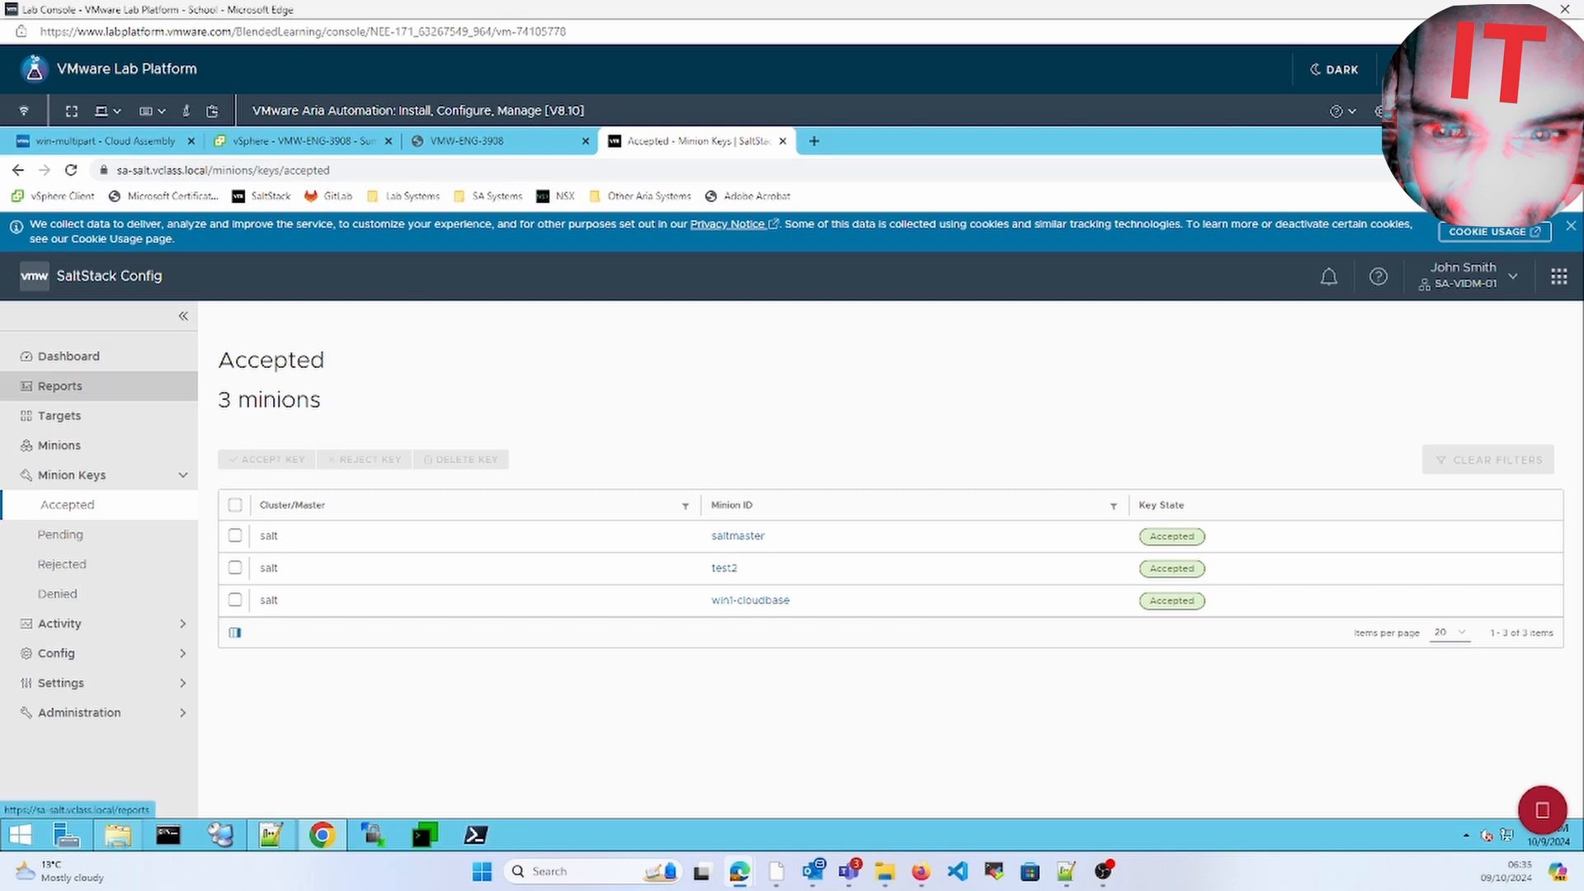
left_click(118, 145)
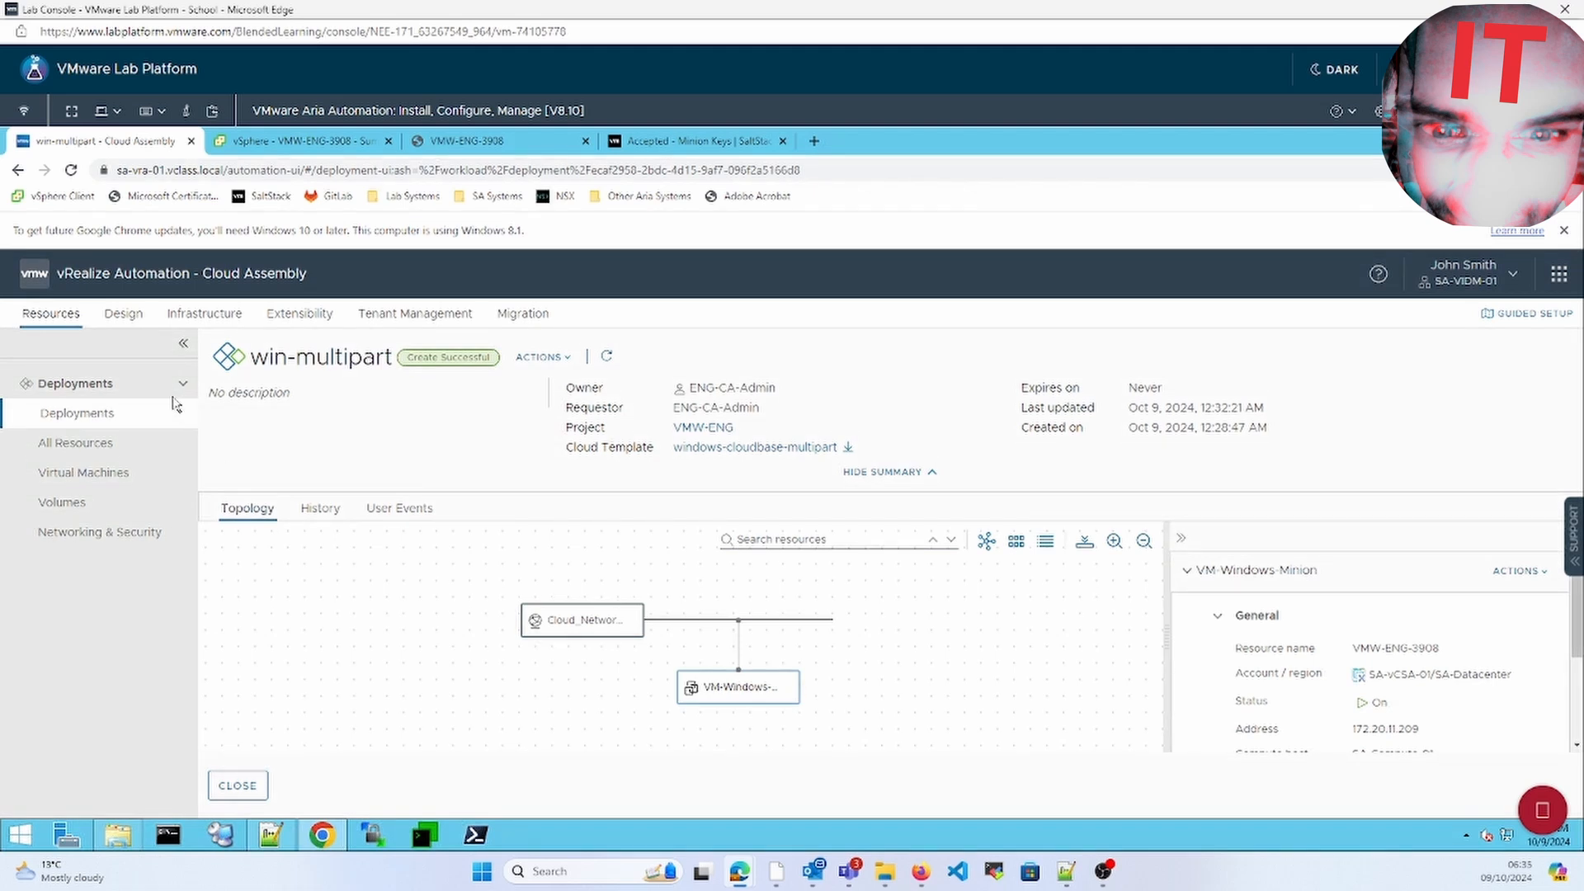
Delete the win-multipart deployment from the Deployments list and submit the deletion
left_click(136, 413)
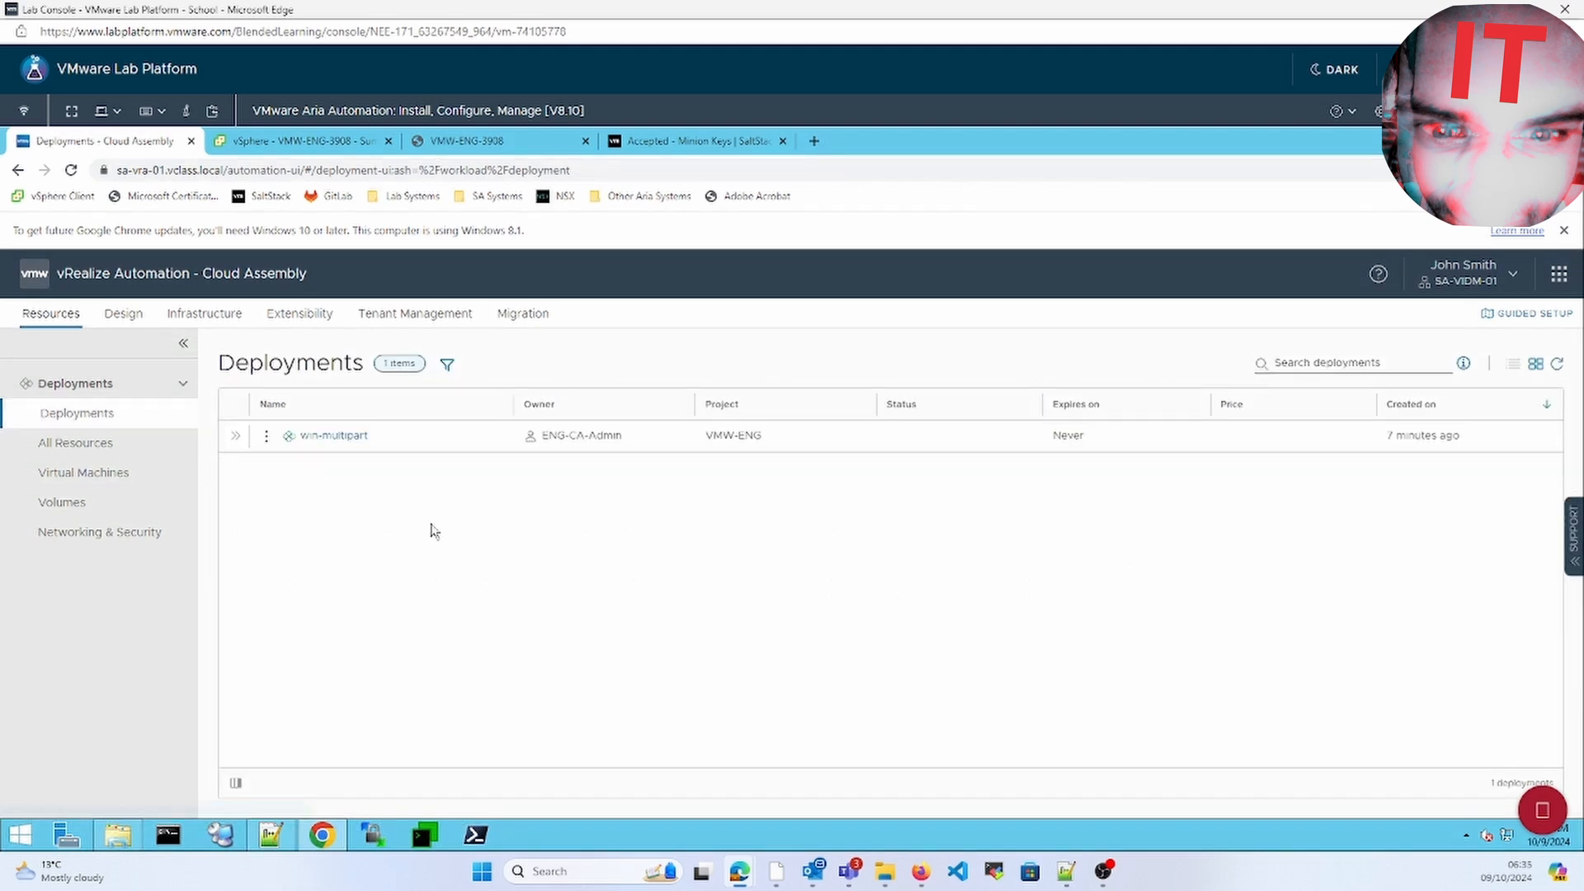
left_click(266, 435)
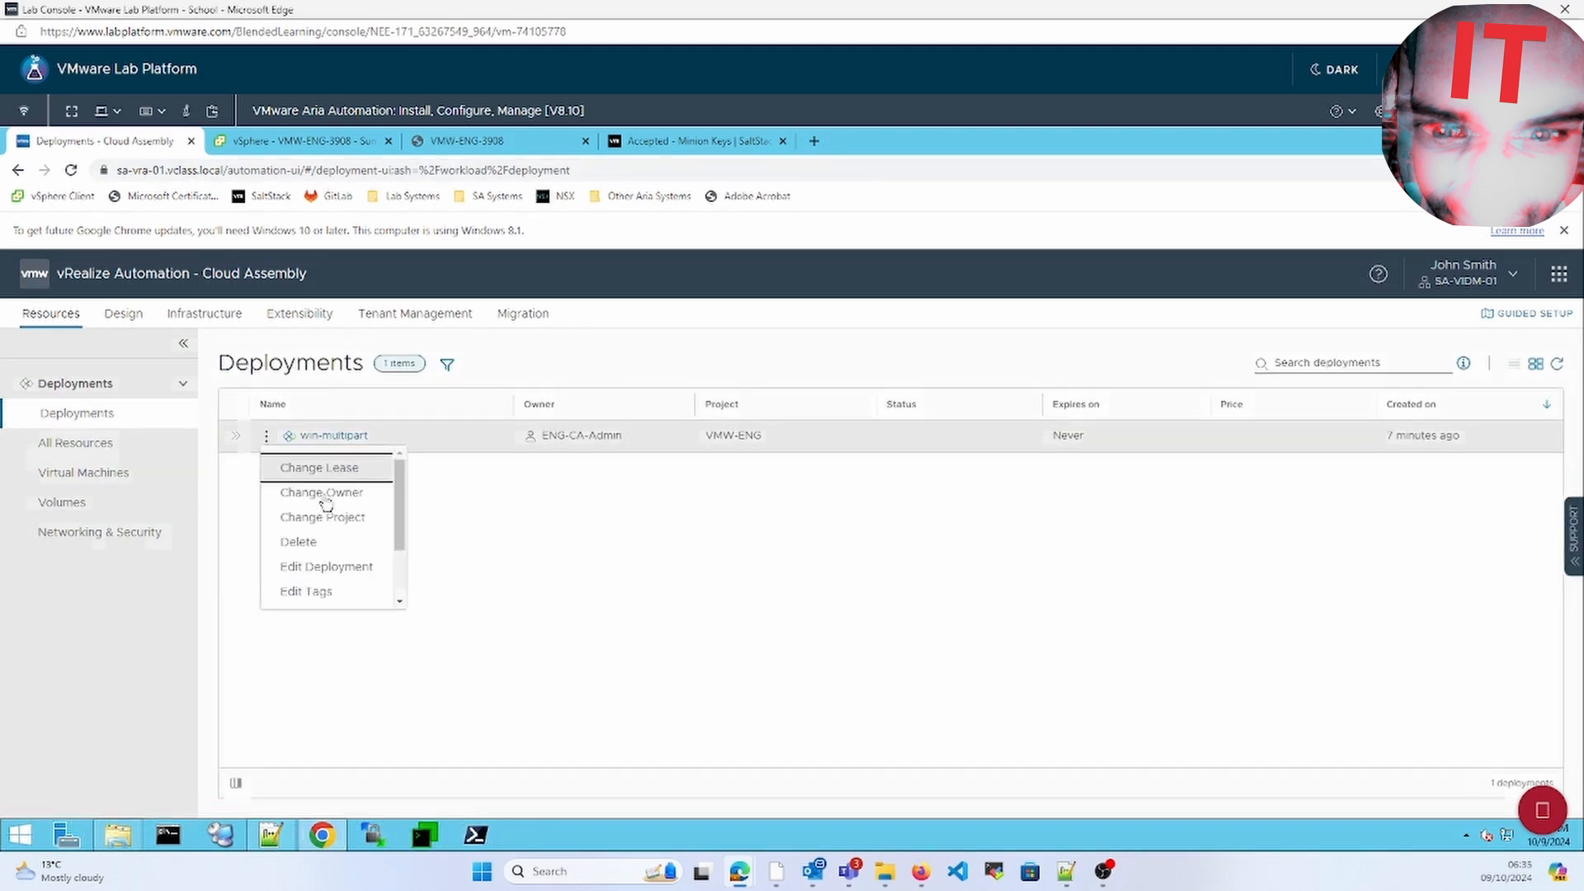
left_click(328, 542)
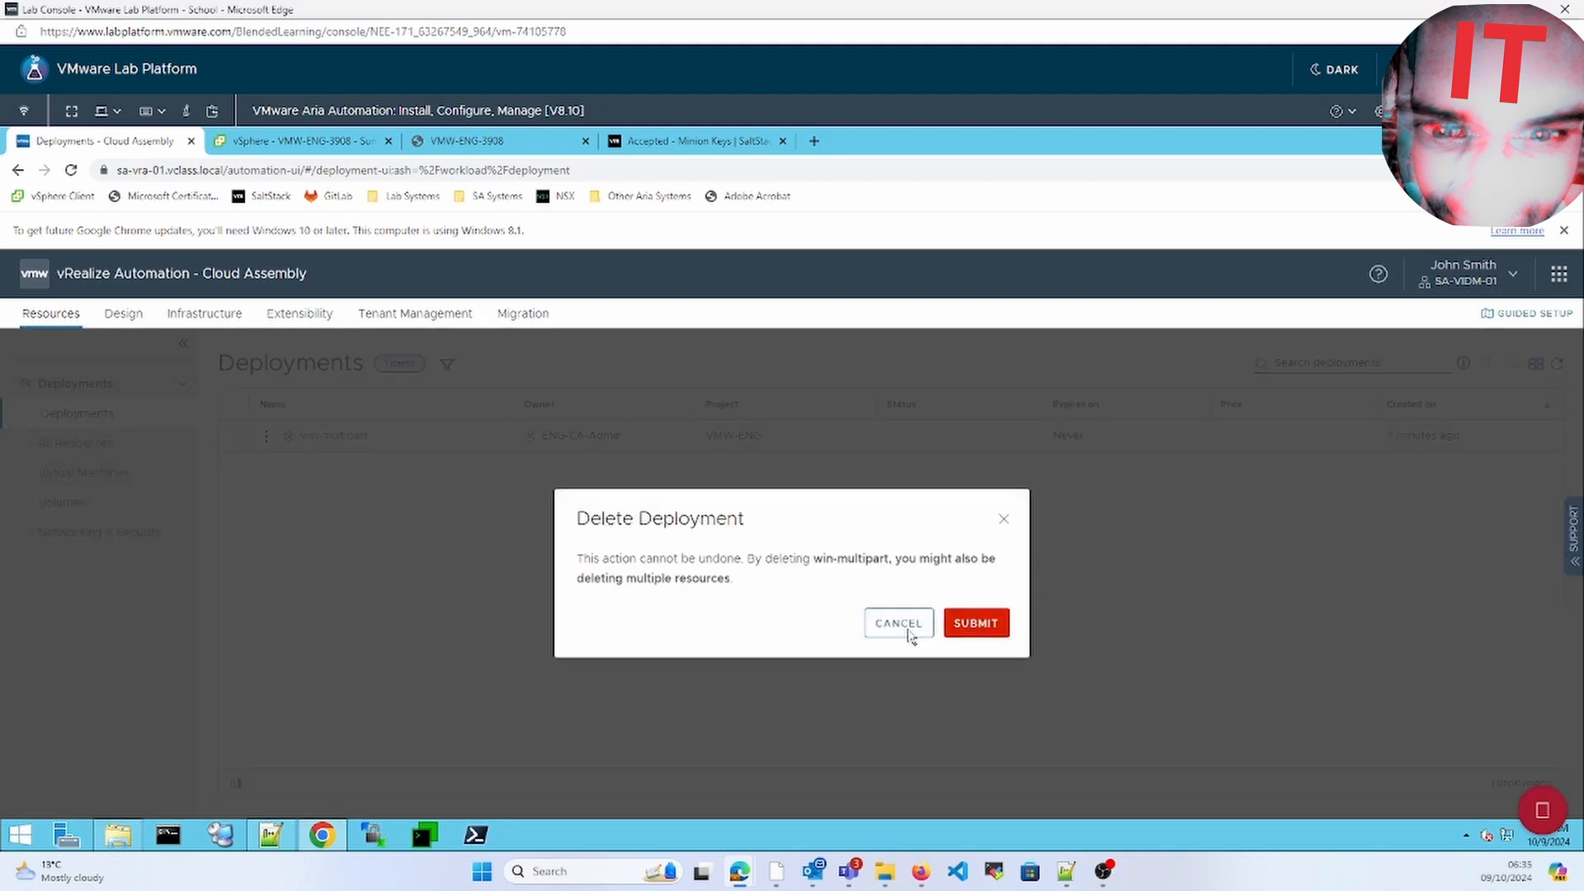
left_click(986, 621)
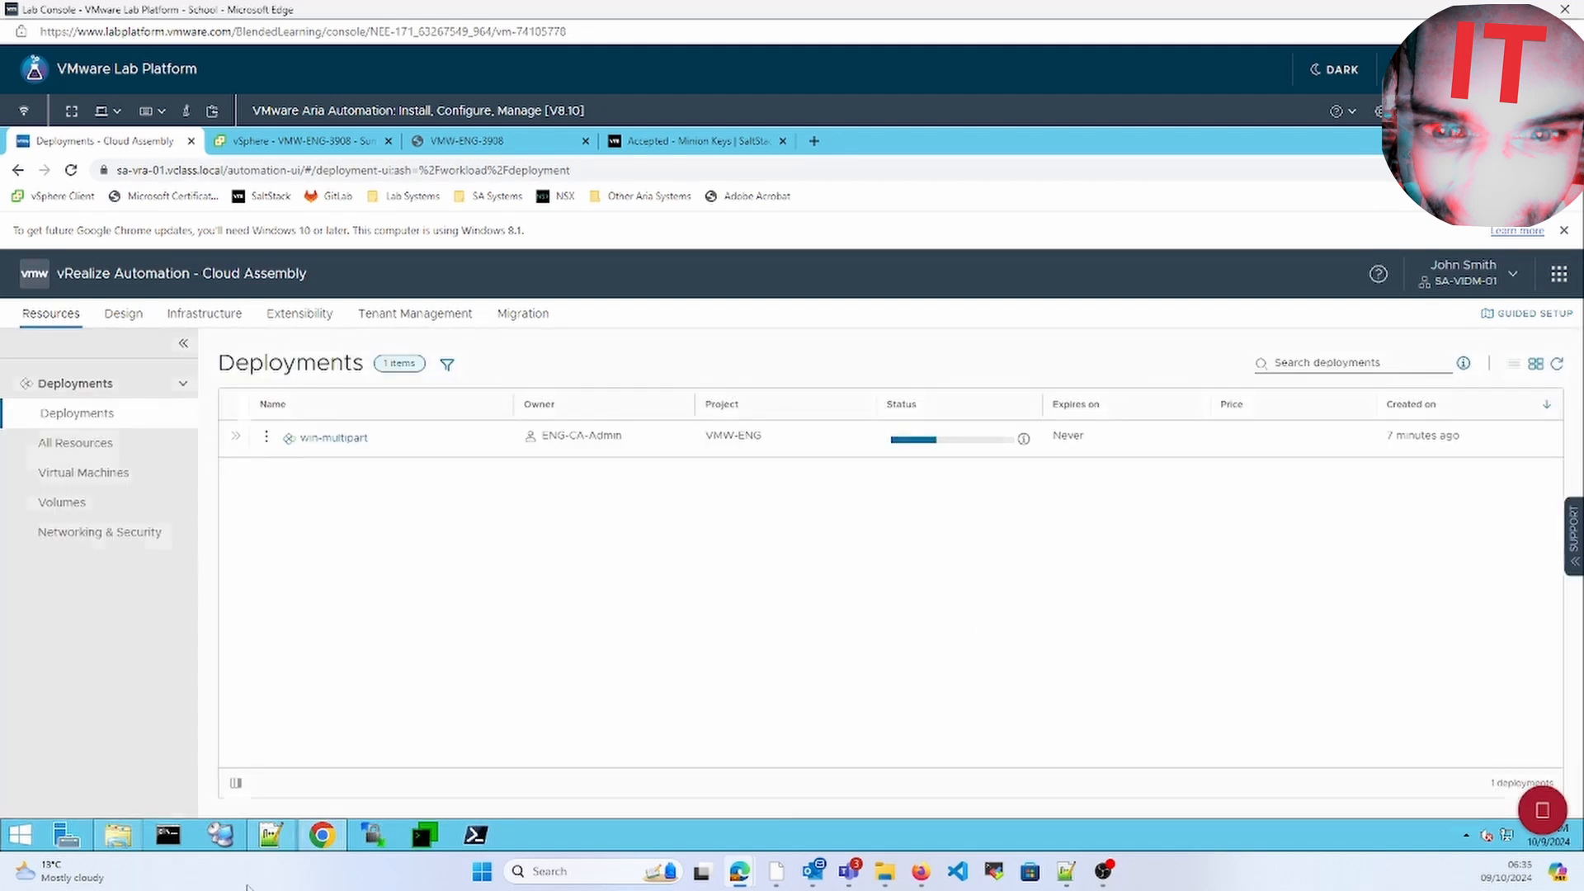